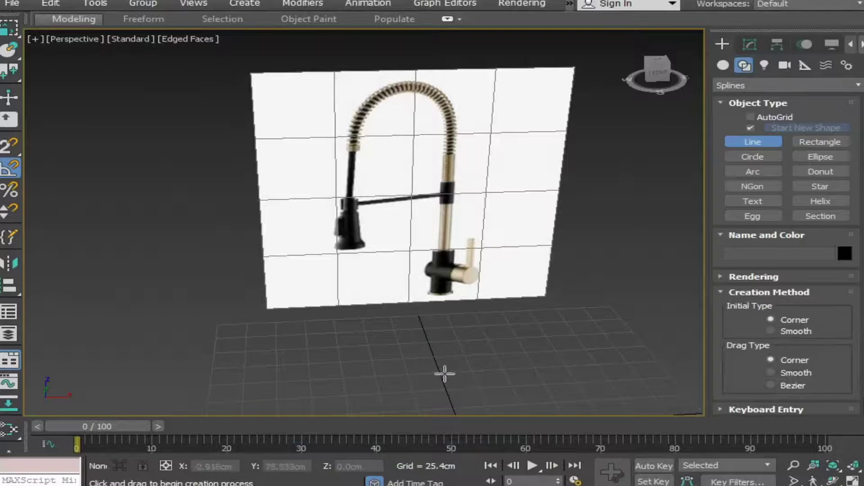
Step: Draw a circle spline on the grid with a 16cm radius
{"action": "right_click", "coordinate": [444, 364]}
{"action": "left_click", "coordinate": [476, 320]}
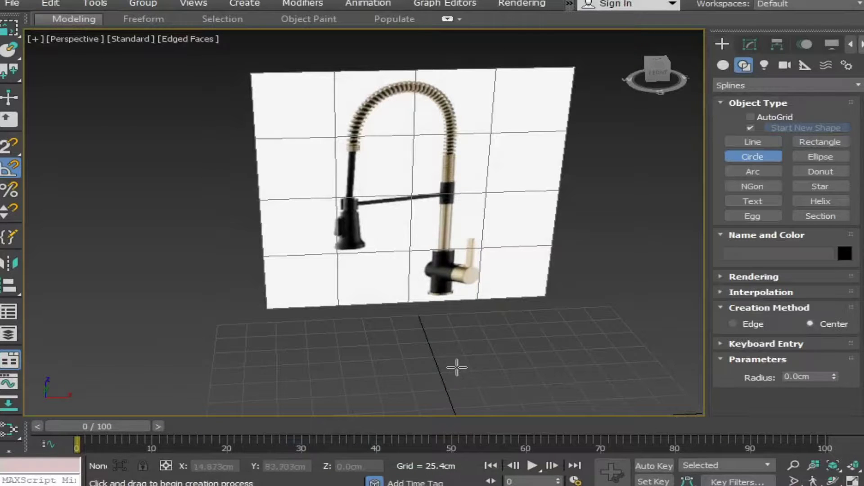
{"action": "left_click_drag", "start_coordinate": [458, 367], "coordinate": [486, 365]}
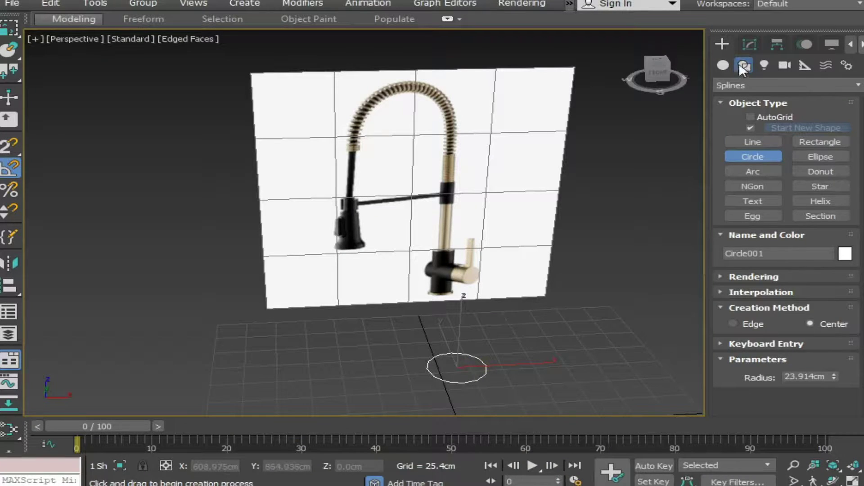
{"action": "left_click", "coordinate": [748, 43]}
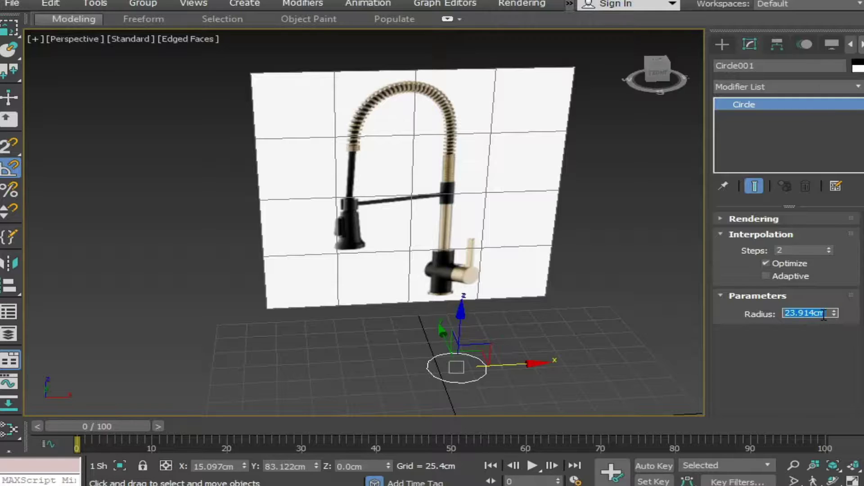
{"action": "type", "text": "16"}
{"action": "key", "text": "Return"}
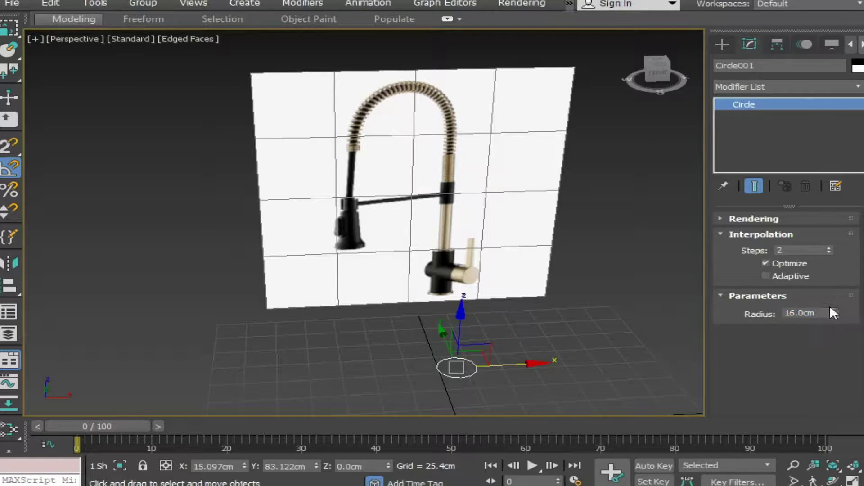
Step: Apply an Extrude modifier with a 4cm amount to make a disc
{"action": "left_click", "coordinate": [774, 86]}
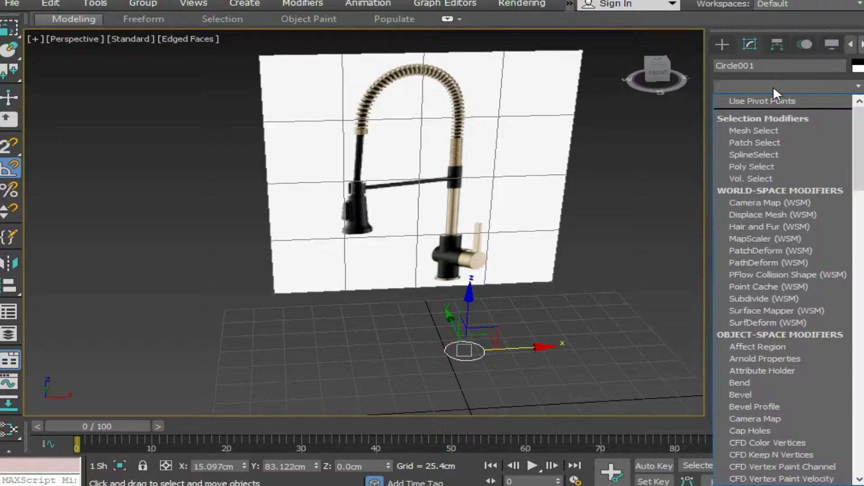
{"action": "scroll", "coordinate": [774, 86], "scroll_direction": "down", "scroll_amount": 3}
{"action": "key", "text": "e"}
{"action": "key", "text": "x"}
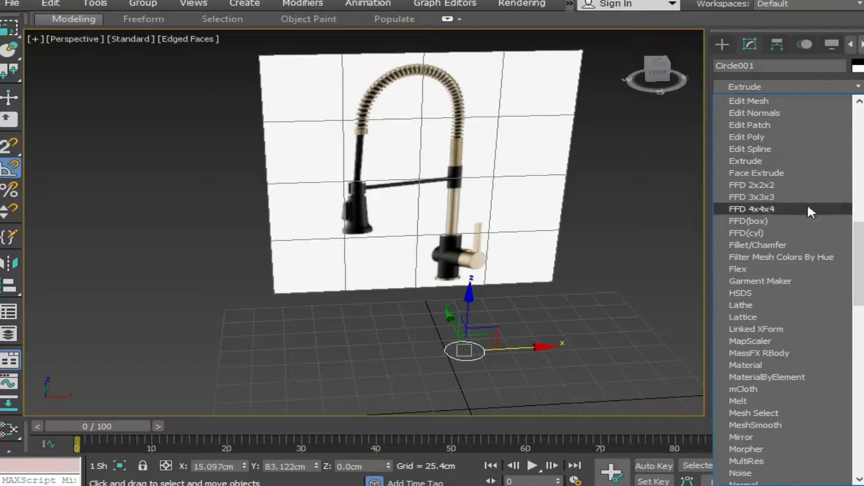
{"action": "left_click", "coordinate": [741, 157]}
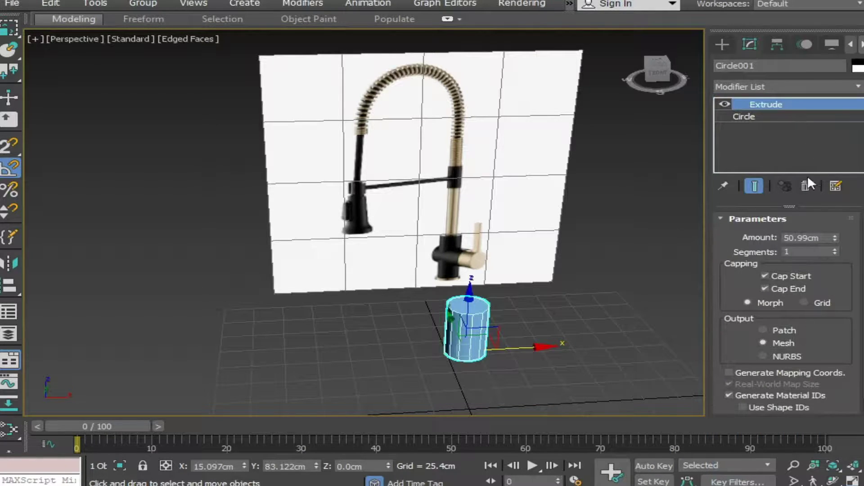
{"action": "type", "text": "4"}
{"action": "key", "text": "Return"}
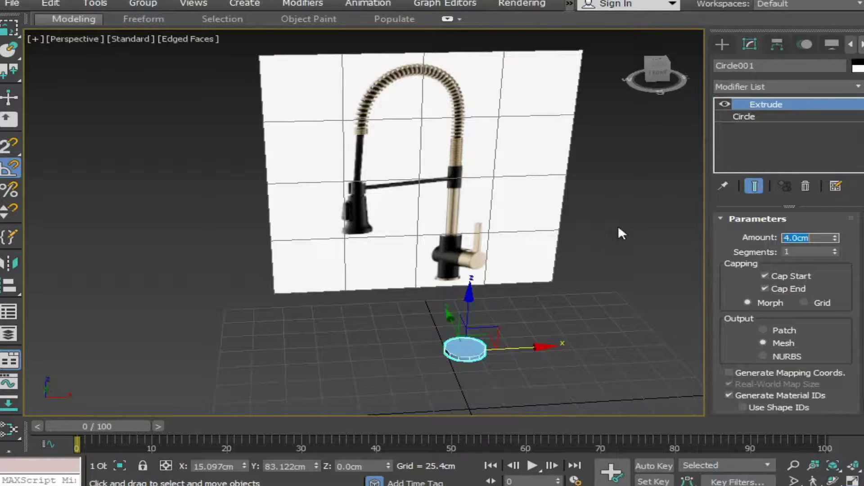
Step: Raise the disc slightly and reframe it in the perspective view
{"action": "middle_click_drag", "start_coordinate": [479, 318], "coordinate": [482, 304]}
{"action": "left_click_drag", "start_coordinate": [473, 289], "coordinate": [474, 277]}
{"action": "key", "text": "alt+w"}
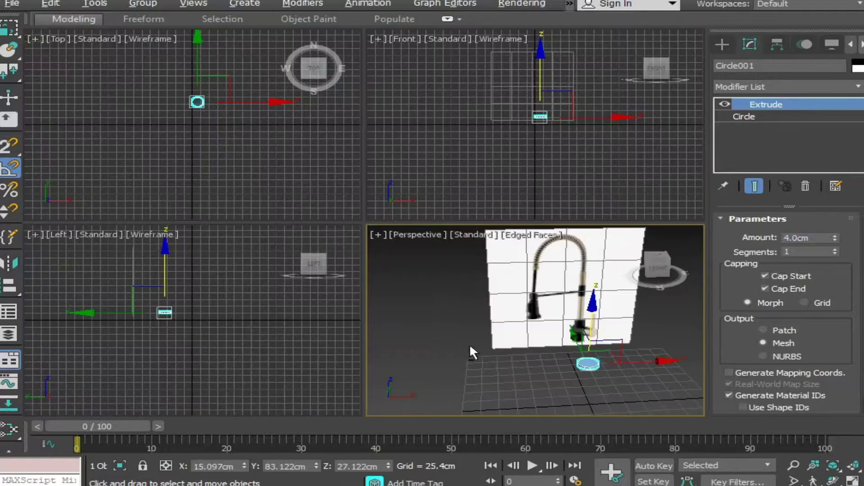
{"action": "key", "text": "alt+w"}
{"action": "scroll", "coordinate": [512, 328], "scroll_direction": "up", "scroll_amount": 5}
{"action": "scroll", "coordinate": [482, 310], "scroll_direction": "up", "scroll_amount": 5}
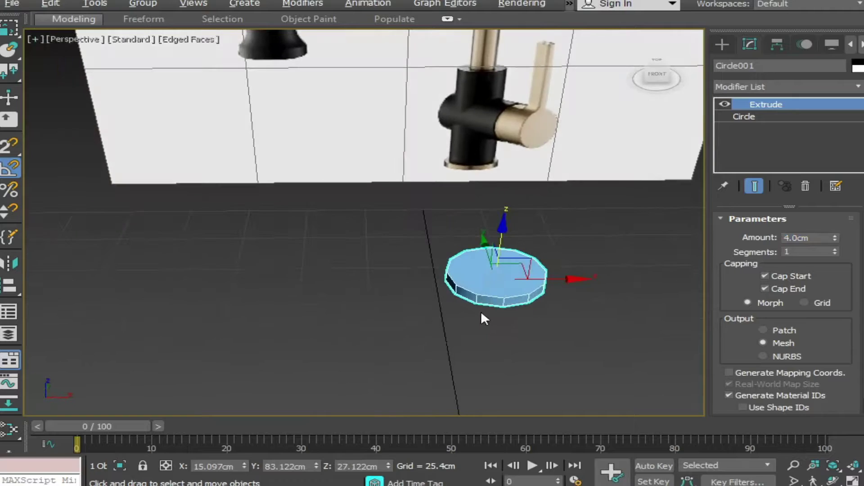
Step: Convert the disc to an Editable Poly and enter Polygon level
{"action": "right_click", "coordinate": [507, 229]}
{"action": "mouse_move", "coordinate": [538, 370]}
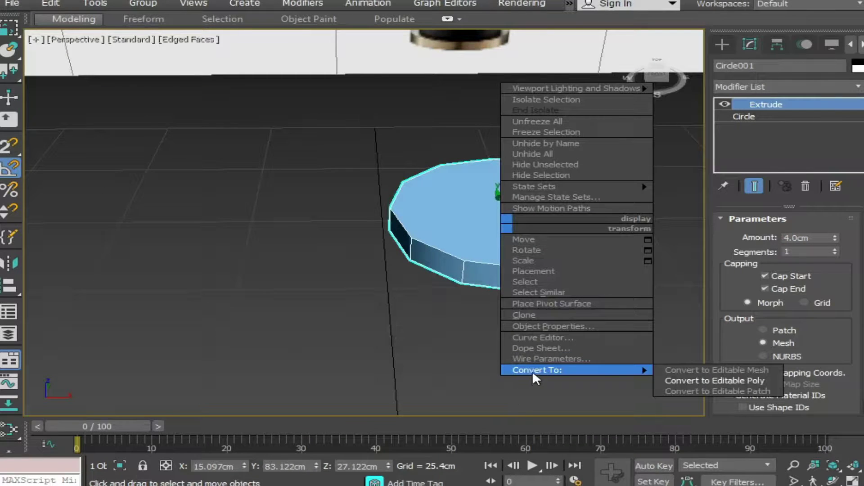
{"action": "left_click", "coordinate": [716, 380]}
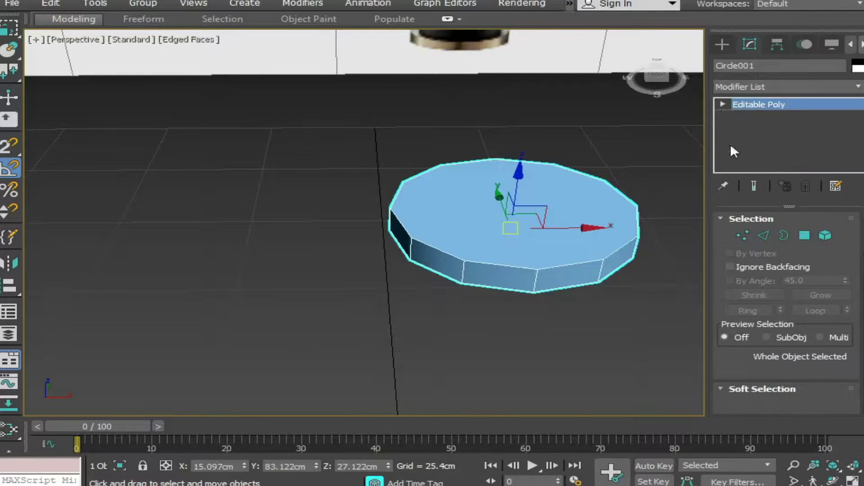
{"action": "key", "text": "1"}
{"action": "left_click", "coordinate": [717, 103]}
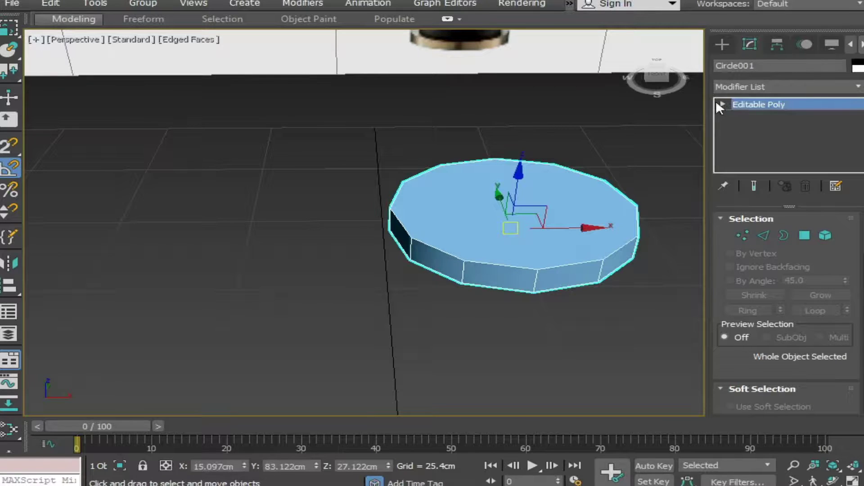
{"action": "left_click", "coordinate": [721, 104]}
{"action": "left_click", "coordinate": [758, 152]}
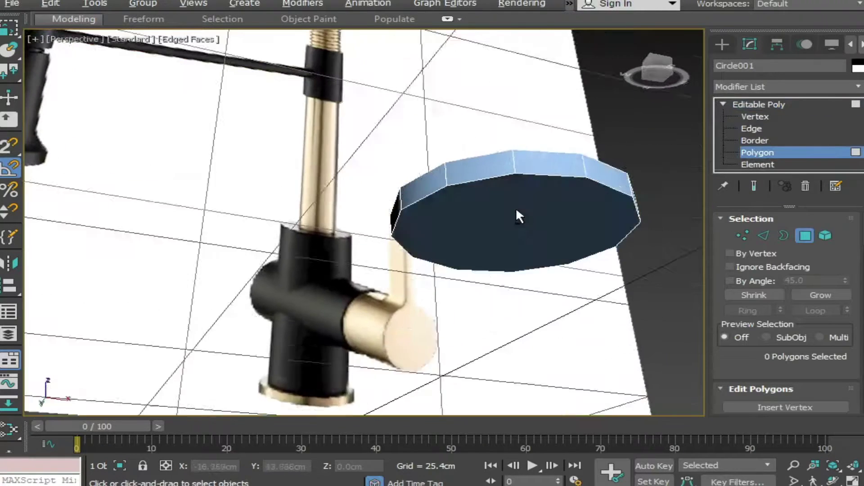
Step: Select the disc's top face and convert the selection to its rim edges
{"action": "left_click", "coordinate": [516, 216]}
{"action": "key", "text": "ctrl+z"}
{"action": "key", "text": "shift+z"}
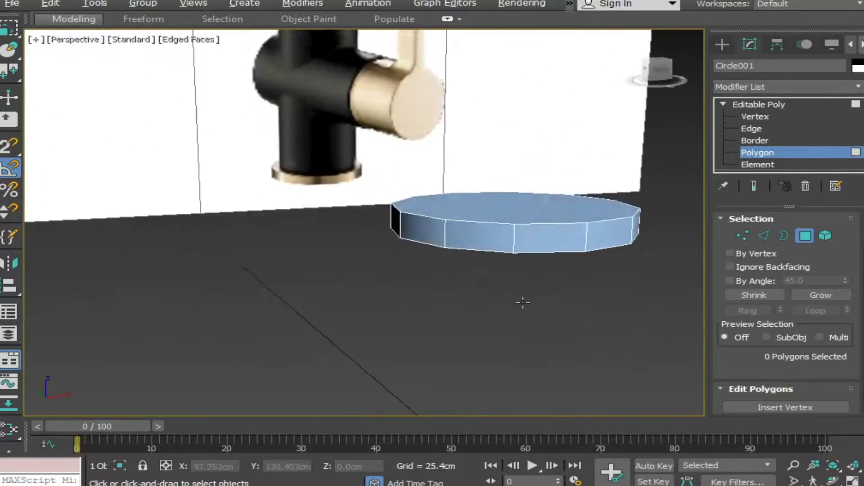
{"action": "key", "text": "shift+z"}
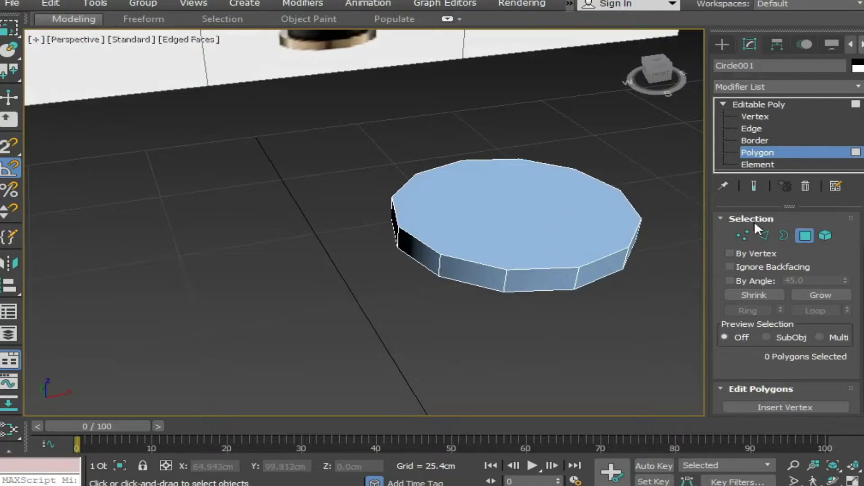
{"action": "left_click", "coordinate": [493, 218]}
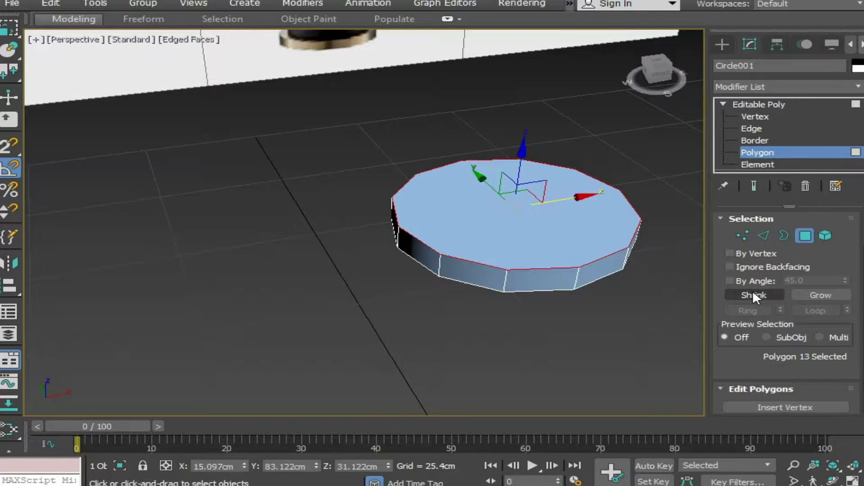
{"action": "left_click", "coordinate": [764, 236], "text": "ctrl"}
Step: Chamfer the top rim edges by 0.3cm with 2 segments
{"action": "mouse_move", "coordinate": [503, 246]}
{"action": "middle_mouse_down"}
{"action": "mouse_move", "coordinate": [498, 263]}
{"action": "mouse_move", "coordinate": [558, 304]}
{"action": "middle_mouse_up"}
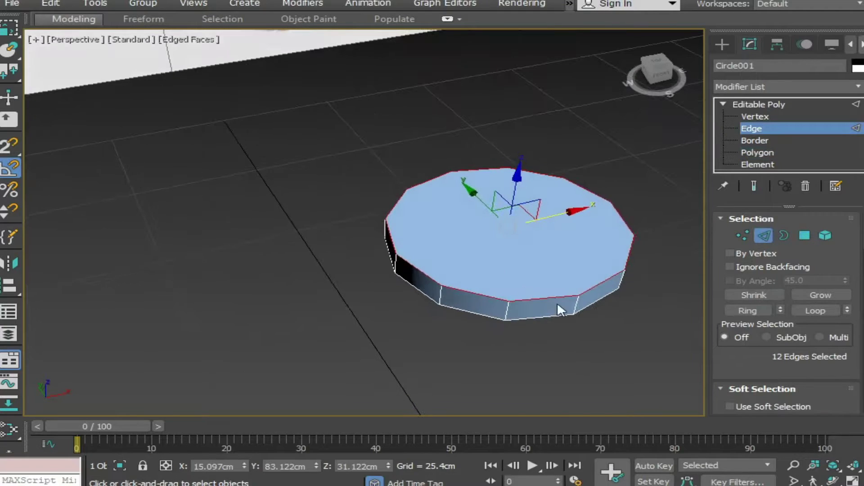
{"action": "right_click", "coordinate": [551, 271]}
{"action": "left_click", "coordinate": [405, 346]}
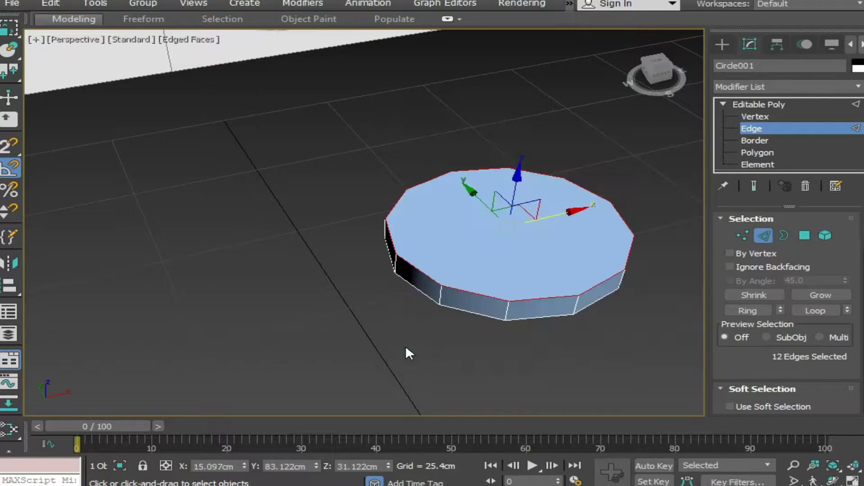
{"action": "left_click", "coordinate": [414, 253]}
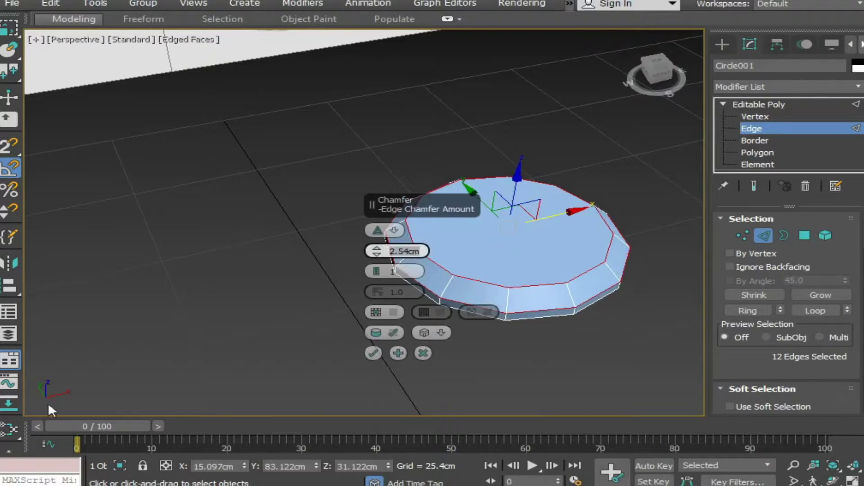
{"action": "type", "text": "3cm"}
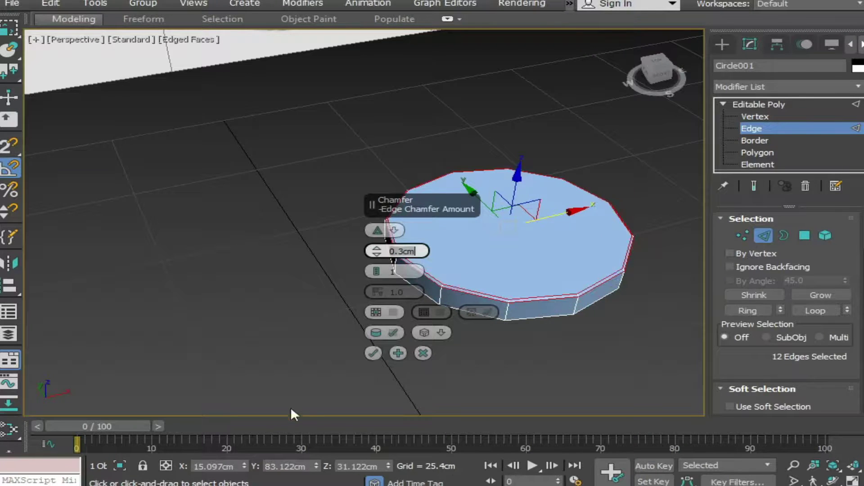
{"action": "left_click_drag", "start_coordinate": [370, 268], "coordinate": [370, 261]}
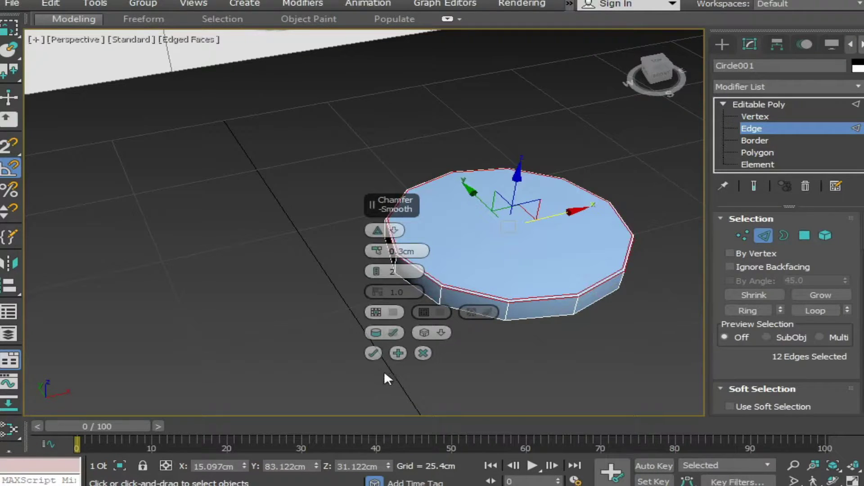
{"action": "left_click", "coordinate": [373, 353]}
Step: Add a TurboSmooth modifier with 2 iterations to the disc
{"action": "left_click", "coordinate": [795, 86]}
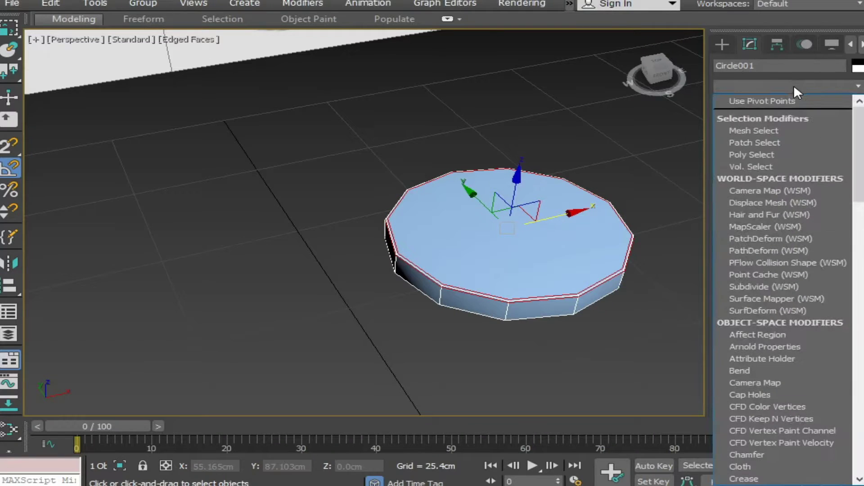
{"action": "key", "text": "t"}
{"action": "key", "text": "Down"}
{"action": "key", "text": "Down"}
{"action": "key", "text": "Down"}
{"action": "key", "text": "Return"}
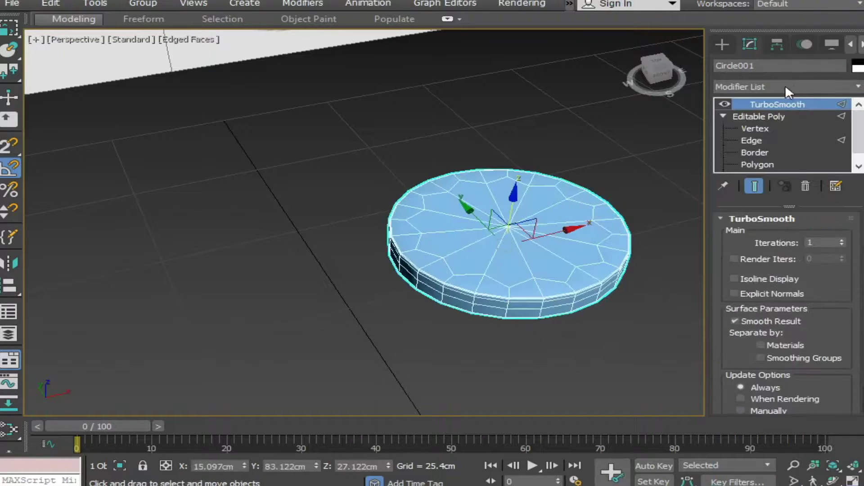
{"action": "left_click", "coordinate": [842, 240]}
{"action": "mouse_move", "coordinate": [608, 277]}
{"action": "middle_mouse_down", "text": "alt"}
{"action": "mouse_move", "coordinate": [525, 239]}
{"action": "mouse_move", "coordinate": [583, 198]}
{"action": "mouse_move", "coordinate": [541, 177]}
{"action": "mouse_move", "coordinate": [532, 201]}
{"action": "middle_mouse_up", "text": "alt"}
{"action": "mouse_move", "coordinate": [478, 170]}
{"action": "middle_mouse_down", "text": "alt"}
{"action": "mouse_move", "coordinate": [631, 271]}
{"action": "mouse_move", "coordinate": [545, 243]}
{"action": "mouse_move", "coordinate": [515, 264]}
{"action": "mouse_move", "coordinate": [498, 293]}
{"action": "mouse_move", "coordinate": [521, 276]}
{"action": "mouse_move", "coordinate": [451, 244]}
{"action": "middle_mouse_up", "text": "alt"}
{"action": "right_click", "coordinate": [451, 244]}
{"action": "left_click", "coordinate": [436, 289]}
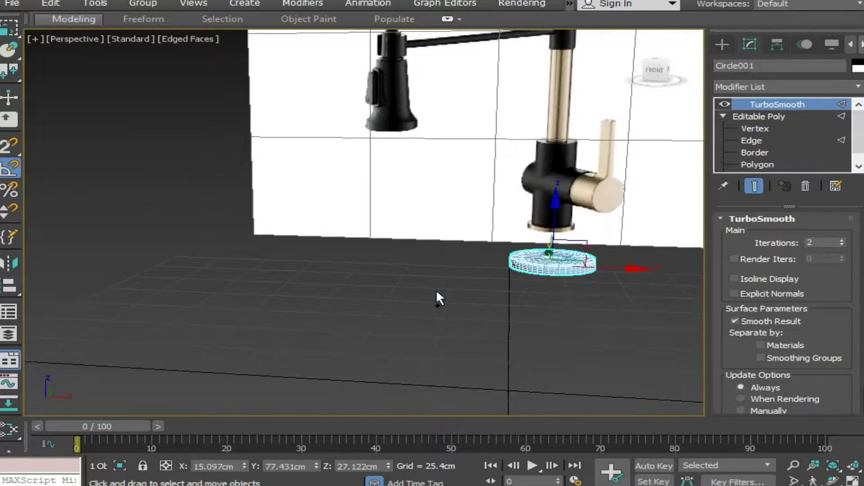
Step: Draw a second circle spline with a 15cm radius
{"action": "right_click", "coordinate": [464, 207], "text": "ctrl"}
{"action": "left_click", "coordinate": [480, 148]}
{"action": "left_click_drag", "start_coordinate": [471, 266], "coordinate": [471, 258]}
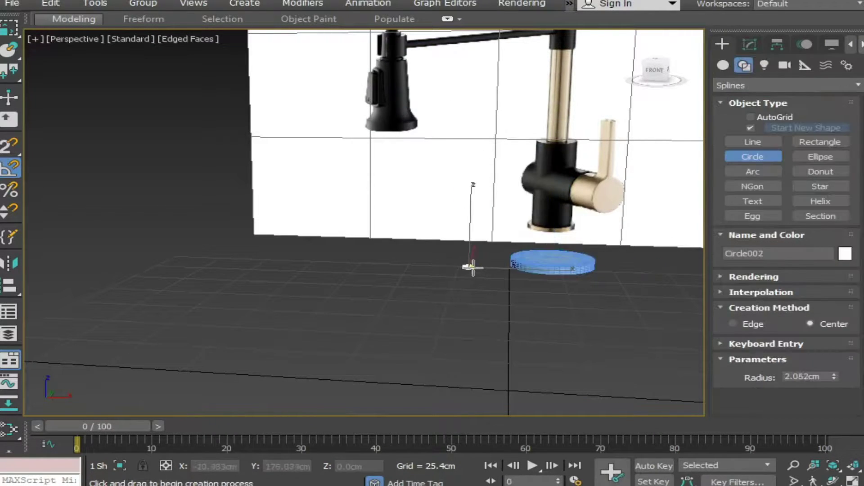
{"action": "middle_click_drag", "start_coordinate": [471, 259], "coordinate": [527, 280], "text": "alt"}
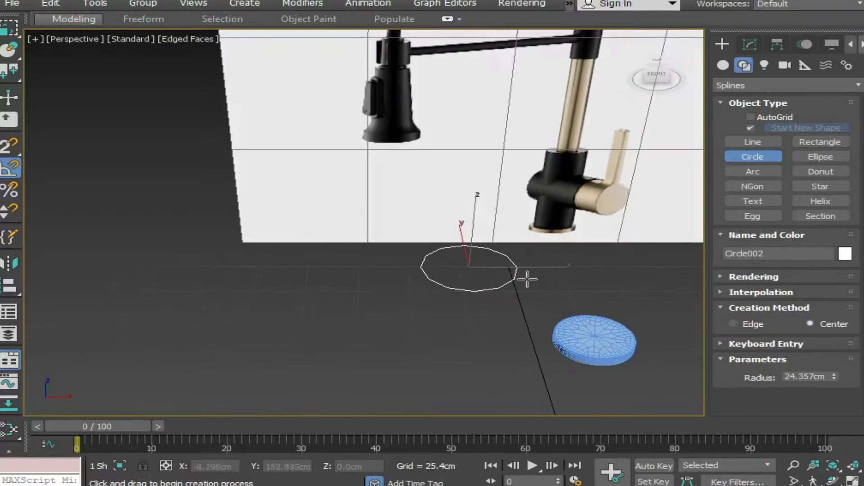
{"action": "left_click", "coordinate": [750, 44]}
{"action": "type", "text": "15"}
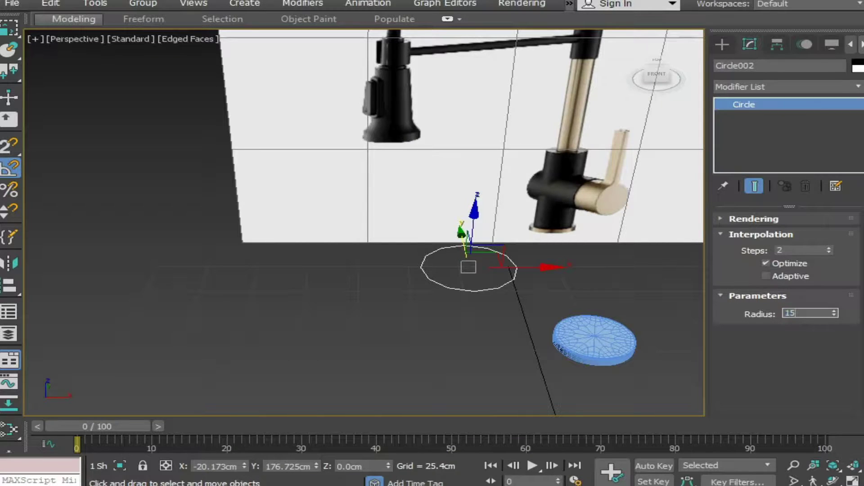
{"action": "key", "text": "Return"}
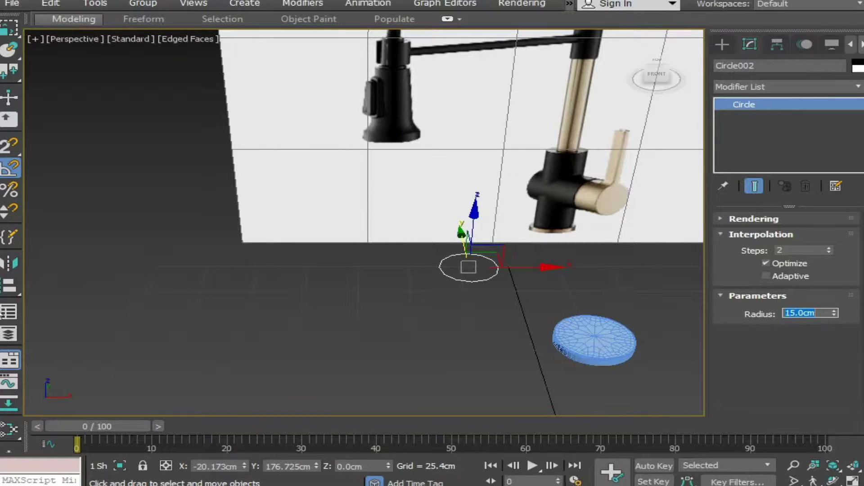
Step: Align the circle's X/Y/Z centre to the blue disc and raise it above
{"action": "left_click", "coordinate": [7, 290]}
{"action": "left_click", "coordinate": [628, 344]}
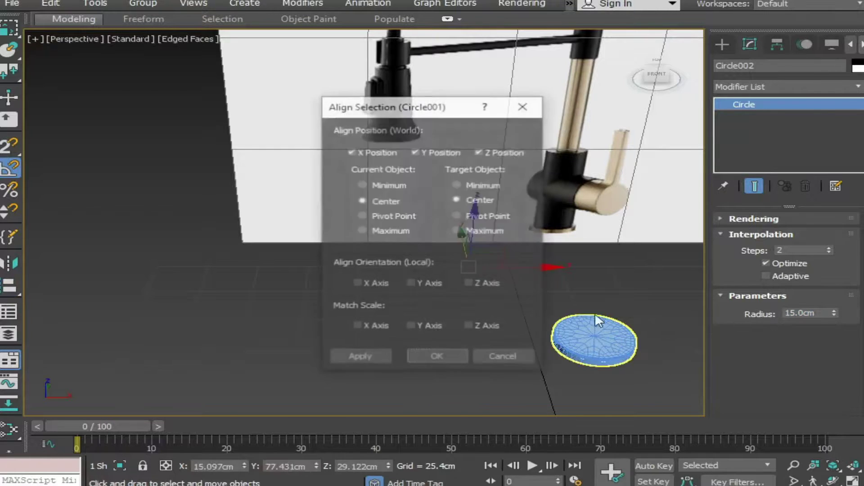
{"action": "left_click", "coordinate": [424, 355]}
{"action": "left_click_drag", "start_coordinate": [602, 299], "coordinate": [600, 249]}
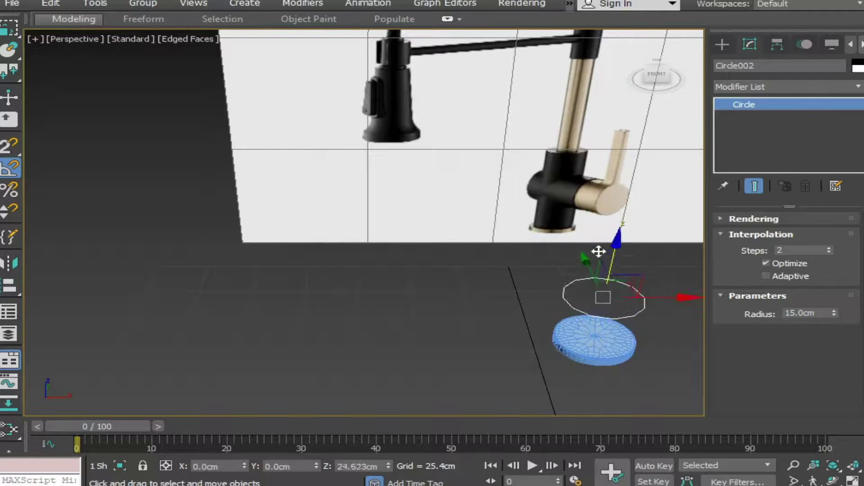
{"action": "left_click", "coordinate": [757, 87]}
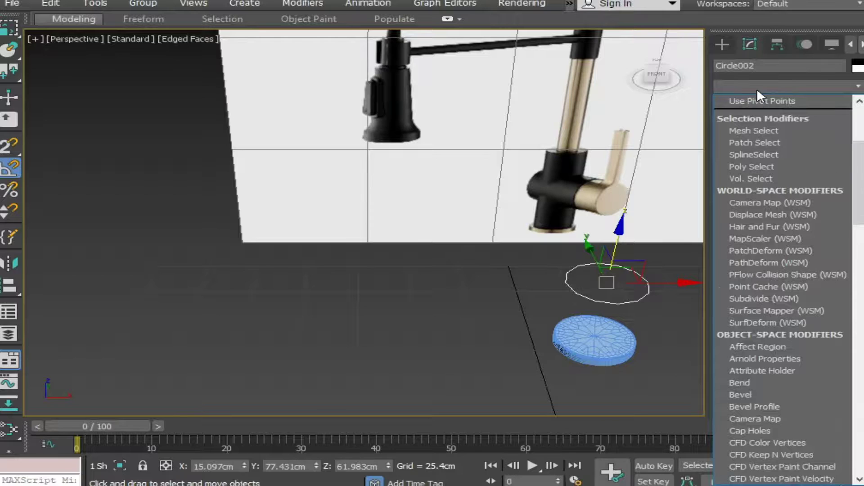
Step: Extrude the circle 59.88cm and lower the resulting cylinder onto the disc
{"action": "key", "text": "e"}
{"action": "key", "text": "e"}
{"action": "key", "text": "e"}
{"action": "key", "text": "e"}
{"action": "key", "text": "e"}
{"action": "key", "text": "e"}
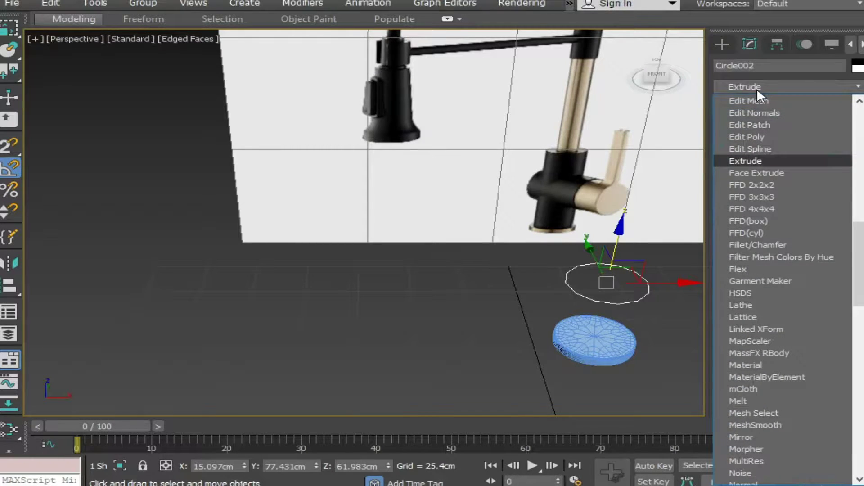
{"action": "key", "text": "Return"}
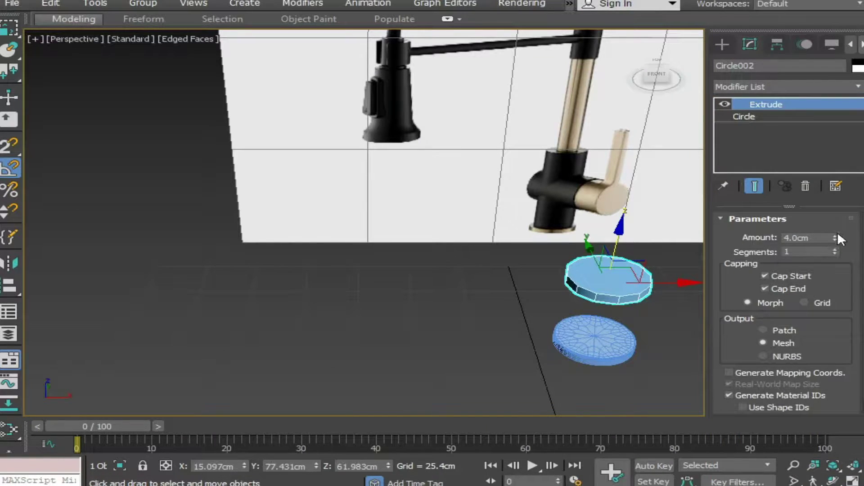
{"action": "left_click_drag", "start_coordinate": [836, 238], "coordinate": [836, 193]}
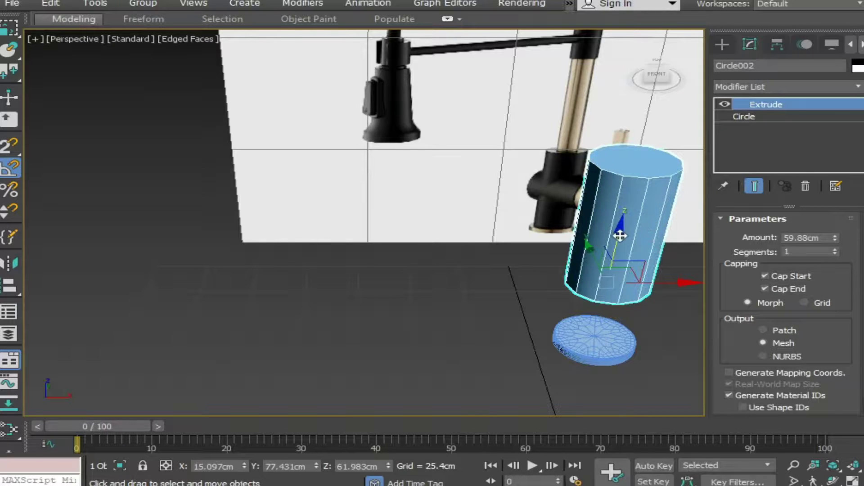
{"action": "left_click_drag", "start_coordinate": [620, 235], "coordinate": [618, 288]}
{"action": "mouse_move", "coordinate": [618, 289]}
{"action": "middle_mouse_down", "text": "alt"}
{"action": "mouse_move", "coordinate": [632, 251]}
{"action": "mouse_move", "coordinate": [628, 274]}
{"action": "middle_mouse_up", "text": "alt"}
{"action": "scroll", "coordinate": [629, 236], "scroll_direction": "up", "scroll_amount": 5}
{"action": "left_click_drag", "start_coordinate": [472, 218], "coordinate": [473, 208]}
{"action": "key", "text": "shift+z"}
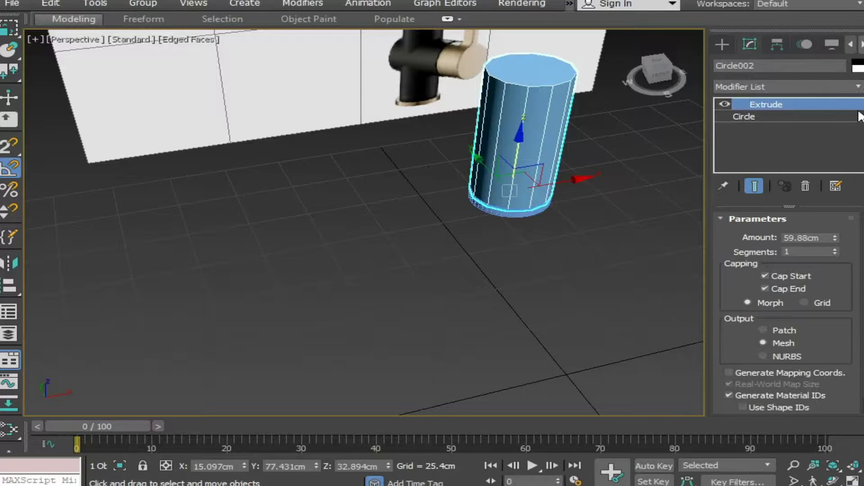
Step: Narrow the cylinder's circle radius to 13cm and settle it on the disc
{"action": "left_click", "coordinate": [744, 117]}
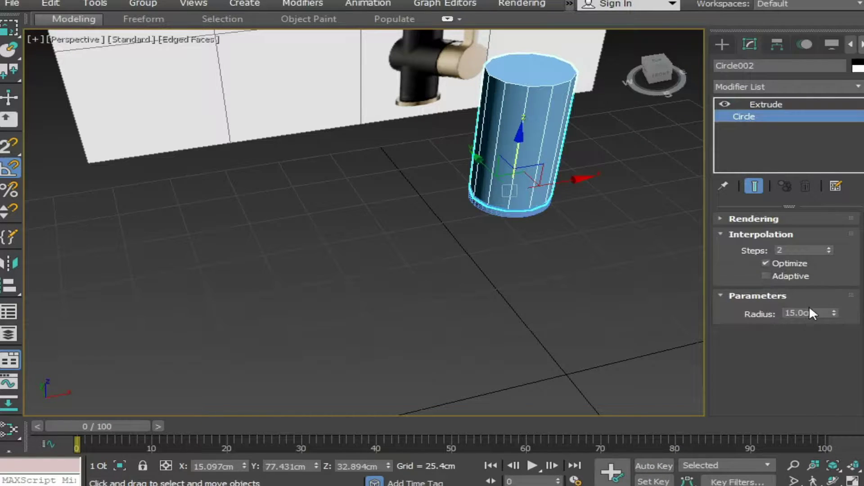
{"action": "double_click", "coordinate": [797, 312]}
{"action": "type", "text": "13"}
{"action": "key", "text": "Return"}
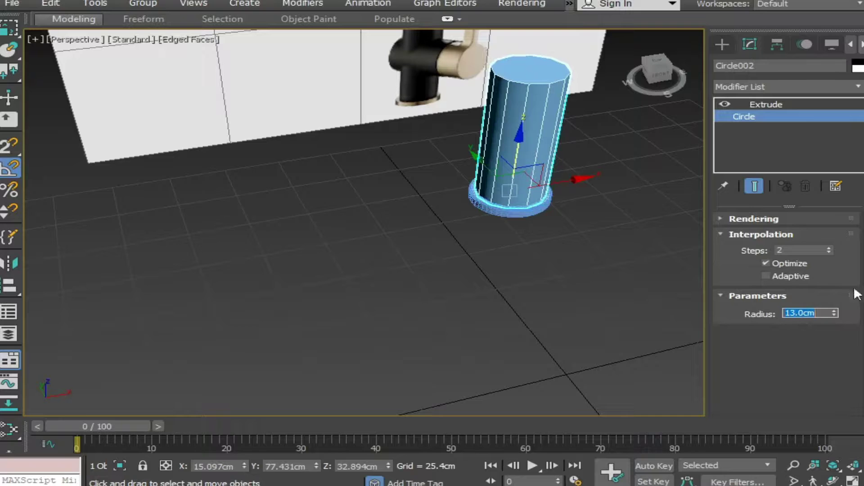
{"action": "mouse_move", "coordinate": [517, 249]}
{"action": "middle_mouse_down"}
{"action": "mouse_move", "coordinate": [508, 241]}
{"action": "mouse_move", "coordinate": [518, 310]}
{"action": "mouse_move", "coordinate": [533, 290]}
{"action": "middle_mouse_up"}
{"action": "scroll", "coordinate": [509, 237], "scroll_direction": "up", "scroll_amount": 5}
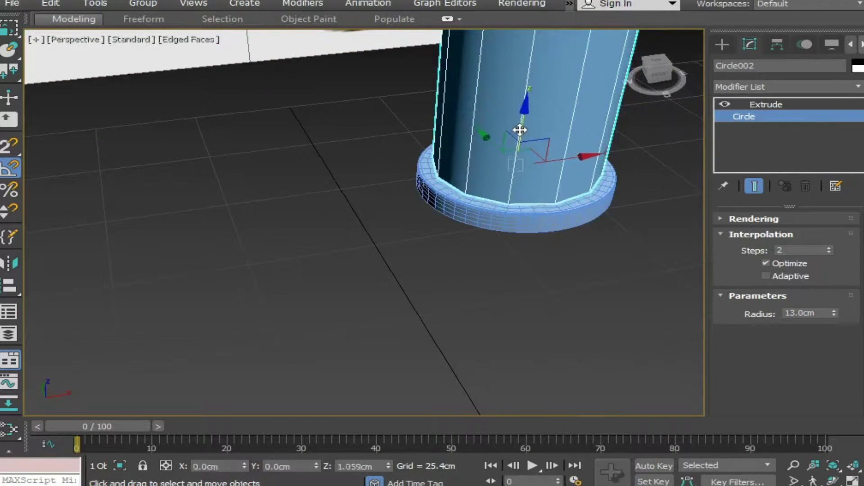
{"action": "left_click_drag", "start_coordinate": [520, 130], "coordinate": [513, 135]}
{"action": "scroll", "coordinate": [514, 135], "scroll_direction": "down", "scroll_amount": 4}
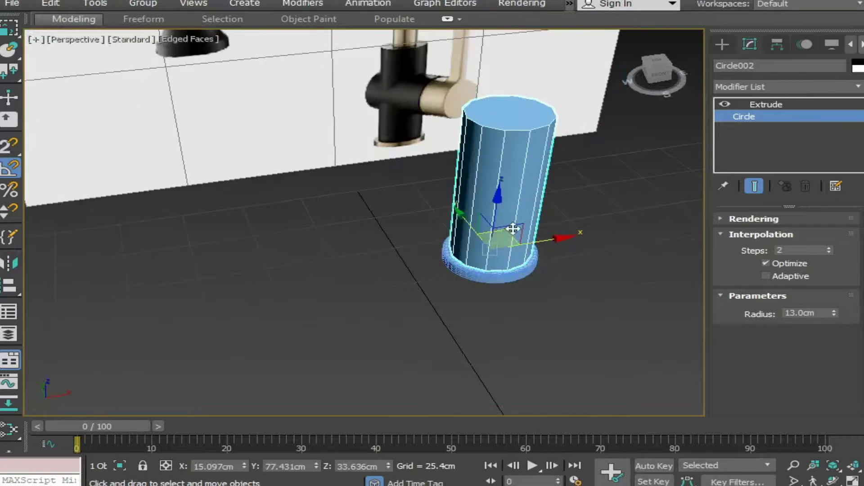
{"action": "mouse_move", "coordinate": [513, 228]}
{"action": "middle_mouse_down", "text": "alt"}
{"action": "mouse_move", "coordinate": [517, 237]}
{"action": "mouse_move", "coordinate": [497, 193]}
{"action": "mouse_move", "coordinate": [443, 209]}
{"action": "middle_mouse_up", "text": "alt"}
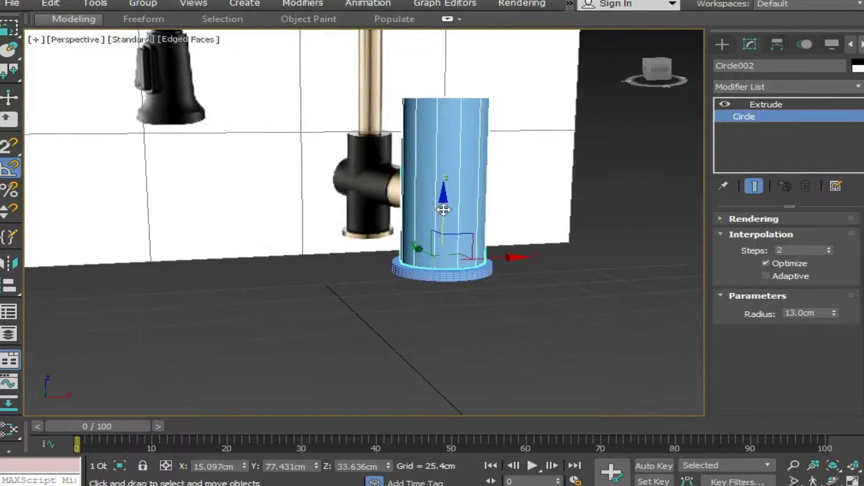
Step: Rotate-clone the cylinder 90° to lie horizontally and move it up to the right
{"action": "key", "text": "e"}
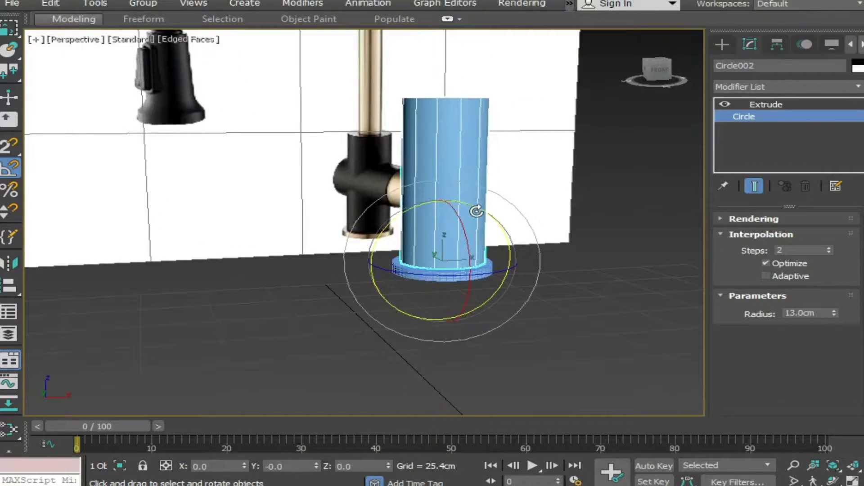
{"action": "left_click_drag", "start_coordinate": [476, 211], "coordinate": [534, 255], "text": "shift"}
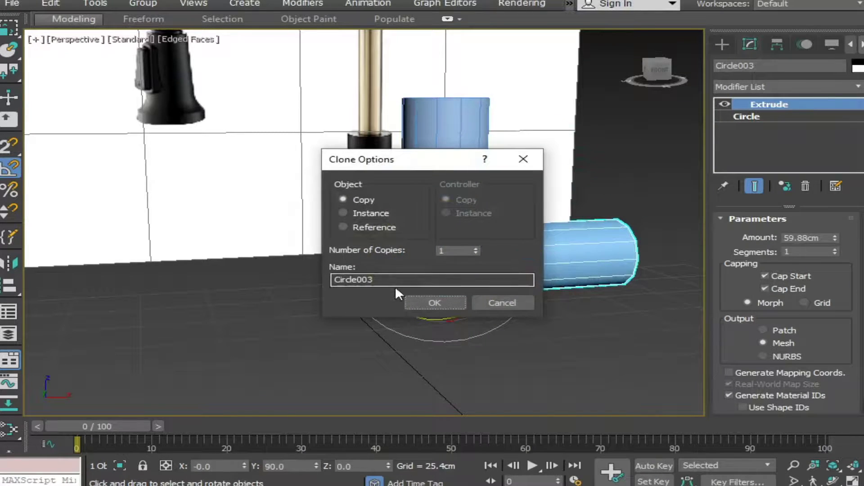
{"action": "left_click", "coordinate": [426, 301]}
{"action": "key", "text": "w"}
{"action": "left_click_drag", "start_coordinate": [442, 231], "coordinate": [443, 186]}
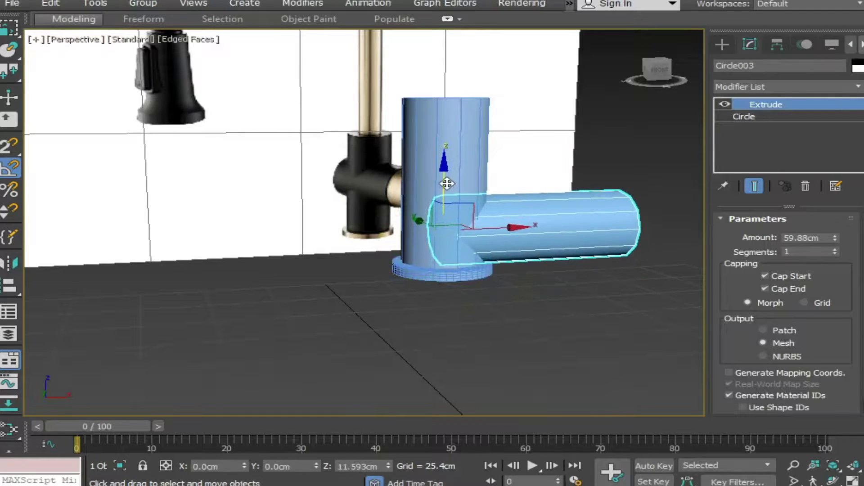
{"action": "middle_click_drag", "start_coordinate": [483, 234], "coordinate": [458, 285], "text": "alt"}
{"action": "left_click_drag", "start_coordinate": [528, 220], "coordinate": [576, 225]}
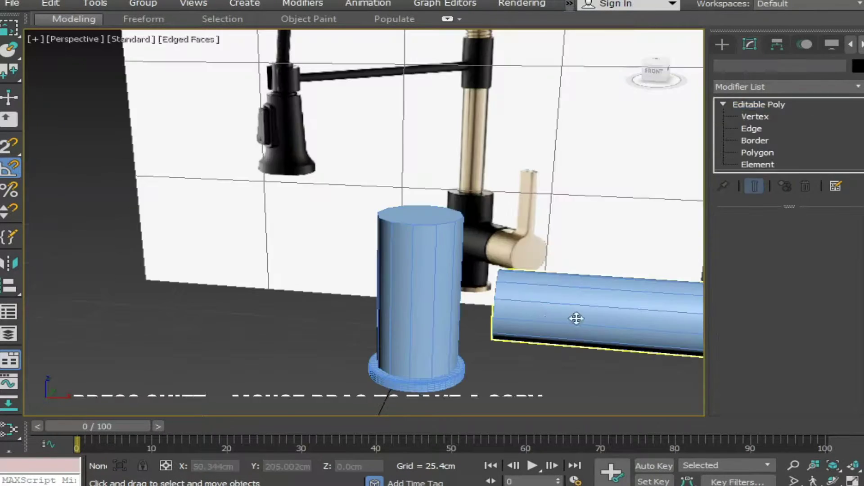
Step: Copy the horizontal cylinder to the left side of the column
{"action": "left_click_drag", "start_coordinate": [550, 309], "coordinate": [261, 306], "text": "shift"}
{"action": "left_click", "coordinate": [427, 299]}
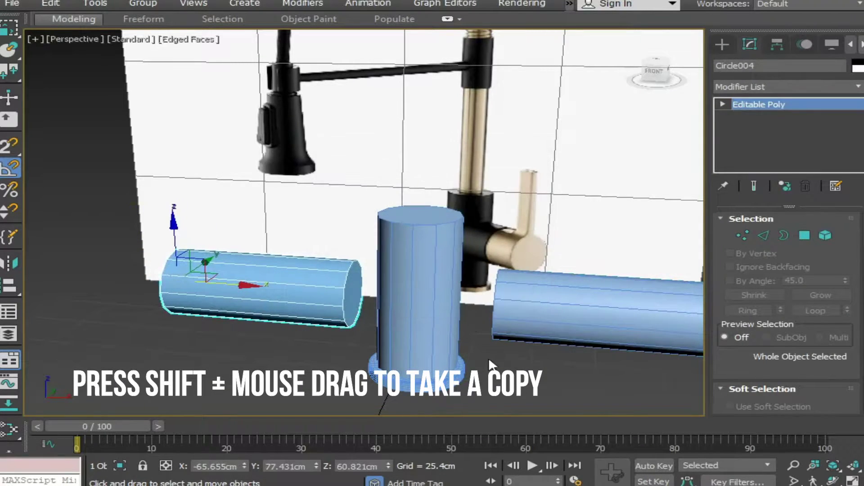
{"action": "scroll", "coordinate": [501, 357], "scroll_direction": "up", "scroll_amount": 3}
{"action": "scroll", "coordinate": [391, 307], "scroll_direction": "up", "scroll_amount": 3}
{"action": "left_click", "coordinate": [391, 307]}
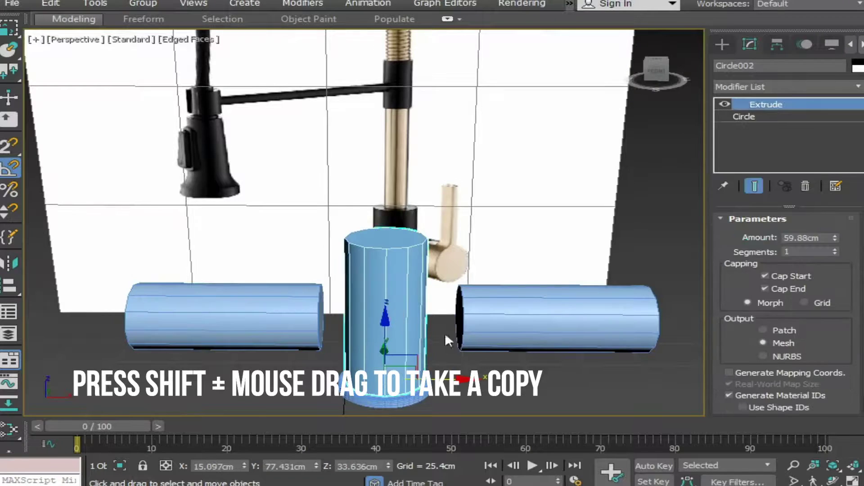
{"action": "left_click", "coordinate": [582, 308]}
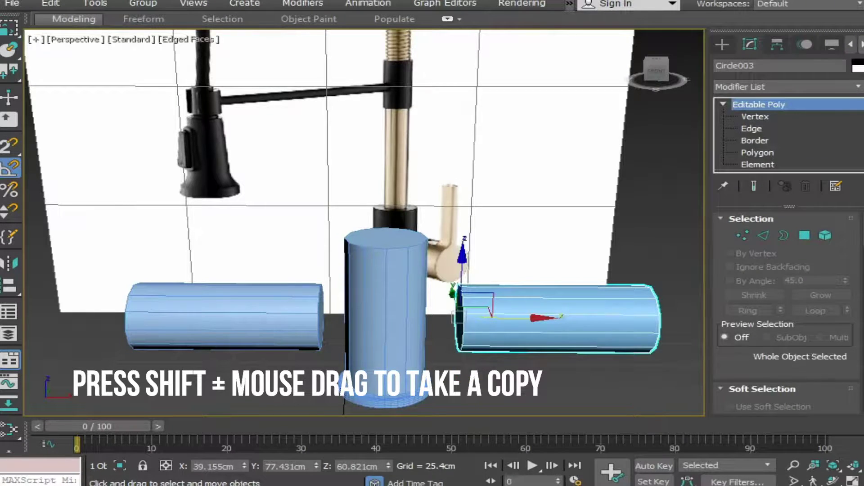
{"action": "scroll", "coordinate": [844, 291], "scroll_direction": "down", "scroll_amount": 5}
{"action": "scroll", "coordinate": [844, 291], "scroll_direction": "down", "scroll_amount": 3}
{"action": "scroll", "coordinate": [844, 290], "scroll_direction": "down", "scroll_amount": 1}
{"action": "scroll", "coordinate": [844, 290], "scroll_direction": "down", "scroll_amount": 3}
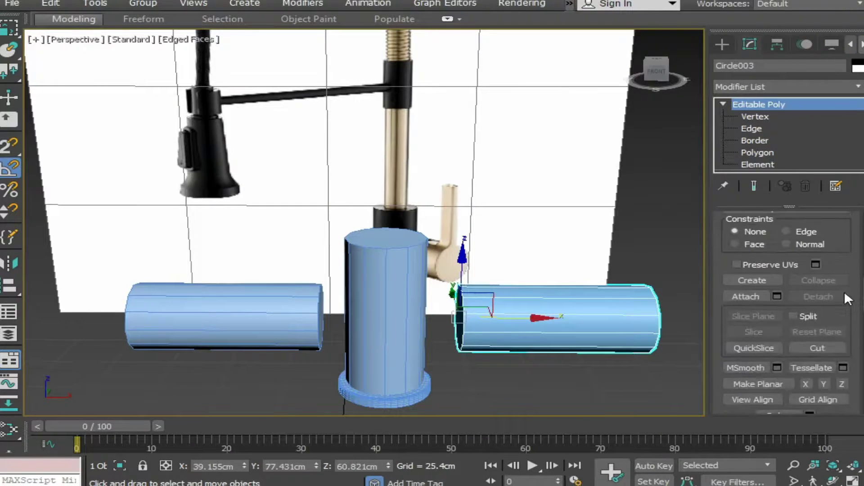
Step: Delete the right cylinder's inner end cap polygon to leave an open end
{"action": "left_click", "coordinate": [746, 296]}
{"action": "mouse_move", "coordinate": [401, 311]}
{"action": "middle_mouse_down", "text": "alt"}
{"action": "mouse_move", "coordinate": [408, 339]}
{"action": "mouse_move", "coordinate": [417, 337]}
{"action": "middle_mouse_up", "text": "alt"}
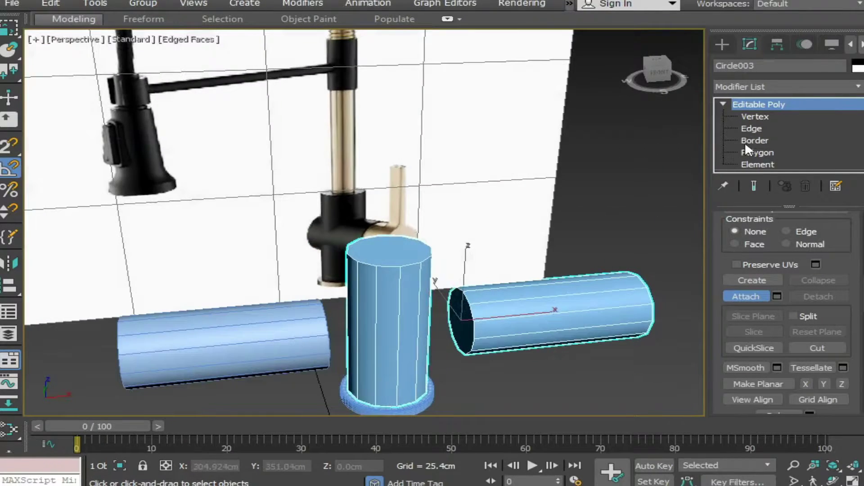
{"action": "left_click", "coordinate": [757, 152]}
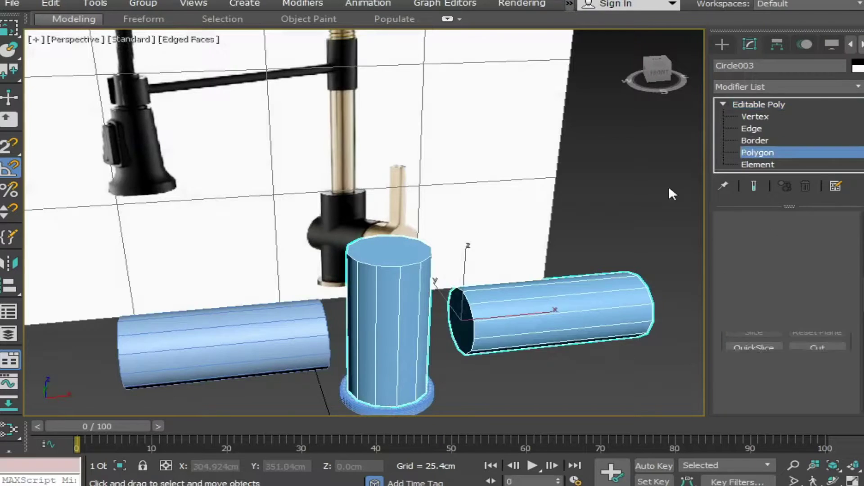
{"action": "left_click", "coordinate": [466, 314]}
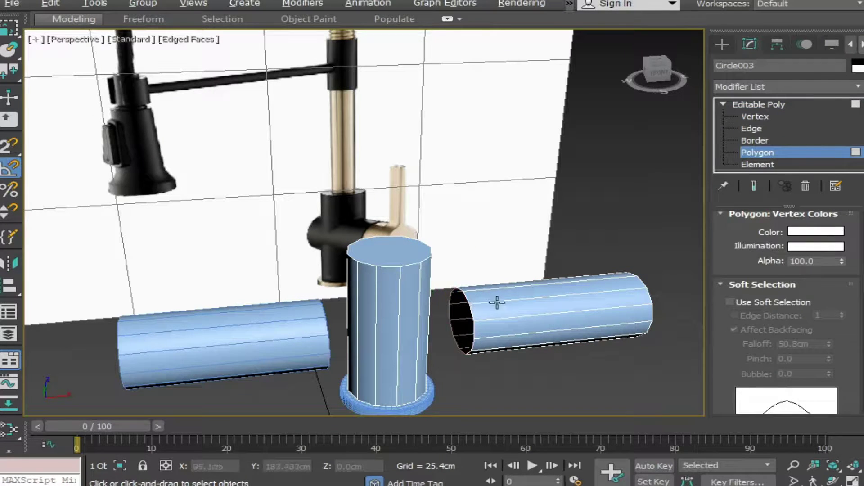
{"action": "mouse_move", "coordinate": [497, 302]}
{"action": "middle_mouse_down", "text": "alt"}
{"action": "mouse_move", "coordinate": [494, 322]}
{"action": "mouse_move", "coordinate": [621, 364]}
{"action": "middle_mouse_up", "text": "alt"}
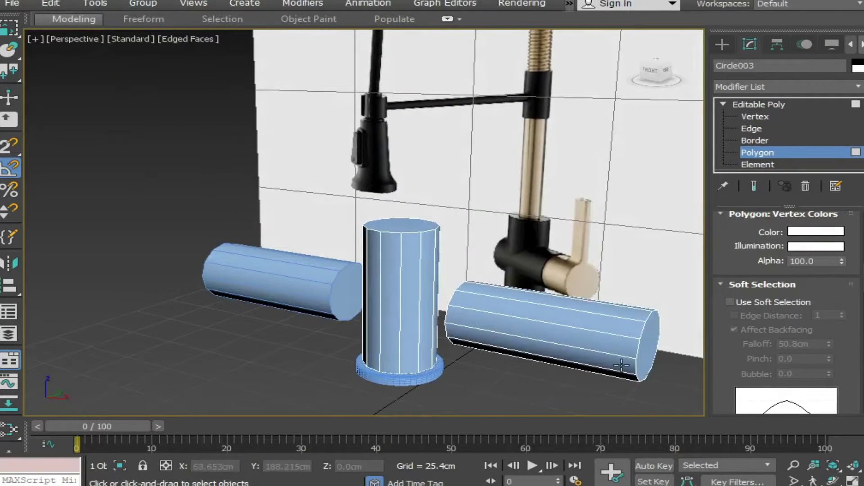
{"action": "left_click", "coordinate": [656, 349]}
{"action": "key", "text": "Delete"}
{"action": "mouse_move", "coordinate": [687, 356]}
{"action": "middle_mouse_down", "text": "alt"}
{"action": "mouse_move", "coordinate": [727, 357]}
{"action": "mouse_move", "coordinate": [633, 356]}
{"action": "middle_mouse_up", "text": "alt"}
Step: Create a spline shape from the open end border and leave Border mode
{"action": "left_click", "coordinate": [748, 140]}
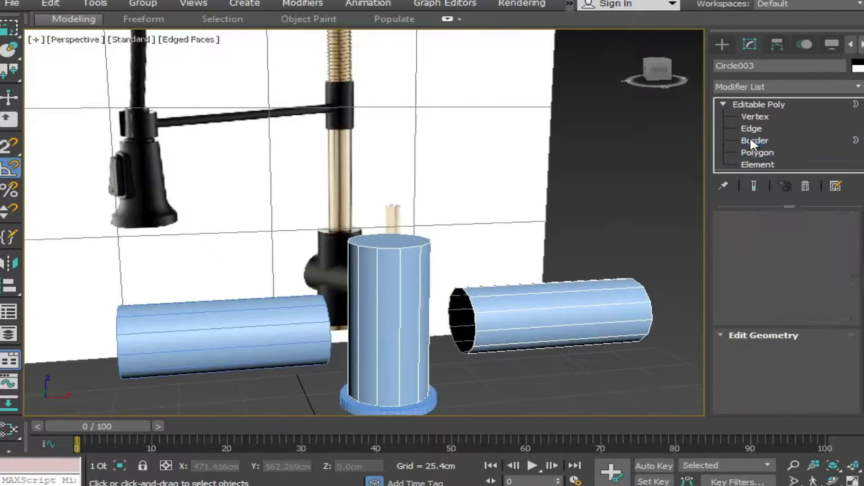
{"action": "left_click", "coordinate": [473, 304]}
{"action": "middle_click_drag", "start_coordinate": [473, 304], "coordinate": [459, 336], "text": "alt"}
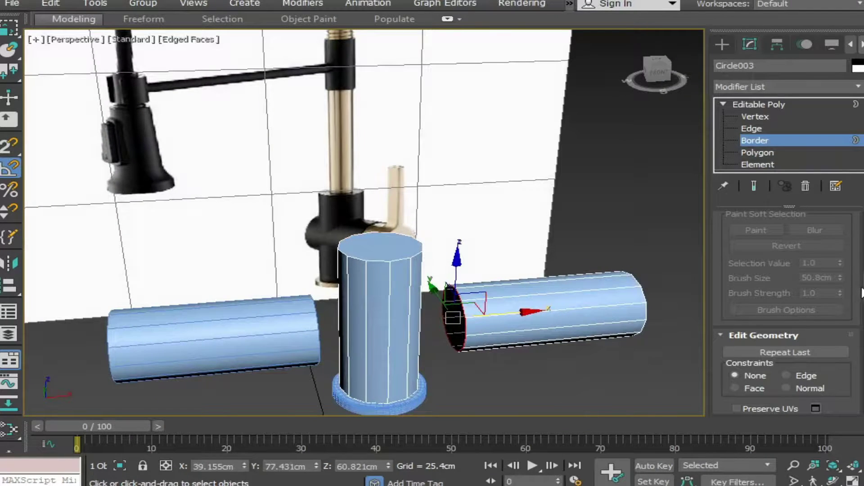
{"action": "scroll", "coordinate": [862, 293], "scroll_direction": "up", "scroll_amount": 5}
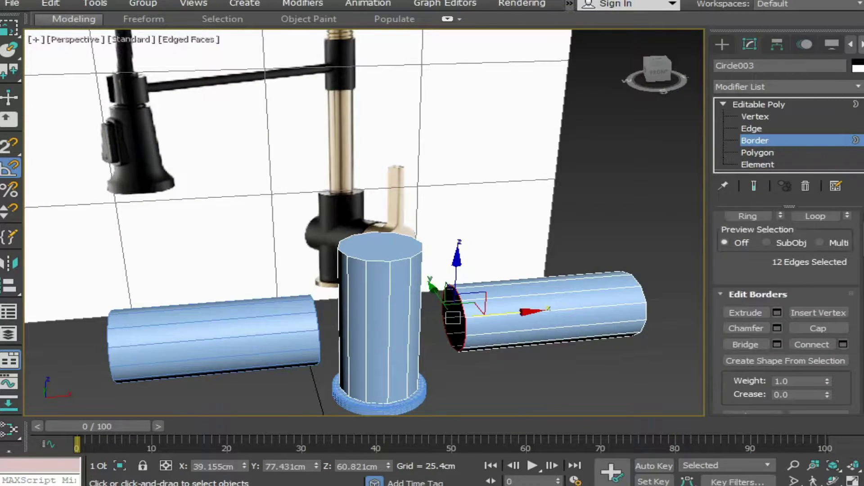
{"action": "scroll", "coordinate": [810, 312], "scroll_direction": "down", "scroll_amount": 2}
{"action": "left_click", "coordinate": [796, 329]}
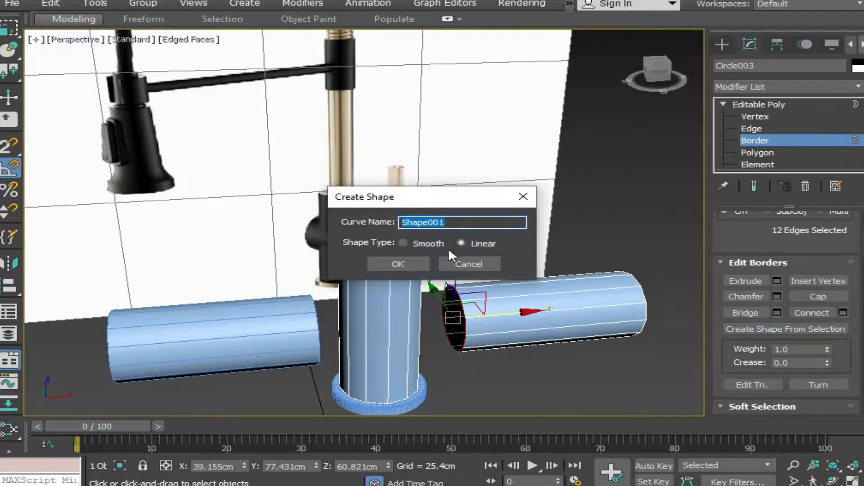
{"action": "left_click", "coordinate": [396, 266]}
{"action": "middle_click_drag", "start_coordinate": [340, 361], "coordinate": [558, 328], "text": "alt"}
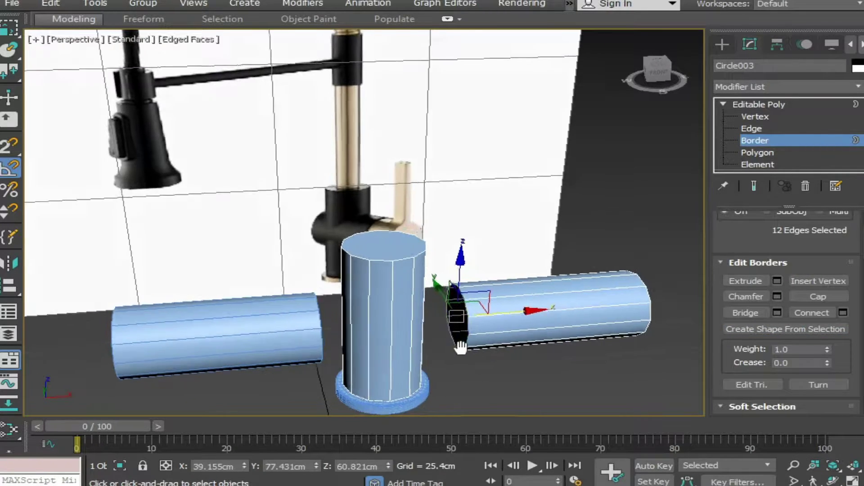
{"action": "left_click", "coordinate": [753, 104]}
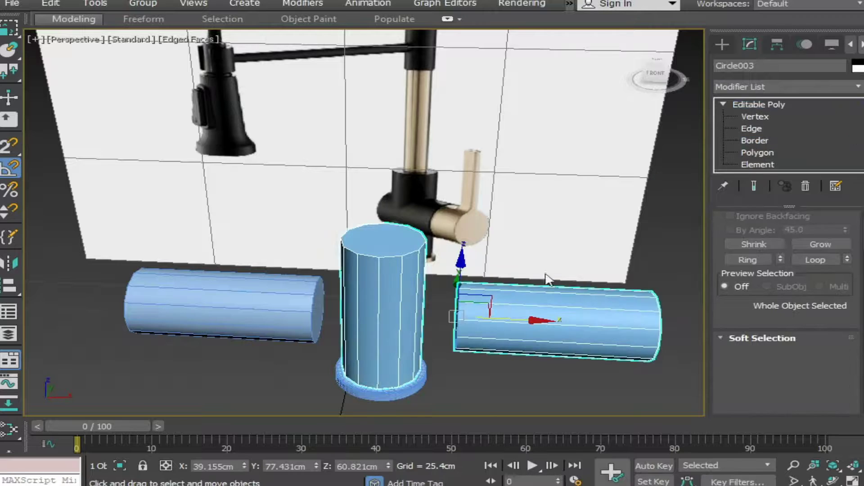
Step: Move the new circular spline left against the upright cylinder
{"action": "middle_click_drag", "start_coordinate": [456, 366], "coordinate": [490, 372], "text": "alt"}
{"action": "left_click", "coordinate": [490, 372]}
{"action": "left_click", "coordinate": [465, 337]}
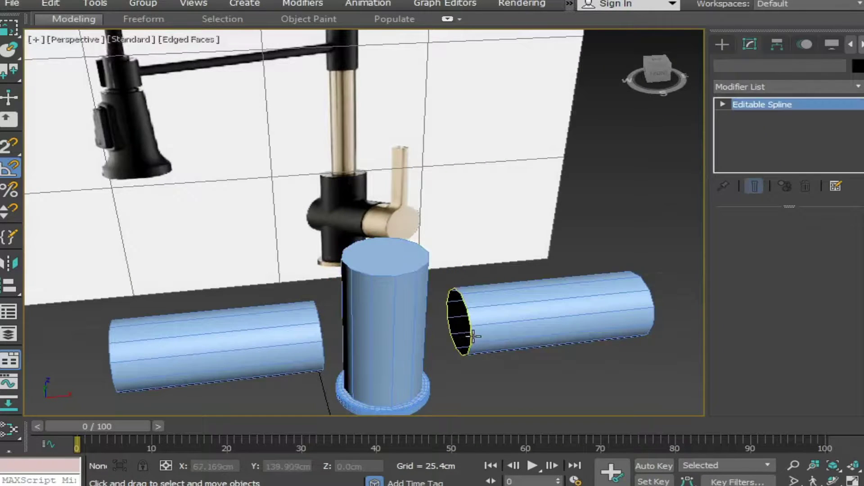
{"action": "left_click_drag", "start_coordinate": [513, 326], "coordinate": [497, 326]}
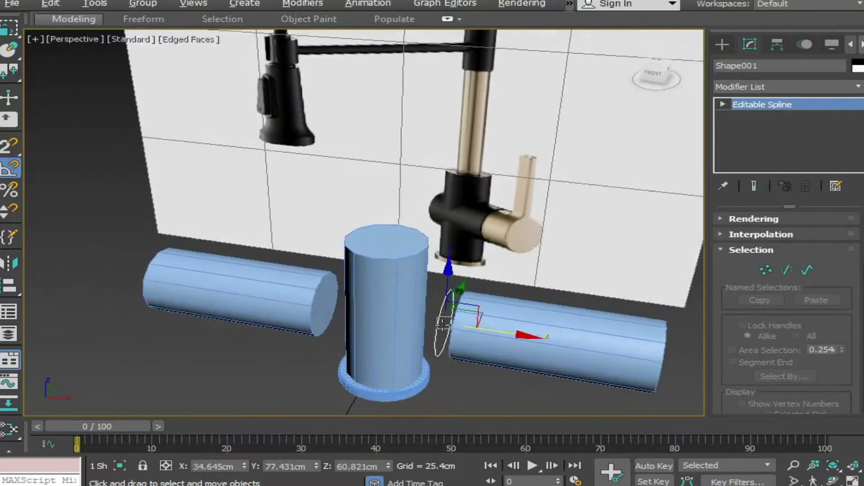
{"action": "middle_click_drag", "start_coordinate": [497, 326], "coordinate": [443, 305], "text": "alt"}
Step: ShapeMerge the circular spline onto the cylinder mesh via Pick Shape
{"action": "left_click", "coordinate": [377, 273]}
{"action": "middle_click_drag", "start_coordinate": [377, 273], "coordinate": [704, 182], "text": "alt"}
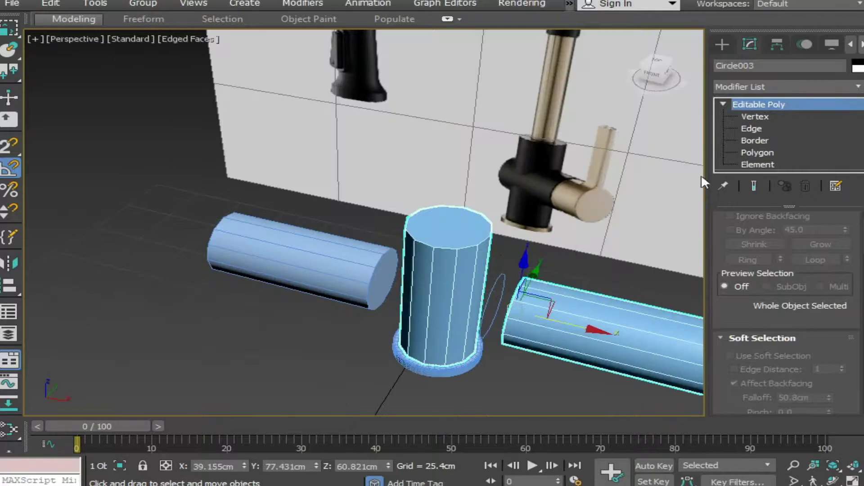
{"action": "left_click", "coordinate": [722, 44]}
{"action": "left_click", "coordinate": [753, 175]}
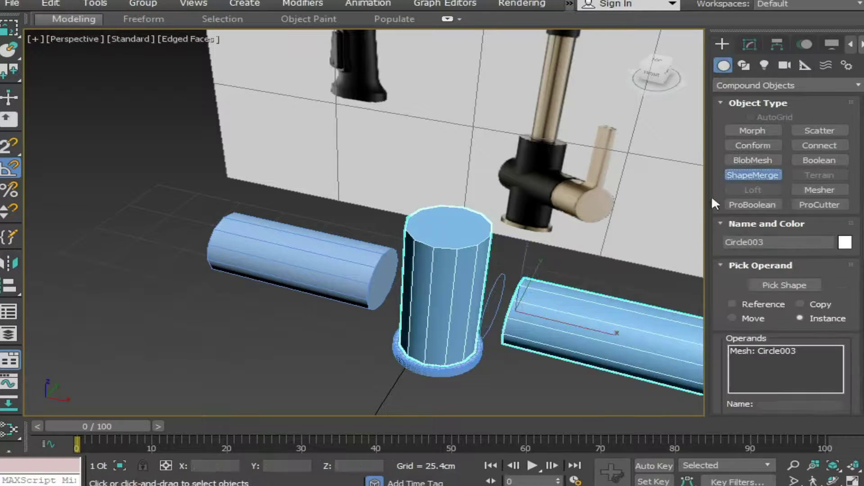
{"action": "left_click", "coordinate": [774, 289]}
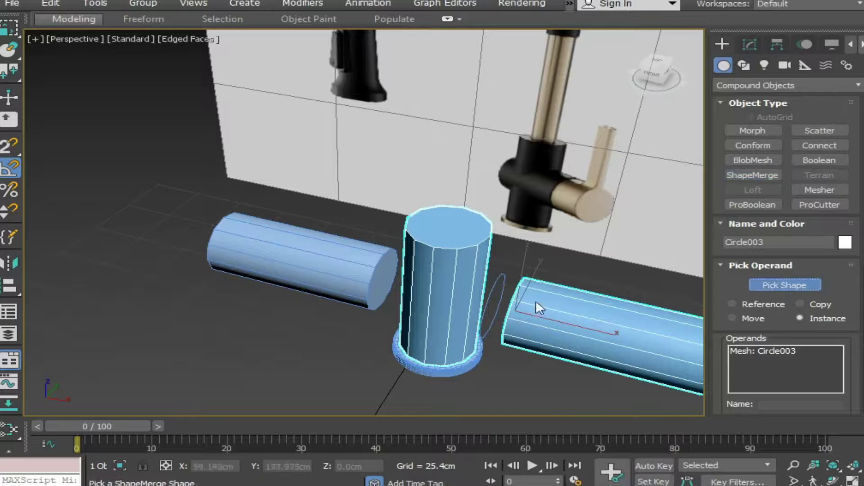
{"action": "left_click", "coordinate": [502, 283]}
{"action": "mouse_move", "coordinate": [500, 285]}
{"action": "middle_mouse_down", "text": "alt"}
{"action": "mouse_move", "coordinate": [420, 309]}
{"action": "mouse_move", "coordinate": [331, 295]}
{"action": "mouse_move", "coordinate": [295, 275]}
{"action": "mouse_move", "coordinate": [288, 283]}
{"action": "middle_mouse_up", "text": "alt"}
{"action": "mouse_move", "coordinate": [557, 323]}
{"action": "middle_mouse_down"}
{"action": "mouse_move", "coordinate": [416, 274]}
{"action": "mouse_move", "coordinate": [506, 294]}
{"action": "mouse_move", "coordinate": [449, 232]}
{"action": "middle_mouse_up"}
{"action": "key", "text": "alt+q"}
{"action": "right_click", "coordinate": [436, 207]}
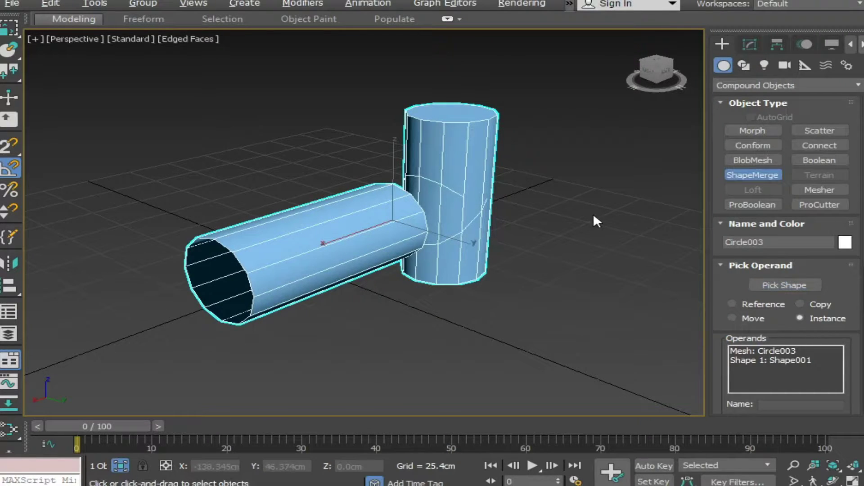
Step: Collapse the ShapeMerge result to an Editable Poly
{"action": "key", "text": "w"}
{"action": "left_click", "coordinate": [753, 44]}
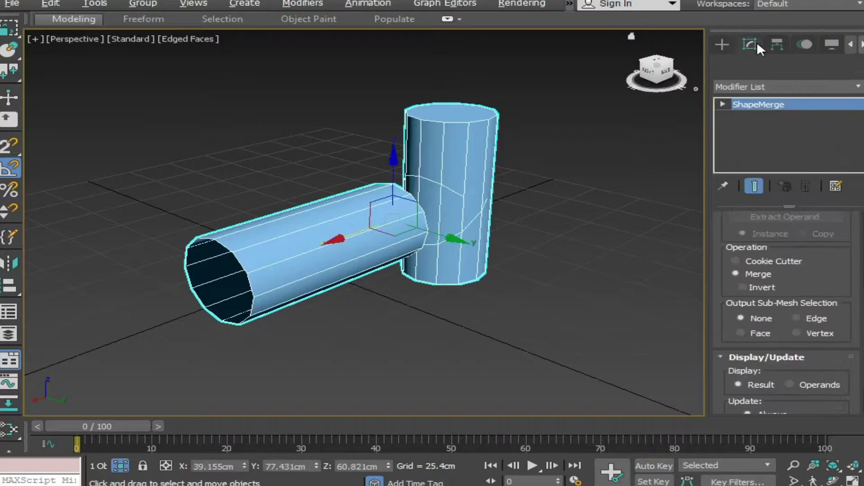
{"action": "right_click", "coordinate": [446, 140]}
{"action": "mouse_move", "coordinate": [482, 288]}
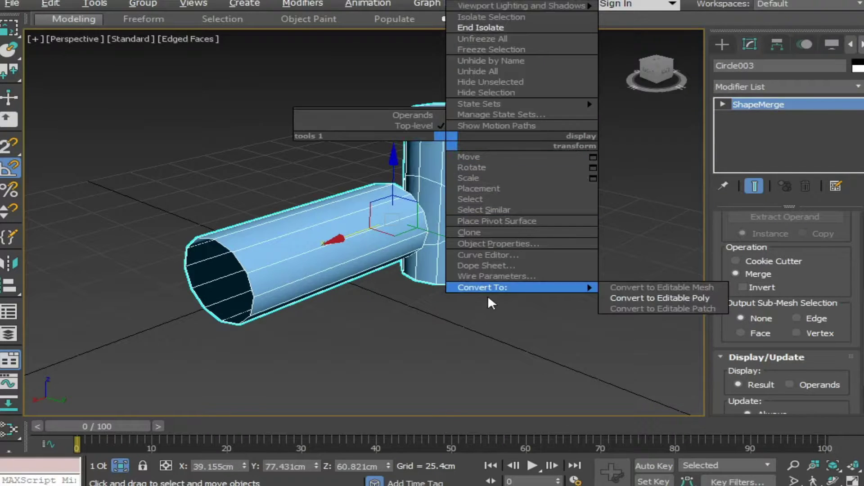
{"action": "left_click", "coordinate": [630, 298]}
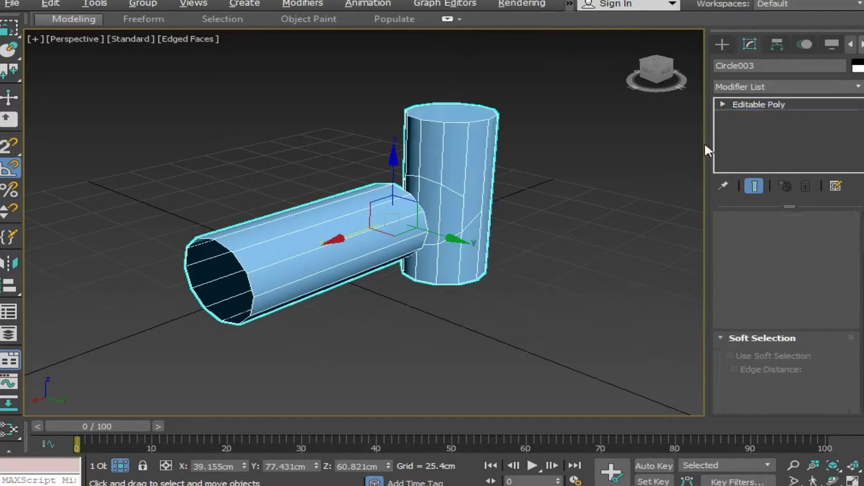
Step: In Vertex mode, use Cut to join the imprinted joint outline to the upright cylinder's vertices
{"action": "left_click", "coordinate": [723, 105]}
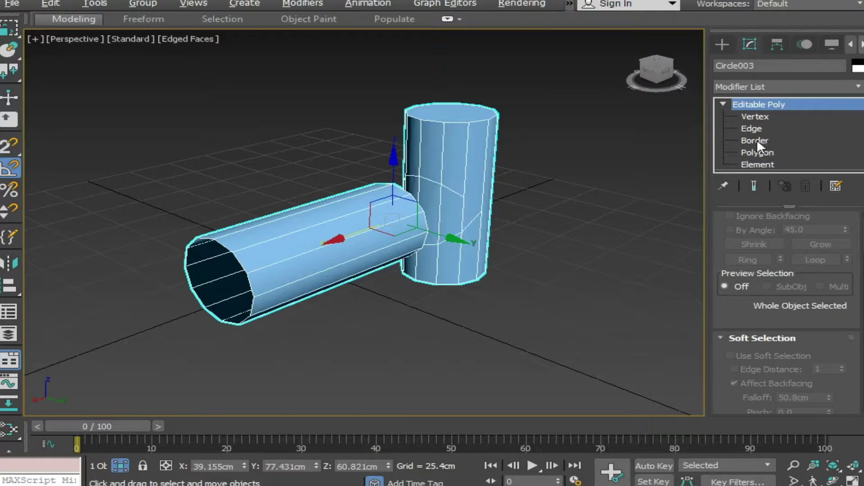
{"action": "left_click", "coordinate": [757, 116]}
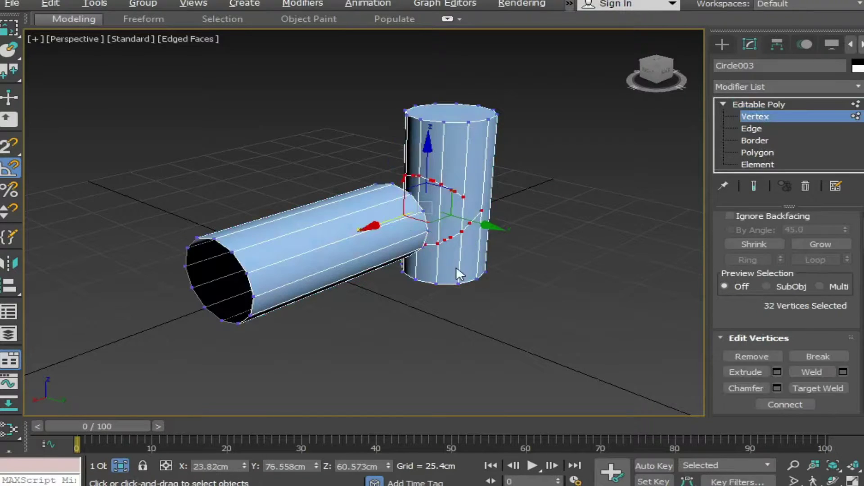
{"action": "middle_click_drag", "start_coordinate": [456, 266], "coordinate": [416, 270]}
{"action": "right_click", "coordinate": [534, 191]}
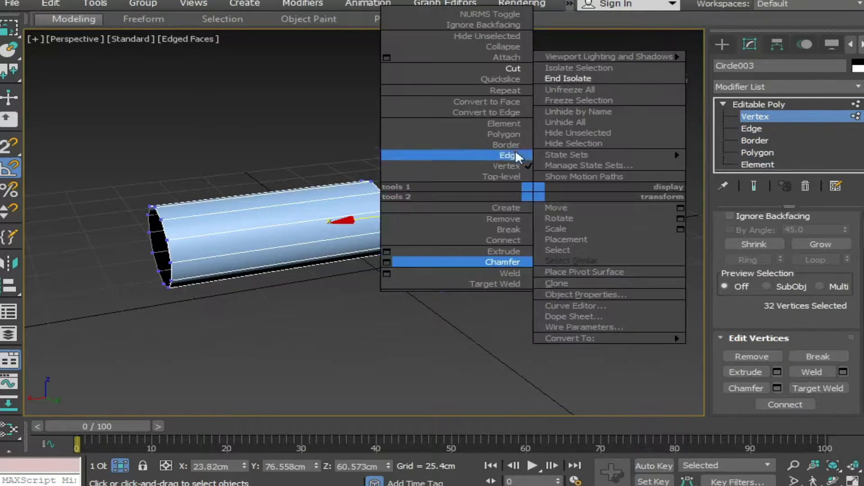
{"action": "left_click", "coordinate": [508, 67]}
{"action": "scroll", "coordinate": [454, 276], "scroll_direction": "up", "scroll_amount": 5}
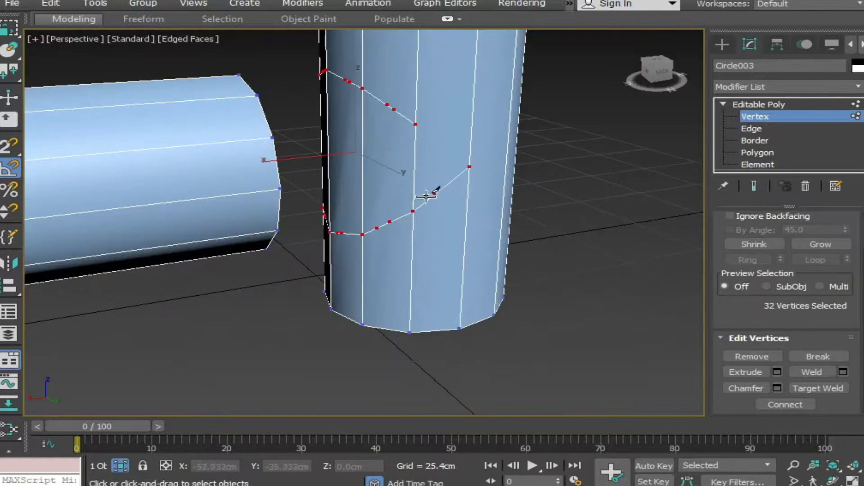
{"action": "left_click", "coordinate": [416, 126]}
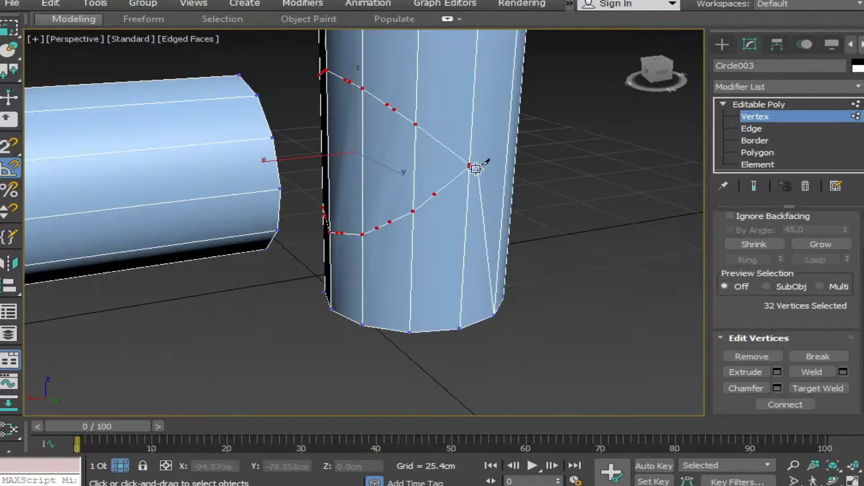
{"action": "mouse_move", "coordinate": [463, 260]}
{"action": "middle_mouse_down", "text": "alt"}
{"action": "mouse_move", "coordinate": [417, 251]}
{"action": "mouse_move", "coordinate": [338, 255]}
{"action": "middle_mouse_up", "text": "alt"}
{"action": "left_click", "coordinate": [315, 180]}
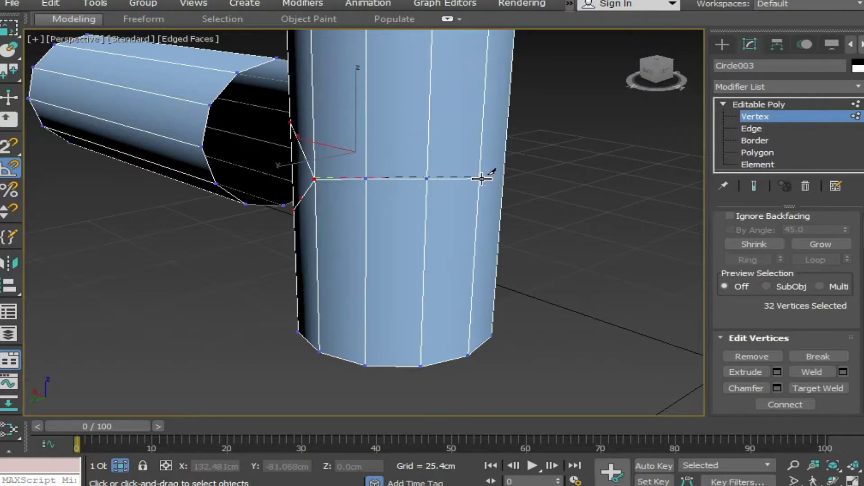
{"action": "middle_click_drag", "start_coordinate": [550, 201], "coordinate": [382, 201], "text": "alt"}
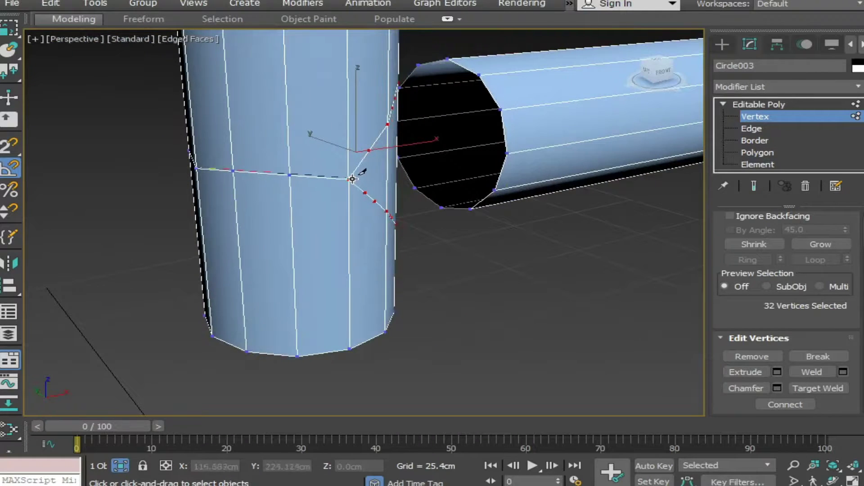
{"action": "mouse_move", "coordinate": [480, 252]}
{"action": "middle_mouse_down", "text": "alt"}
{"action": "mouse_move", "coordinate": [374, 266]}
{"action": "mouse_move", "coordinate": [595, 180]}
{"action": "middle_mouse_up", "text": "alt"}
{"action": "middle_click_drag", "start_coordinate": [456, 205], "coordinate": [433, 244]}
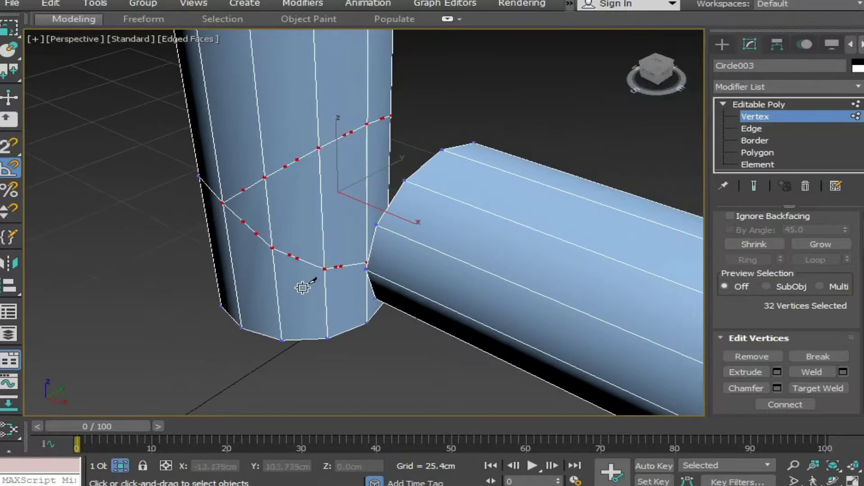
{"action": "right_click", "coordinate": [226, 332]}
Step: Select the extra vertices along the imprinted outline around the pipe joint
{"action": "left_click", "coordinate": [226, 332]}
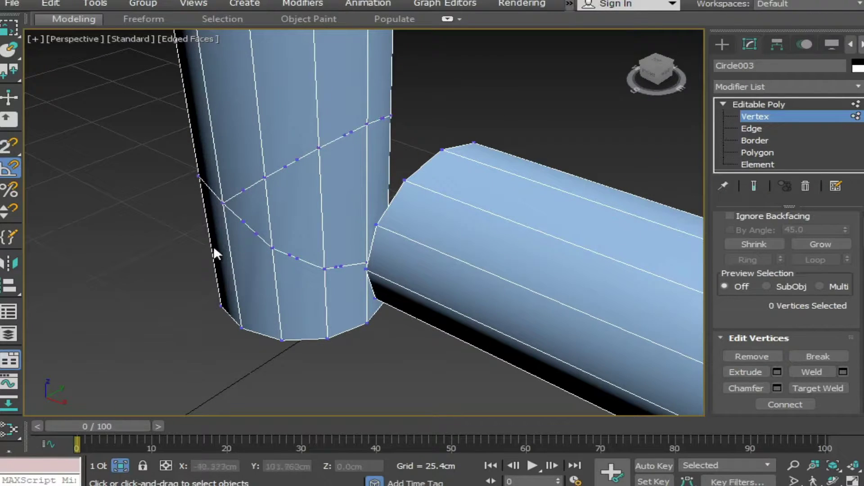
{"action": "left_click", "coordinate": [242, 190]}
{"action": "left_click", "coordinate": [243, 222], "text": "ctrl"}
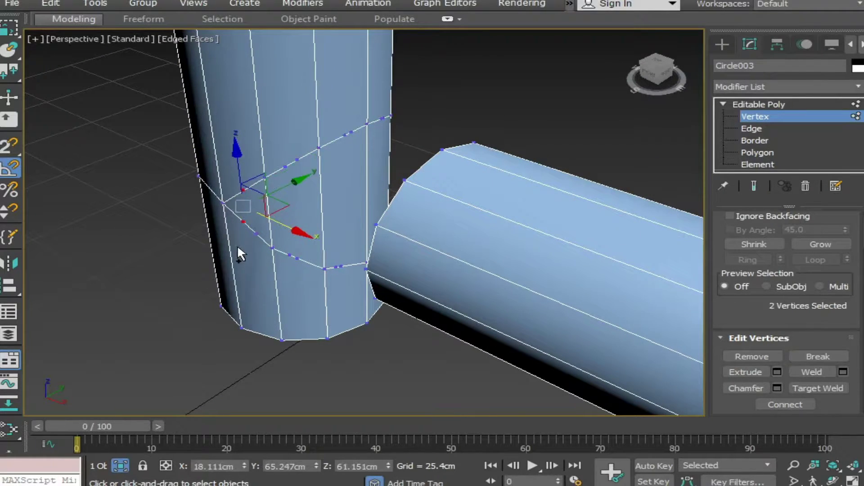
{"action": "left_click", "coordinate": [260, 229], "text": "ctrl"}
{"action": "left_click_drag", "start_coordinate": [287, 251], "coordinate": [300, 261], "text": "ctrl"}
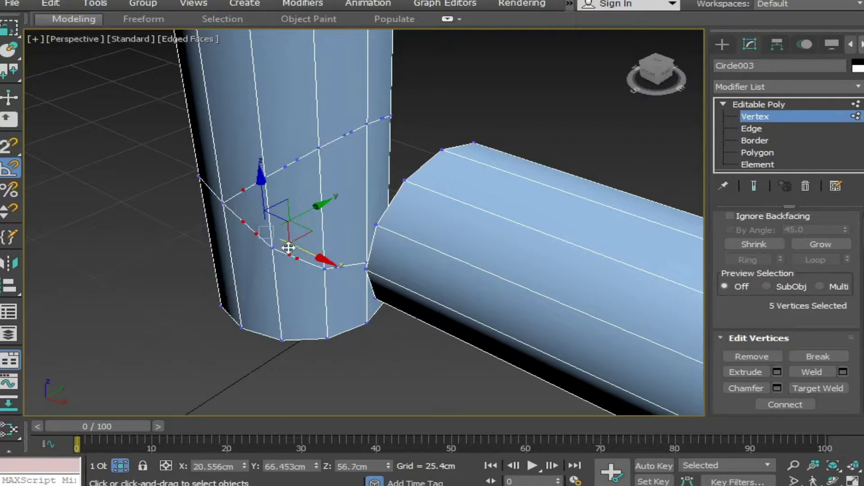
{"action": "left_click_drag", "start_coordinate": [304, 154], "coordinate": [283, 171], "text": "ctrl"}
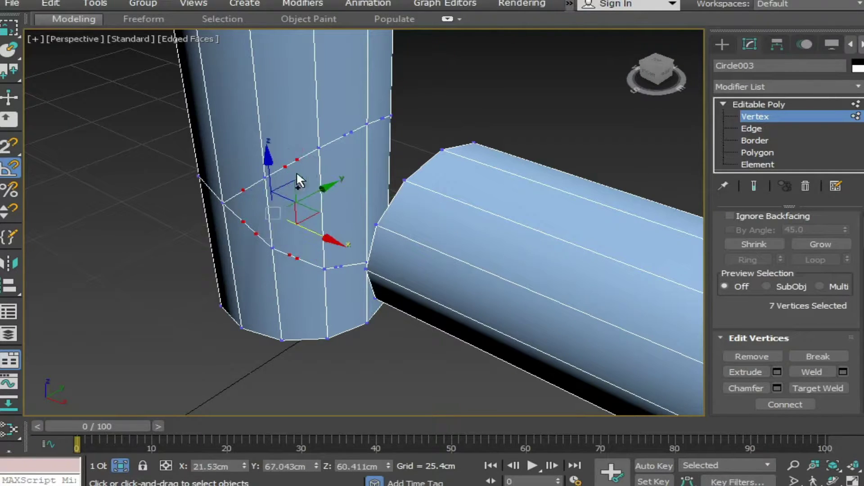
{"action": "left_click_drag", "start_coordinate": [359, 126], "coordinate": [328, 154], "text": "ctrl"}
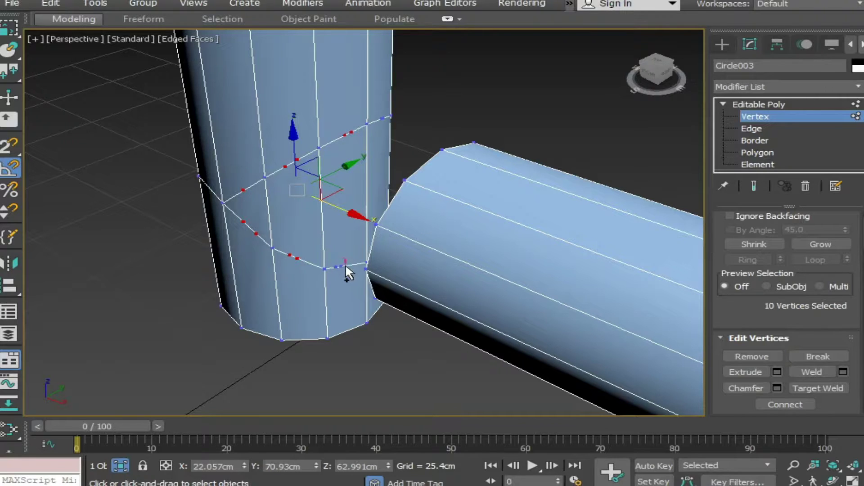
{"action": "left_click_drag", "start_coordinate": [346, 265], "coordinate": [337, 277], "text": "ctrl"}
{"action": "middle_click_drag", "start_coordinate": [337, 277], "coordinate": [268, 283], "text": "alt"}
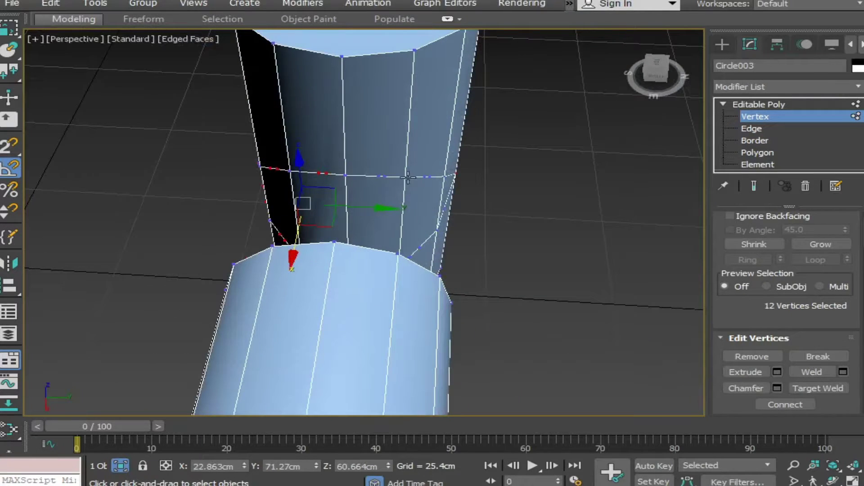
{"action": "left_click_drag", "start_coordinate": [389, 168], "coordinate": [377, 182], "text": "ctrl"}
{"action": "left_click_drag", "start_coordinate": [436, 171], "coordinate": [419, 225], "text": "ctrl"}
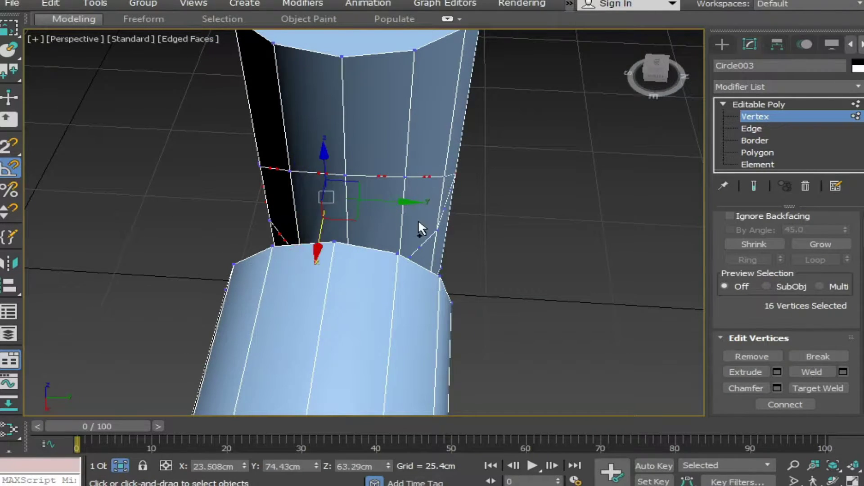
{"action": "mouse_move", "coordinate": [419, 225]}
{"action": "middle_mouse_down", "text": "alt"}
{"action": "mouse_move", "coordinate": [398, 182]}
{"action": "mouse_move", "coordinate": [353, 160]}
{"action": "middle_mouse_up", "text": "alt"}
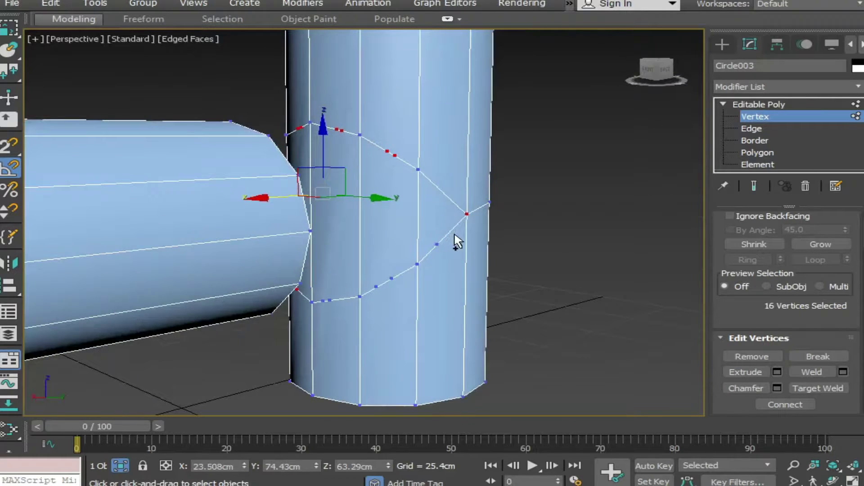
{"action": "mouse_move", "coordinate": [438, 256]}
{"action": "left_mouse_down", "text": "ctrl"}
{"action": "mouse_move", "coordinate": [410, 270]}
{"action": "mouse_move", "coordinate": [373, 310]}
{"action": "mouse_move", "coordinate": [320, 316]}
{"action": "left_mouse_up", "text": "ctrl"}
{"action": "mouse_move", "coordinate": [320, 316]}
{"action": "middle_mouse_down", "text": "alt"}
{"action": "mouse_move", "coordinate": [450, 297]}
{"action": "mouse_move", "coordinate": [318, 309]}
{"action": "mouse_move", "coordinate": [441, 340]}
{"action": "mouse_move", "coordinate": [382, 345]}
{"action": "middle_mouse_up", "text": "alt"}
Step: Remove the 20 selected outline vertices with Ctrl+Backspace and return to Edged Faces shading
{"action": "key", "text": "F3"}
{"action": "key", "text": "ctrl+BackSpace"}
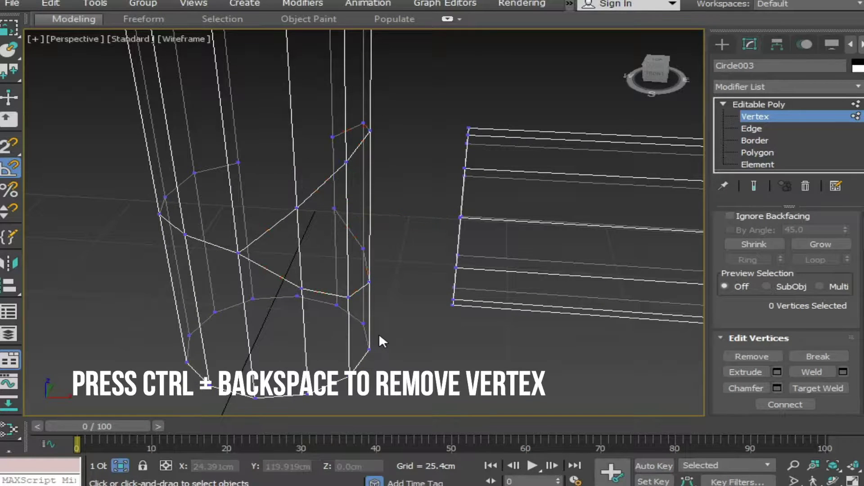
{"action": "key", "text": "ctrl+z"}
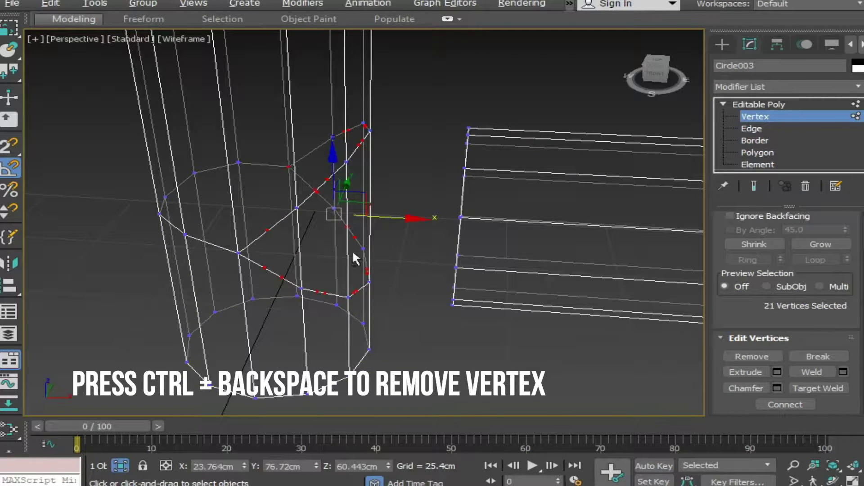
{"action": "middle_click_drag", "start_coordinate": [353, 253], "coordinate": [367, 259], "text": "alt"}
{"action": "middle_click_drag", "start_coordinate": [296, 200], "coordinate": [77, 202], "text": "alt"}
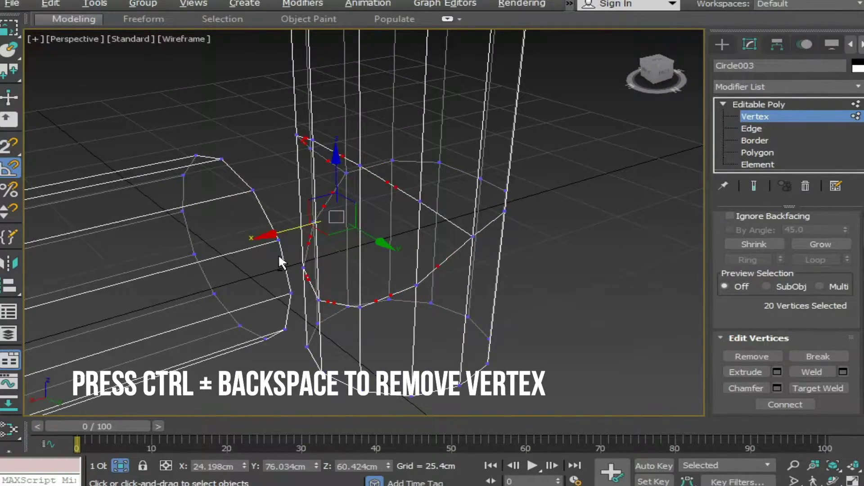
{"action": "middle_click_drag", "start_coordinate": [278, 254], "coordinate": [282, 240], "text": "alt"}
{"action": "key", "text": "ctrl+BackSpace"}
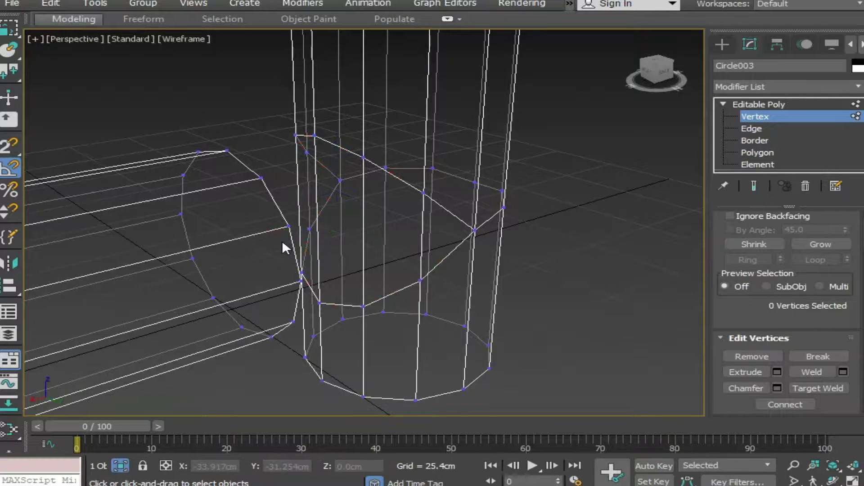
{"action": "key", "text": "F3"}
{"action": "middle_click_drag", "start_coordinate": [482, 324], "coordinate": [459, 294], "text": "alt"}
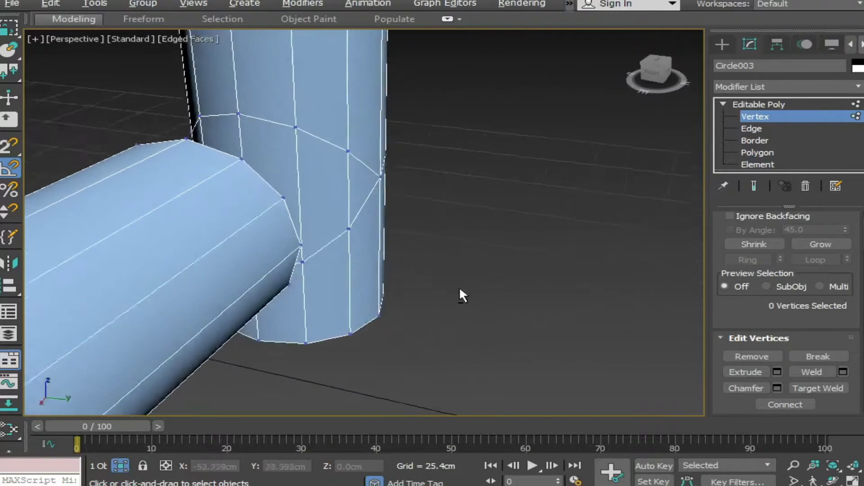
{"action": "scroll", "coordinate": [365, 286], "scroll_direction": "up", "scroll_amount": 3}
Step: Delete the six vertical-cylinder faces facing the pipe to open a hole
{"action": "left_click", "coordinate": [758, 152]}
{"action": "middle_click_drag", "start_coordinate": [404, 289], "coordinate": [527, 290], "text": "alt"}
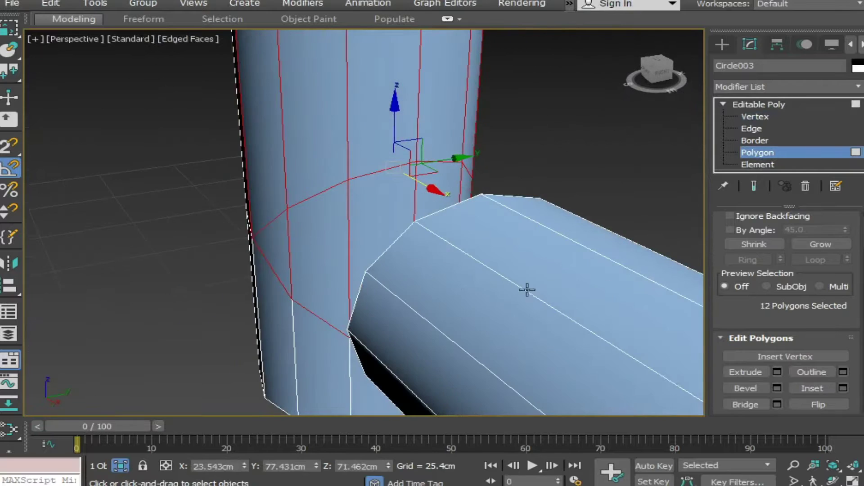
{"action": "left_click", "coordinate": [189, 269]}
{"action": "middle_click_drag", "start_coordinate": [195, 274], "coordinate": [201, 257], "text": "alt"}
{"action": "left_click", "coordinate": [200, 259]}
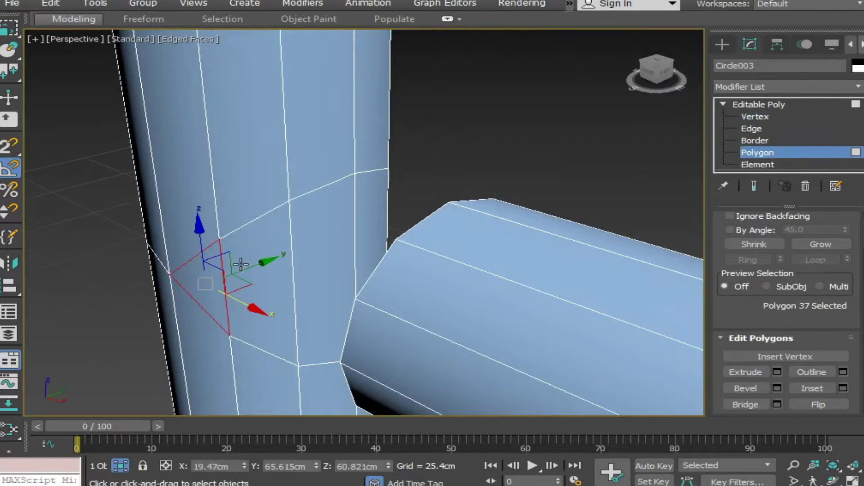
{"action": "left_click", "coordinate": [279, 255], "text": "ctrl"}
{"action": "left_click", "coordinate": [309, 253], "text": "ctrl"}
{"action": "middle_click_drag", "start_coordinate": [309, 253], "coordinate": [232, 257], "text": "alt"}
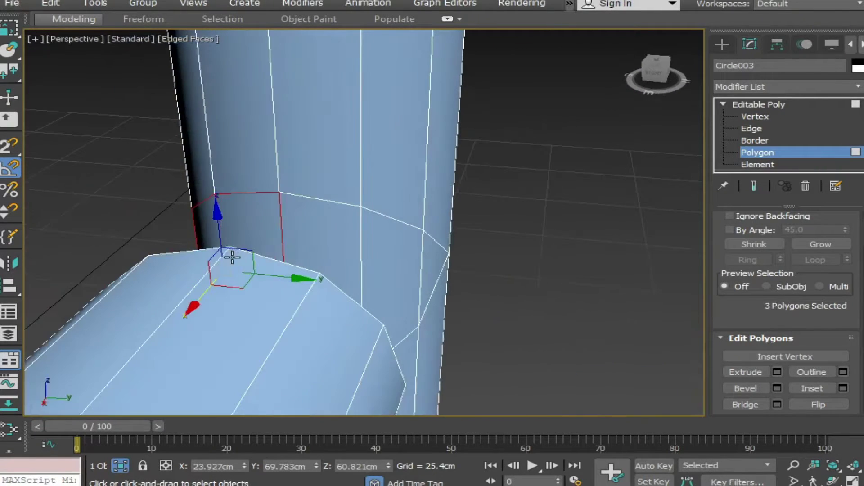
{"action": "left_click", "coordinate": [315, 221], "text": "ctrl"}
{"action": "left_click", "coordinate": [388, 236], "text": "ctrl"}
{"action": "left_click", "coordinate": [422, 253], "text": "ctrl"}
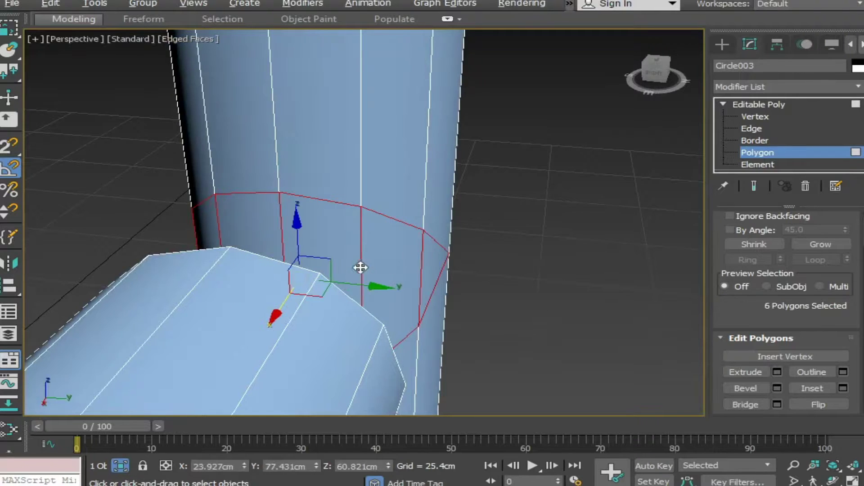
{"action": "middle_click_drag", "start_coordinate": [361, 269], "coordinate": [525, 258]}
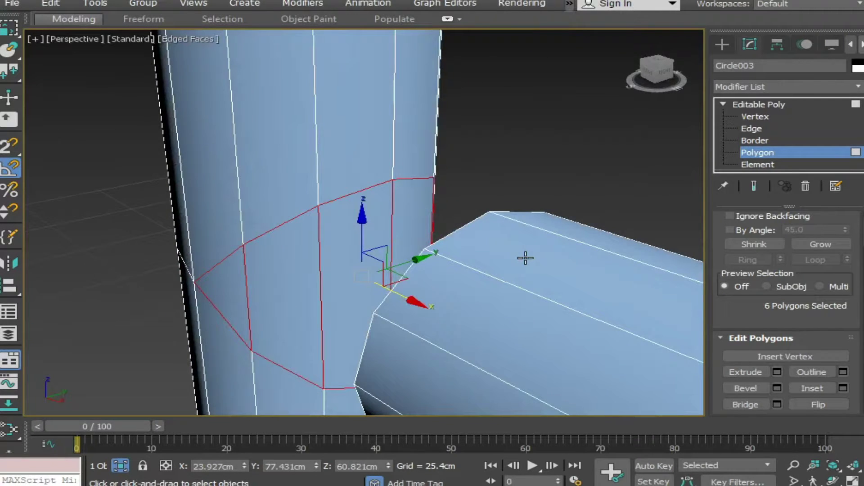
{"action": "key", "text": "Delete"}
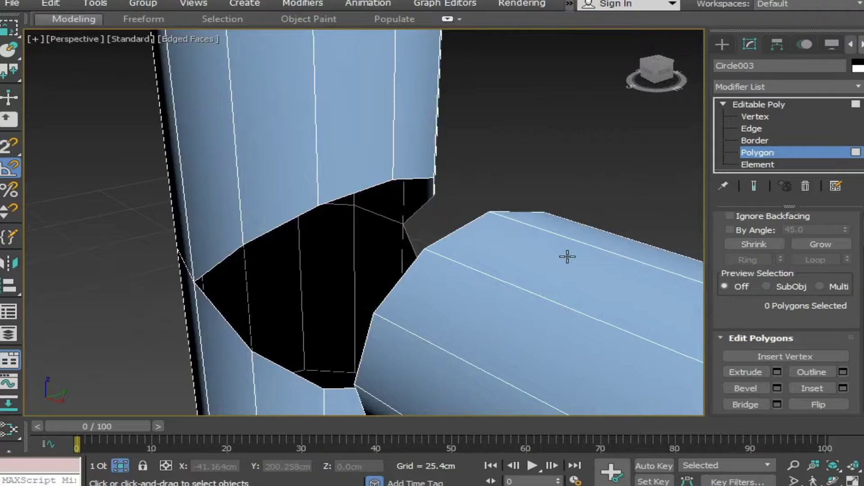
Step: Bridge the hole's border to the horizontal pipe's open end border
{"action": "mouse_move", "coordinate": [303, 297]}
{"action": "middle_mouse_down"}
{"action": "mouse_move", "coordinate": [428, 329]}
{"action": "mouse_move", "coordinate": [458, 180]}
{"action": "mouse_move", "coordinate": [613, 175]}
{"action": "middle_mouse_up"}
{"action": "left_click", "coordinate": [755, 140]}
{"action": "left_click", "coordinate": [373, 108]}
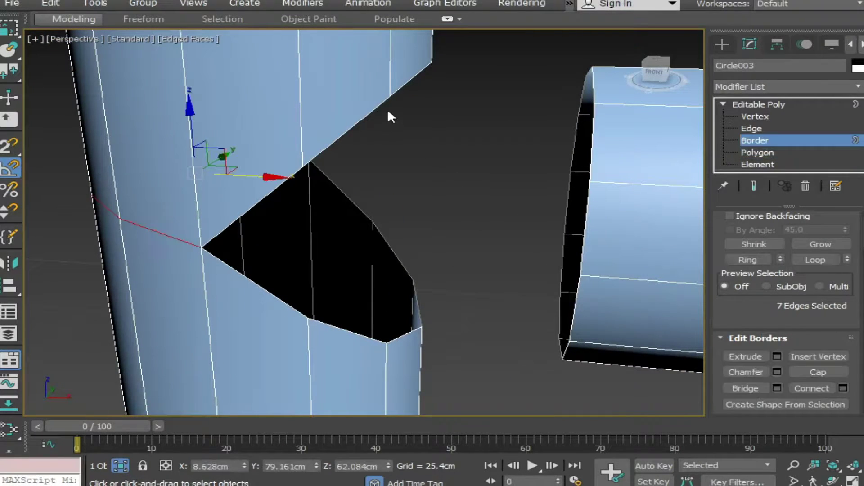
{"action": "left_click", "coordinate": [385, 104], "text": "ctrl"}
{"action": "left_click", "coordinate": [597, 169], "text": "ctrl"}
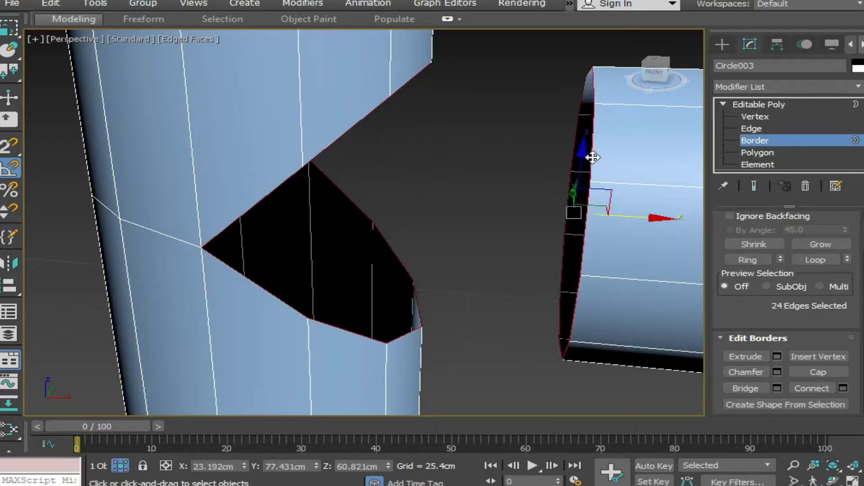
{"action": "left_click", "coordinate": [755, 385]}
{"action": "scroll", "coordinate": [512, 317], "scroll_direction": "down", "scroll_amount": 5}
{"action": "left_click", "coordinate": [531, 230]}
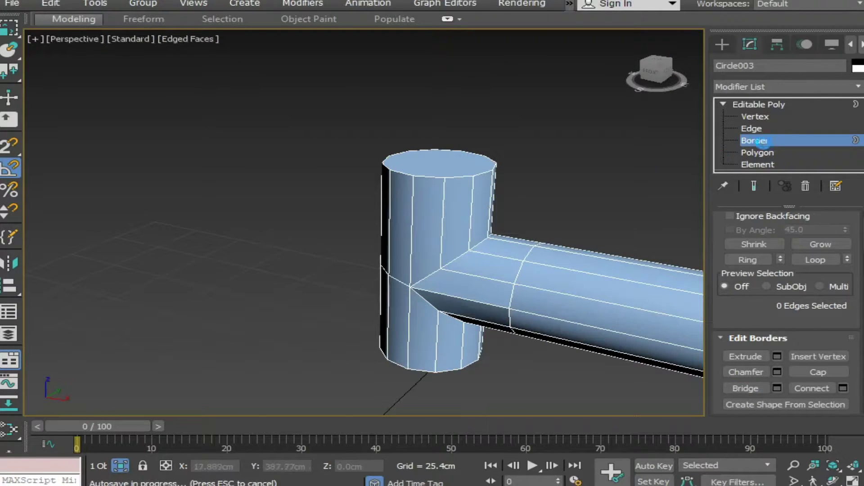
Step: Remove the extra edge loop around the horizontal pipe
{"action": "left_click", "coordinate": [761, 137]}
{"action": "key", "text": "1"}
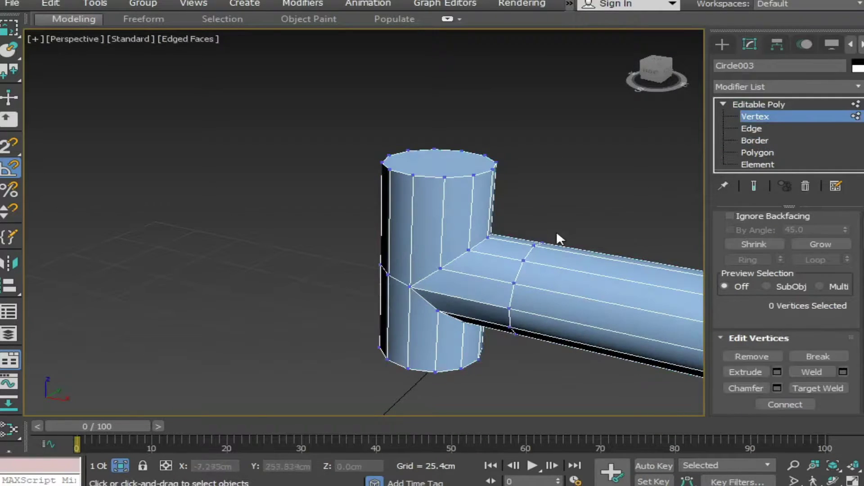
{"action": "key", "text": "2"}
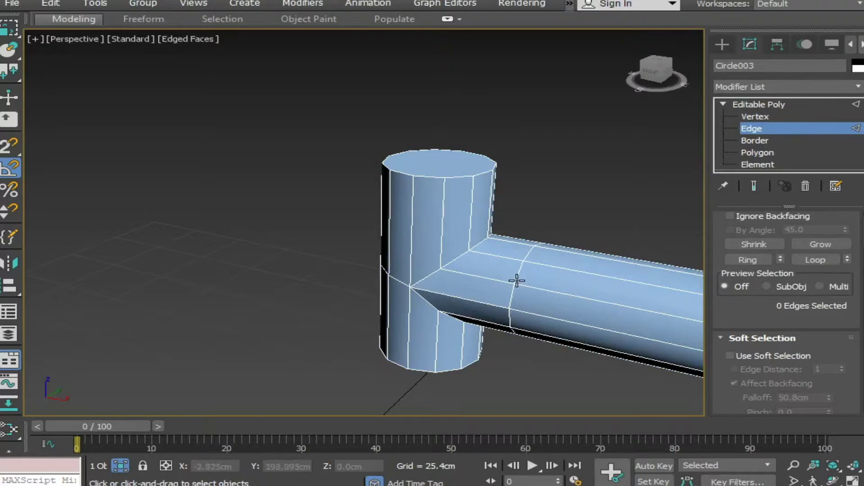
{"action": "double_click", "coordinate": [516, 283]}
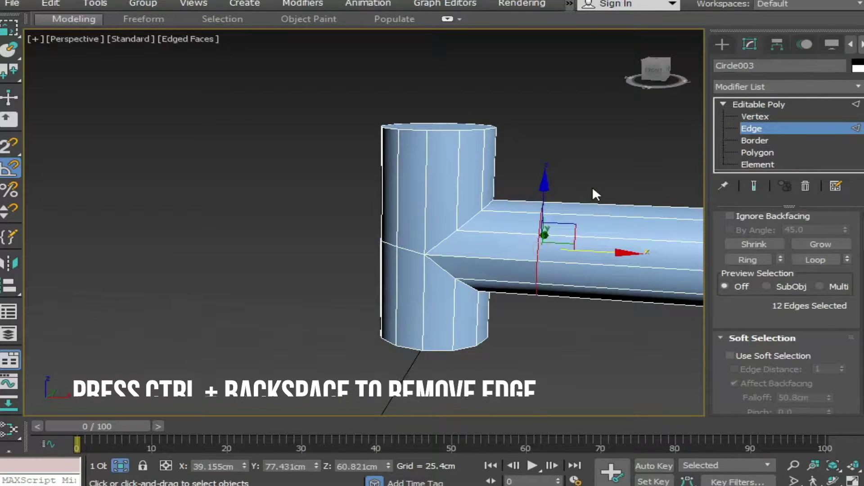
{"action": "key", "text": "ctrl+BackSpace"}
{"action": "mouse_move", "coordinate": [598, 192]}
{"action": "middle_mouse_down", "text": "alt"}
{"action": "mouse_move", "coordinate": [468, 188]}
{"action": "mouse_move", "coordinate": [385, 246]}
{"action": "mouse_move", "coordinate": [433, 225]}
{"action": "middle_mouse_up", "text": "alt"}
Step: End Isolate to show the whole scene with the reference faucet
{"action": "left_click", "coordinate": [777, 115]}
{"action": "scroll", "coordinate": [431, 225], "scroll_direction": "up", "scroll_amount": 2}
{"action": "scroll", "coordinate": [426, 231], "scroll_direction": "up", "scroll_amount": 1}
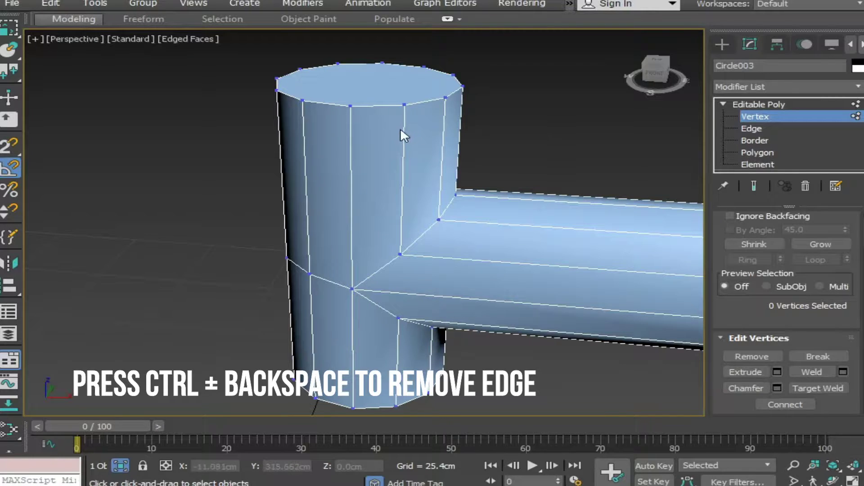
{"action": "mouse_move", "coordinate": [401, 131]}
{"action": "middle_mouse_down", "text": "alt"}
{"action": "mouse_move", "coordinate": [432, 166]}
{"action": "mouse_move", "coordinate": [432, 190]}
{"action": "mouse_move", "coordinate": [452, 151]}
{"action": "middle_mouse_up", "text": "alt"}
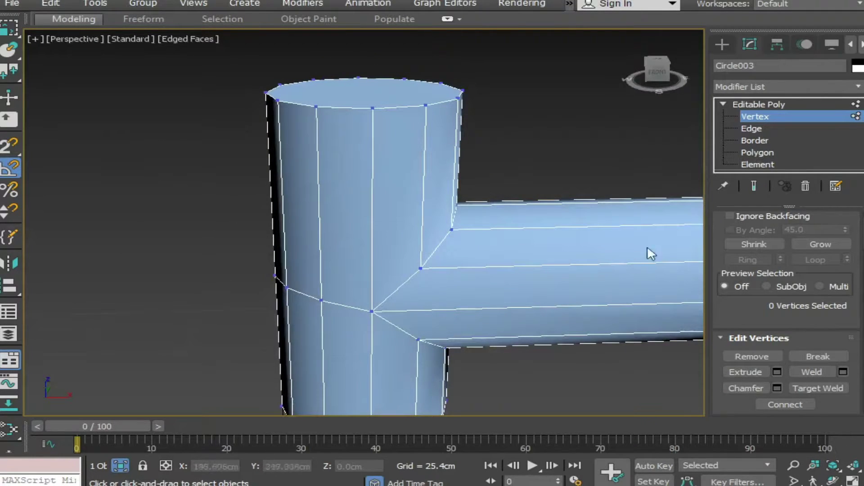
{"action": "right_click", "coordinate": [589, 171]}
{"action": "left_click", "coordinate": [599, 52]}
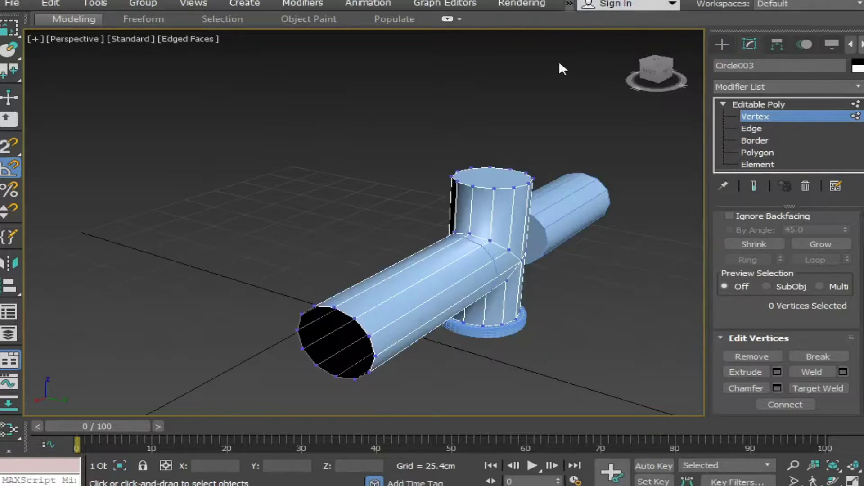
{"action": "mouse_move", "coordinate": [559, 63]}
{"action": "middle_mouse_down", "text": "alt"}
{"action": "mouse_move", "coordinate": [479, 174]}
{"action": "mouse_move", "coordinate": [415, 158]}
{"action": "mouse_move", "coordinate": [553, 170]}
{"action": "mouse_move", "coordinate": [628, 160]}
{"action": "mouse_move", "coordinate": [617, 174]}
{"action": "mouse_move", "coordinate": [407, 273]}
{"action": "middle_mouse_up", "text": "alt"}
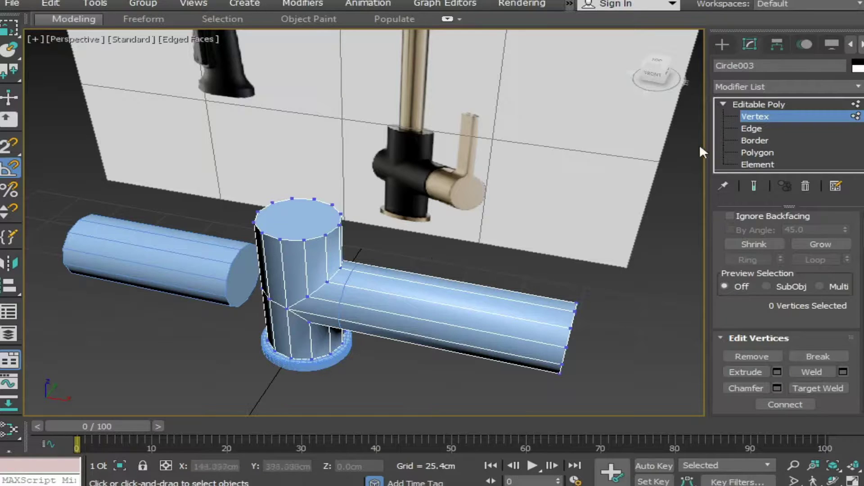
Step: Delete the vertical cylinder's top cap polygon
{"action": "left_click", "coordinate": [740, 104]}
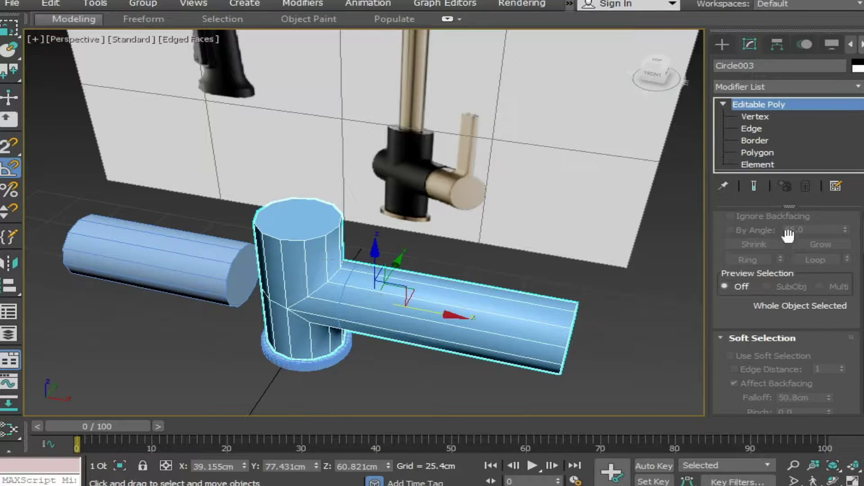
{"action": "left_click", "coordinate": [751, 152]}
{"action": "left_click", "coordinate": [301, 208]}
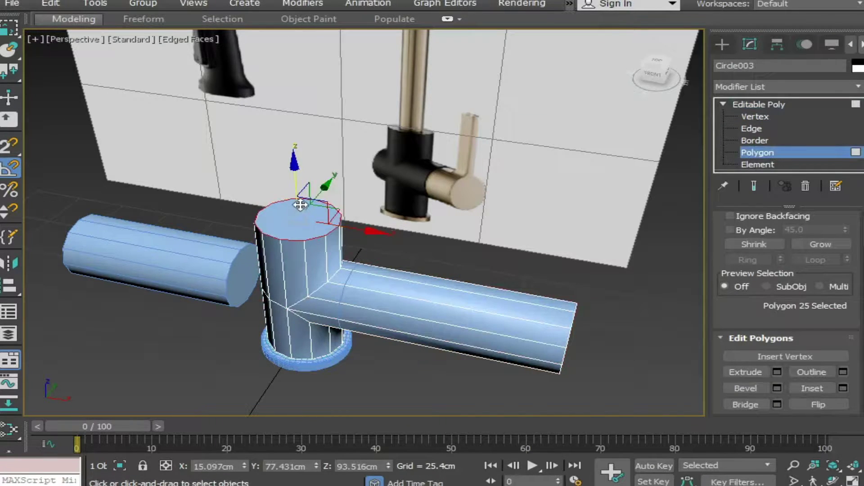
{"action": "key", "text": "Delete"}
Step: Isolate the T-shaped pipe with Alt+Q and maximize the perspective view
{"action": "key", "text": "alt+w"}
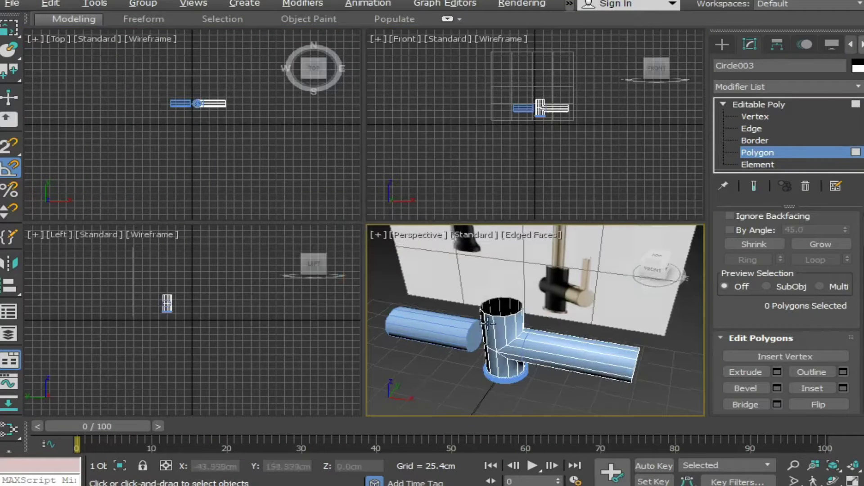
{"action": "middle_click_drag", "start_coordinate": [473, 293], "coordinate": [499, 309], "text": "alt"}
{"action": "key", "text": "alt+q"}
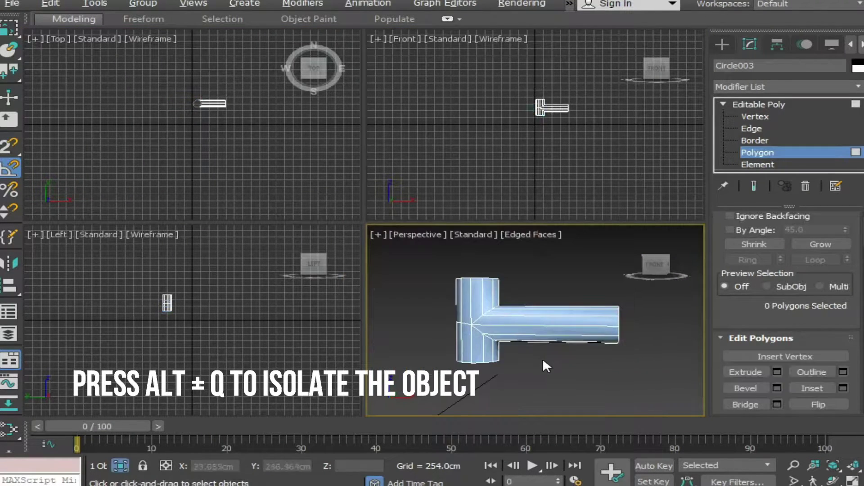
{"action": "mouse_move", "coordinate": [542, 358]}
{"action": "middle_mouse_down", "text": "alt"}
{"action": "mouse_move", "coordinate": [525, 331]}
{"action": "mouse_move", "coordinate": [480, 363]}
{"action": "mouse_move", "coordinate": [489, 333]}
{"action": "mouse_move", "coordinate": [474, 362]}
{"action": "mouse_move", "coordinate": [401, 329]}
{"action": "mouse_move", "coordinate": [206, 268]}
{"action": "middle_mouse_up", "text": "alt"}
{"action": "scroll", "coordinate": [474, 361], "scroll_direction": "up", "scroll_amount": 3}
{"action": "scroll", "coordinate": [474, 362], "scroll_direction": "up", "scroll_amount": 3}
{"action": "key", "text": "alt+w"}
Step: Select the upper and lower mitre edge loops at the pipe joint
{"action": "left_click", "coordinate": [232, 280]}
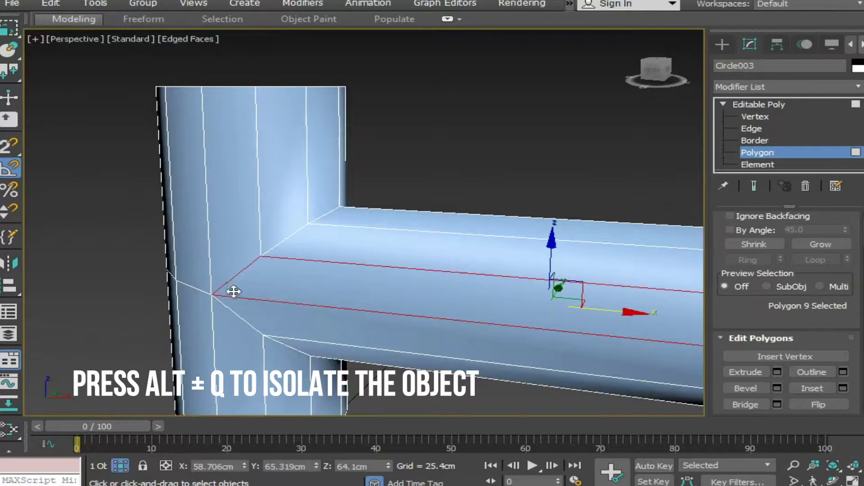
{"action": "left_click", "coordinate": [752, 140]}
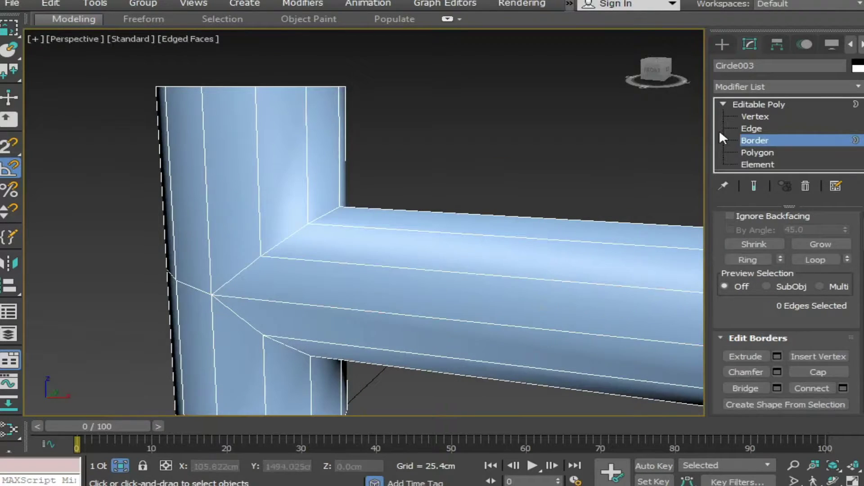
{"action": "left_click", "coordinate": [743, 129]}
{"action": "double_click", "coordinate": [279, 251]}
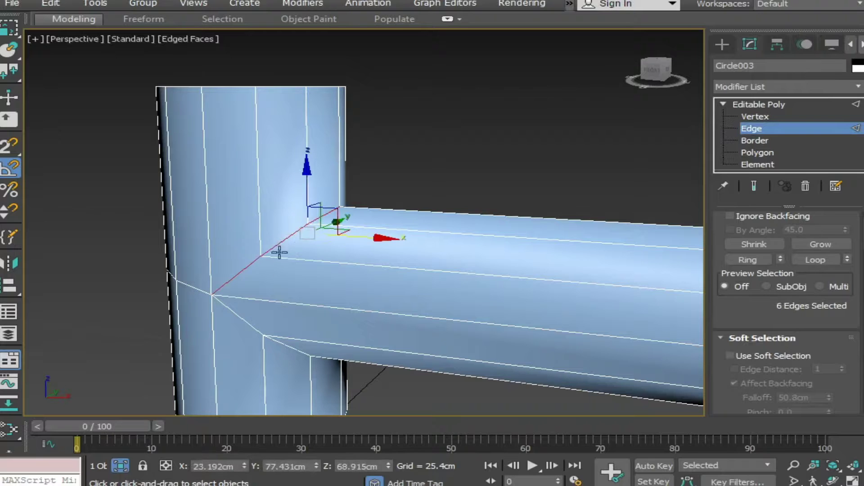
{"action": "double_click", "coordinate": [253, 325], "text": "ctrl"}
{"action": "mouse_move", "coordinate": [319, 343]}
{"action": "middle_mouse_down", "text": "alt"}
{"action": "mouse_move", "coordinate": [183, 351]}
{"action": "mouse_move", "coordinate": [170, 337]}
{"action": "middle_mouse_up", "text": "alt"}
Step: Chamfer the joint edges with a 0.4cm amount and 2 segments
{"action": "right_click", "coordinate": [380, 258]}
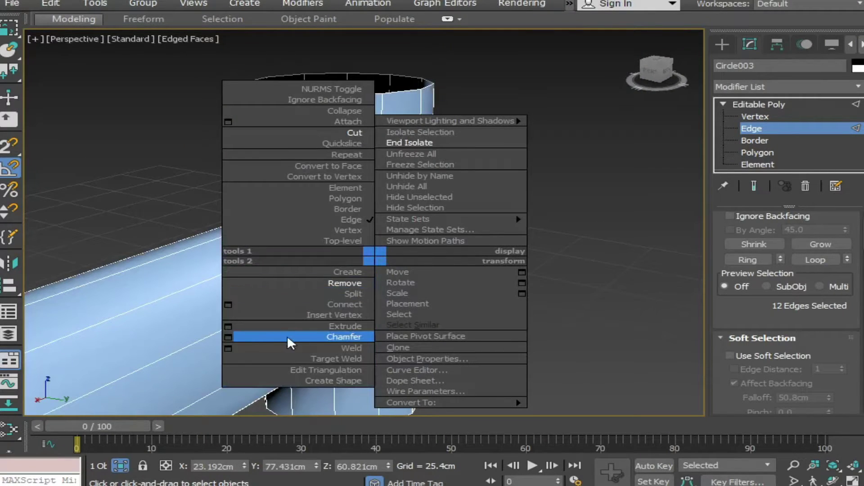
{"action": "left_click", "coordinate": [228, 337]}
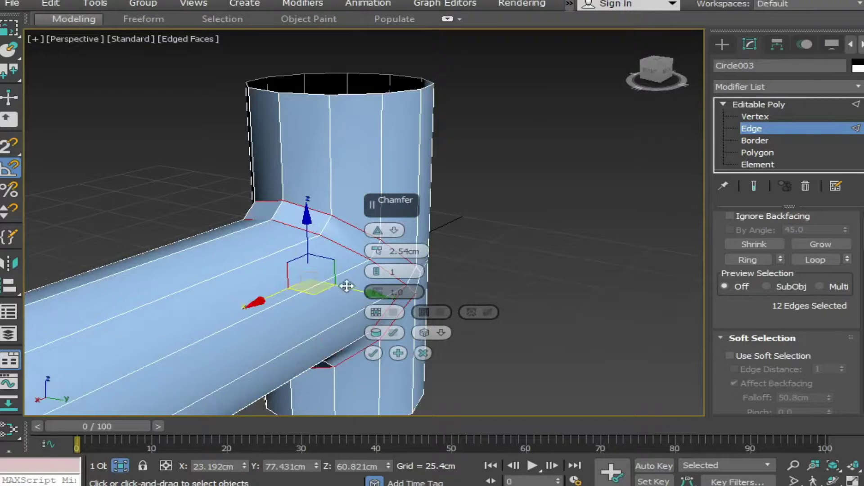
{"action": "double_click", "coordinate": [404, 251]}
{"action": "type", "text": "0.3"}
{"action": "key", "text": "Return"}
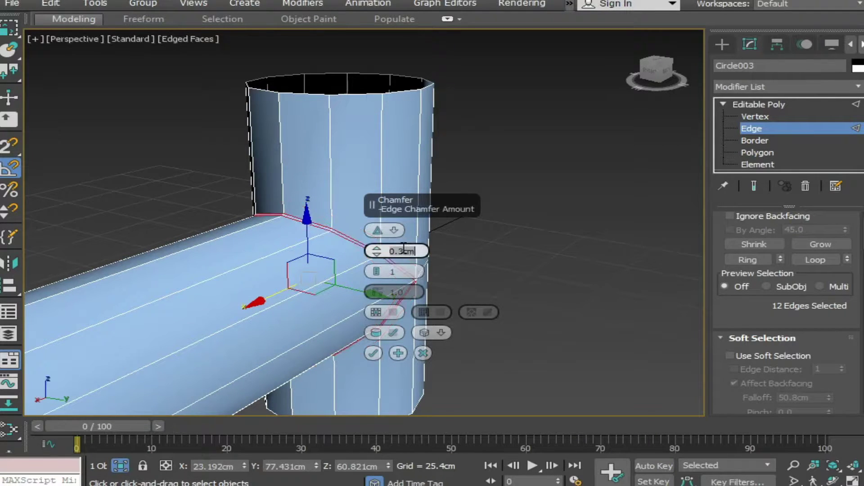
{"action": "middle_click_drag", "start_coordinate": [328, 270], "coordinate": [457, 272], "text": "alt"}
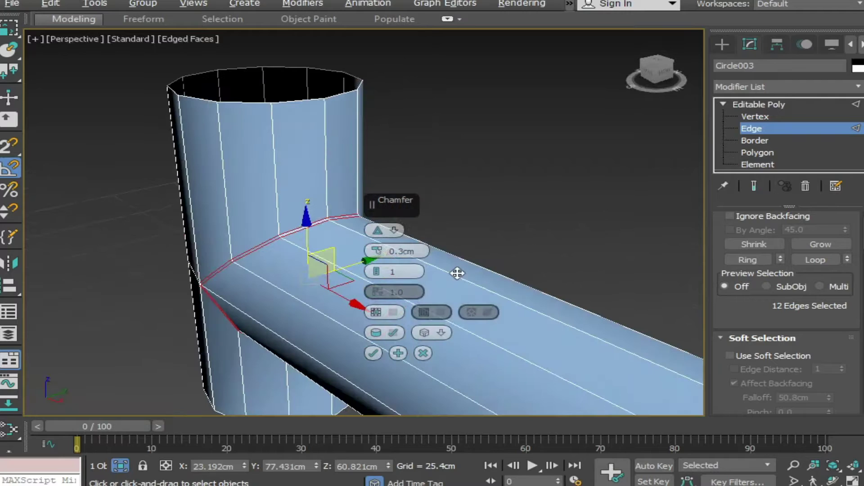
{"action": "double_click", "coordinate": [413, 251]}
{"action": "type", "text": "0.4"}
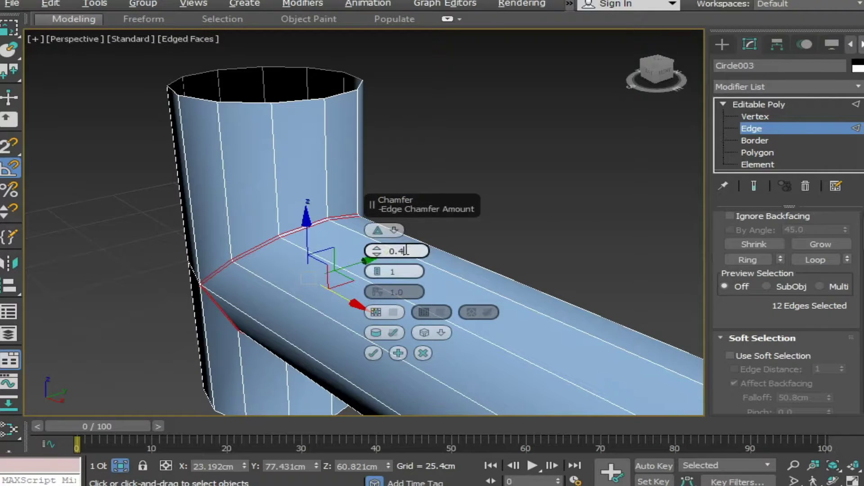
{"action": "key", "text": "Return"}
{"action": "left_click_drag", "start_coordinate": [383, 275], "coordinate": [383, 269]}
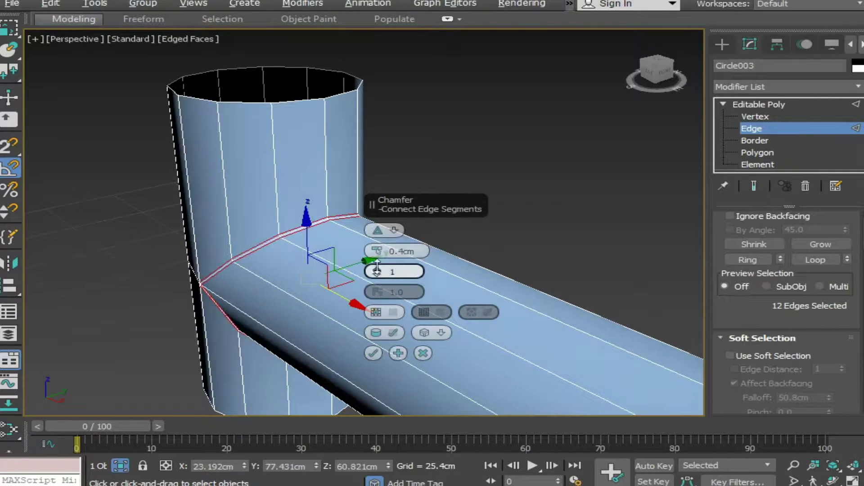
{"action": "left_click", "coordinate": [377, 358]}
{"action": "middle_click_drag", "start_coordinate": [336, 339], "coordinate": [418, 303], "text": "alt"}
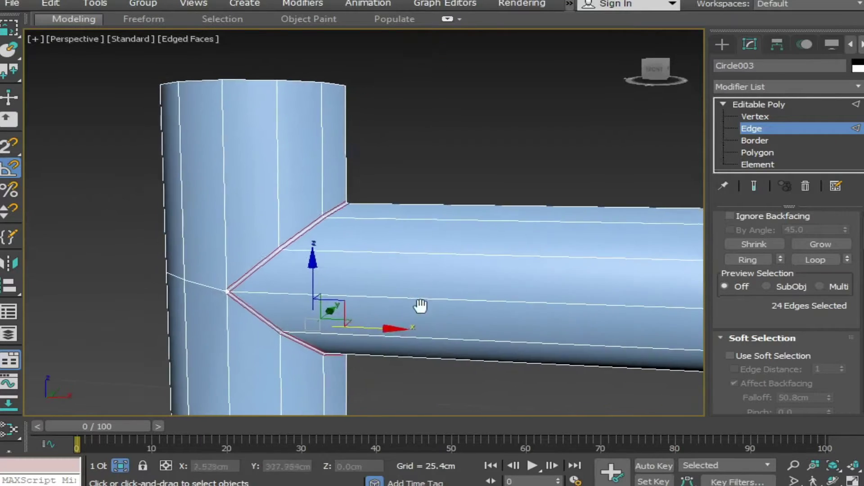
Step: Collapse the vertex clusters on the near side of the junction into single points
{"action": "key", "text": "1"}
{"action": "middle_click_drag", "start_coordinate": [211, 335], "coordinate": [221, 317]}
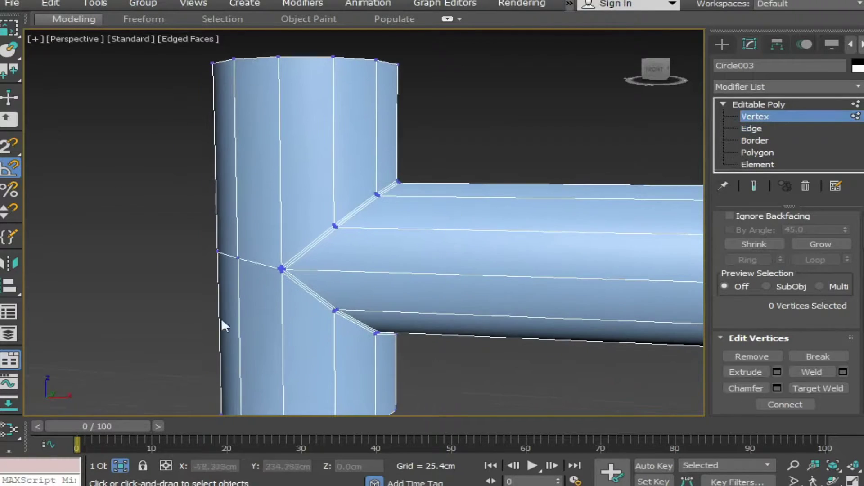
{"action": "scroll", "coordinate": [297, 278], "scroll_direction": "up", "scroll_amount": 5}
{"action": "scroll", "coordinate": [288, 280], "scroll_direction": "up", "scroll_amount": 6}
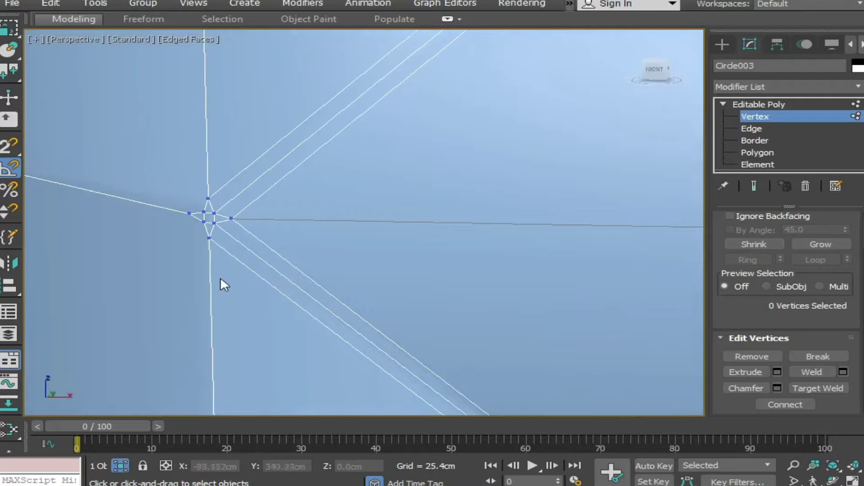
{"action": "scroll", "coordinate": [205, 261], "scroll_direction": "up", "scroll_amount": 3}
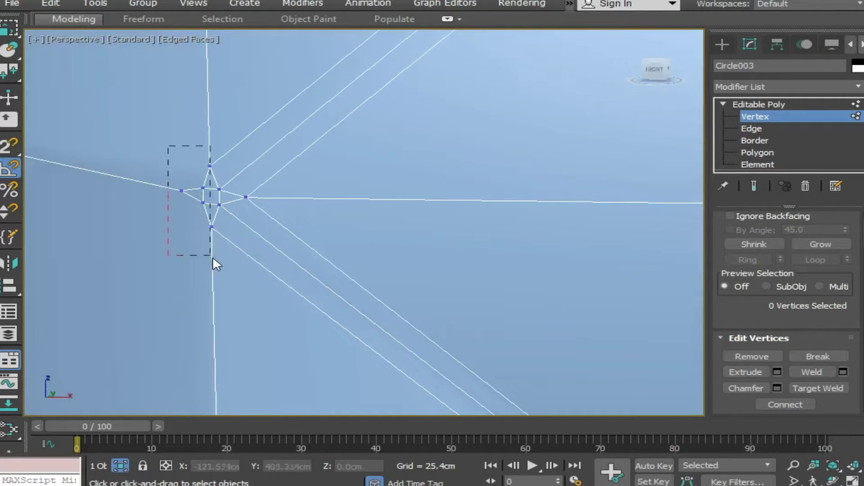
{"action": "left_click_drag", "start_coordinate": [213, 258], "coordinate": [212, 253]}
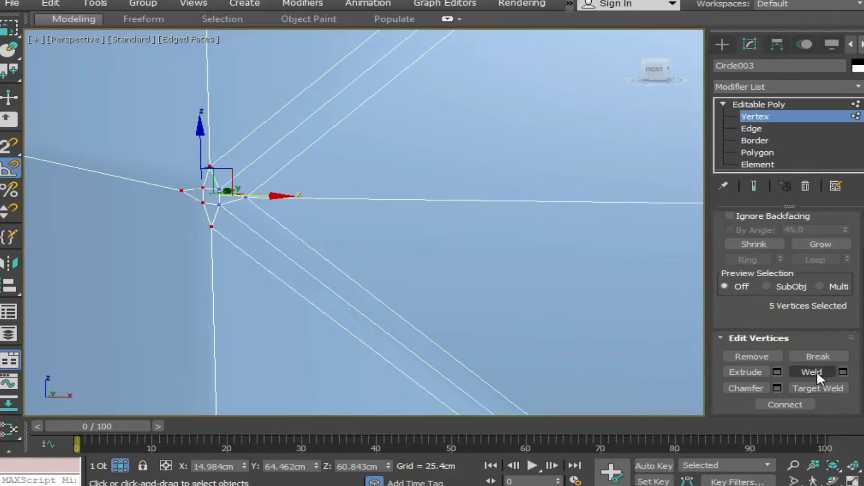
{"action": "scroll", "coordinate": [857, 313], "scroll_direction": "down", "scroll_amount": 5}
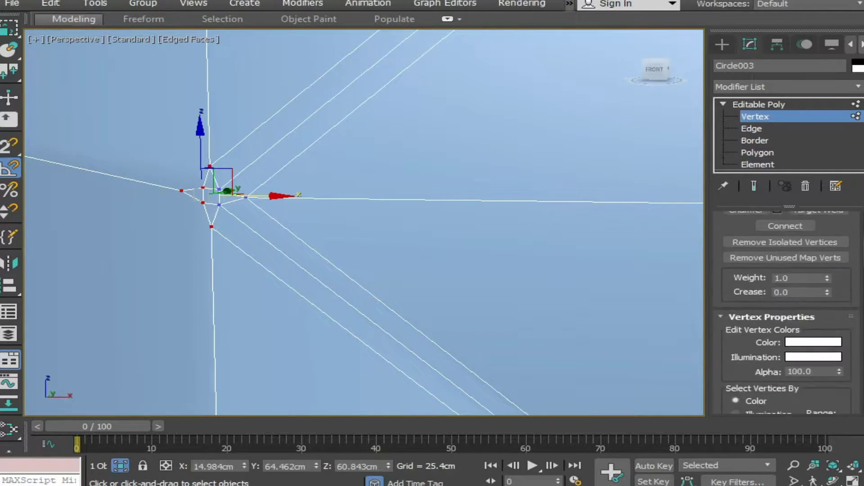
{"action": "scroll", "coordinate": [857, 313], "scroll_direction": "down", "scroll_amount": 4}
{"action": "scroll", "coordinate": [856, 312], "scroll_direction": "down", "scroll_amount": 4}
{"action": "scroll", "coordinate": [856, 313], "scroll_direction": "down", "scroll_amount": 5}
{"action": "scroll", "coordinate": [857, 313], "scroll_direction": "down", "scroll_amount": 1}
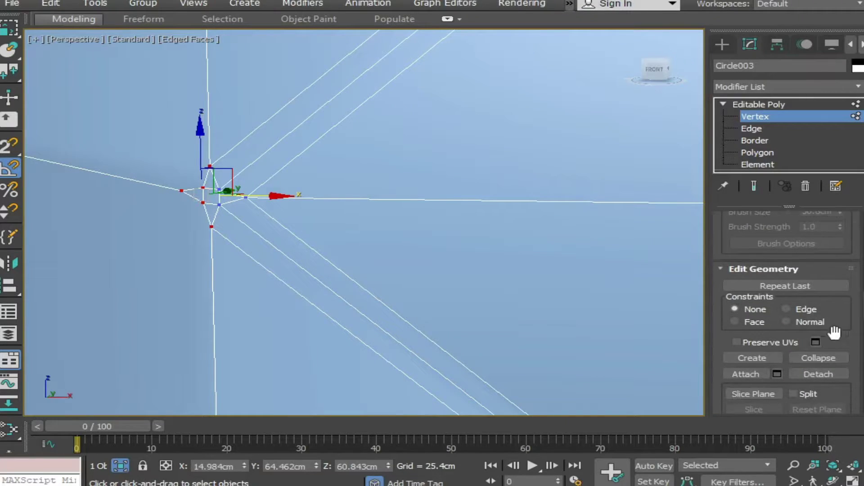
{"action": "left_click", "coordinate": [817, 358]}
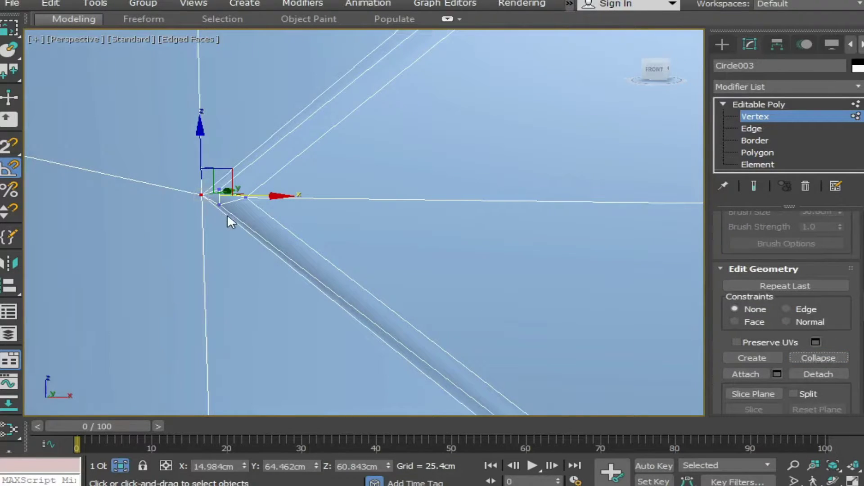
{"action": "left_click", "coordinate": [226, 194]}
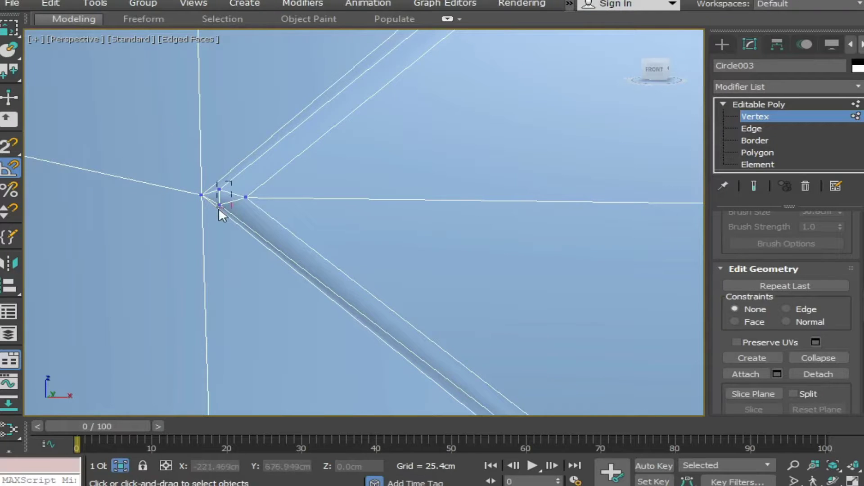
{"action": "left_click_drag", "start_coordinate": [230, 182], "coordinate": [219, 209]}
{"action": "left_click", "coordinate": [828, 355]}
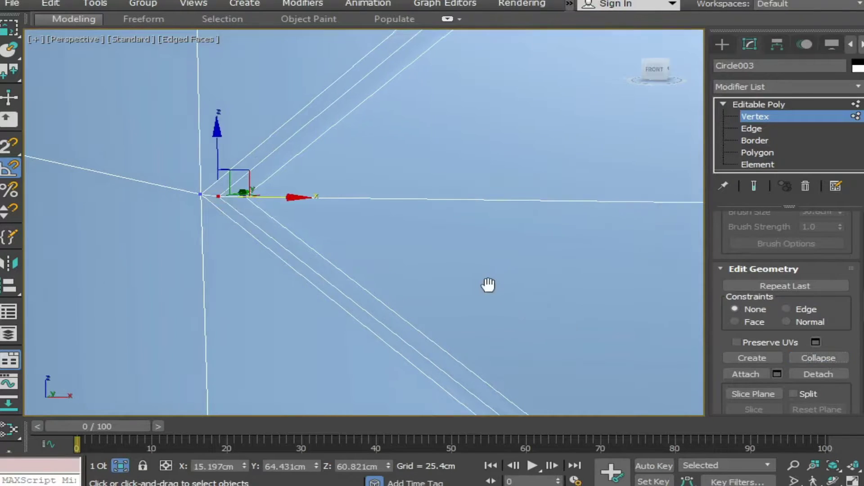
Step: Collapse the vertex clusters on the other side of the junction
{"action": "mouse_move", "coordinate": [488, 279]}
{"action": "middle_mouse_down", "text": "alt"}
{"action": "mouse_move", "coordinate": [423, 275]}
{"action": "mouse_move", "coordinate": [519, 300]}
{"action": "mouse_move", "coordinate": [563, 299]}
{"action": "mouse_move", "coordinate": [592, 314]}
{"action": "mouse_move", "coordinate": [305, 299]}
{"action": "mouse_move", "coordinate": [385, 325]}
{"action": "middle_mouse_up", "text": "alt"}
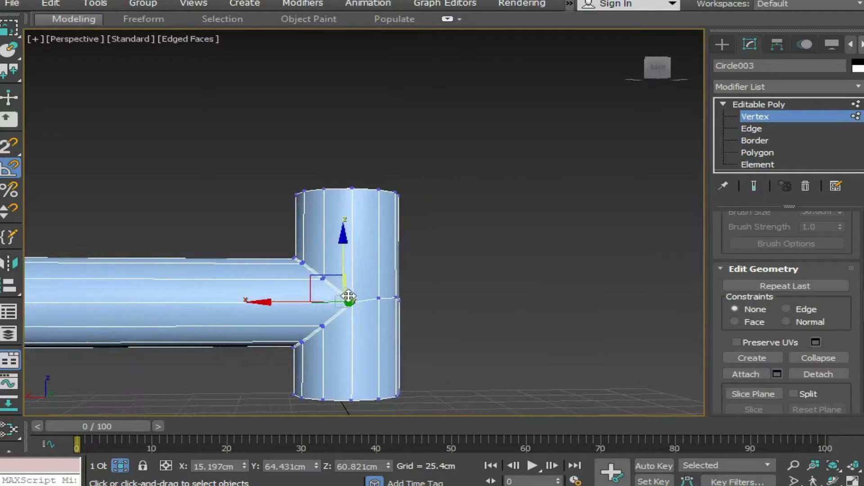
{"action": "scroll", "coordinate": [385, 325], "scroll_direction": "up", "scroll_amount": 4}
{"action": "scroll", "coordinate": [360, 306], "scroll_direction": "up", "scroll_amount": 3}
{"action": "middle_click_drag", "start_coordinate": [331, 287], "coordinate": [588, 380]}
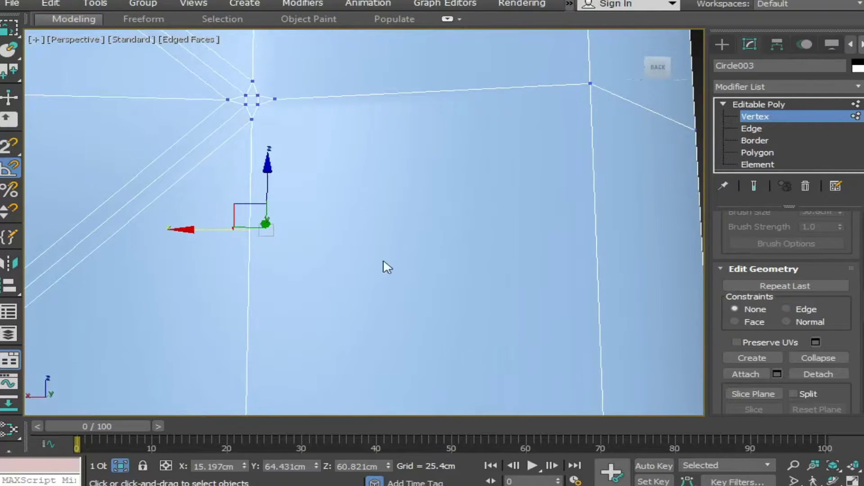
{"action": "middle_click_drag", "start_coordinate": [387, 267], "coordinate": [376, 251]}
{"action": "left_click", "coordinate": [359, 171]}
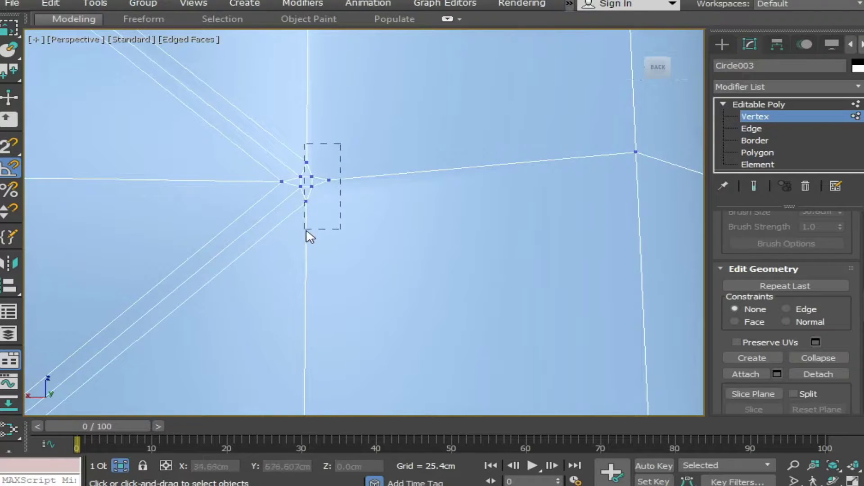
{"action": "left_click_drag", "start_coordinate": [324, 196], "coordinate": [307, 232]}
{"action": "left_click", "coordinate": [820, 357]}
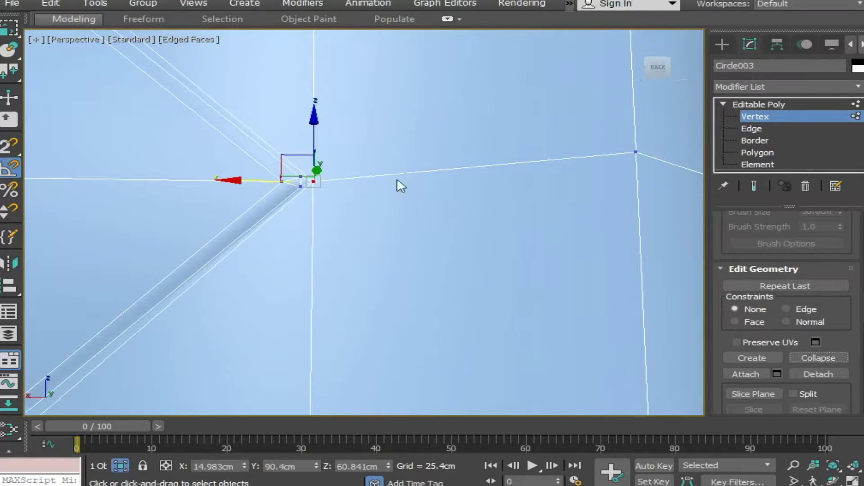
{"action": "left_click_drag", "start_coordinate": [290, 168], "coordinate": [309, 201]}
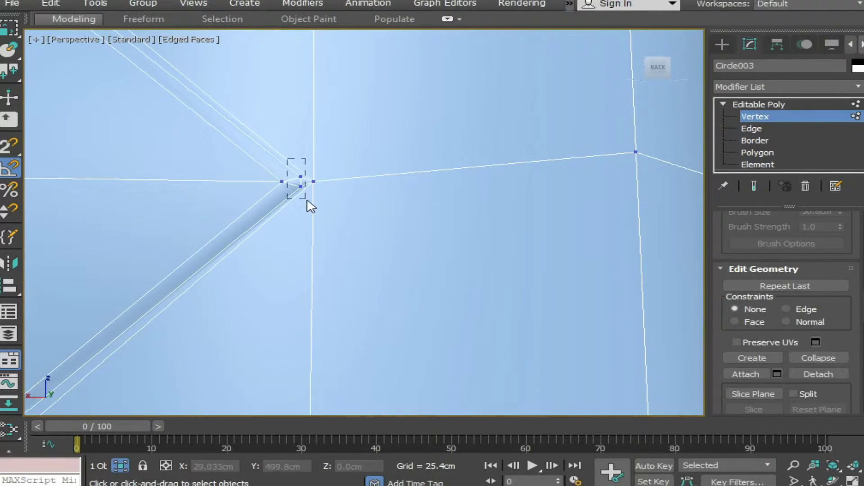
{"action": "left_click", "coordinate": [819, 358]}
Step: End Isolate to show the whole scene and leave vertex editing
{"action": "scroll", "coordinate": [387, 275], "scroll_direction": "down", "scroll_amount": 3}
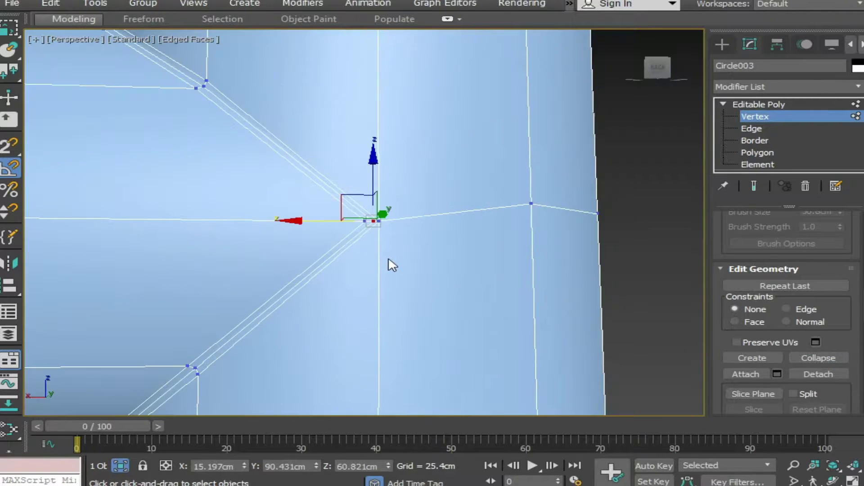
{"action": "scroll", "coordinate": [391, 272], "scroll_direction": "down", "scroll_amount": 2}
{"action": "scroll", "coordinate": [392, 270], "scroll_direction": "down", "scroll_amount": 3}
{"action": "middle_click_drag", "start_coordinate": [500, 264], "coordinate": [483, 283], "text": "alt"}
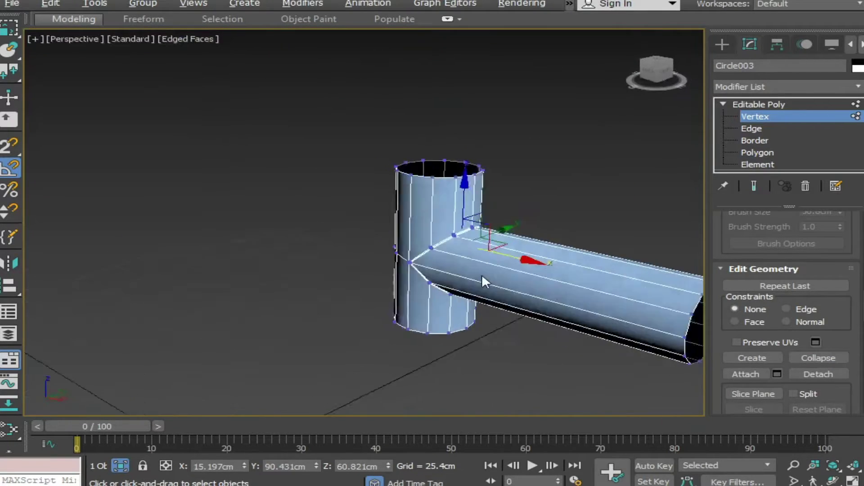
{"action": "right_click", "coordinate": [255, 306]}
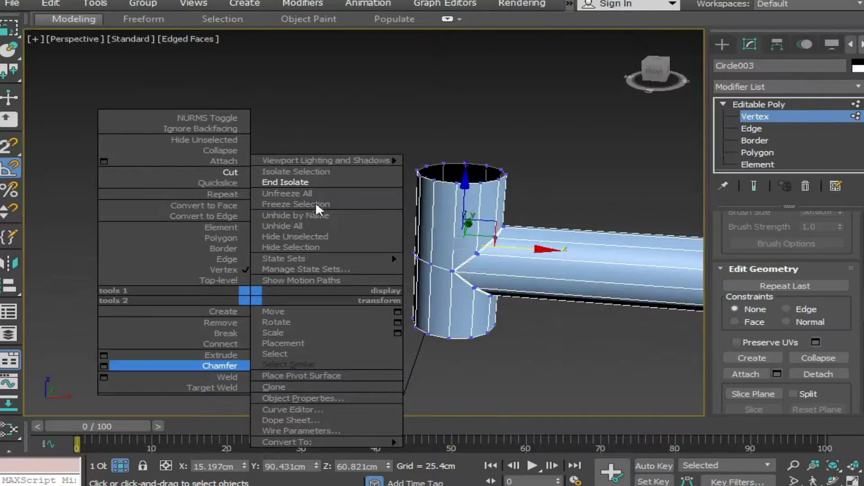
{"action": "left_click", "coordinate": [293, 185]}
{"action": "middle_click_drag", "start_coordinate": [425, 247], "coordinate": [286, 266], "text": "alt"}
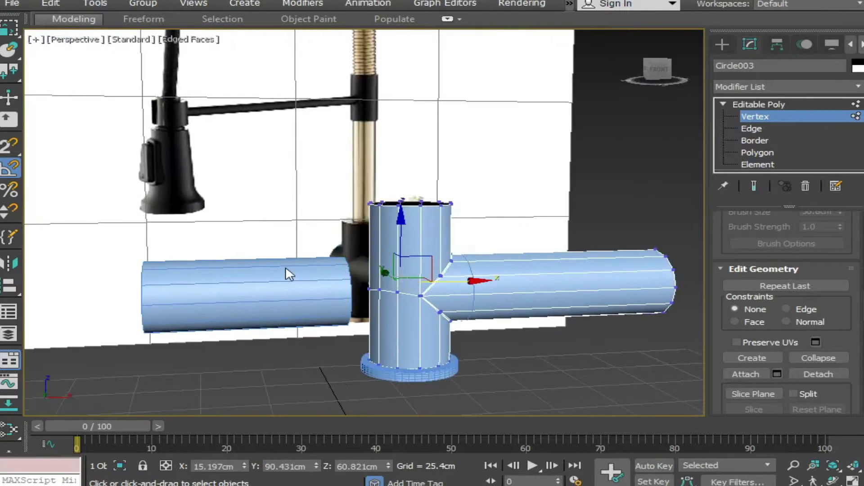
{"action": "left_click", "coordinate": [755, 104]}
Step: Shorten Circle004 into a short cylinder by moving its right-end vertices left
{"action": "left_click", "coordinate": [723, 104]}
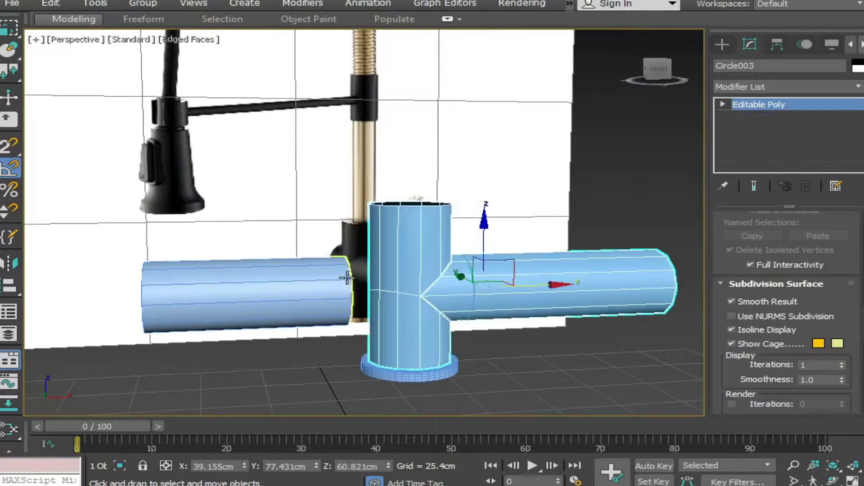
{"action": "left_click", "coordinate": [243, 292]}
{"action": "middle_click_drag", "start_coordinate": [450, 216], "coordinate": [485, 202], "text": "alt"}
{"action": "left_click", "coordinate": [723, 104]}
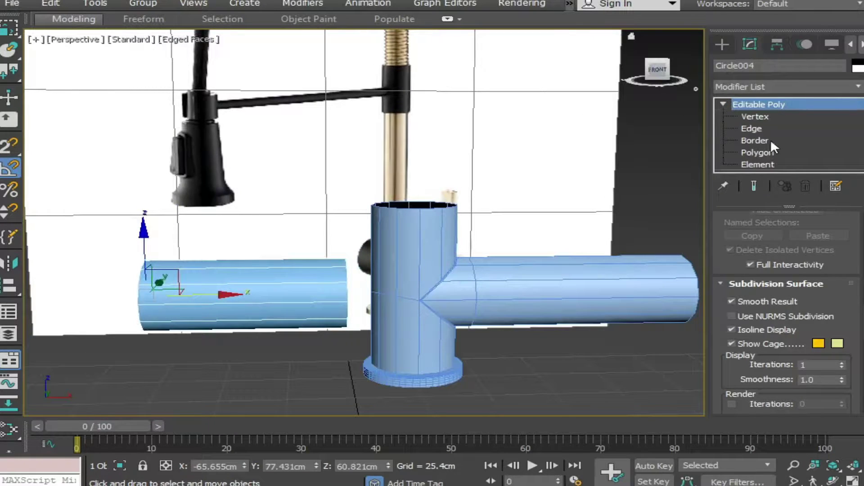
{"action": "left_click", "coordinate": [755, 116]}
{"action": "left_click_drag", "start_coordinate": [325, 214], "coordinate": [371, 337]}
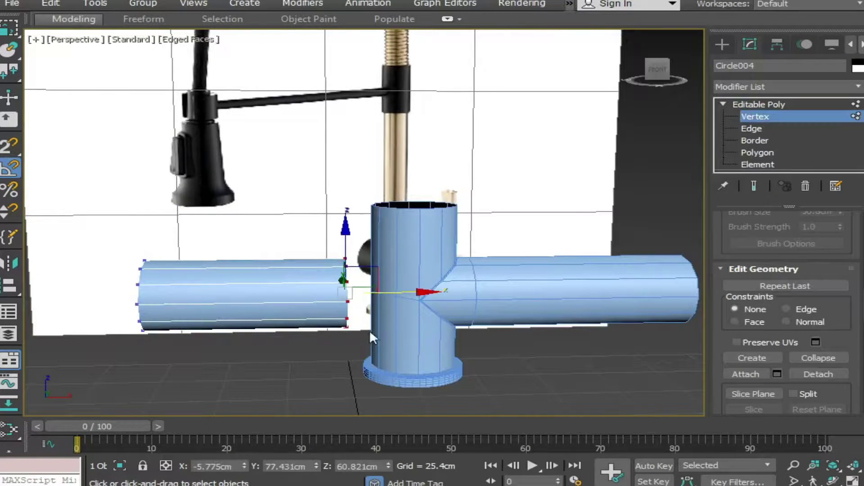
{"action": "left_click_drag", "start_coordinate": [412, 294], "coordinate": [257, 303]}
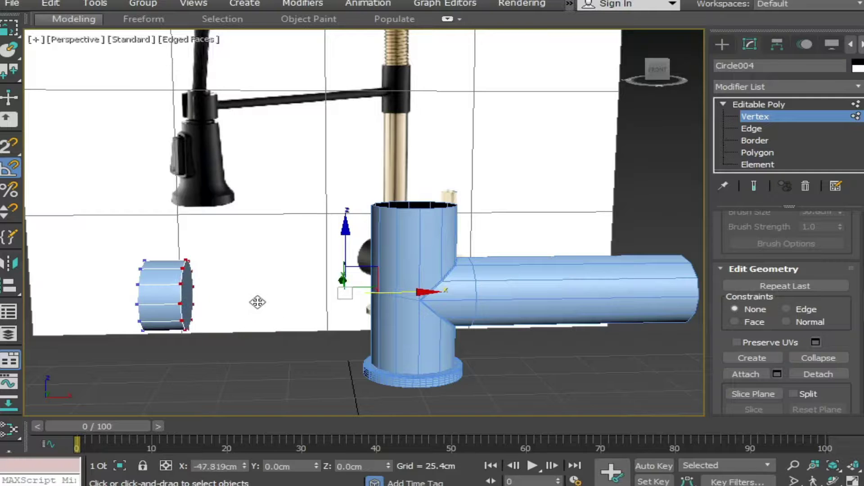
{"action": "middle_click_drag", "start_coordinate": [257, 303], "coordinate": [240, 319], "text": "alt"}
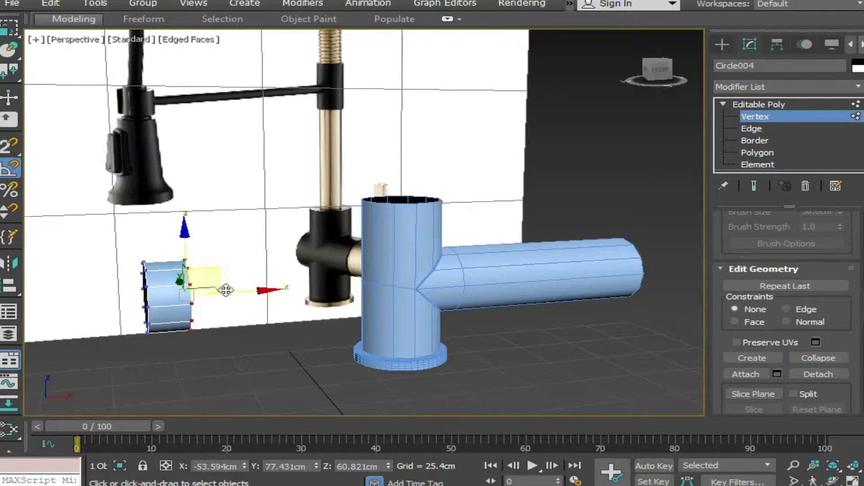
{"action": "left_click_drag", "start_coordinate": [247, 292], "coordinate": [427, 295]}
{"action": "left_click", "coordinate": [761, 104]}
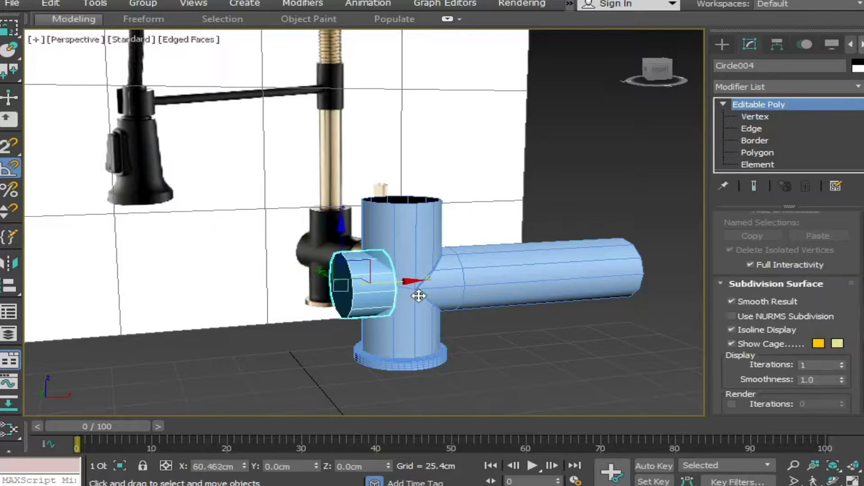
{"action": "left_click", "coordinate": [550, 370]}
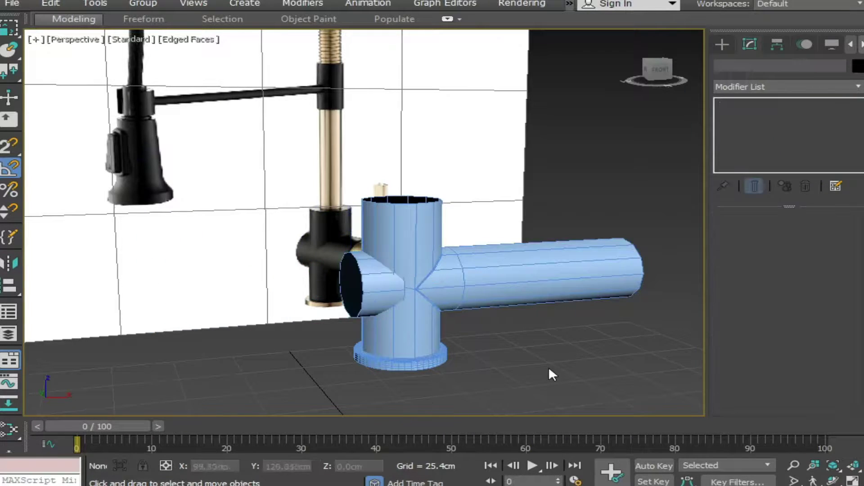
{"action": "mouse_move", "coordinate": [550, 370]}
{"action": "middle_mouse_down", "text": "alt"}
{"action": "mouse_move", "coordinate": [491, 386]}
{"action": "mouse_move", "coordinate": [557, 370]}
{"action": "mouse_move", "coordinate": [482, 363]}
{"action": "mouse_move", "coordinate": [405, 284]}
{"action": "mouse_move", "coordinate": [459, 280]}
{"action": "middle_mouse_up", "text": "alt"}
Step: Select the small end cylinder Circle004 and isolate it with Alt+Q
{"action": "left_click", "coordinate": [405, 284]}
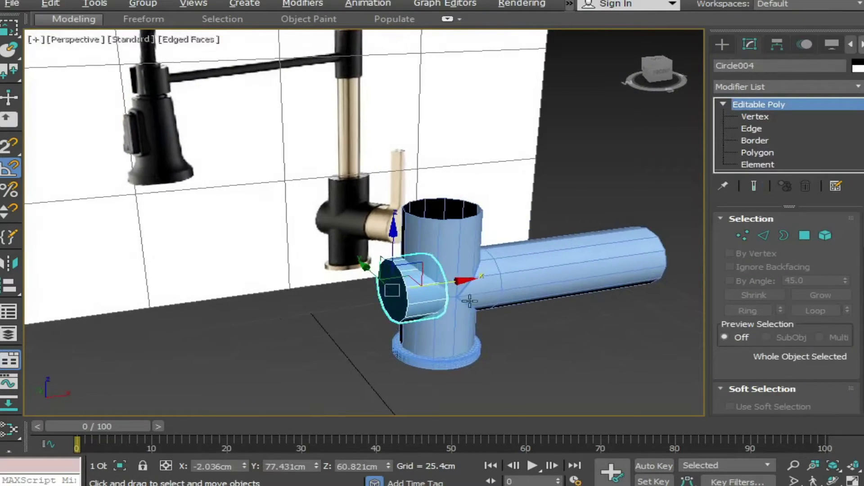
{"action": "left_click", "coordinate": [497, 344]}
{"action": "mouse_move", "coordinate": [528, 337]}
{"action": "middle_mouse_down", "text": "alt"}
{"action": "mouse_move", "coordinate": [489, 336]}
{"action": "mouse_move", "coordinate": [394, 273]}
{"action": "middle_mouse_up", "text": "alt"}
{"action": "left_click", "coordinate": [394, 274]}
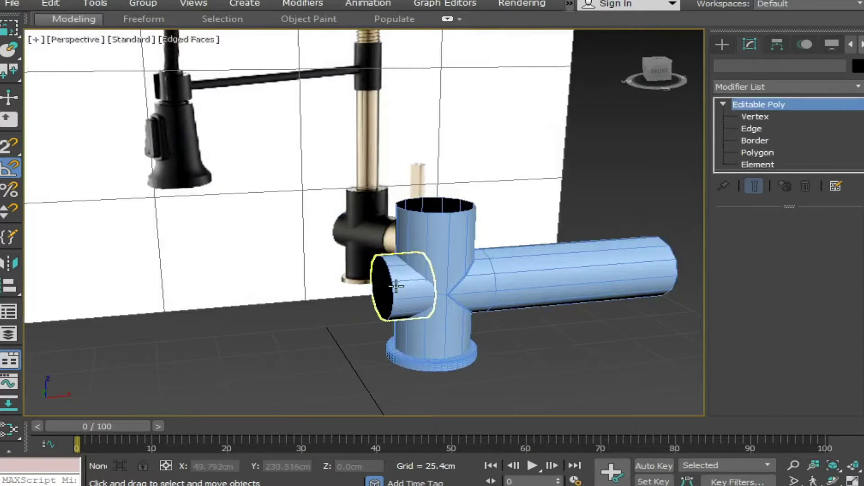
{"action": "key", "text": "alt+q"}
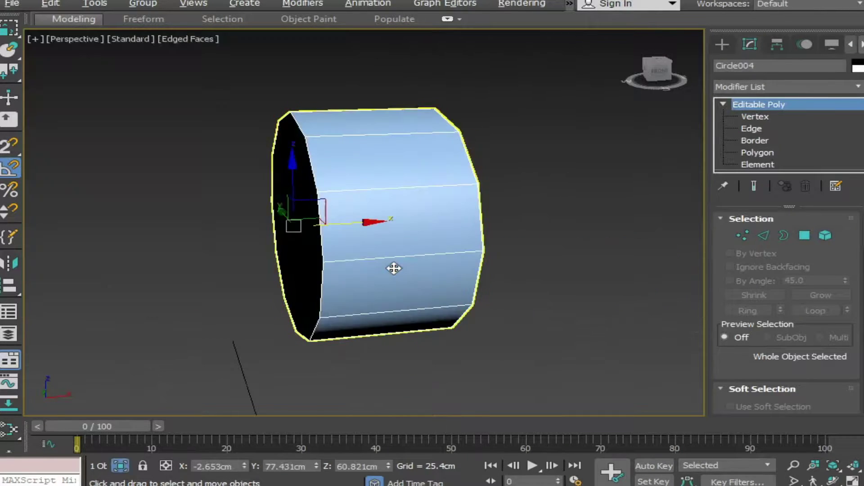
{"action": "middle_click_drag", "start_coordinate": [394, 266], "coordinate": [278, 301], "text": "alt"}
Step: Delete the cylinder's front cap polygon to open that end
{"action": "left_click", "coordinate": [758, 152]}
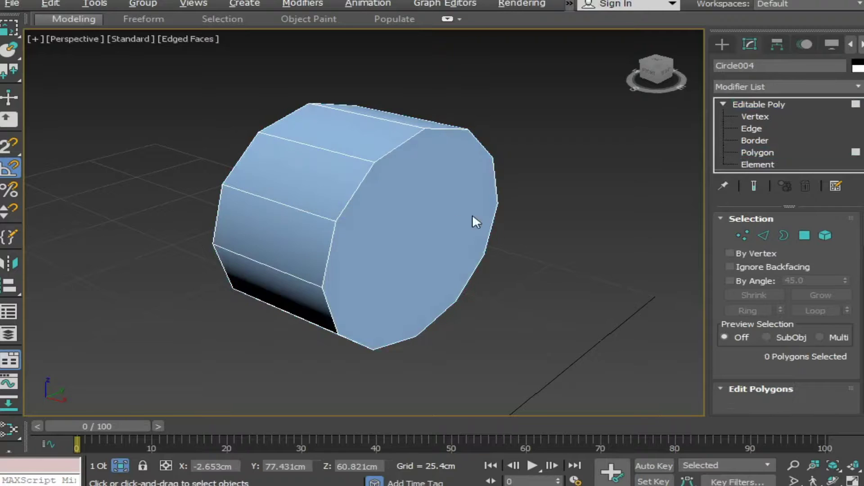
{"action": "left_click", "coordinate": [430, 214]}
{"action": "key", "text": "Delete"}
{"action": "mouse_move", "coordinate": [380, 213]}
{"action": "middle_mouse_down", "text": "alt"}
{"action": "mouse_move", "coordinate": [443, 202]}
{"action": "mouse_move", "coordinate": [540, 206]}
{"action": "mouse_move", "coordinate": [370, 169]}
{"action": "middle_mouse_up", "text": "alt"}
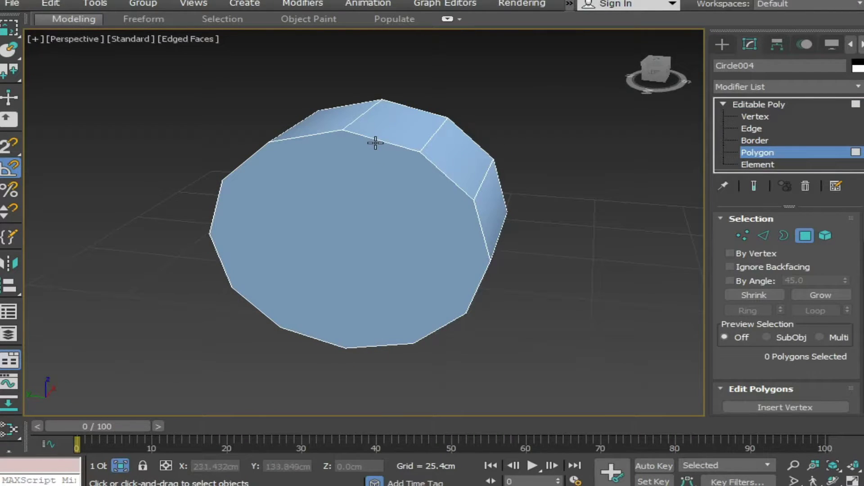
{"action": "left_click", "coordinate": [390, 142]}
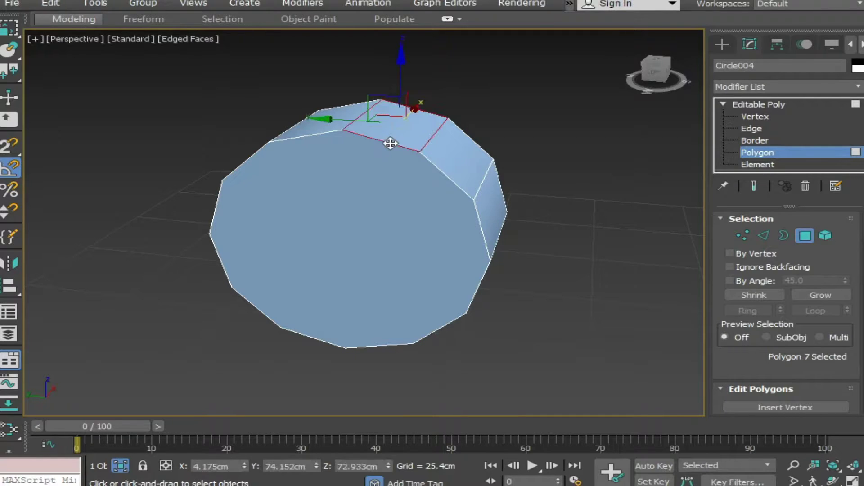
{"action": "left_click", "coordinate": [760, 128]}
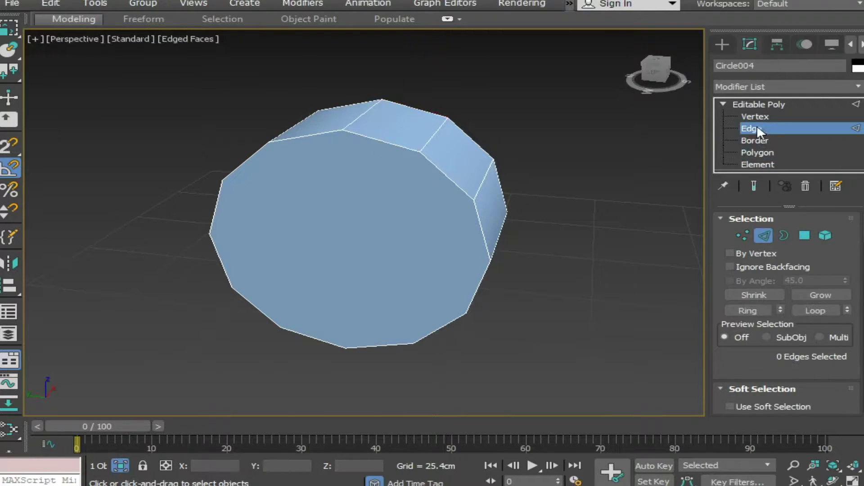
{"action": "left_click", "coordinate": [359, 138]}
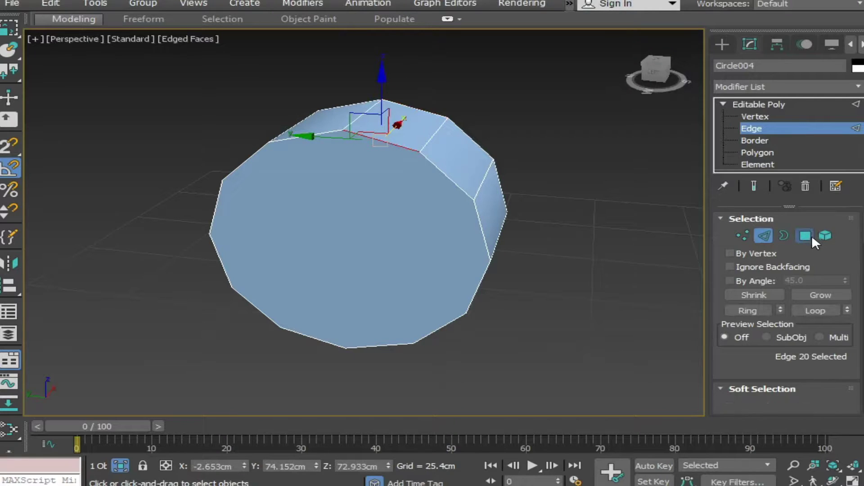
{"action": "left_click", "coordinate": [809, 236]}
Step: Chamfer the closed back cap's rim edges by 0.3cm
{"action": "left_click", "coordinate": [460, 226]}
{"action": "left_click", "coordinate": [764, 236], "text": "ctrl"}
{"action": "right_click", "coordinate": [418, 213]}
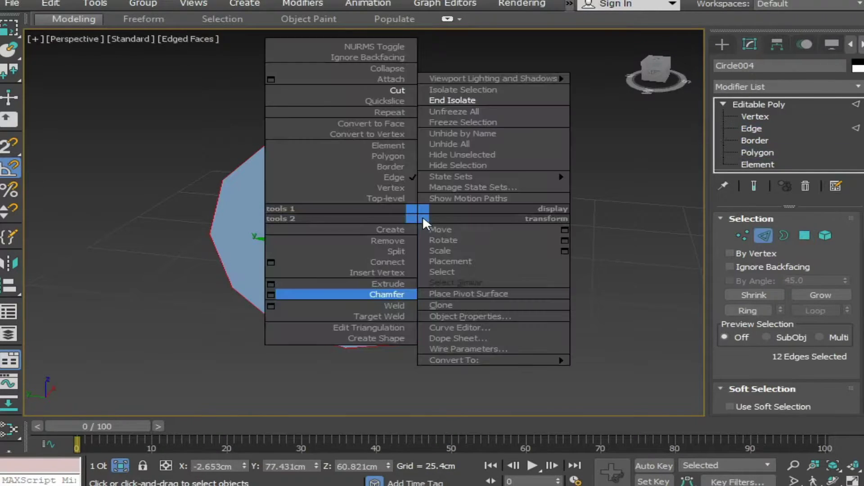
{"action": "left_click", "coordinate": [270, 295]}
{"action": "left_click", "coordinate": [396, 253]}
{"action": "type", "text": "0.3"}
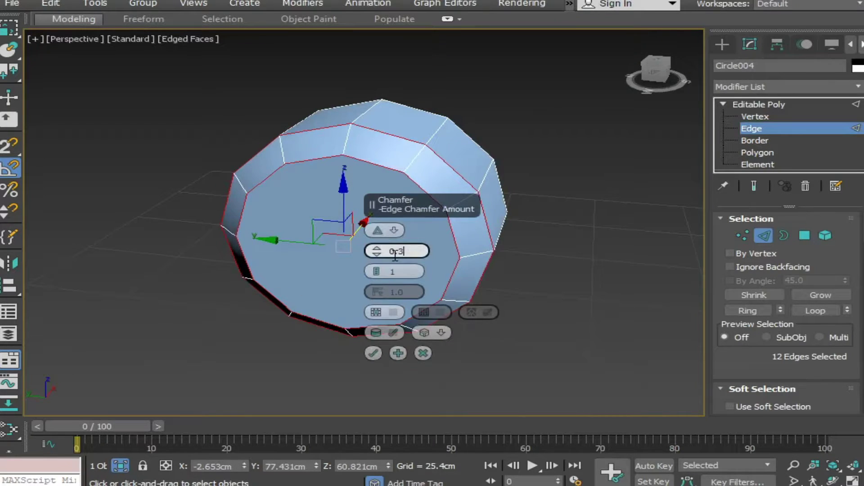
{"action": "key", "text": "Return"}
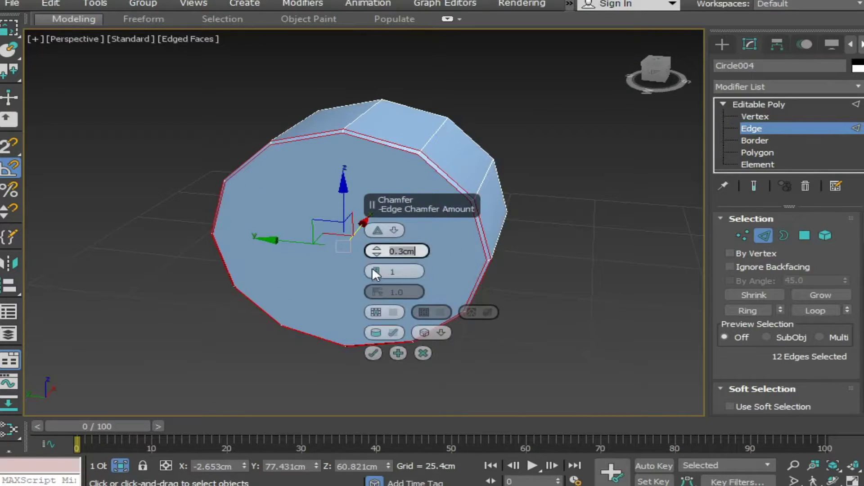
{"action": "left_click", "coordinate": [373, 353]}
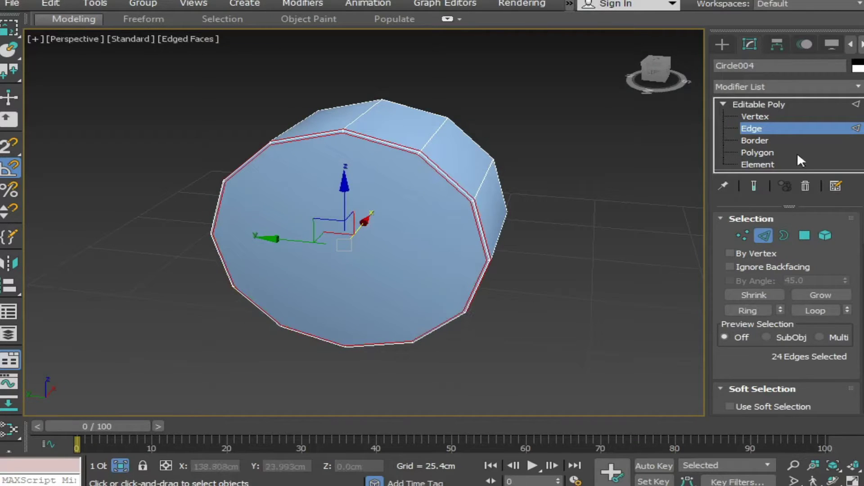
{"action": "left_click", "coordinate": [761, 149]}
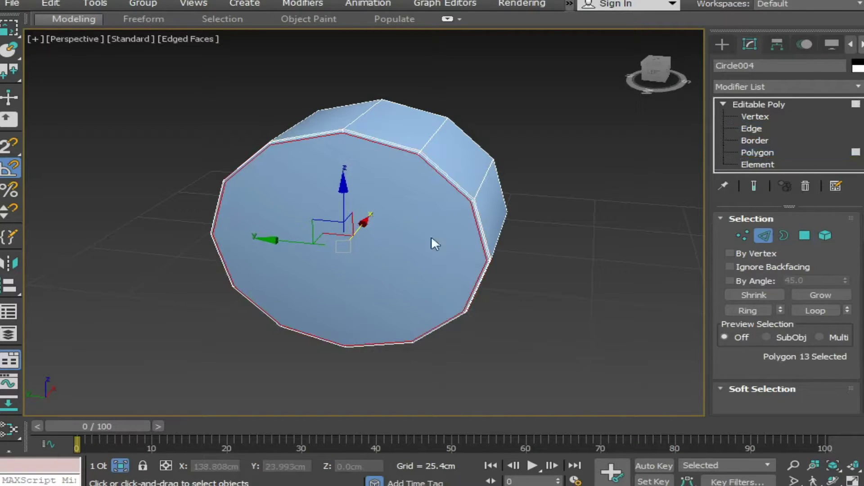
Step: Inset the cap polygon twice, at 2.54cm and then 4.665cm
{"action": "right_click", "coordinate": [400, 232]}
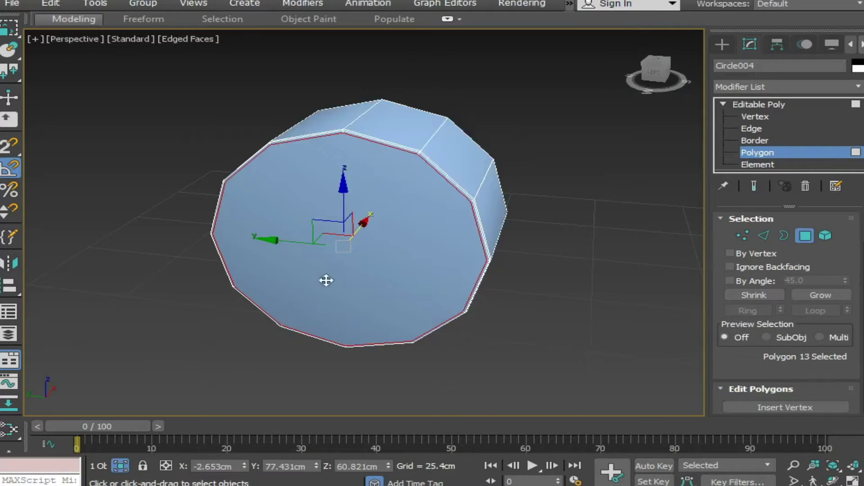
{"action": "right_click", "coordinate": [403, 216]}
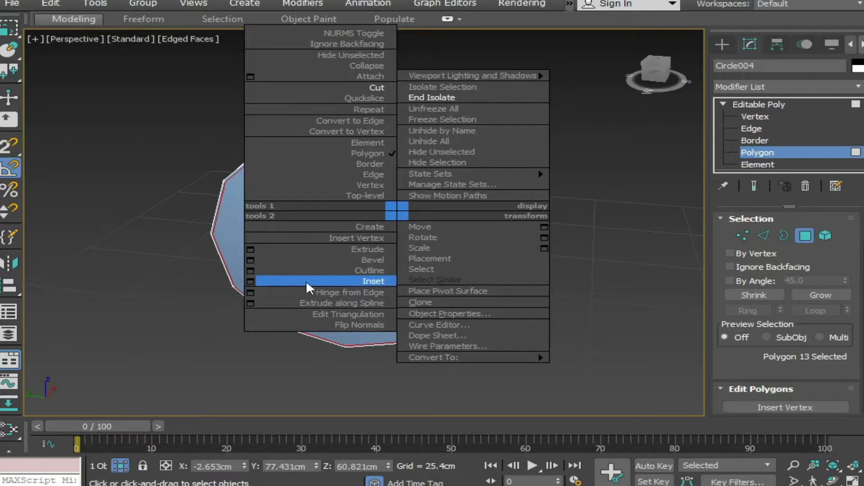
{"action": "left_click", "coordinate": [252, 279]}
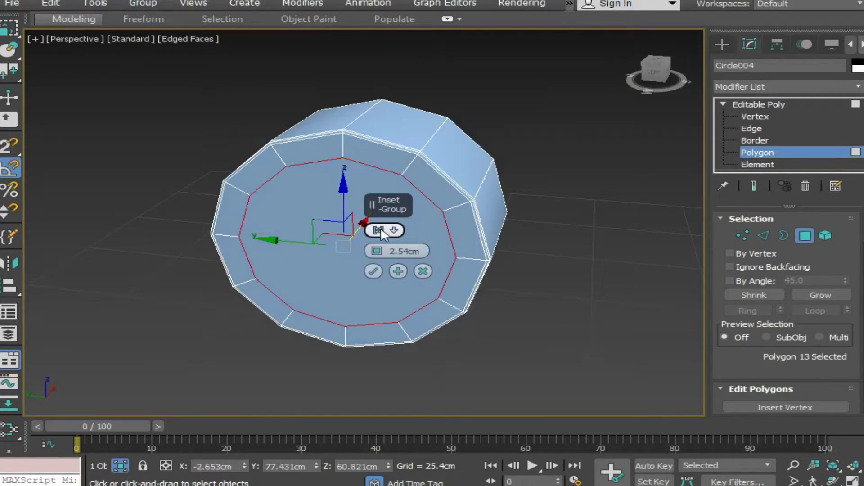
{"action": "left_click_drag", "start_coordinate": [374, 248], "coordinate": [363, 252]}
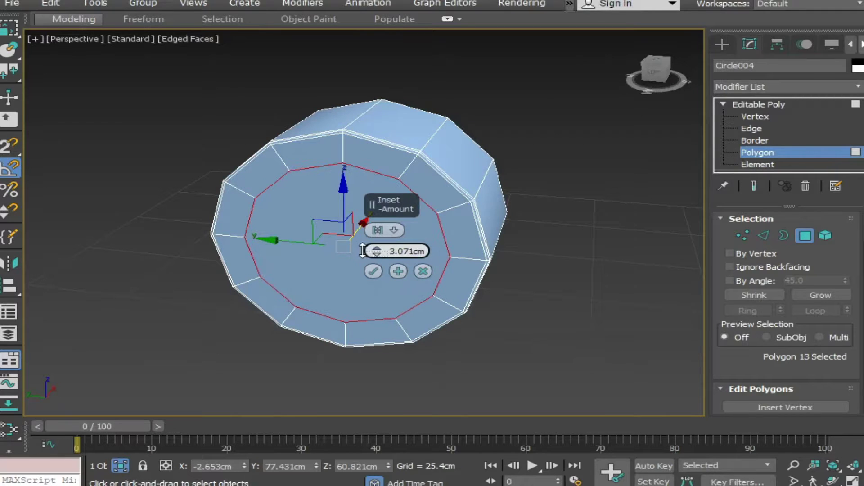
{"action": "right_click", "coordinate": [363, 251]}
{"action": "left_click", "coordinate": [398, 271]}
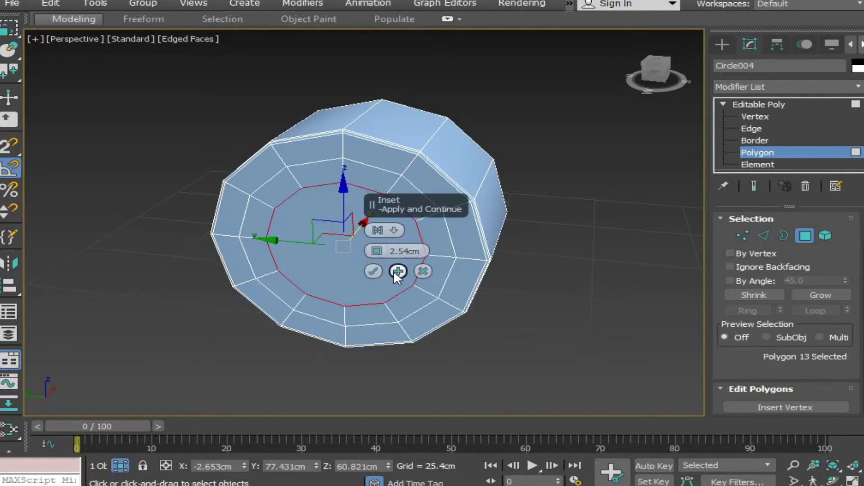
{"action": "right_click", "coordinate": [376, 253]}
{"action": "left_click_drag", "start_coordinate": [376, 253], "coordinate": [376, 252]}
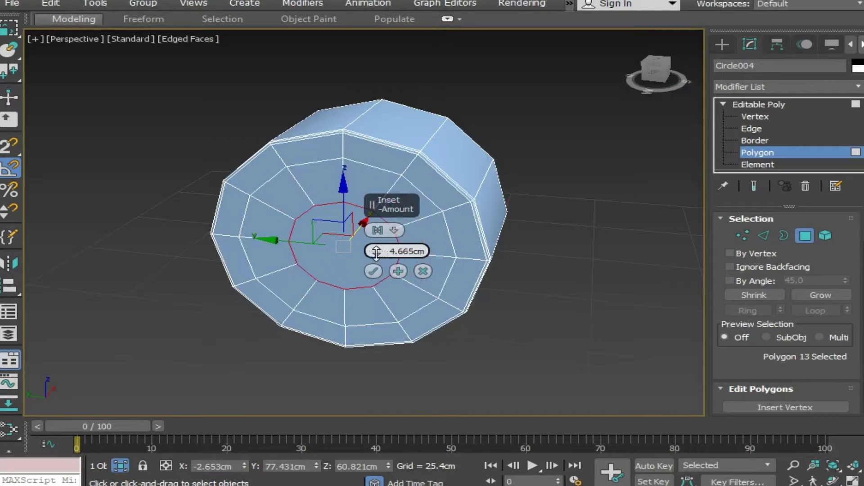
{"action": "left_click", "coordinate": [373, 271]}
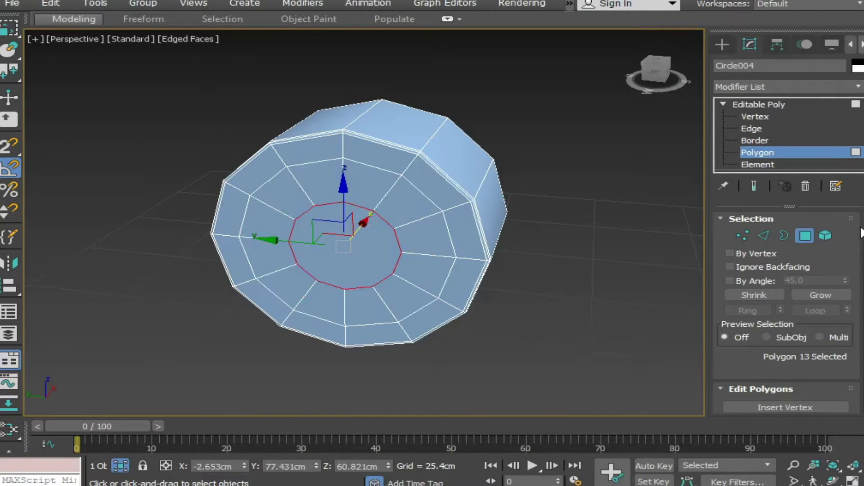
Step: Collapse the inner cap face into a single centre point
{"action": "scroll", "coordinate": [856, 280], "scroll_direction": "down", "scroll_amount": 5}
{"action": "scroll", "coordinate": [856, 279], "scroll_direction": "down", "scroll_amount": 2}
{"action": "scroll", "coordinate": [855, 279], "scroll_direction": "up", "scroll_amount": 5}
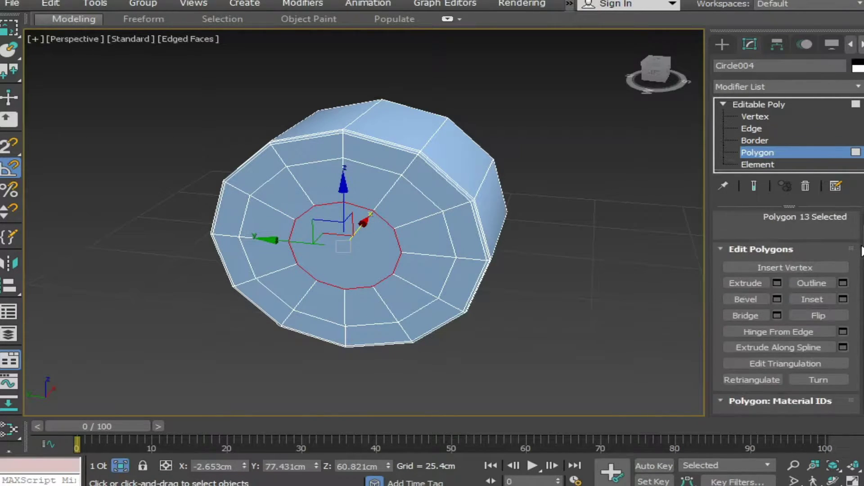
{"action": "scroll", "coordinate": [856, 279], "scroll_direction": "down", "scroll_amount": 7}
{"action": "scroll", "coordinate": [846, 288], "scroll_direction": "down", "scroll_amount": 5}
{"action": "scroll", "coordinate": [836, 310], "scroll_direction": "down", "scroll_amount": 5}
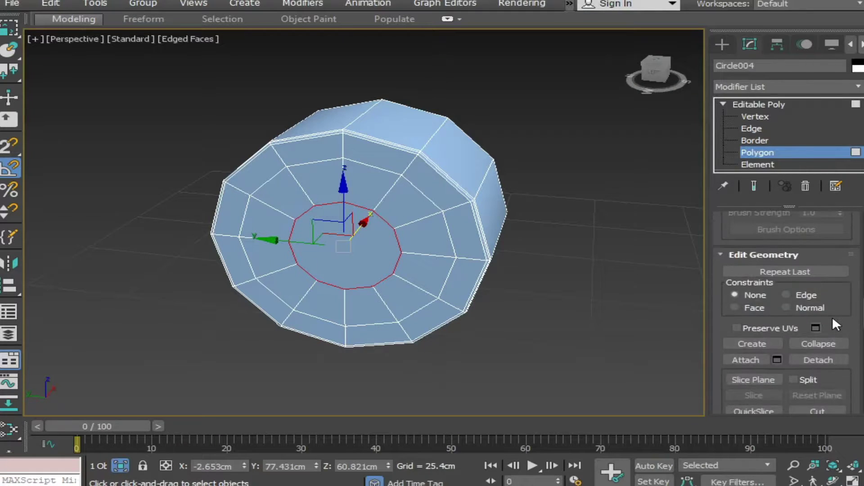
{"action": "left_click", "coordinate": [818, 343]}
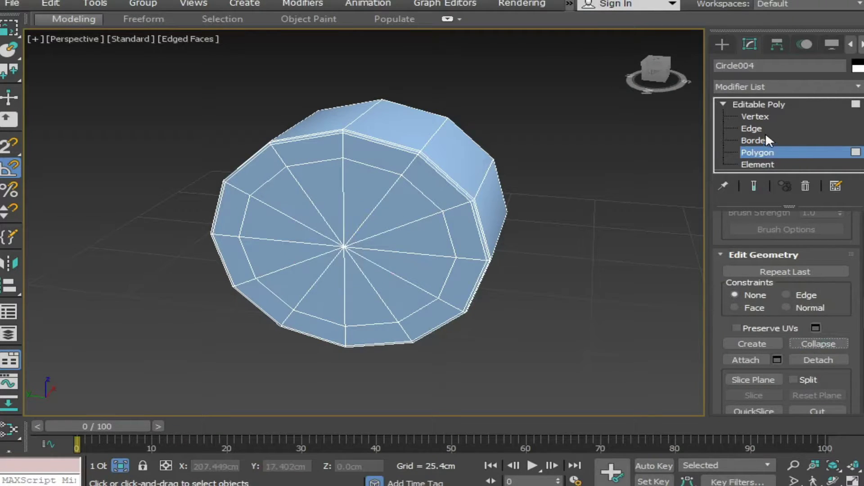
Step: Remove every other radial edge of the cap fan
{"action": "left_click", "coordinate": [754, 129]}
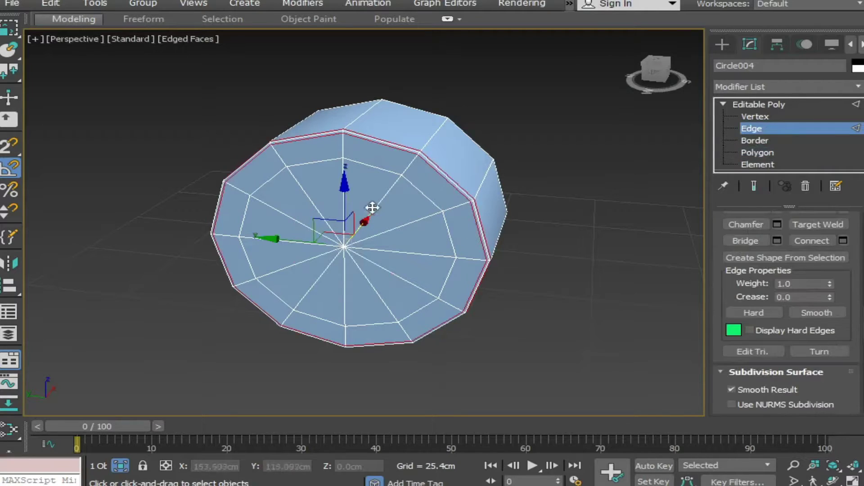
{"action": "left_click", "coordinate": [385, 194]}
{"action": "left_click", "coordinate": [411, 252], "text": "ctrl"}
{"action": "left_click", "coordinate": [378, 293], "text": "ctrl"}
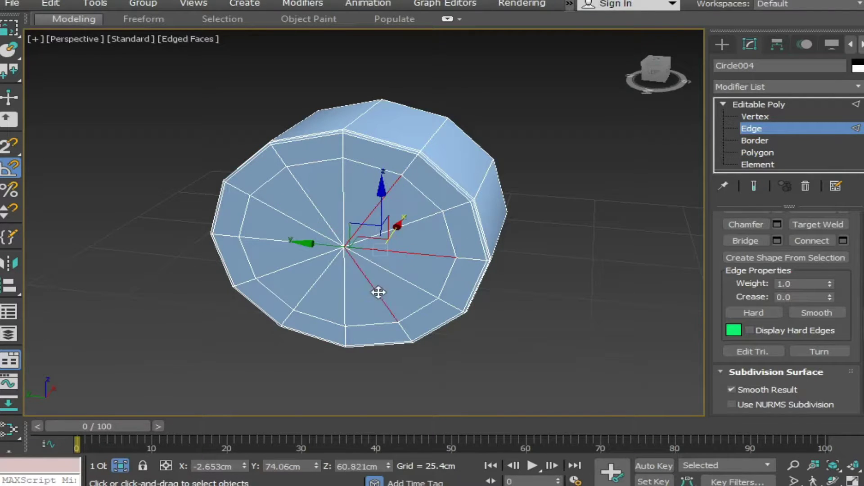
{"action": "left_click", "coordinate": [313, 288], "text": "ctrl"}
{"action": "left_click", "coordinate": [281, 243], "text": "ctrl"}
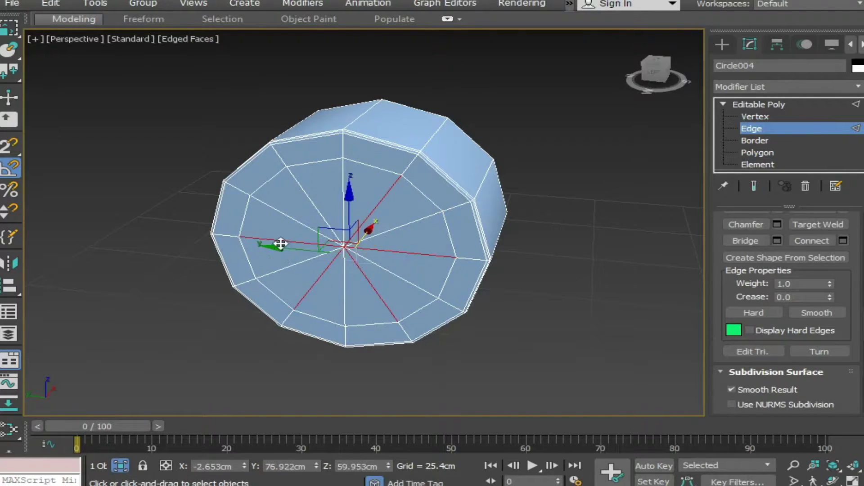
{"action": "left_click", "coordinate": [302, 189], "text": "ctrl"}
{"action": "key", "text": "ctrl+d"}
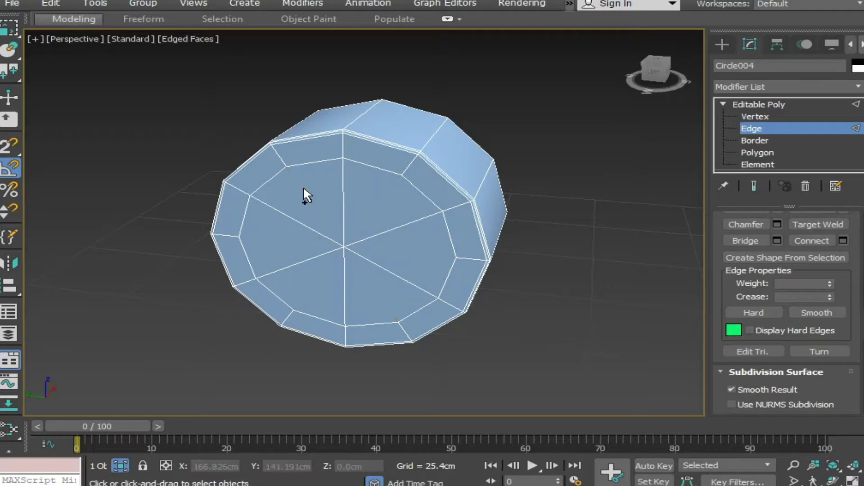
{"action": "middle_click_drag", "start_coordinate": [595, 237], "coordinate": [466, 236], "text": "alt"}
Step: Add a TurboSmooth modifier to the small cylinder with 2 iterations
{"action": "left_click", "coordinate": [779, 85]}
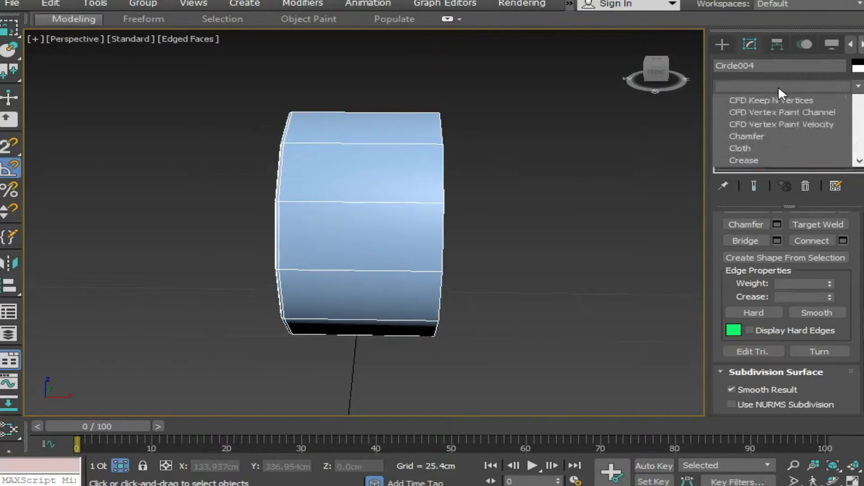
{"action": "key", "text": "t"}
{"action": "key", "text": "Down"}
{"action": "key", "text": "Down"}
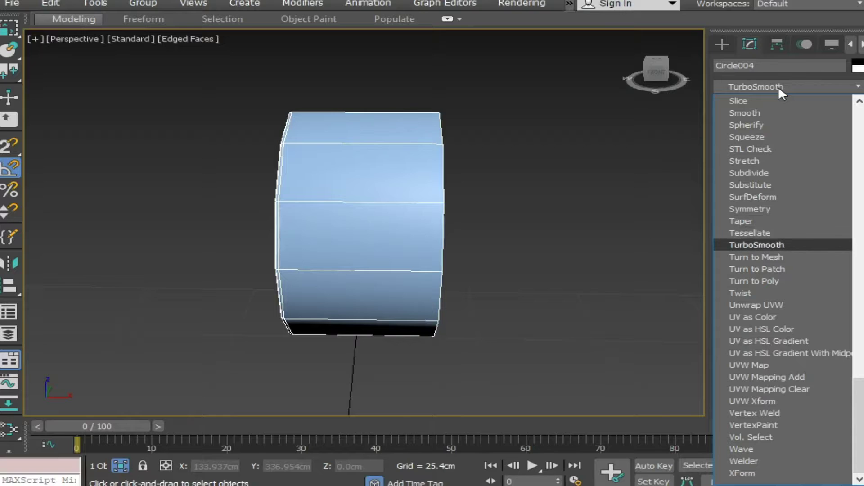
{"action": "key", "text": "Return"}
{"action": "scroll", "coordinate": [827, 219], "scroll_direction": "up", "scroll_amount": 2}
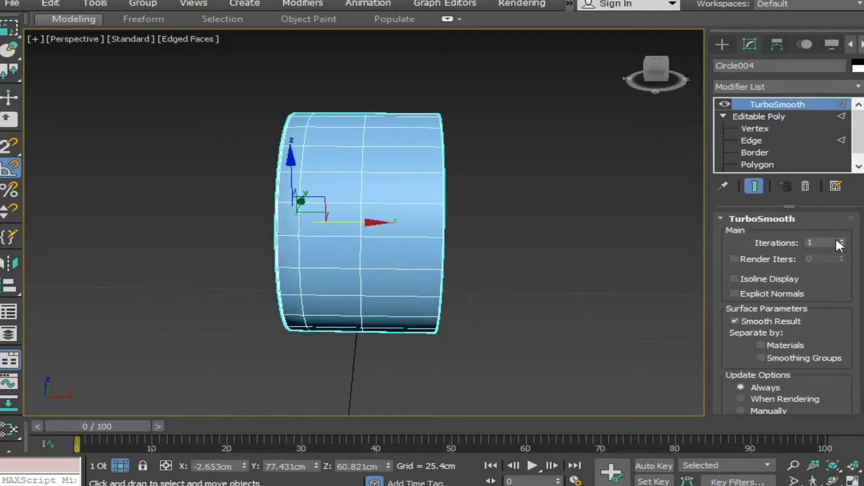
{"action": "left_click", "coordinate": [841, 240]}
{"action": "middle_click_drag", "start_coordinate": [693, 280], "coordinate": [623, 236], "text": "alt"}
Step: Unhide all the hidden faucet reference objects
{"action": "left_click", "coordinate": [566, 221]}
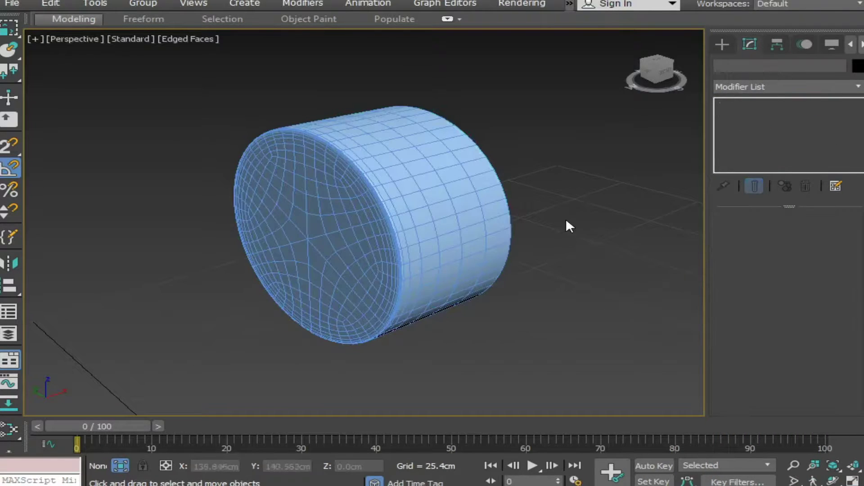
{"action": "right_click", "coordinate": [565, 192]}
{"action": "left_click", "coordinate": [617, 116]}
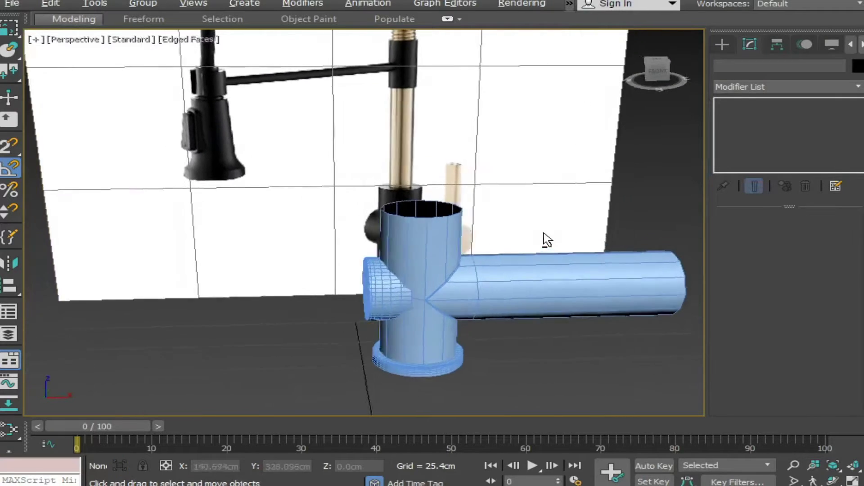
Step: Apply TurboSmooth to the tee pipe Circle003 and hide edged faces with F4
{"action": "middle_click_drag", "start_coordinate": [571, 224], "coordinate": [517, 293], "text": "alt"}
{"action": "left_click", "coordinate": [517, 293]}
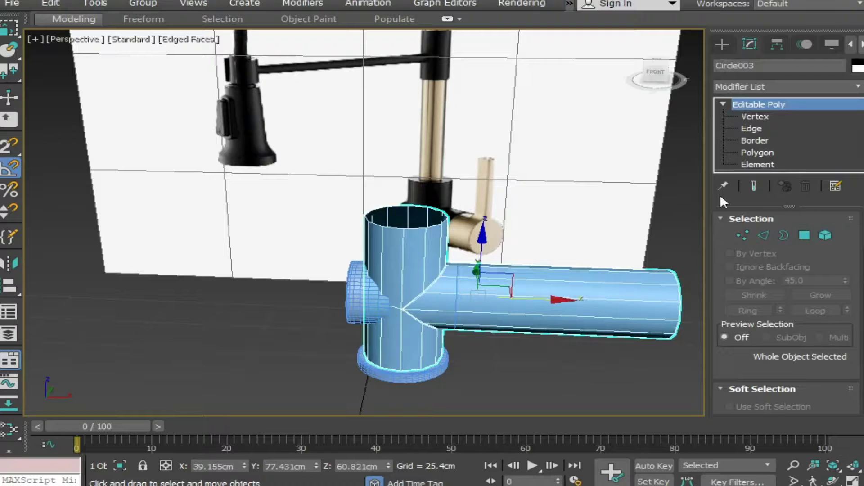
{"action": "left_click", "coordinate": [785, 87]}
{"action": "key", "text": "t"}
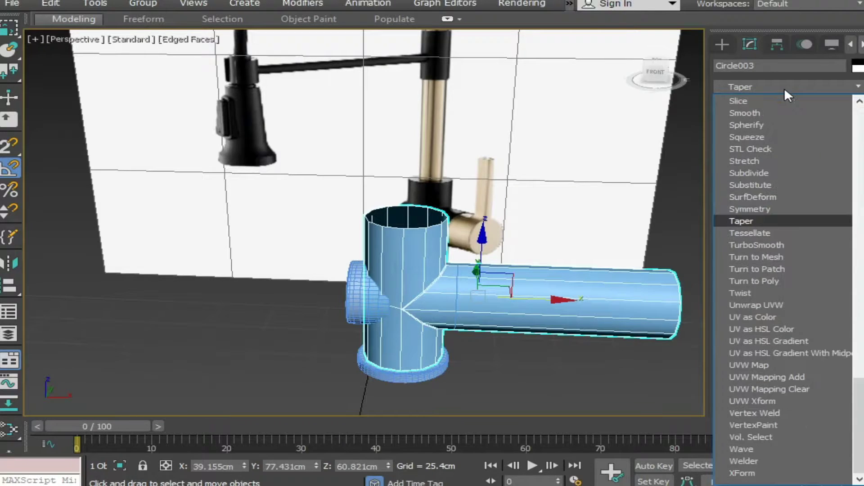
{"action": "key", "text": "Down"}
{"action": "key", "text": "Down"}
{"action": "key", "text": "Return"}
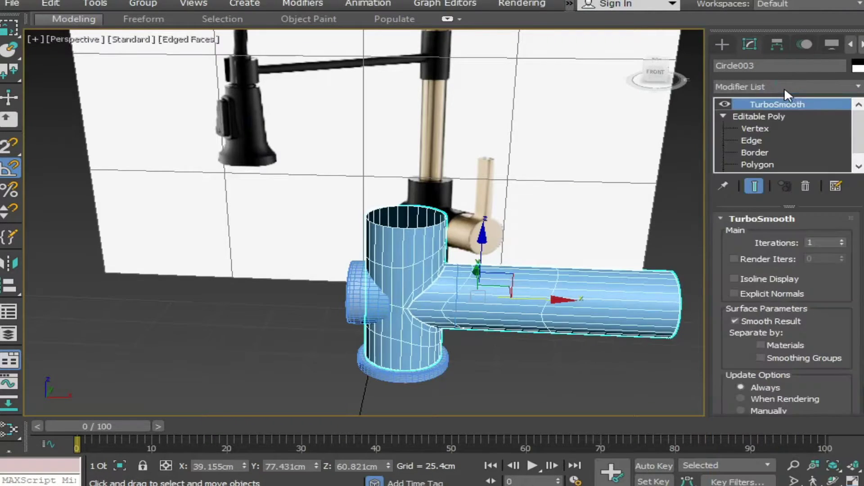
{"action": "left_click", "coordinate": [522, 374]}
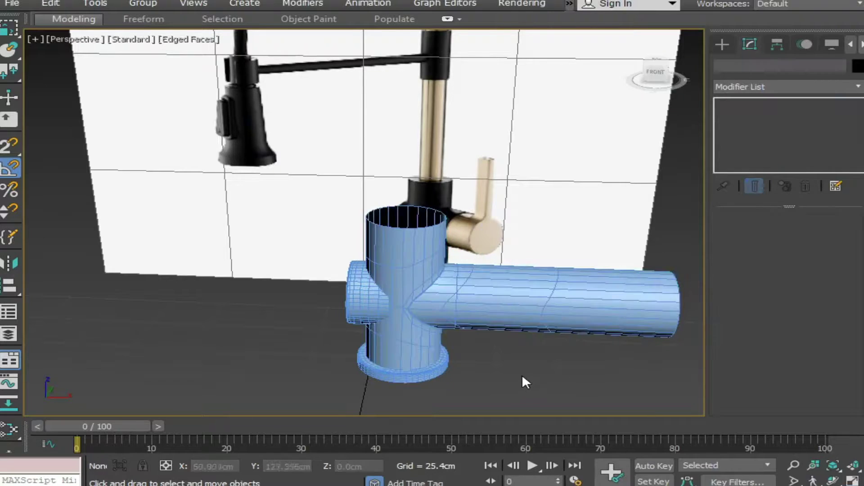
{"action": "middle_click_drag", "start_coordinate": [522, 374], "coordinate": [512, 358], "text": "alt"}
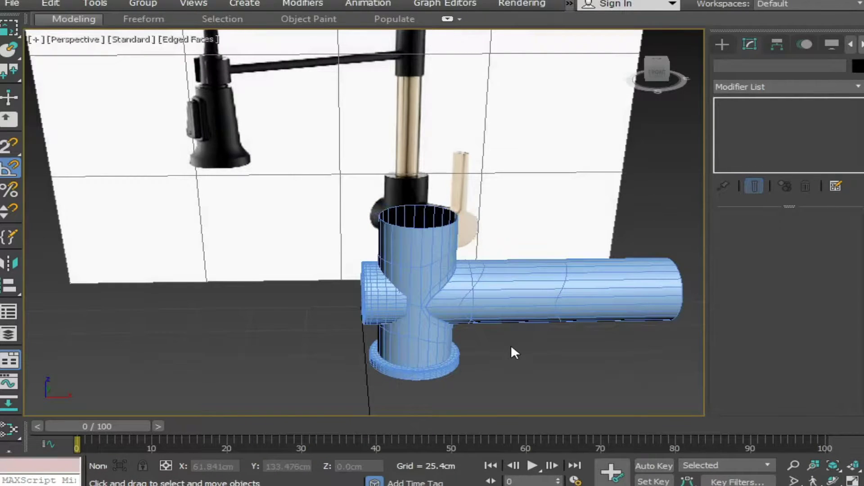
{"action": "key", "text": "F4"}
{"action": "mouse_move", "coordinate": [561, 353]}
{"action": "middle_mouse_down", "text": "alt"}
{"action": "mouse_move", "coordinate": [502, 347]}
{"action": "mouse_move", "coordinate": [496, 308]}
{"action": "mouse_move", "coordinate": [375, 358]}
{"action": "mouse_move", "coordinate": [449, 371]}
{"action": "middle_mouse_up", "text": "alt"}
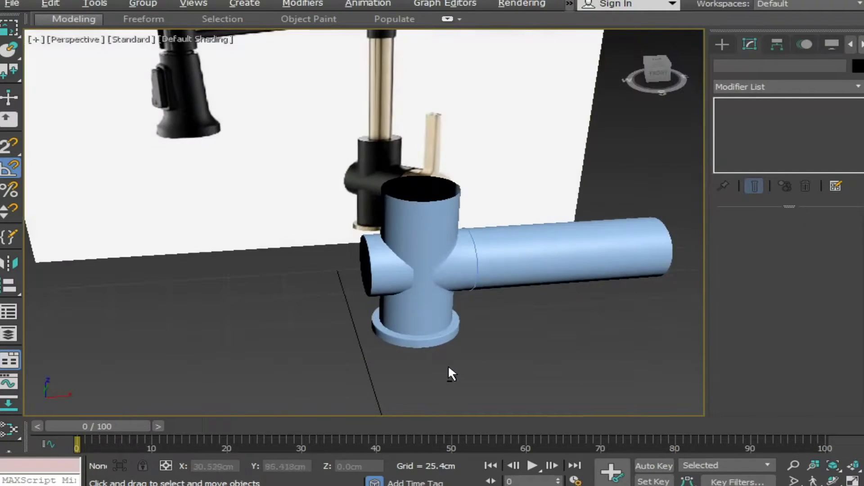
{"action": "left_click", "coordinate": [386, 276]}
{"action": "left_click", "coordinate": [478, 330]}
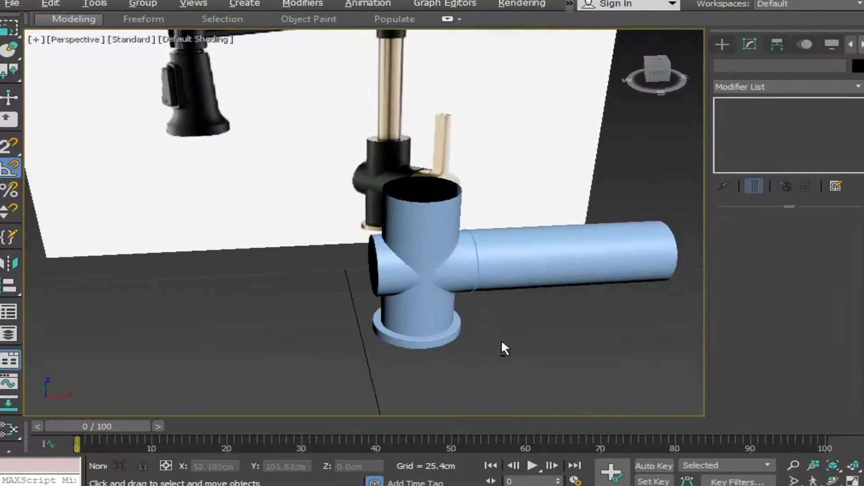
{"action": "mouse_move", "coordinate": [501, 340]}
{"action": "middle_mouse_down", "text": "alt"}
{"action": "mouse_move", "coordinate": [400, 306]}
{"action": "mouse_move", "coordinate": [318, 299]}
{"action": "mouse_move", "coordinate": [449, 328]}
{"action": "mouse_move", "coordinate": [409, 258]}
{"action": "middle_mouse_up", "text": "alt"}
{"action": "left_click", "coordinate": [351, 254]}
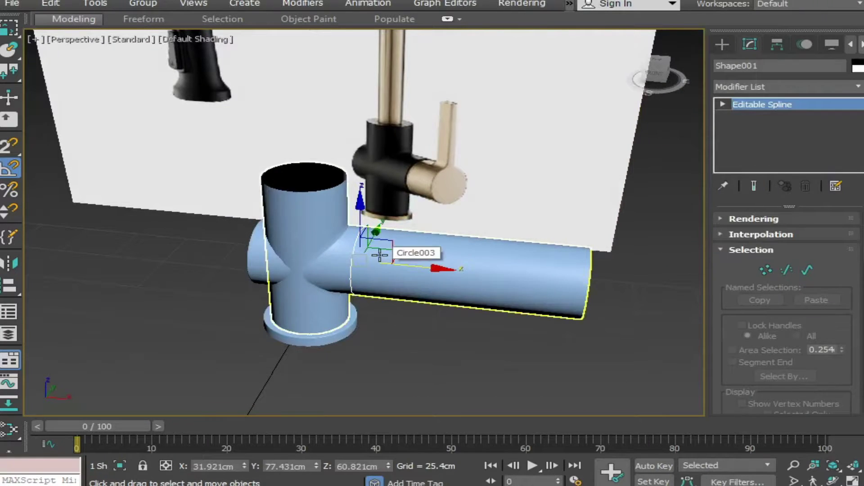
{"action": "key", "text": "ctrl+d"}
{"action": "middle_click_drag", "start_coordinate": [513, 279], "coordinate": [508, 285], "text": "alt"}
Step: Shorten the spout pipe by moving its open-end vertices inward along X
{"action": "left_click", "coordinate": [563, 312]}
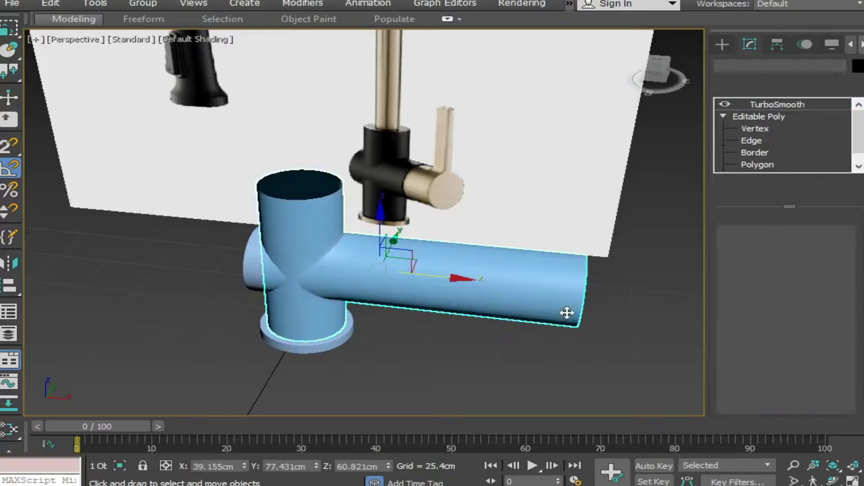
{"action": "left_click", "coordinate": [745, 129]}
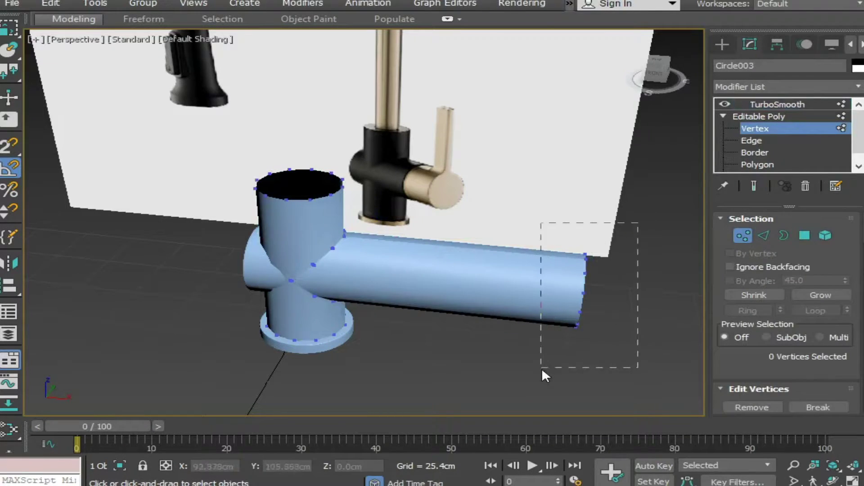
{"action": "left_click_drag", "start_coordinate": [638, 223], "coordinate": [542, 370]}
{"action": "mouse_move", "coordinate": [642, 299]}
{"action": "left_mouse_down"}
{"action": "mouse_move", "coordinate": [511, 292]}
{"action": "mouse_move", "coordinate": [524, 291]}
{"action": "left_mouse_up"}
{"action": "mouse_move", "coordinate": [524, 292]}
{"action": "middle_mouse_down", "text": "alt"}
{"action": "mouse_move", "coordinate": [498, 263]}
{"action": "mouse_move", "coordinate": [412, 249]}
{"action": "middle_mouse_up", "text": "alt"}
Step: Select the pipe's lengthwise edge ring and Connect it into a new middle loop
{"action": "left_click", "coordinate": [752, 140]}
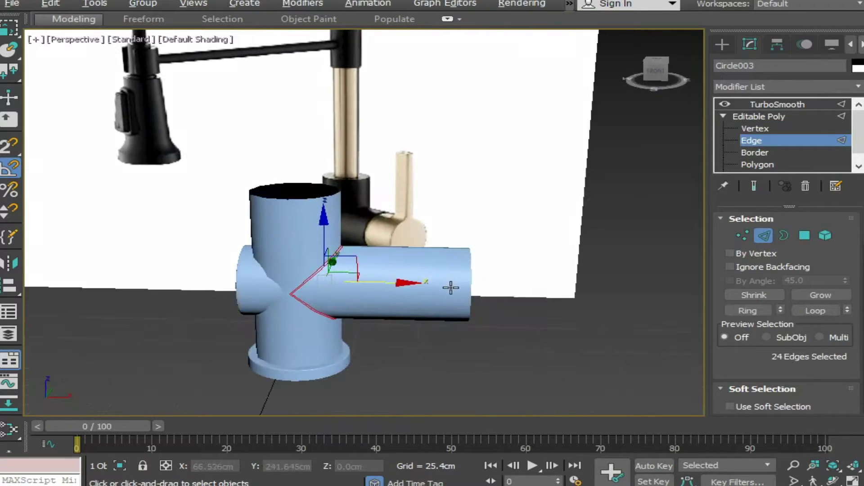
{"action": "left_click", "coordinate": [412, 250]}
{"action": "key", "text": "alt+r"}
{"action": "middle_click_drag", "start_coordinate": [428, 340], "coordinate": [412, 358], "text": "alt"}
{"action": "right_click", "coordinate": [410, 265]}
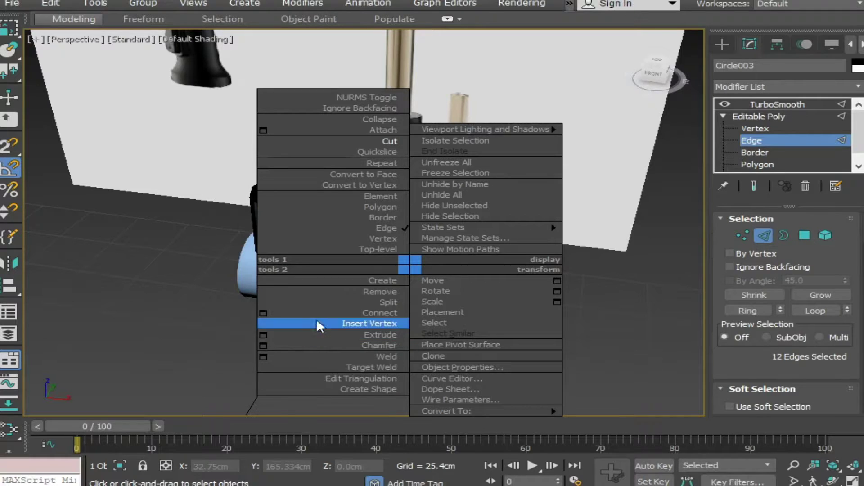
{"action": "left_click", "coordinate": [264, 313]}
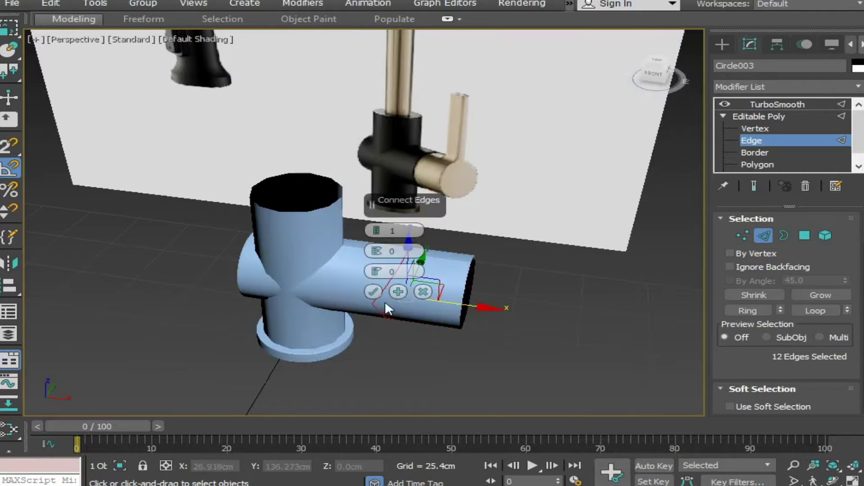
{"action": "left_click", "coordinate": [372, 292]}
{"action": "middle_click_drag", "start_coordinate": [347, 377], "coordinate": [720, 218], "text": "alt"}
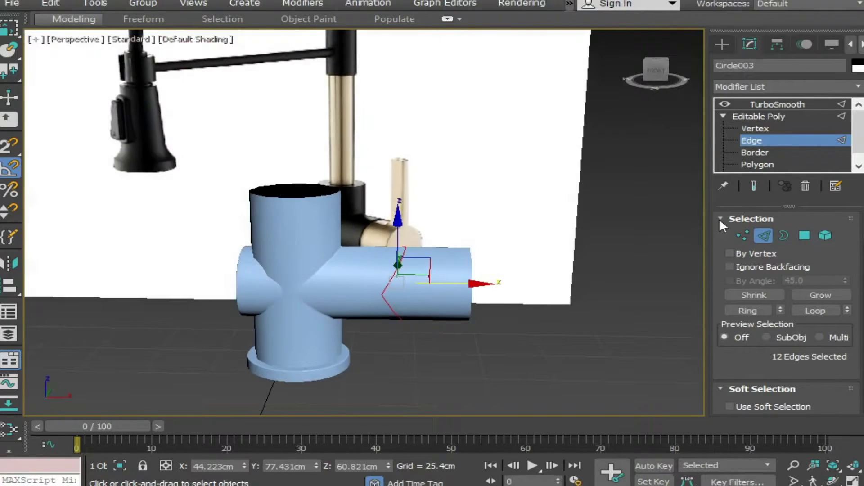
{"action": "key", "text": "F4"}
Step: Select the new middle ring of vertices and scale it square across the pipe
{"action": "left_click", "coordinate": [763, 127], "text": "ctrl"}
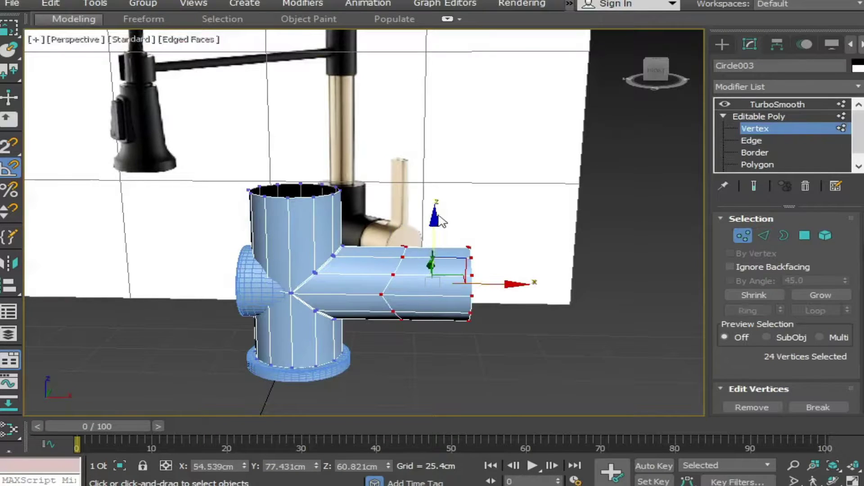
{"action": "left_click", "coordinate": [440, 198]}
{"action": "left_click_drag", "start_coordinate": [420, 236], "coordinate": [370, 360]}
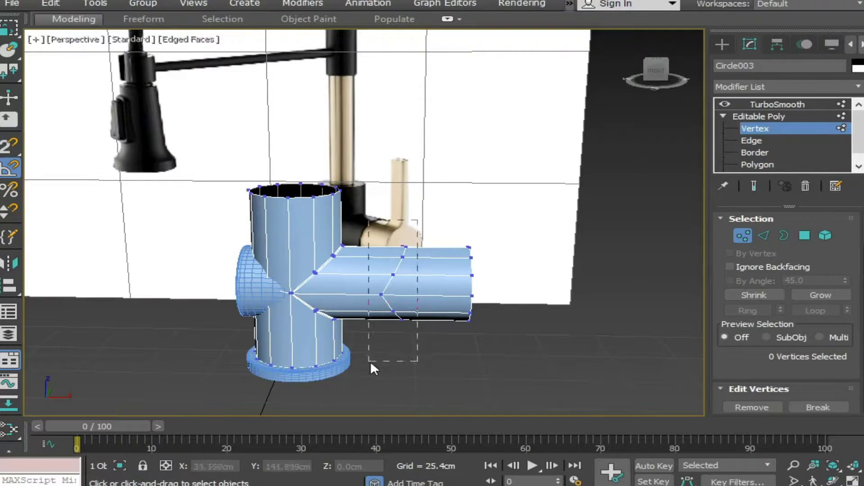
{"action": "key", "text": "r"}
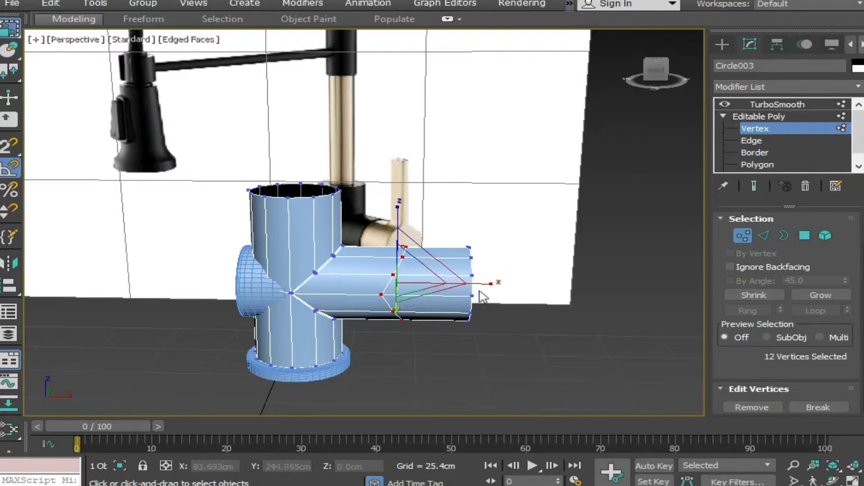
{"action": "left_click", "coordinate": [472, 291]}
{"action": "left_click", "coordinate": [453, 220]}
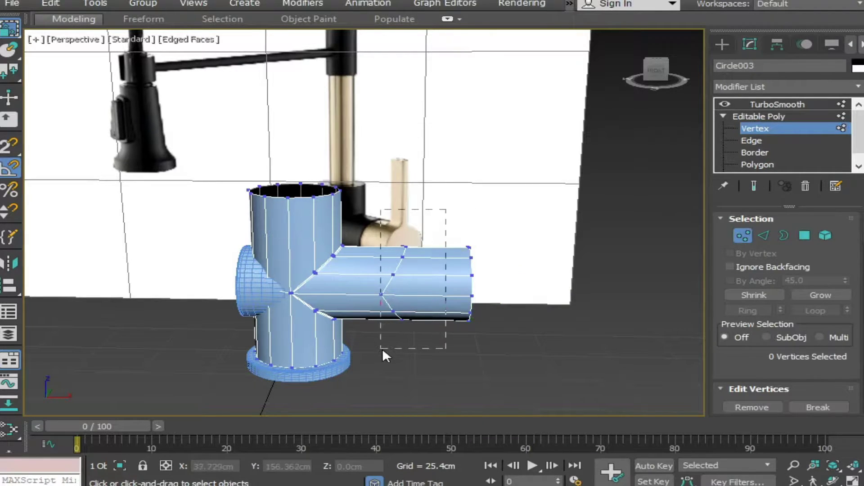
{"action": "left_click_drag", "start_coordinate": [383, 351], "coordinate": [382, 349]}
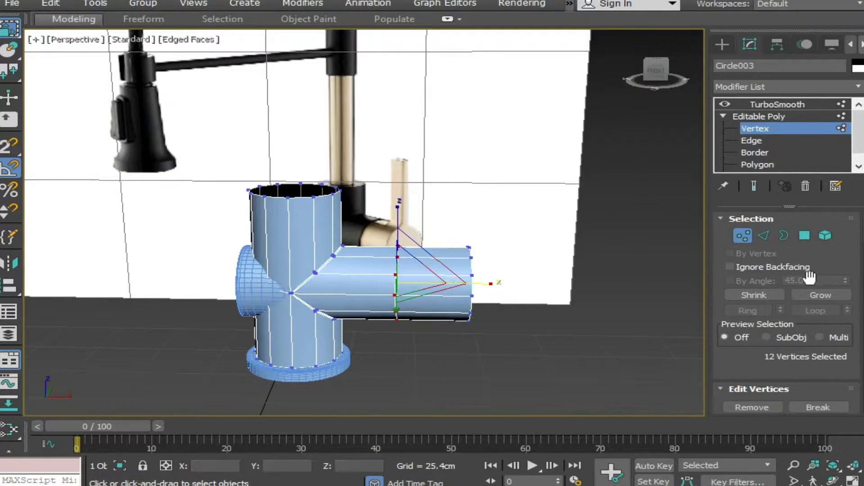
{"action": "middle_click_drag", "start_coordinate": [570, 298], "coordinate": [460, 314], "text": "alt"}
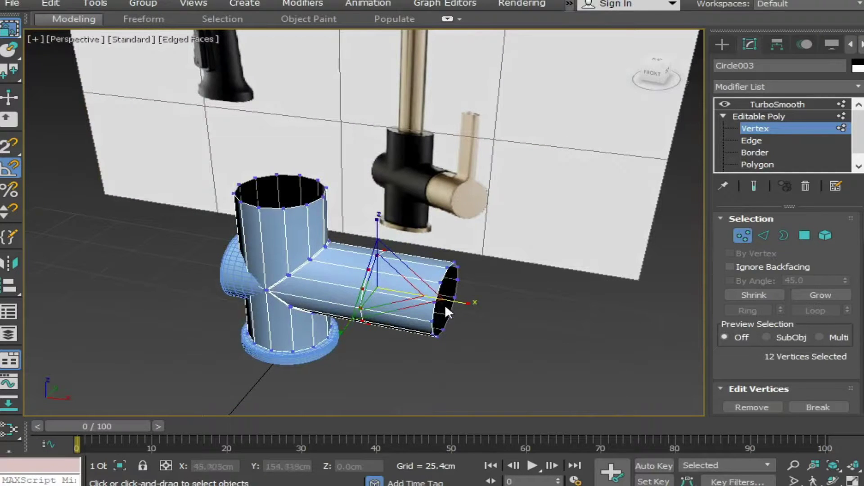
{"action": "left_click", "coordinate": [753, 141]}
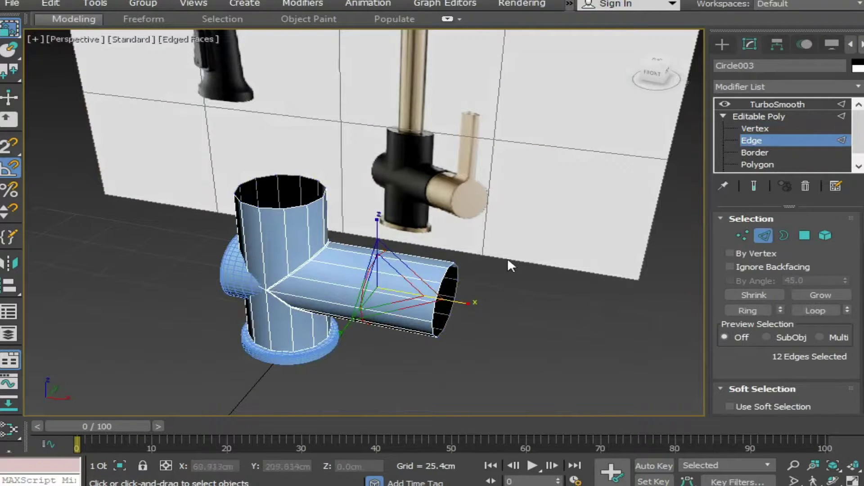
Step: Chamfer the middle edge loop to 0.5cm with 1 segment
{"action": "scroll", "coordinate": [378, 273], "scroll_direction": "up", "scroll_amount": 5}
{"action": "right_click", "coordinate": [376, 264]}
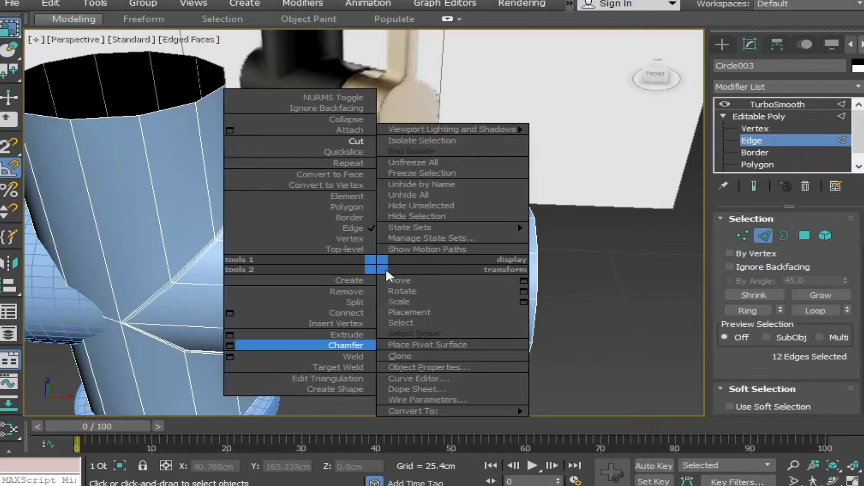
{"action": "left_click", "coordinate": [286, 349]}
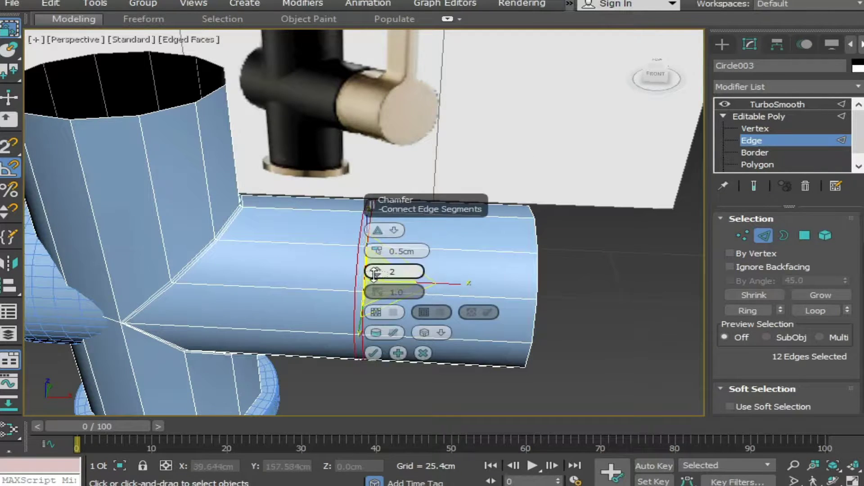
{"action": "left_click_drag", "start_coordinate": [375, 274], "coordinate": [379, 372]}
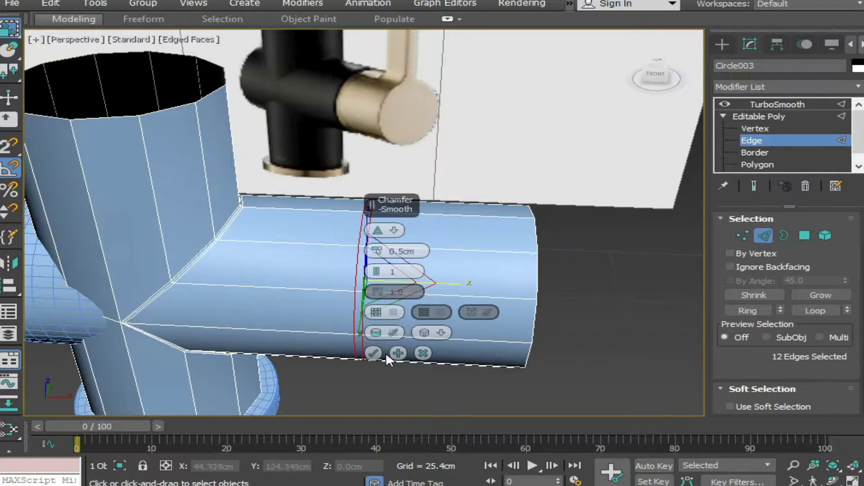
{"action": "left_click", "coordinate": [374, 353]}
Step: Delete the 12-polygon band between the chamfered loops to open a gap
{"action": "left_click", "coordinate": [426, 398]}
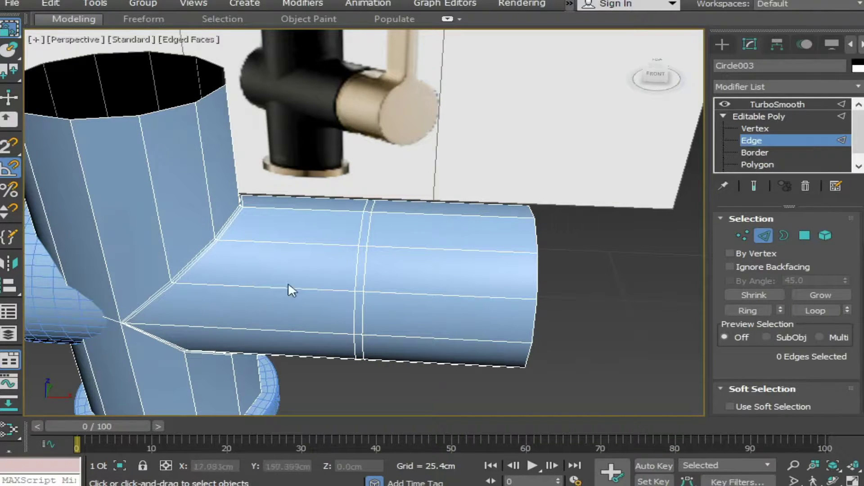
{"action": "left_click", "coordinate": [361, 245]}
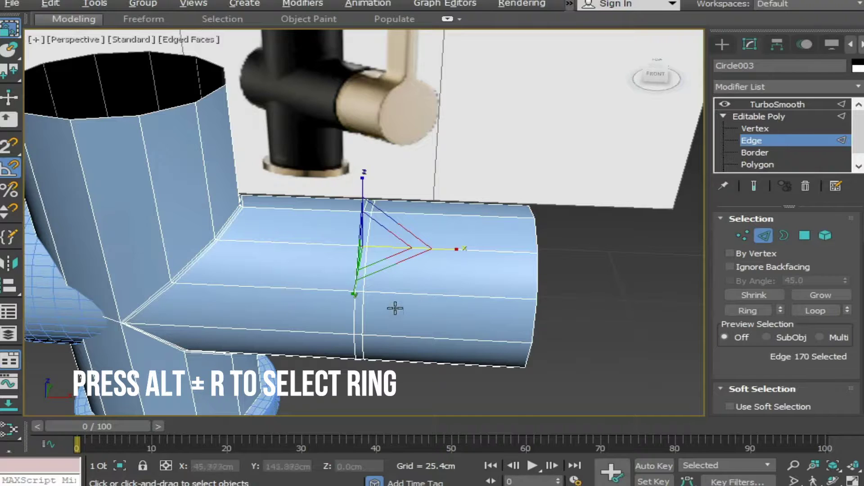
{"action": "key", "text": "alt+r"}
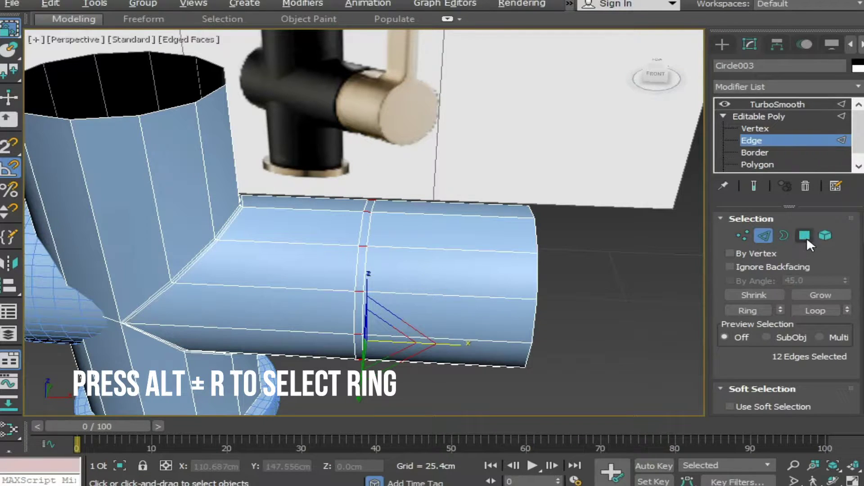
{"action": "key", "text": "ctrl+4"}
{"action": "right_click", "coordinate": [363, 272]}
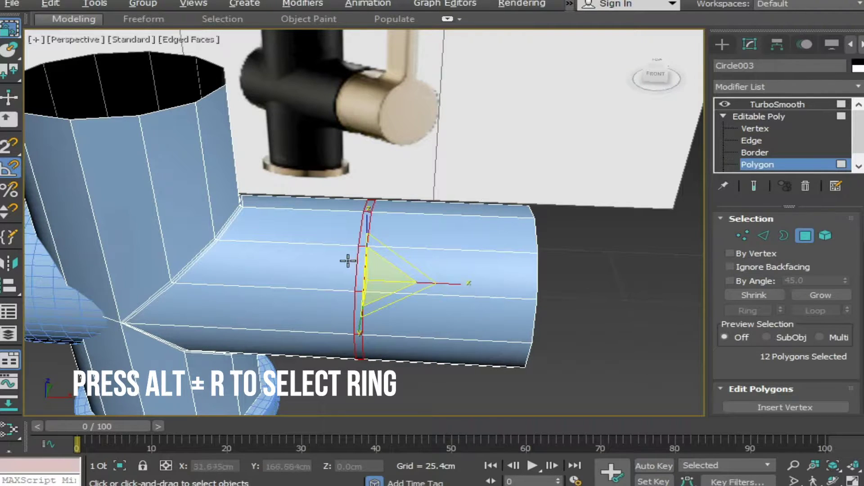
{"action": "key", "text": "Delete"}
{"action": "middle_click_drag", "start_coordinate": [359, 260], "coordinate": [369, 274], "text": "alt"}
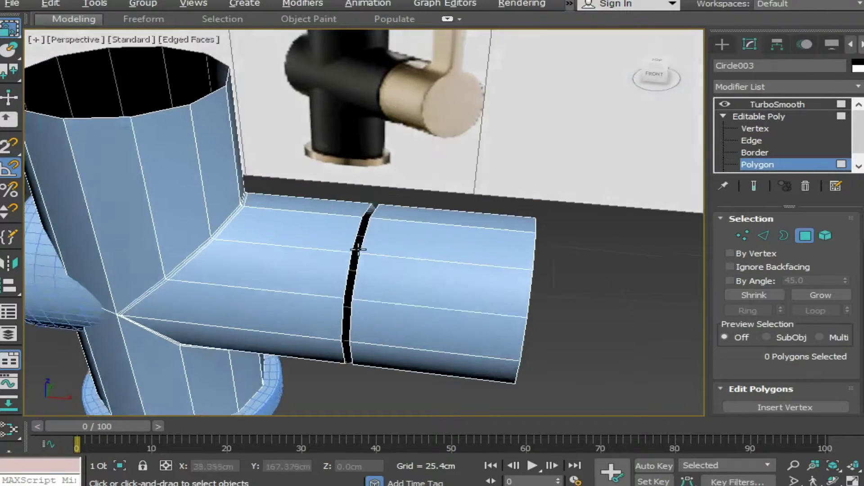
Step: Select the gap's rim edge loop and scale it inward into a groove
{"action": "left_click", "coordinate": [761, 141]}
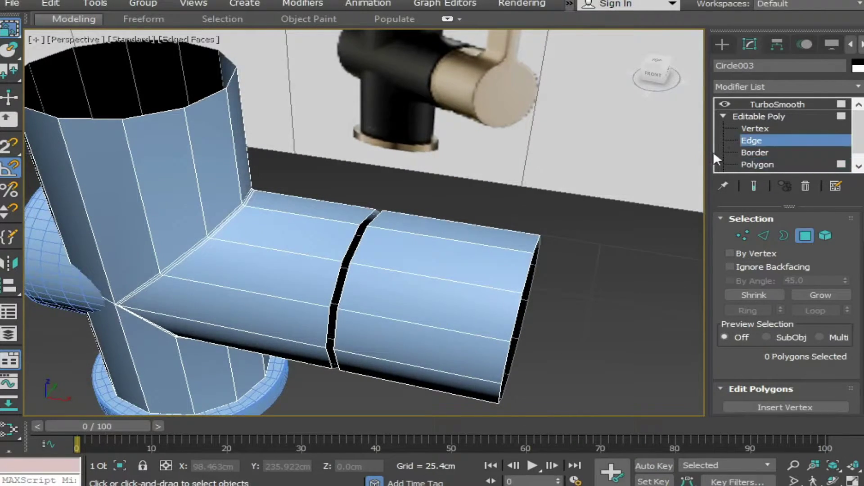
{"action": "left_click", "coordinate": [349, 257]}
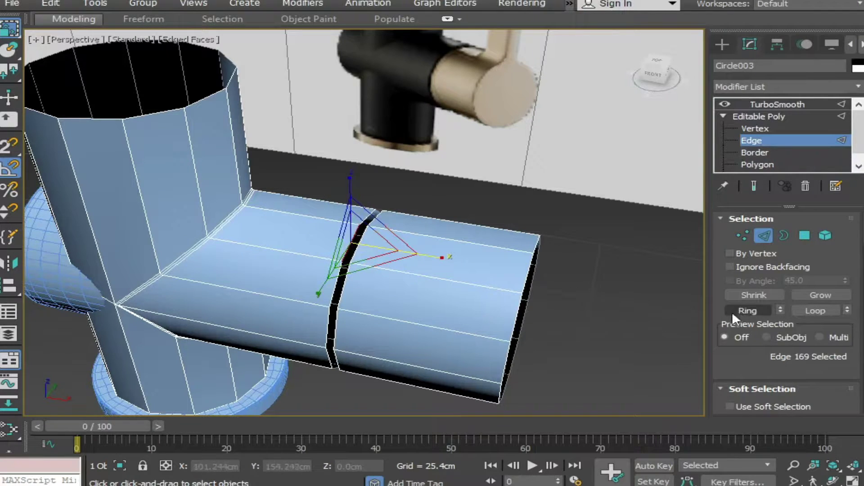
{"action": "left_click", "coordinate": [806, 311]}
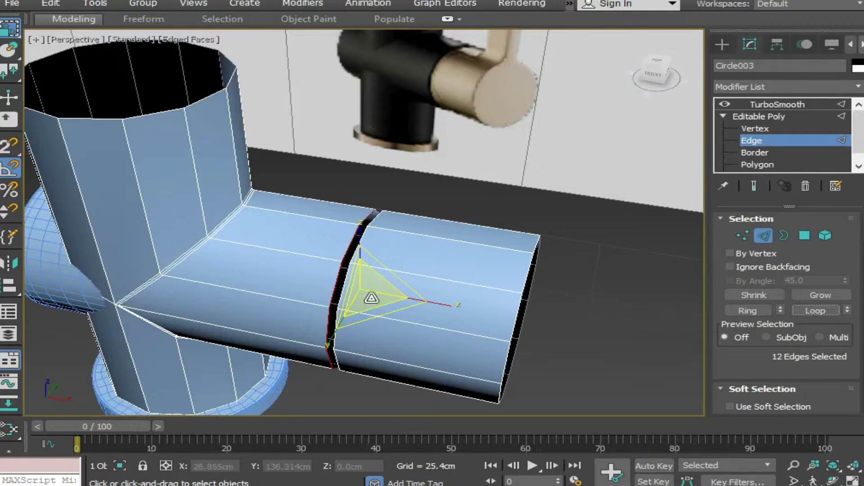
{"action": "left_click_drag", "start_coordinate": [368, 289], "coordinate": [383, 305]}
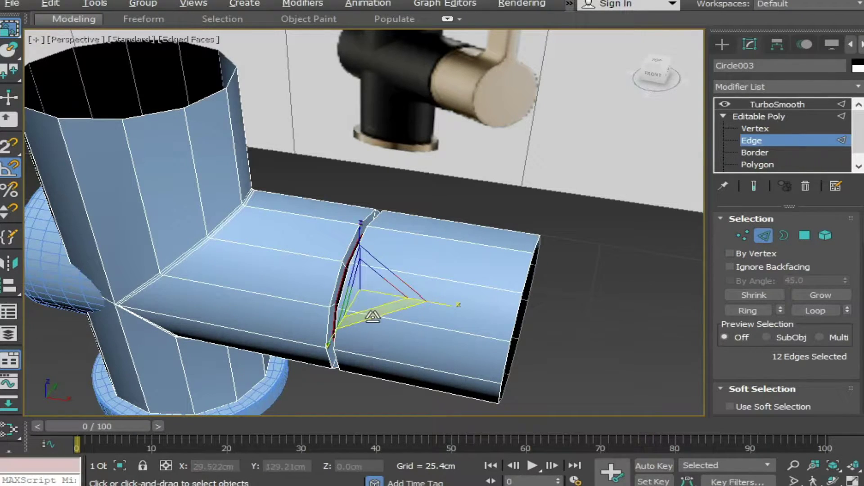
{"action": "middle_click_drag", "start_coordinate": [386, 308], "coordinate": [385, 310], "text": "alt"}
Step: Move both border edge loops along X to narrow the gap
{"action": "key", "text": "w"}
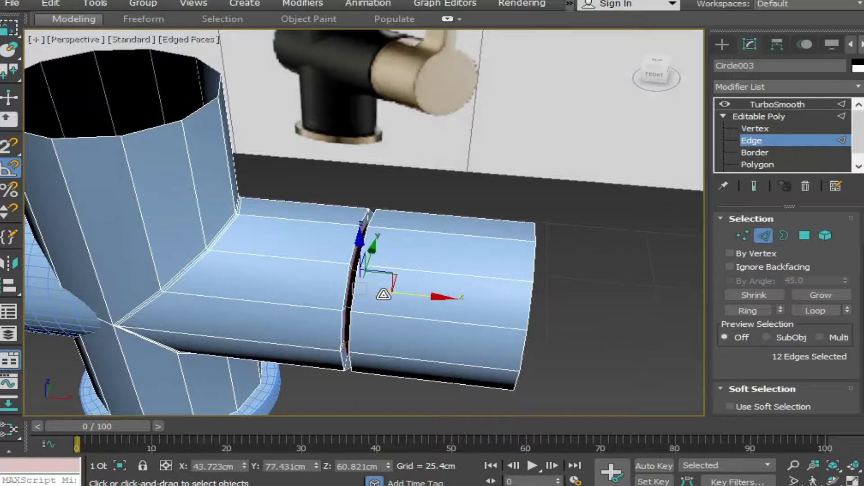
{"action": "left_click_drag", "start_coordinate": [430, 299], "coordinate": [440, 302]}
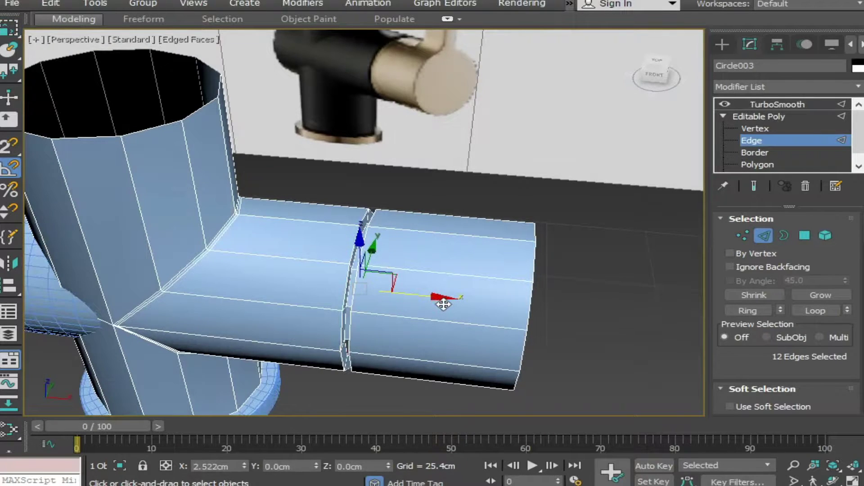
{"action": "left_click", "coordinate": [506, 330]}
{"action": "middle_click_drag", "start_coordinate": [506, 330], "coordinate": [492, 312], "text": "alt"}
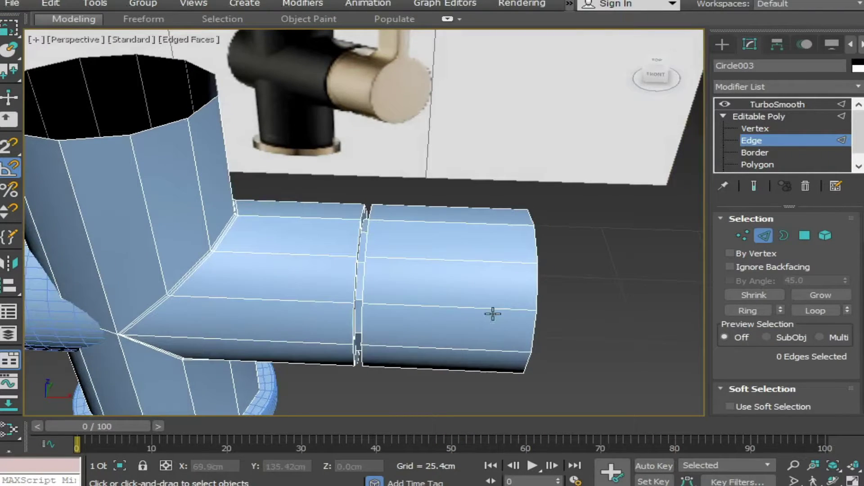
{"action": "key", "text": "w"}
{"action": "left_click_drag", "start_coordinate": [456, 291], "coordinate": [444, 294]}
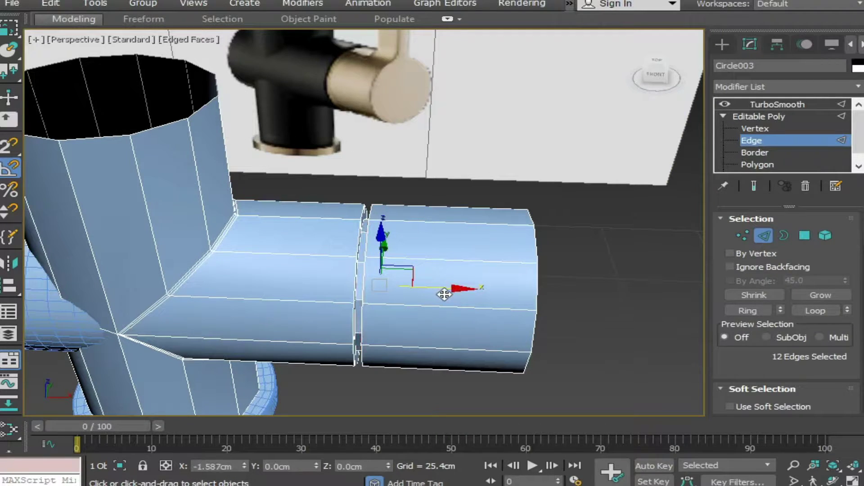
{"action": "left_click", "coordinate": [759, 116]}
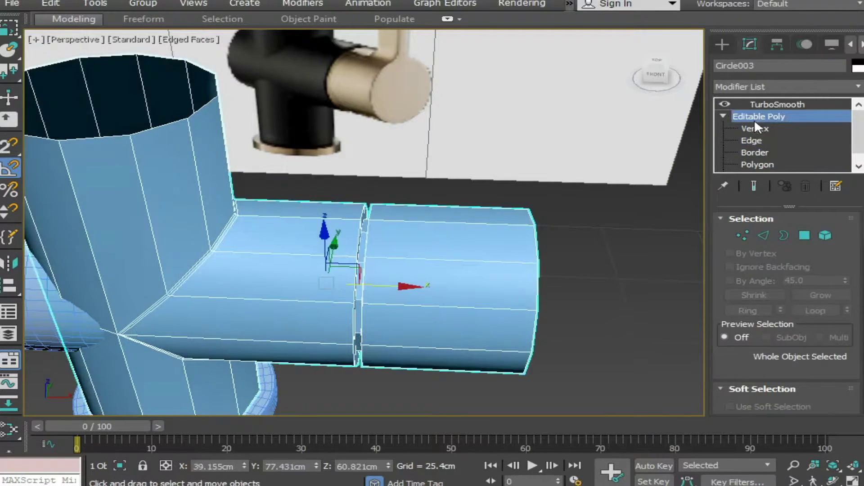
Step: Select the 12 polygons of the pipe's end section at Polygon level
{"action": "left_click", "coordinate": [758, 164]}
{"action": "mouse_move", "coordinate": [572, 232]}
{"action": "middle_mouse_down", "text": "alt"}
{"action": "mouse_move", "coordinate": [527, 245]}
{"action": "mouse_move", "coordinate": [597, 193]}
{"action": "middle_mouse_up", "text": "alt"}
{"action": "left_click_drag", "start_coordinate": [597, 186], "coordinate": [371, 397]}
{"action": "middle_click_drag", "start_coordinate": [373, 387], "coordinate": [374, 357], "text": "alt"}
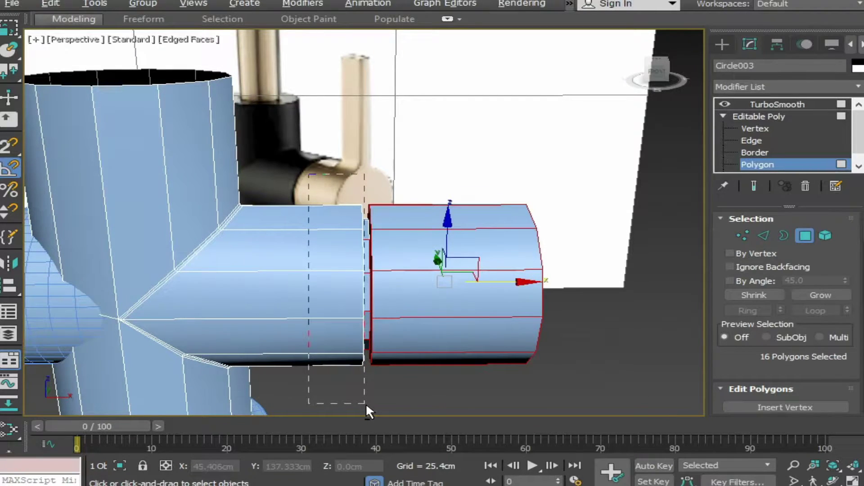
{"action": "left_click_drag", "start_coordinate": [366, 404], "coordinate": [365, 403], "text": "alt"}
{"action": "middle_click_drag", "start_coordinate": [372, 390], "coordinate": [483, 374], "text": "alt"}
{"action": "key", "text": "F3"}
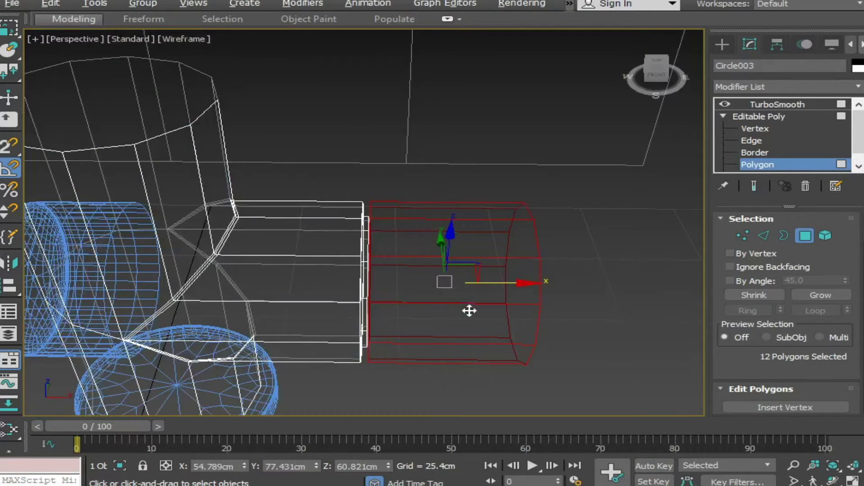
{"action": "mouse_move", "coordinate": [469, 309]}
{"action": "middle_mouse_down", "text": "alt"}
{"action": "mouse_move", "coordinate": [481, 328]}
{"action": "mouse_move", "coordinate": [468, 174]}
{"action": "mouse_move", "coordinate": [458, 171]}
{"action": "mouse_move", "coordinate": [464, 180]}
{"action": "middle_mouse_up", "text": "alt"}
Step: Detach the selected end section as a new object named Object001
{"action": "scroll", "coordinate": [855, 330], "scroll_direction": "down", "scroll_amount": 5}
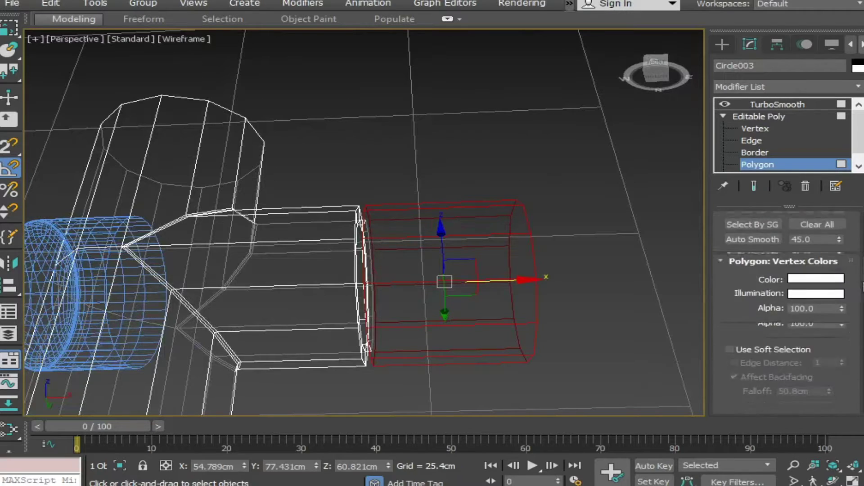
{"action": "scroll", "coordinate": [855, 330], "scroll_direction": "down", "scroll_amount": 3}
{"action": "scroll", "coordinate": [855, 330], "scroll_direction": "down", "scroll_amount": 4}
{"action": "scroll", "coordinate": [855, 330], "scroll_direction": "down", "scroll_amount": 3}
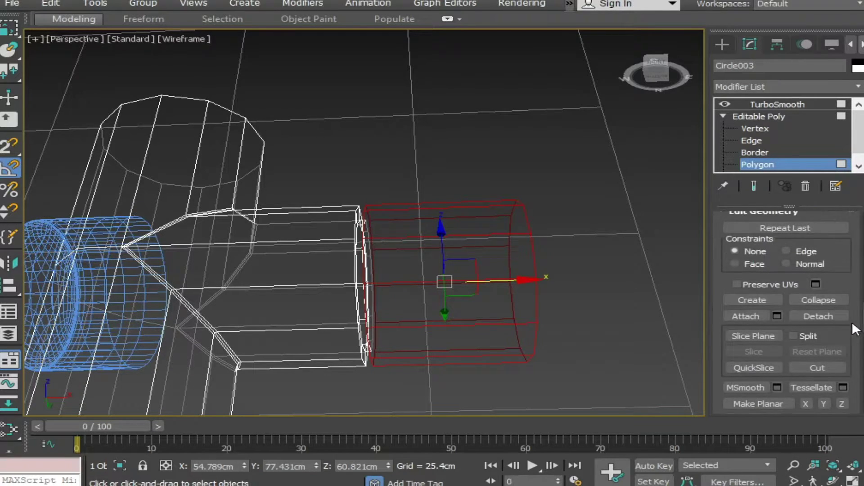
{"action": "left_click", "coordinate": [822, 317]}
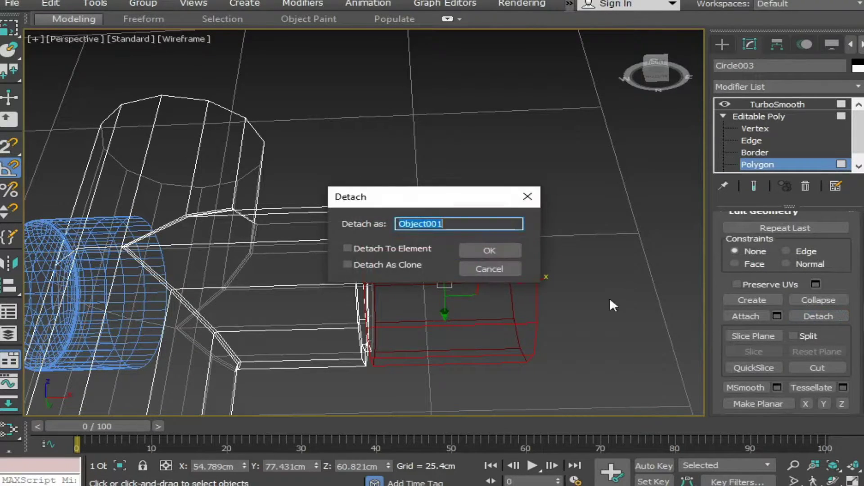
{"action": "left_click", "coordinate": [487, 254]}
Step: Slide Object001 outward along the pipe's X axis, away from the body
{"action": "left_click", "coordinate": [785, 115]}
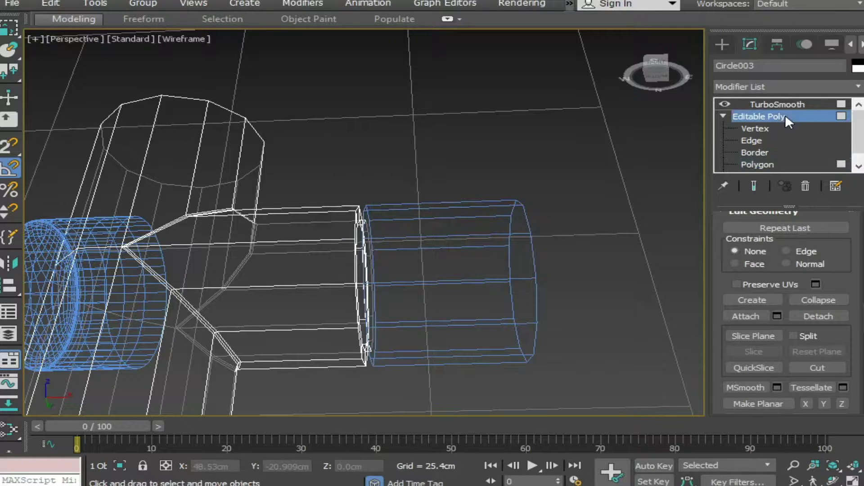
{"action": "left_click", "coordinate": [518, 232]}
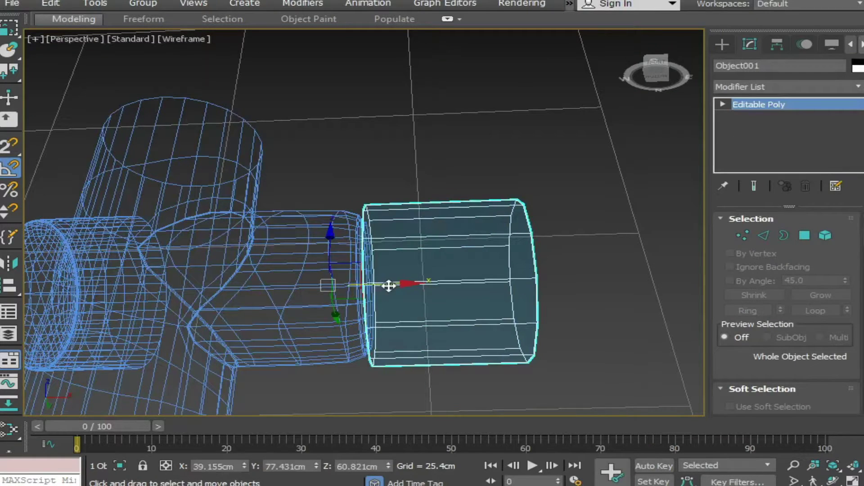
{"action": "left_click_drag", "start_coordinate": [389, 285], "coordinate": [476, 323]}
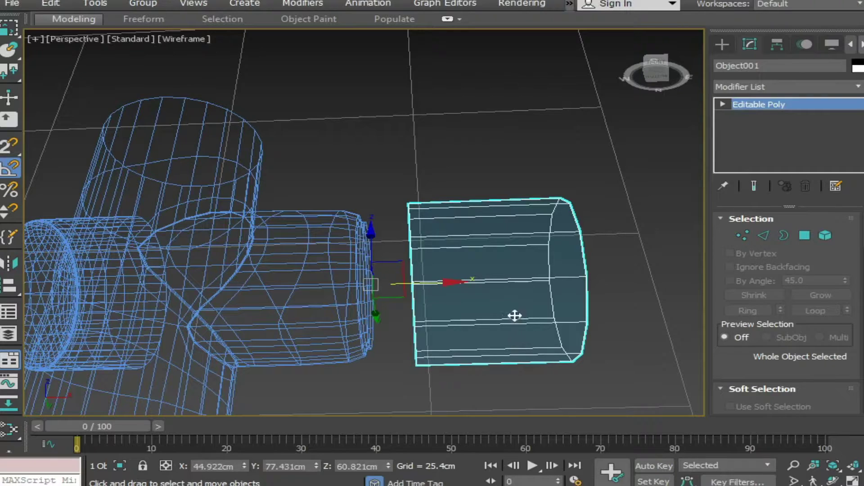
{"action": "key", "text": "F3"}
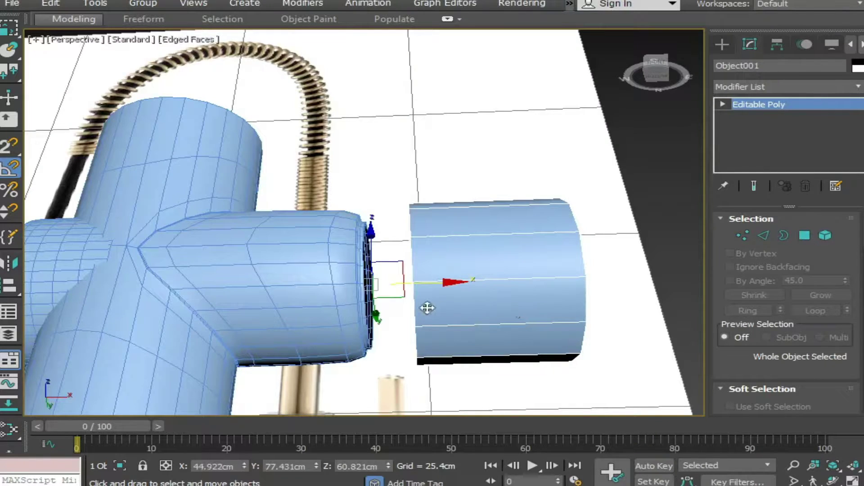
Step: Select the faucet body Circle003 at Edge level and zoom toward the pipe's open end
{"action": "left_click", "coordinate": [511, 160]}
{"action": "mouse_move", "coordinate": [512, 161]}
{"action": "middle_mouse_down", "text": "alt"}
{"action": "mouse_move", "coordinate": [439, 257]}
{"action": "mouse_move", "coordinate": [347, 305]}
{"action": "middle_mouse_up", "text": "alt"}
{"action": "left_click", "coordinate": [329, 309]}
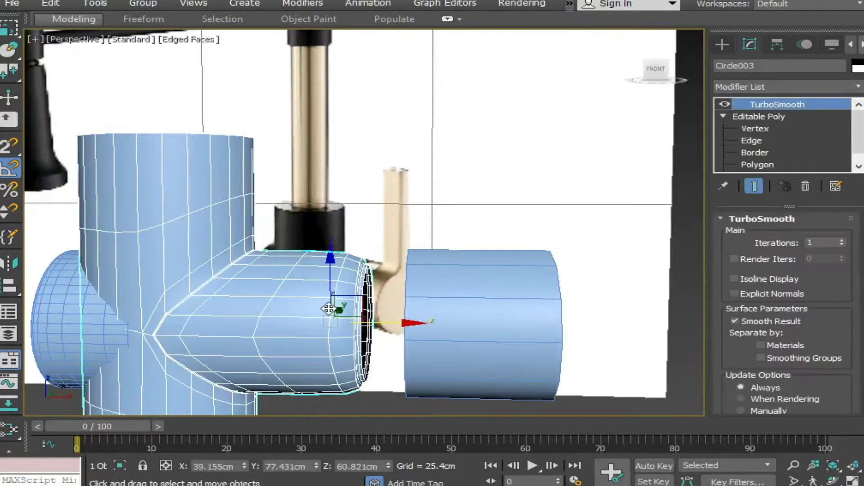
{"action": "left_click", "coordinate": [752, 135]}
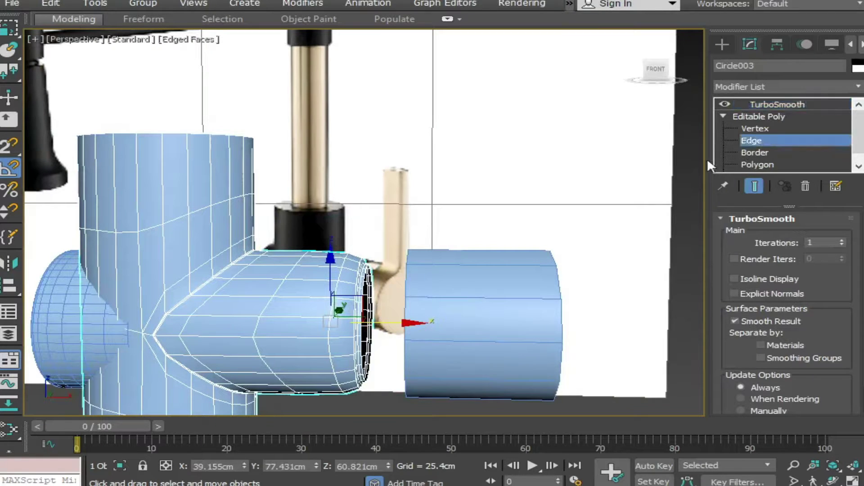
{"action": "middle_click_drag", "start_coordinate": [423, 239], "coordinate": [434, 221]}
{"action": "scroll", "coordinate": [323, 308], "scroll_direction": "up", "scroll_amount": 2}
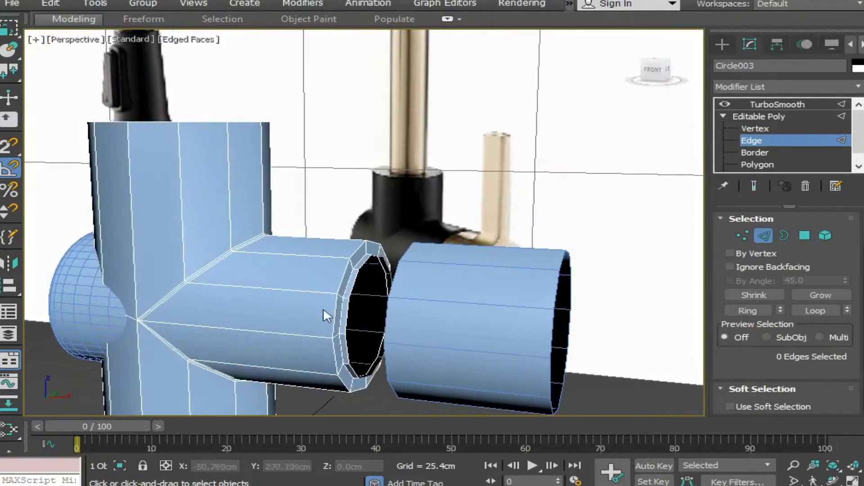
{"action": "scroll", "coordinate": [346, 276], "scroll_direction": "up", "scroll_amount": 4}
Step: Loop-select the 24 rim edges at the pipe's cut end and apply a Chamfer
{"action": "left_click", "coordinate": [348, 264]}
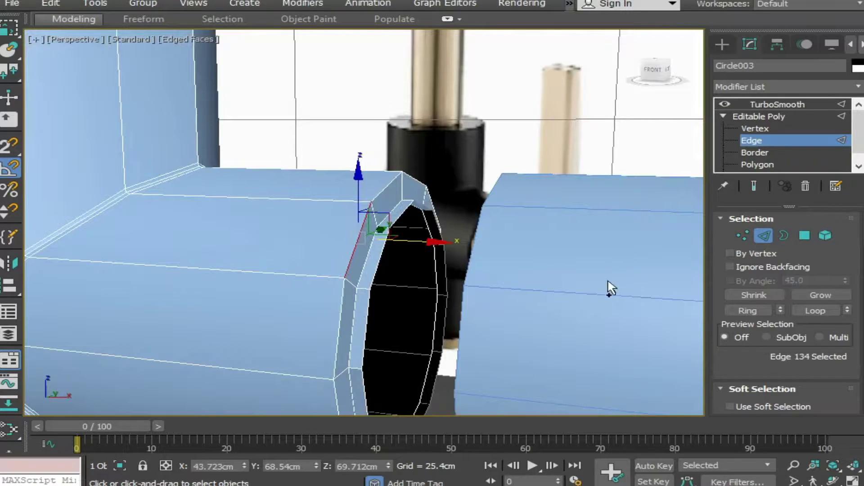
{"action": "left_click", "coordinate": [809, 313]}
{"action": "right_click", "coordinate": [352, 207]}
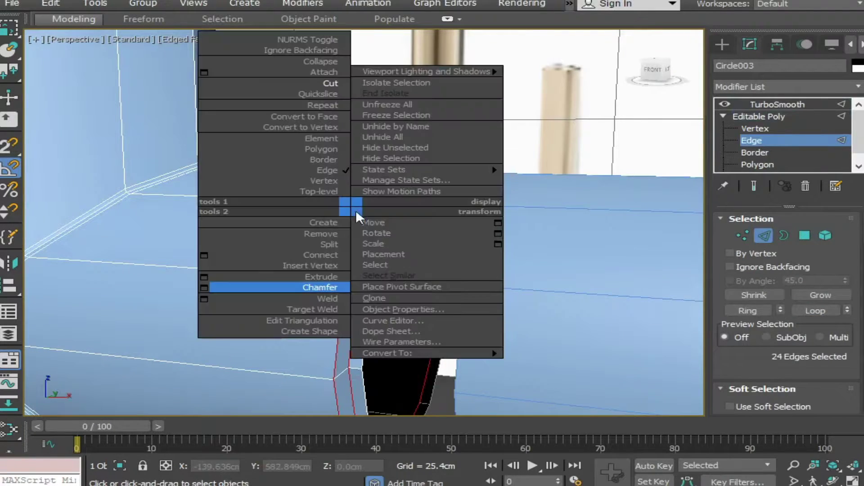
{"action": "left_click", "coordinate": [204, 291]}
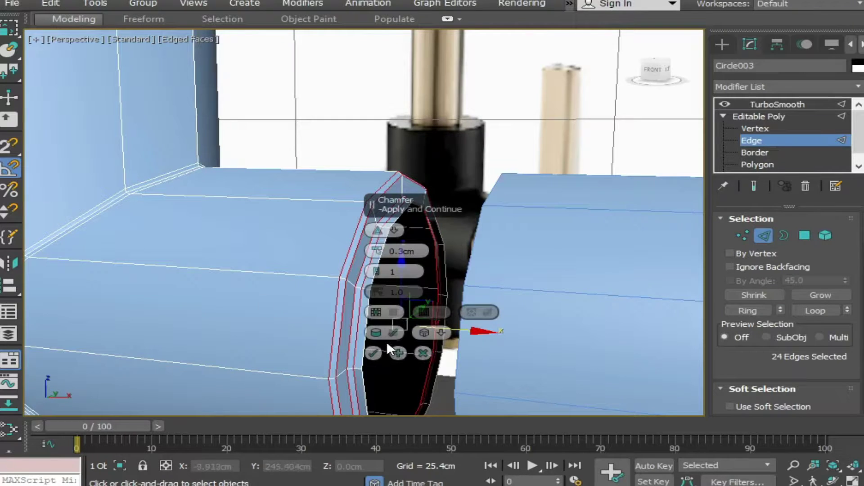
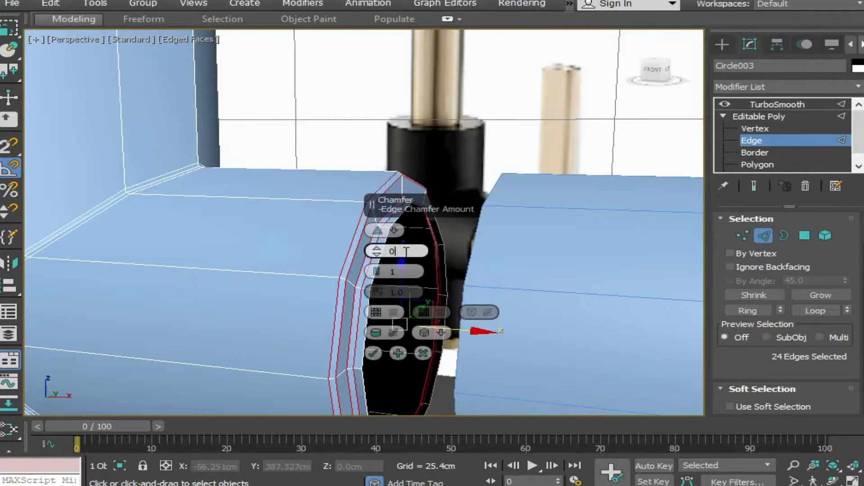
Step: Chamfer the collar edges by 0.2cm and view the TurboSmoothed result
{"action": "type", "text": ".2cm"}
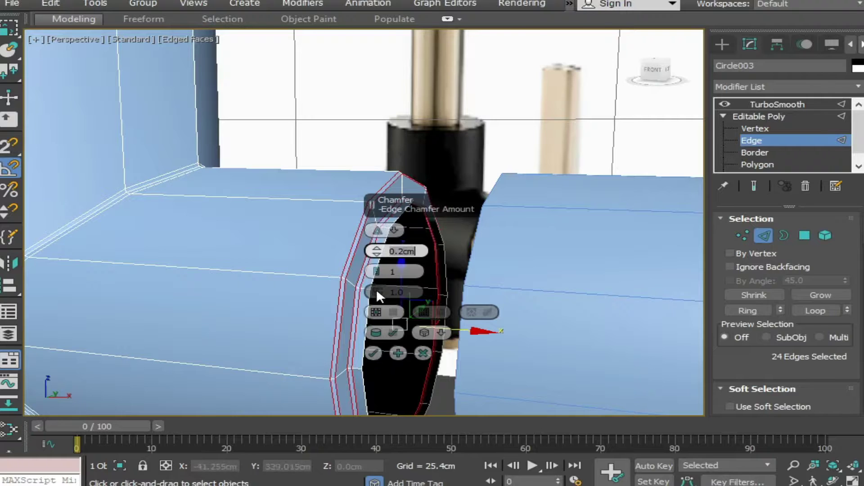
{"action": "key", "text": "Return"}
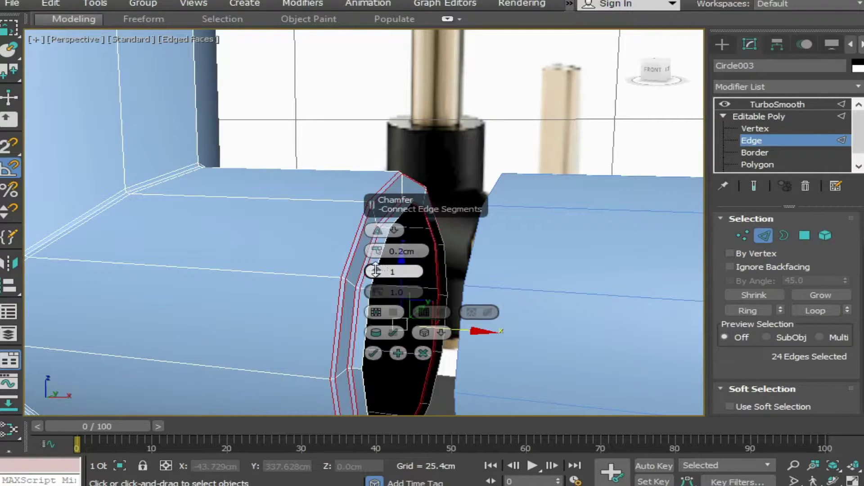
{"action": "left_click", "coordinate": [374, 353]}
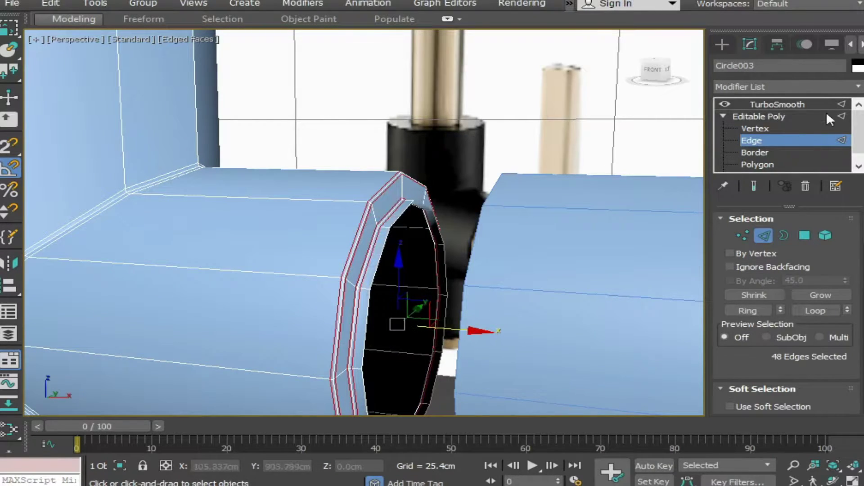
{"action": "left_click", "coordinate": [796, 105]}
{"action": "left_click", "coordinate": [536, 135]}
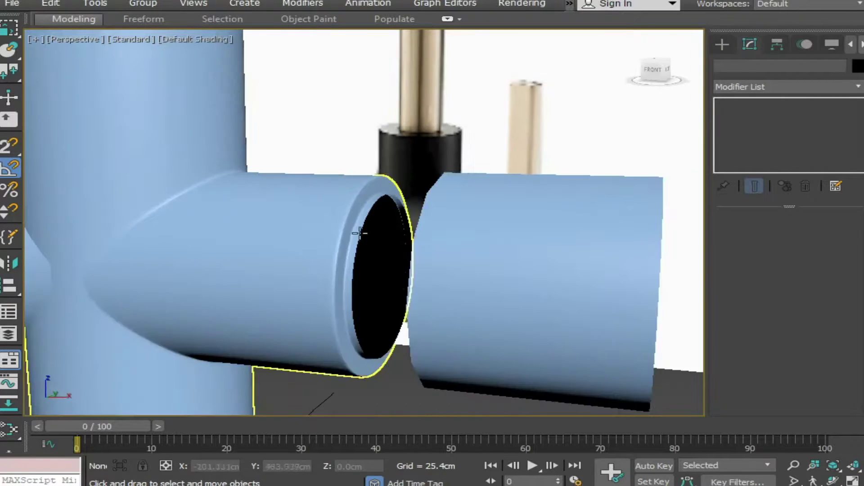
{"action": "mouse_move", "coordinate": [360, 234]}
{"action": "middle_mouse_down", "text": "alt"}
{"action": "mouse_move", "coordinate": [409, 251]}
{"action": "mouse_move", "coordinate": [253, 204]}
{"action": "middle_mouse_up", "text": "alt"}
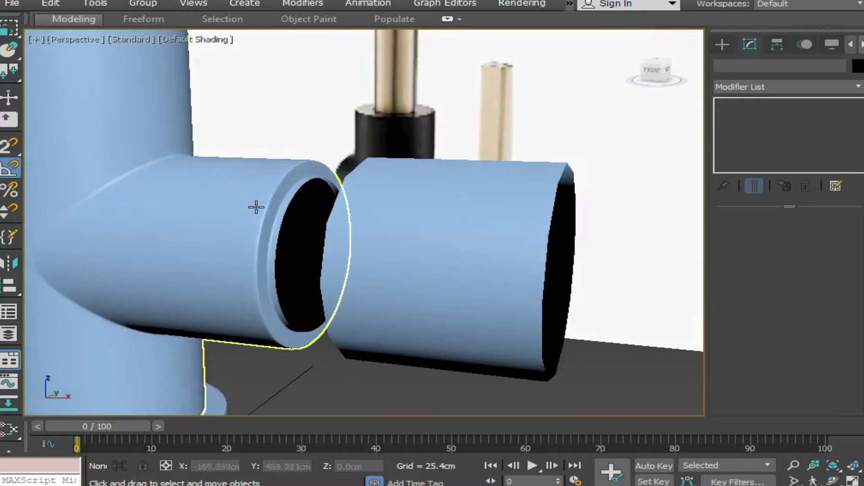
Step: Push the collar's inner open border slightly back along X
{"action": "left_click", "coordinate": [286, 221]}
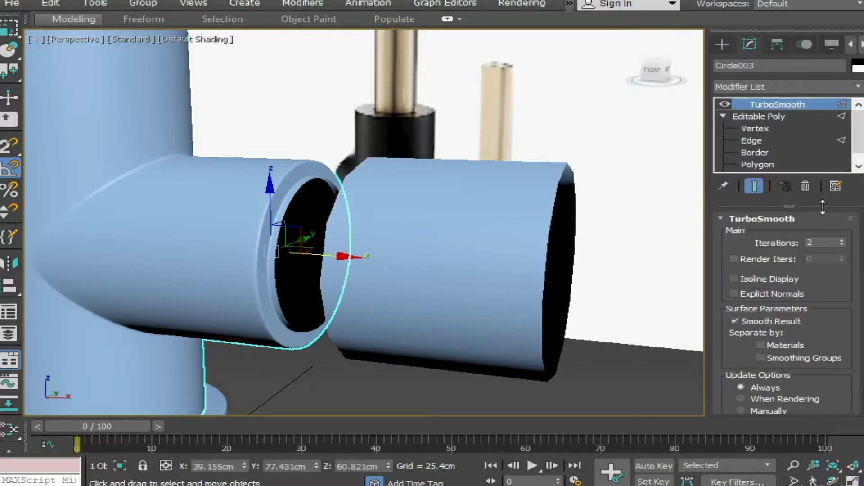
{"action": "left_click", "coordinate": [751, 141]}
{"action": "middle_click_drag", "start_coordinate": [342, 243], "coordinate": [382, 263], "text": "alt"}
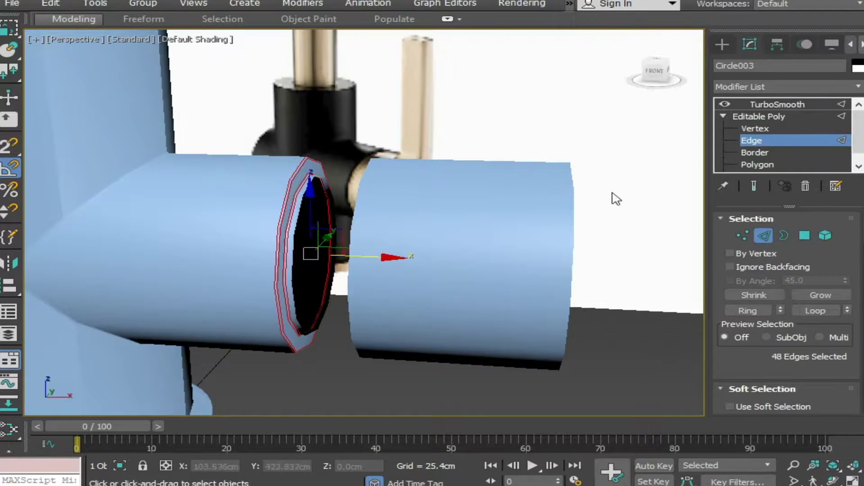
{"action": "left_click", "coordinate": [757, 153]}
{"action": "left_click", "coordinate": [302, 220]}
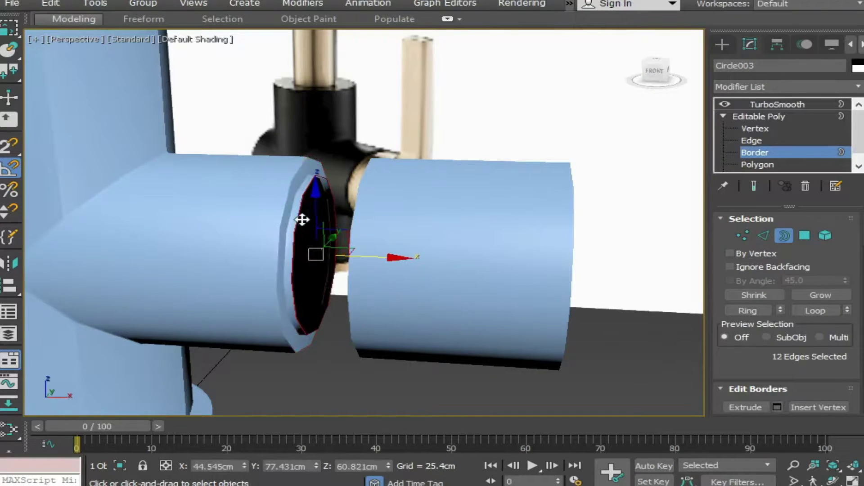
{"action": "left_click_drag", "start_coordinate": [398, 257], "coordinate": [417, 257], "text": "shift"}
{"action": "middle_click_drag", "start_coordinate": [535, 196], "coordinate": [521, 216], "text": "alt"}
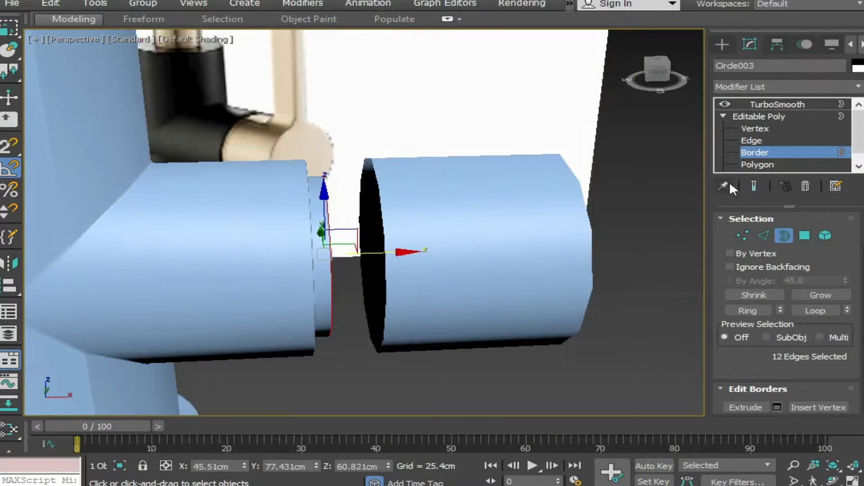
Step: Slide the right cylinder left along X to about -6.459cm against the spout pipe
{"action": "left_click", "coordinate": [762, 116]}
{"action": "left_click", "coordinate": [633, 152]}
{"action": "left_click", "coordinate": [506, 214]}
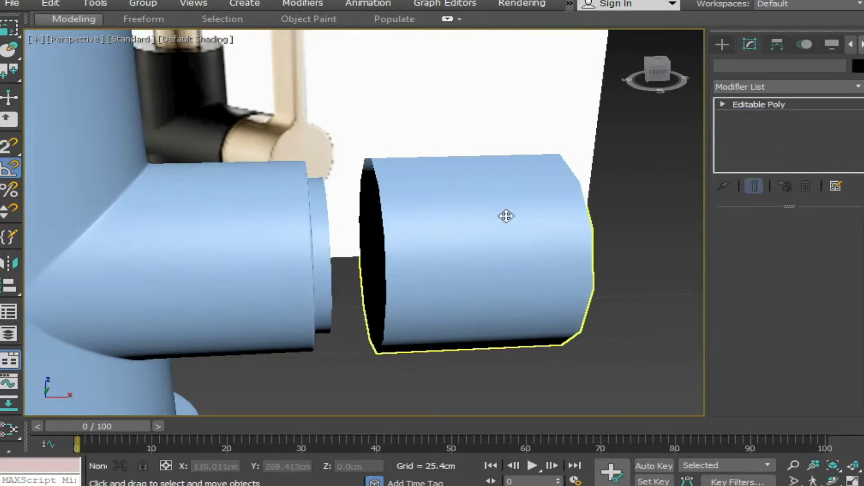
{"action": "left_click_drag", "start_coordinate": [398, 255], "coordinate": [344, 255]}
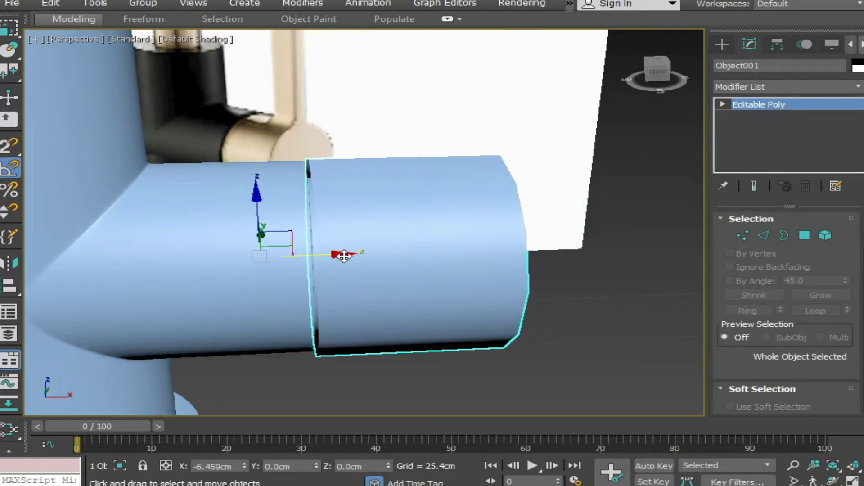
{"action": "middle_click_drag", "start_coordinate": [344, 255], "coordinate": [421, 271], "text": "alt"}
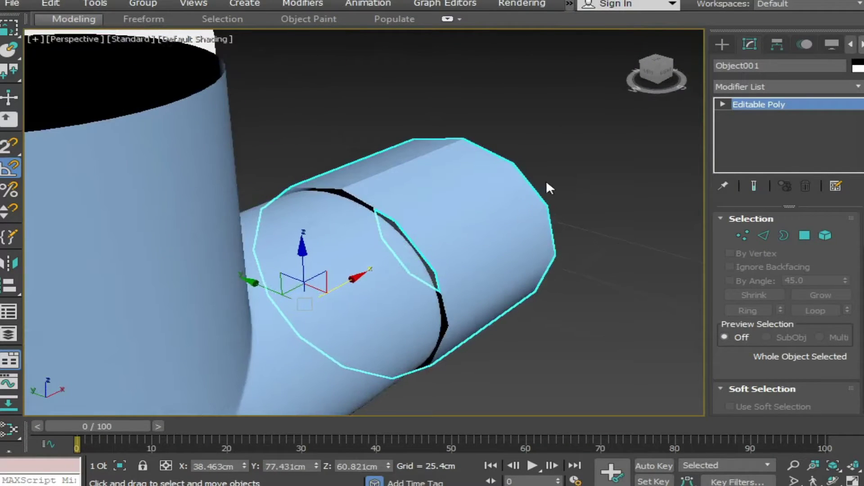
{"action": "left_click", "coordinate": [592, 182]}
Step: Scale the right cylinder's open-end border down uniformly to about 92%
{"action": "left_click", "coordinate": [380, 224]}
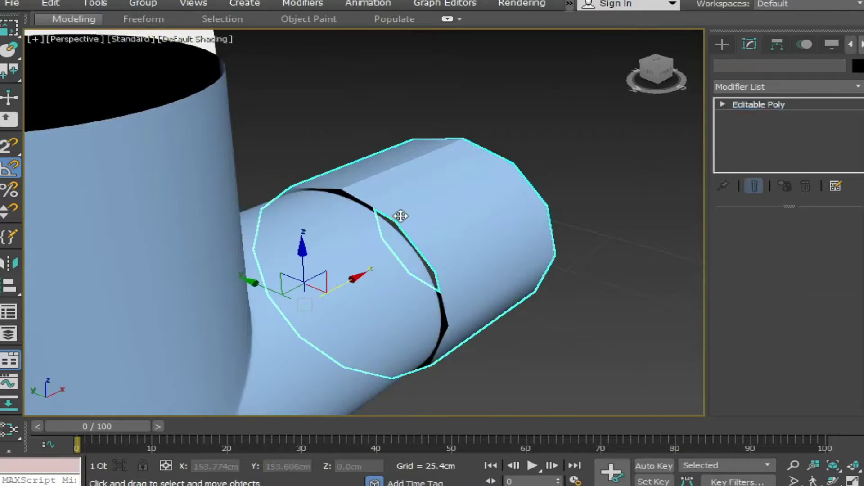
{"action": "left_click", "coordinate": [723, 104]}
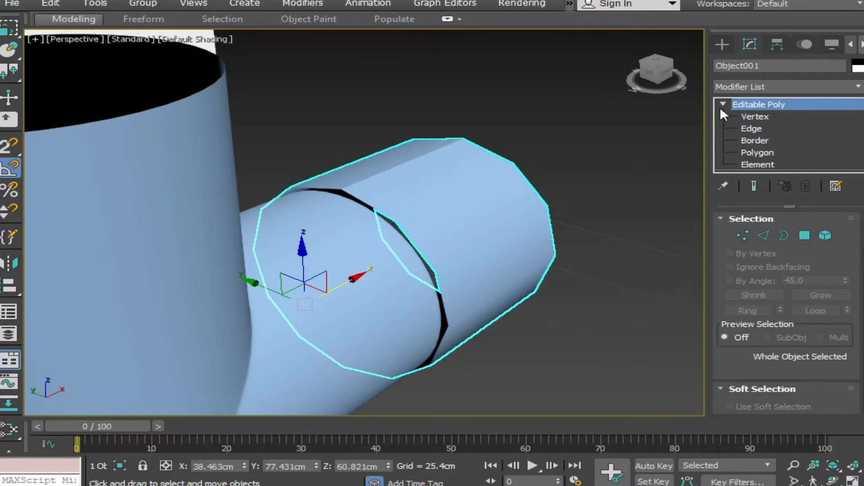
{"action": "left_click", "coordinate": [754, 140]}
{"action": "left_click", "coordinate": [366, 205]}
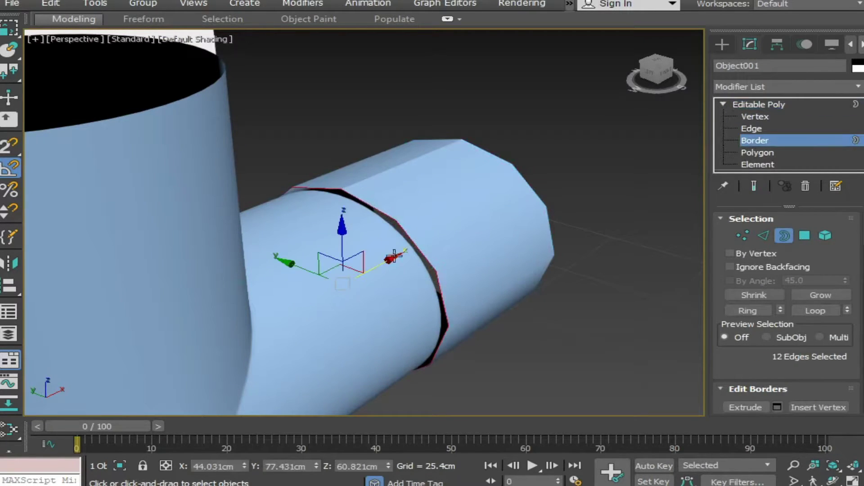
{"action": "key", "text": "r"}
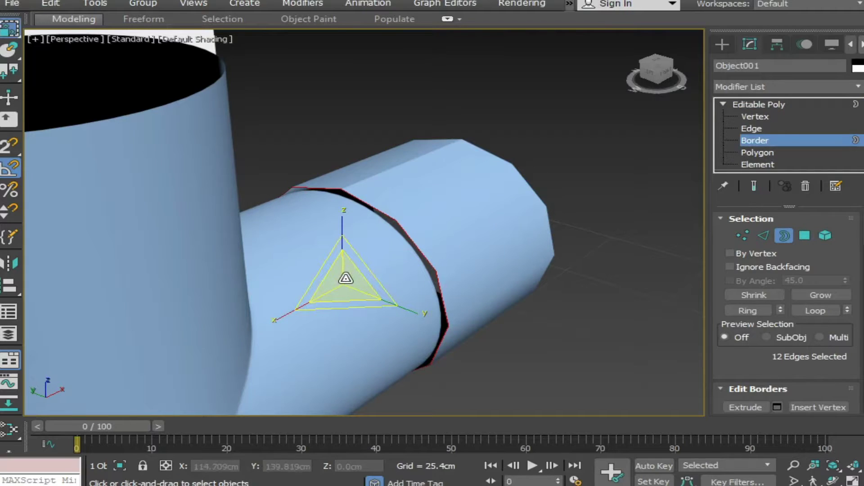
{"action": "left_click_drag", "start_coordinate": [348, 272], "coordinate": [348, 281]}
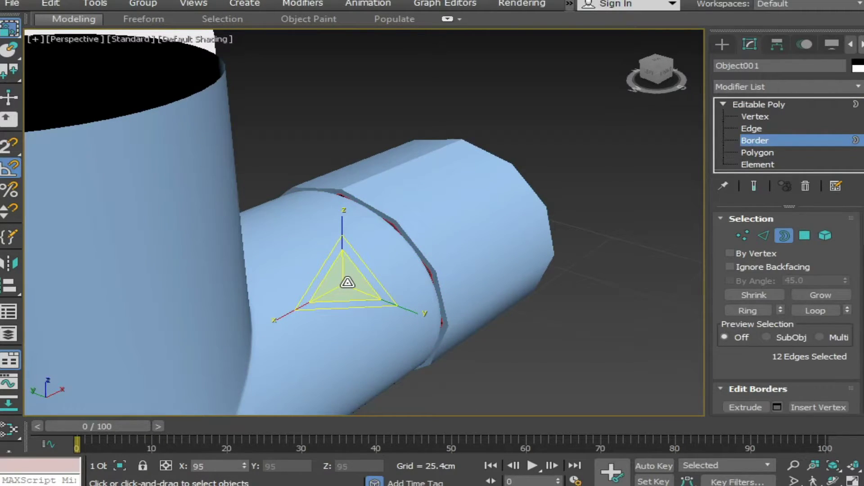
{"action": "middle_click_drag", "start_coordinate": [387, 288], "coordinate": [479, 243], "text": "alt"}
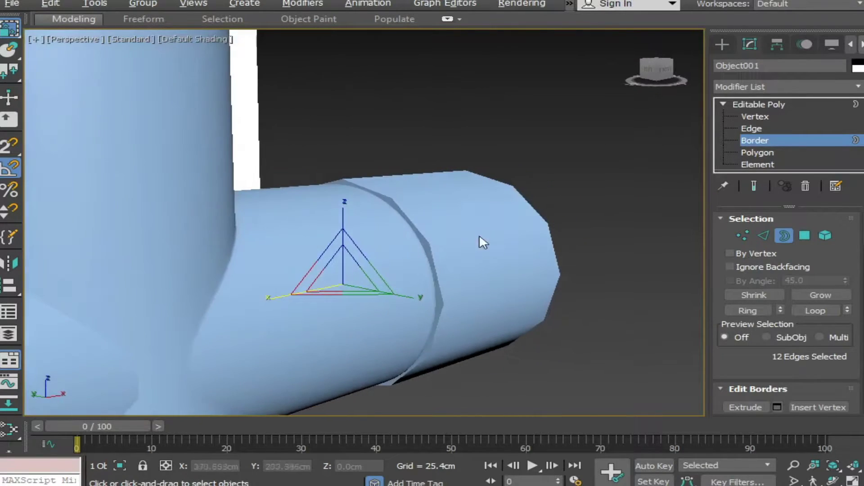
{"action": "left_click", "coordinate": [475, 126]}
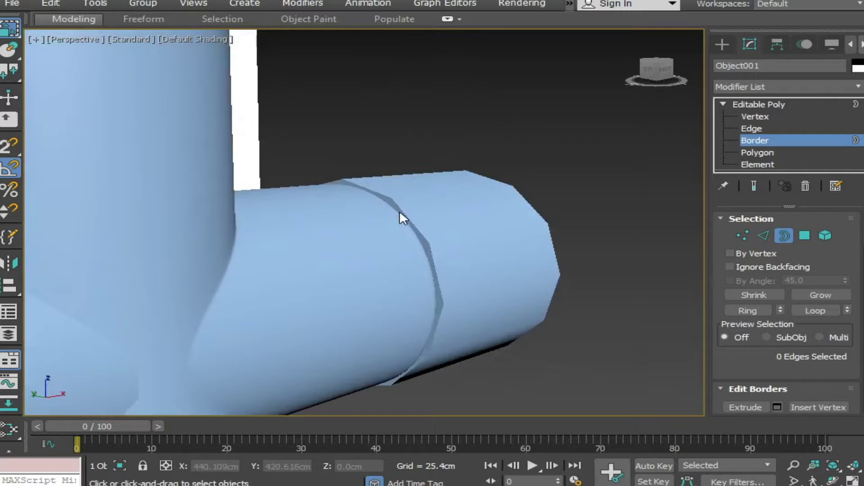
{"action": "left_click", "coordinate": [759, 128]}
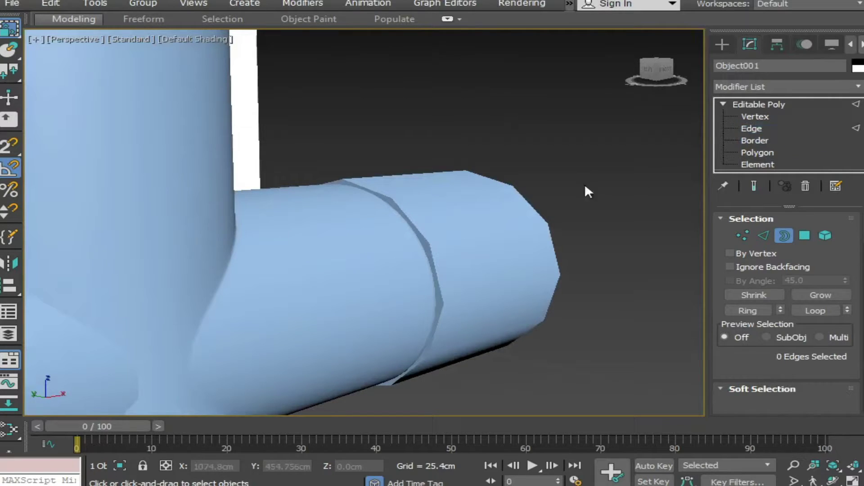
Step: Chamfer the cylinder's seam edge loop at 0.2cm with 2 segments
{"action": "double_click", "coordinate": [411, 218]}
{"action": "right_click", "coordinate": [431, 241]}
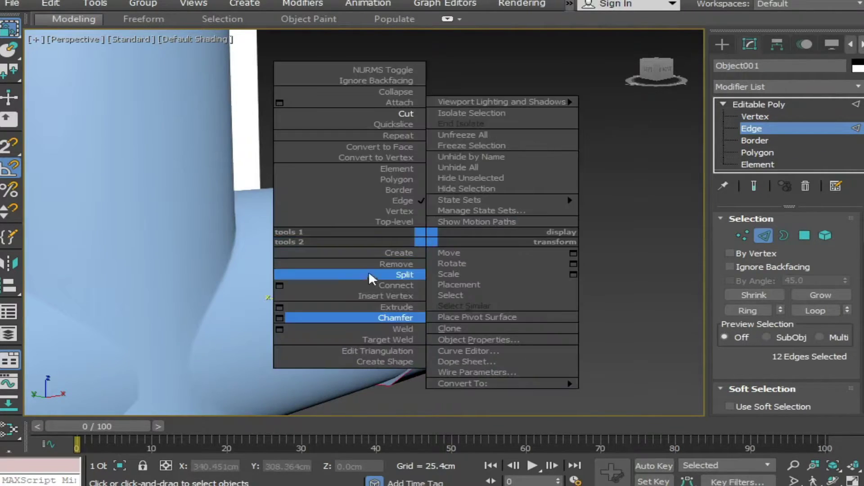
{"action": "left_click", "coordinate": [280, 315]}
{"action": "type", "text": "0."}
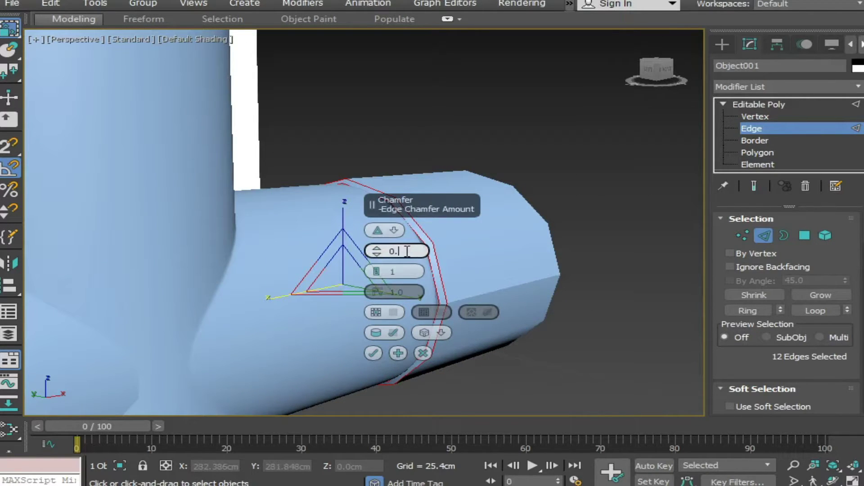
{"action": "type", "text": "2"}
{"action": "key", "text": "Return"}
{"action": "left_click", "coordinate": [383, 272]}
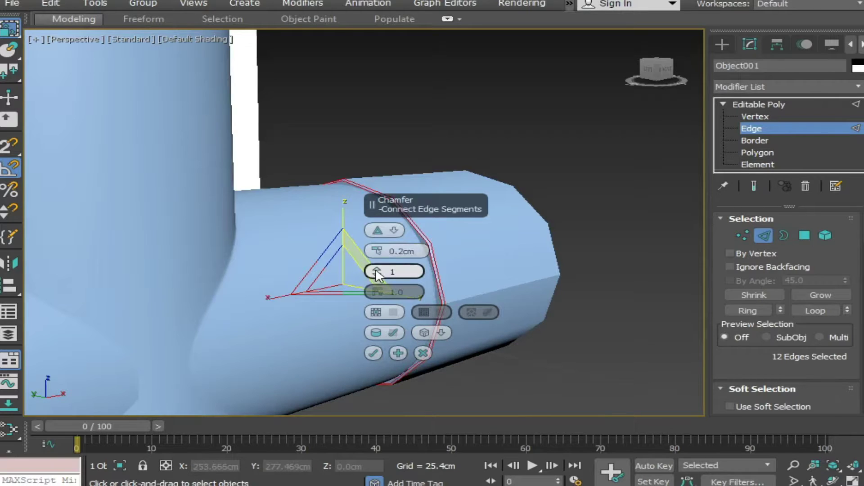
{"action": "type", "text": "2"}
{"action": "key", "text": "Return"}
{"action": "left_click", "coordinate": [373, 353]}
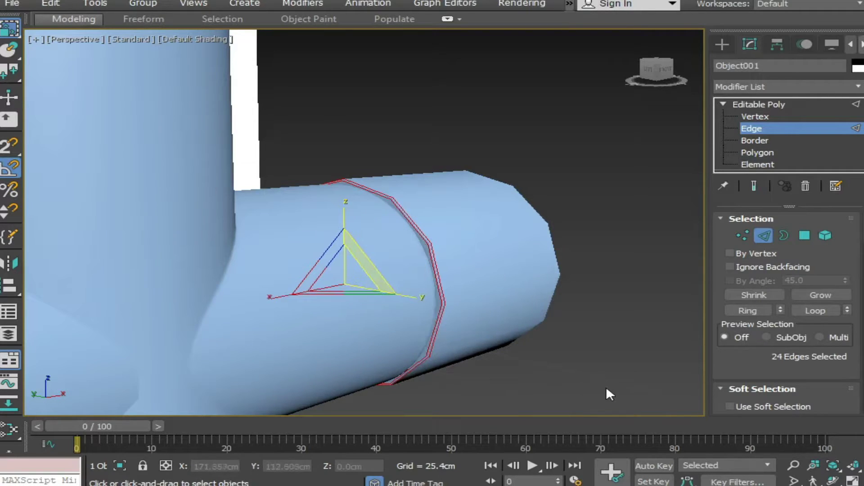
{"action": "left_click", "coordinate": [606, 387]}
{"action": "mouse_move", "coordinate": [606, 386]}
{"action": "middle_mouse_down", "text": "alt"}
{"action": "mouse_move", "coordinate": [581, 360]}
{"action": "mouse_move", "coordinate": [569, 370]}
{"action": "mouse_move", "coordinate": [525, 350]}
{"action": "mouse_move", "coordinate": [443, 332]}
{"action": "middle_mouse_up", "text": "alt"}
{"action": "key", "text": "F3"}
{"action": "key", "text": "F3"}
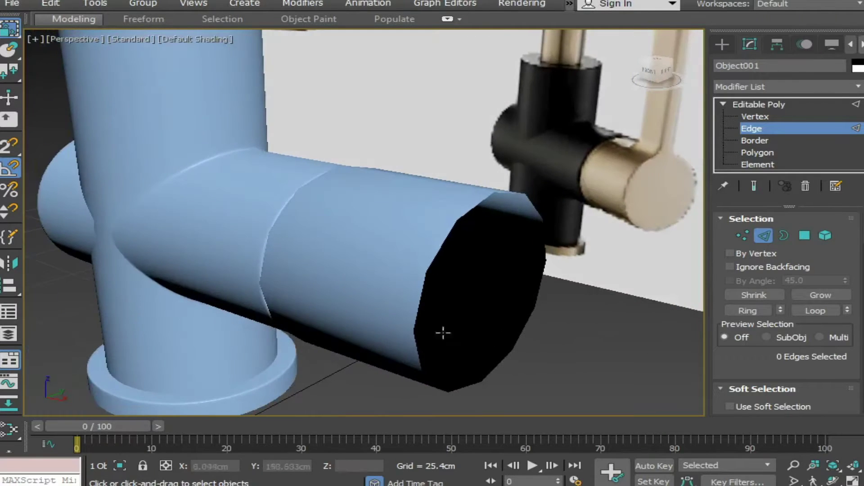
Step: Cap the cylinder's open-end border shut
{"action": "left_click", "coordinate": [763, 139]}
{"action": "left_click", "coordinate": [472, 201]}
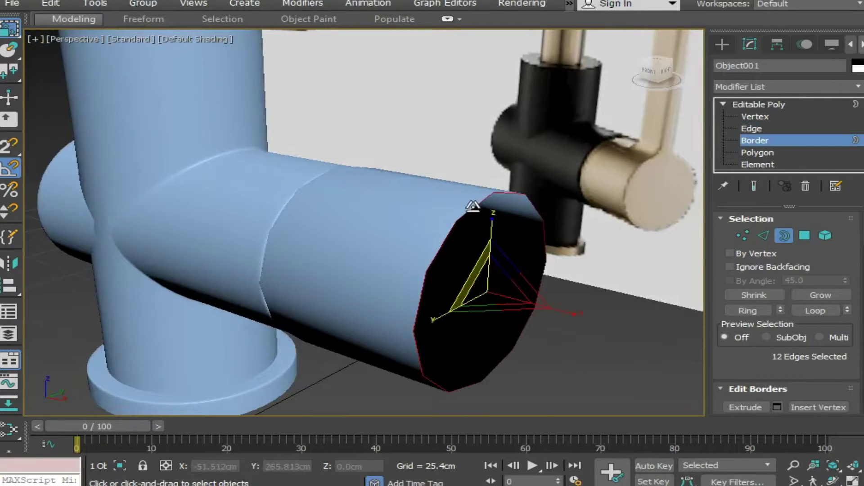
{"action": "right_click", "coordinate": [475, 194]}
{"action": "left_click", "coordinate": [452, 233]}
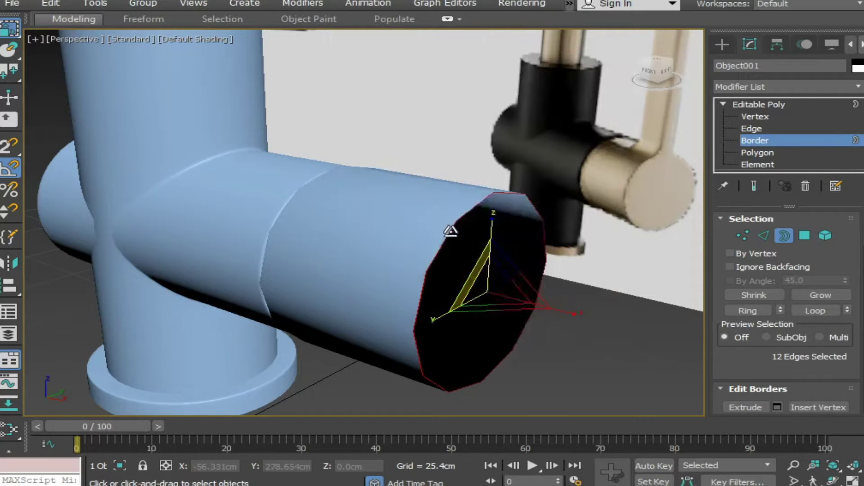
{"action": "left_click", "coordinate": [626, 361]}
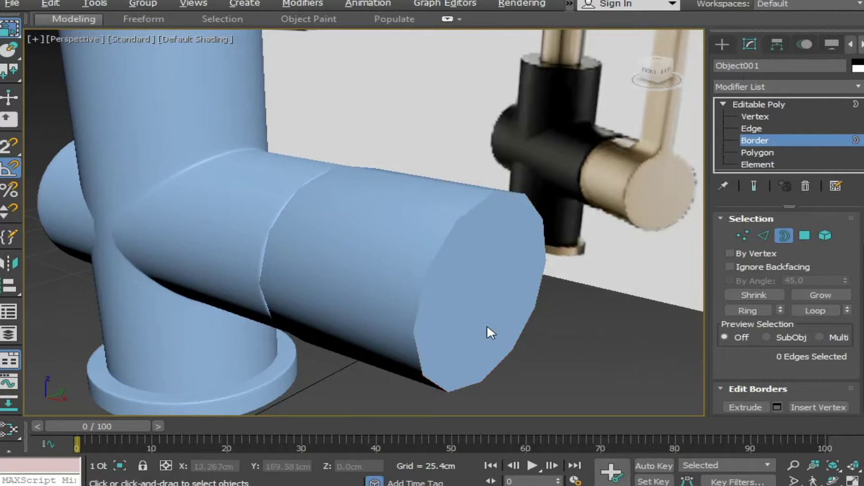
{"action": "mouse_move", "coordinate": [487, 325]}
{"action": "middle_mouse_down", "text": "alt"}
{"action": "mouse_move", "coordinate": [495, 341]}
{"action": "mouse_move", "coordinate": [472, 308]}
{"action": "middle_mouse_up", "text": "alt"}
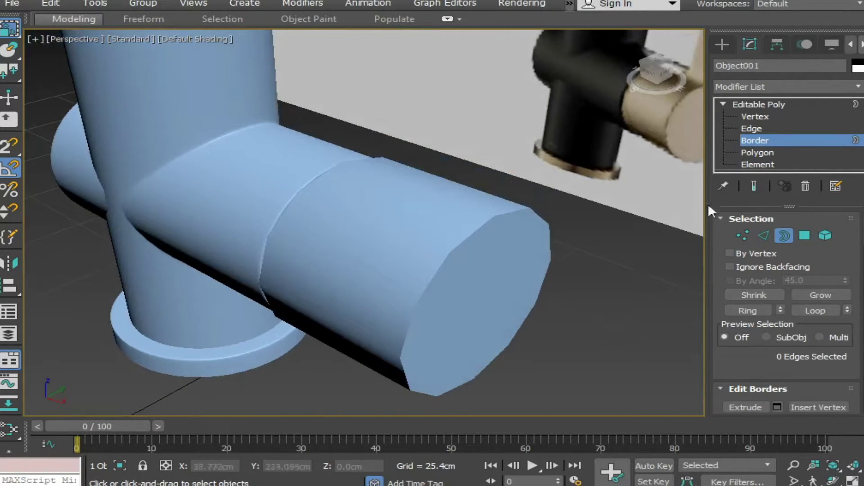
Step: Select the 12 rim edges around the collar's end cap
{"action": "left_click", "coordinate": [752, 129]}
{"action": "left_click", "coordinate": [466, 236]}
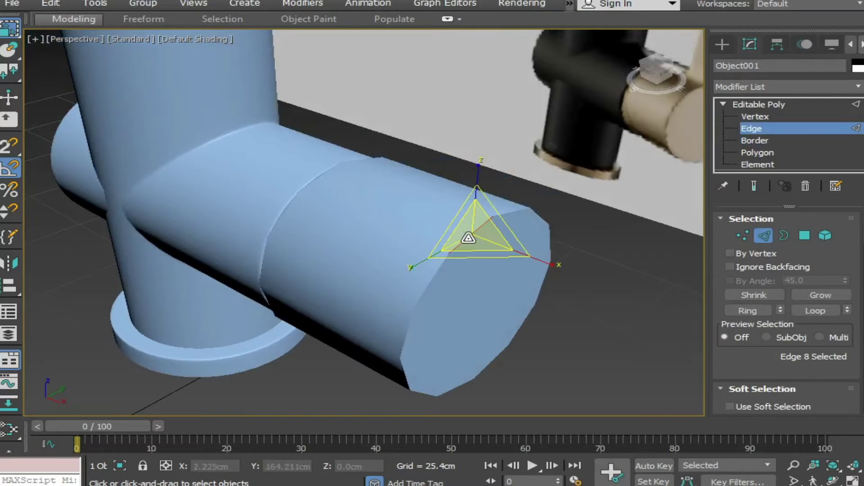
{"action": "left_click", "coordinate": [758, 152]}
{"action": "left_click", "coordinate": [536, 268]}
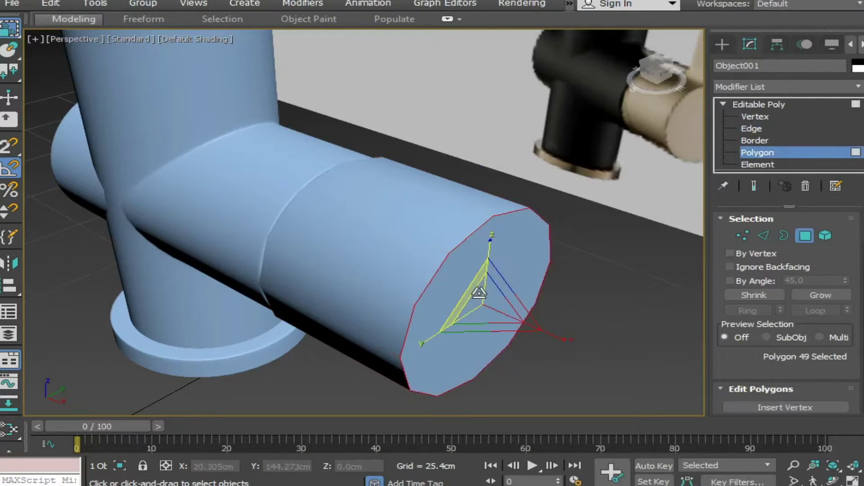
{"action": "left_click", "coordinate": [765, 230], "text": "ctrl"}
Step: Chamfer the rim edges at 0.3cm with 2 segments and turn on Edged Faces
{"action": "right_click", "coordinate": [515, 272]}
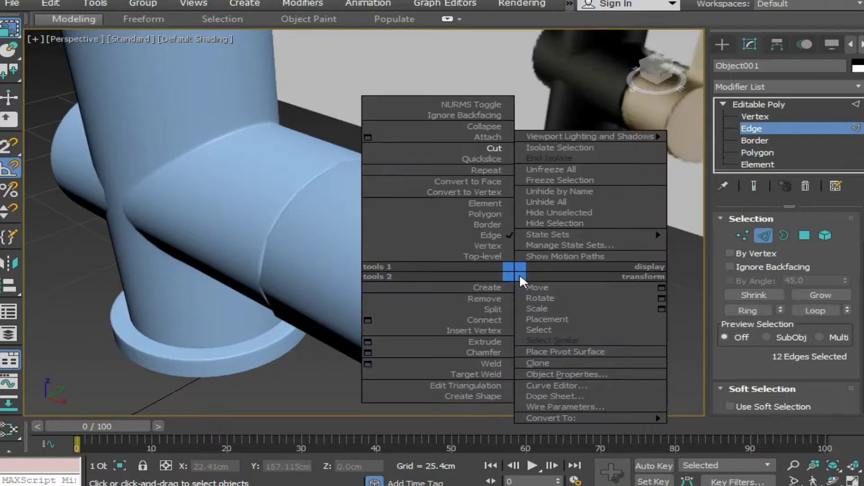
{"action": "left_click", "coordinate": [671, 324]}
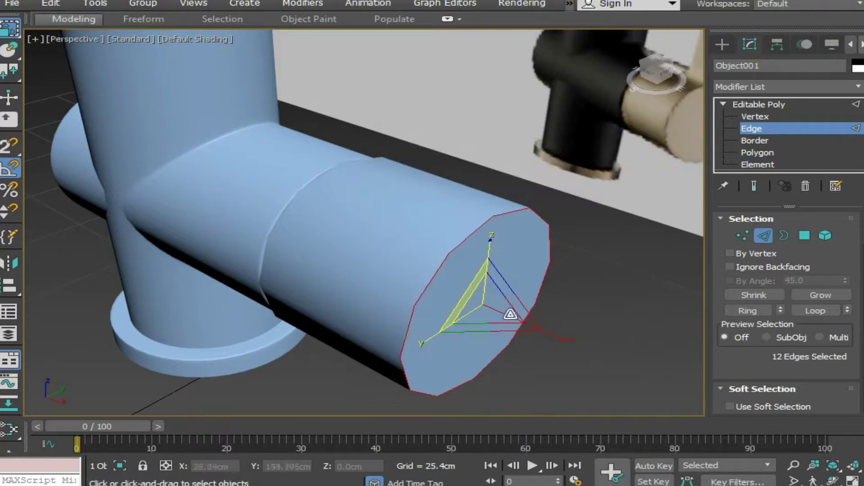
{"action": "right_click", "coordinate": [474, 307]}
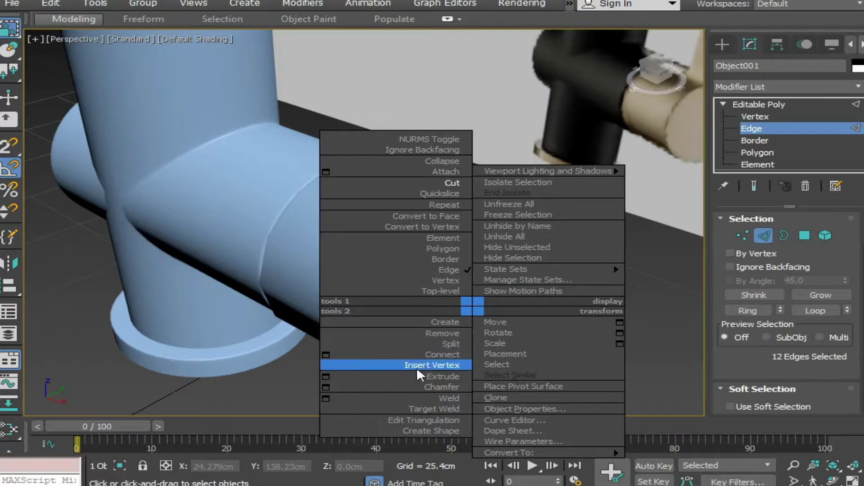
{"action": "left_click", "coordinate": [323, 386]}
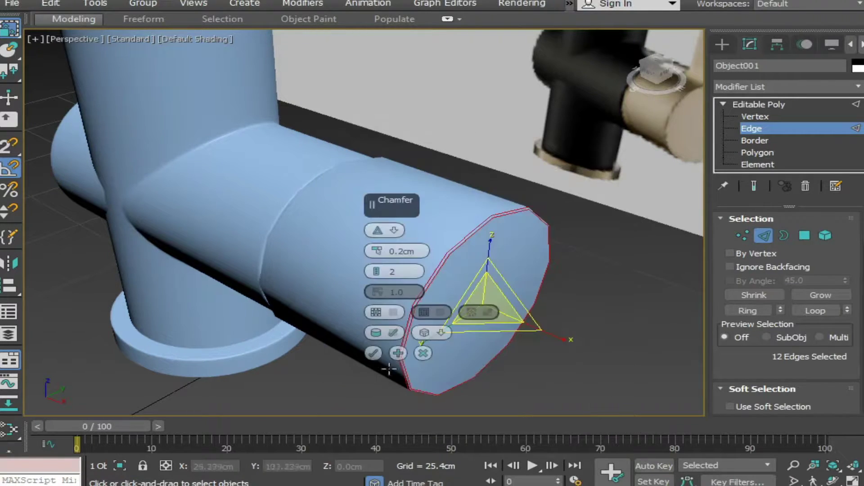
{"action": "left_click", "coordinate": [403, 251]}
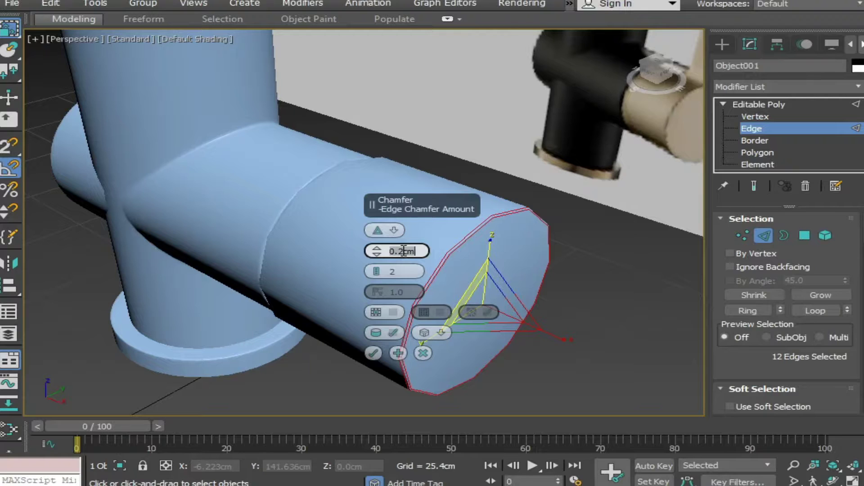
{"action": "type", "text": "3"}
{"action": "key", "text": "Return"}
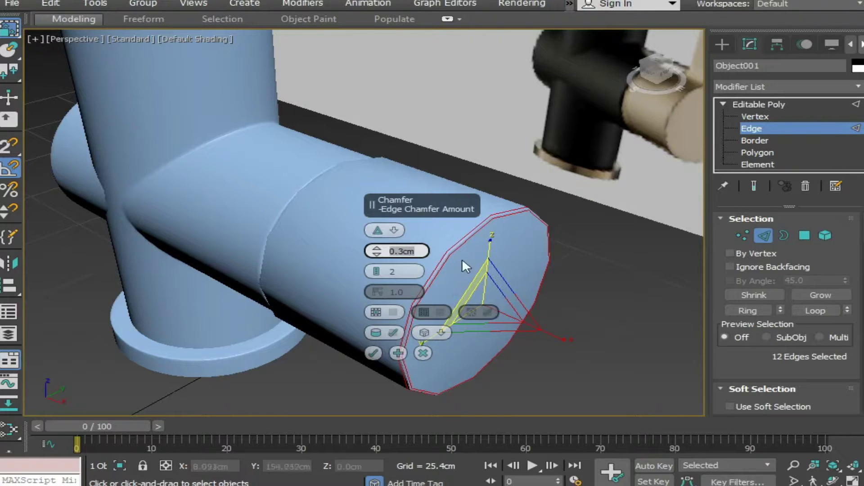
{"action": "left_click", "coordinate": [374, 354]}
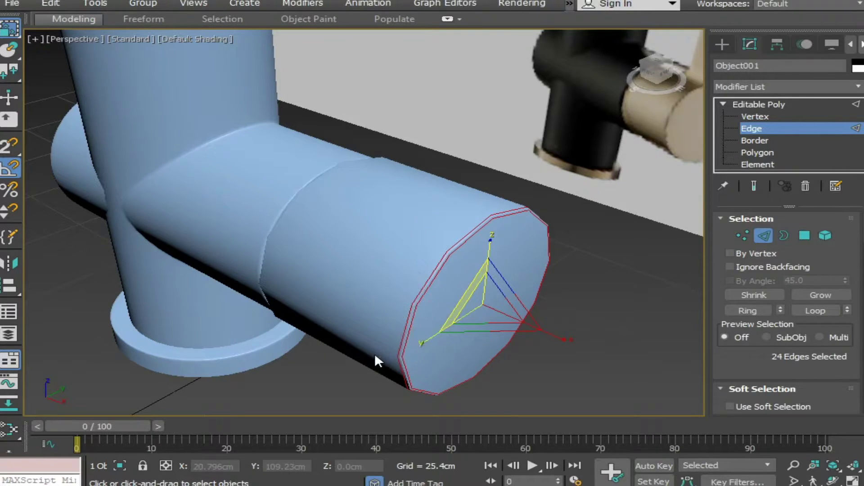
{"action": "left_click", "coordinate": [638, 360]}
{"action": "key", "text": "F4"}
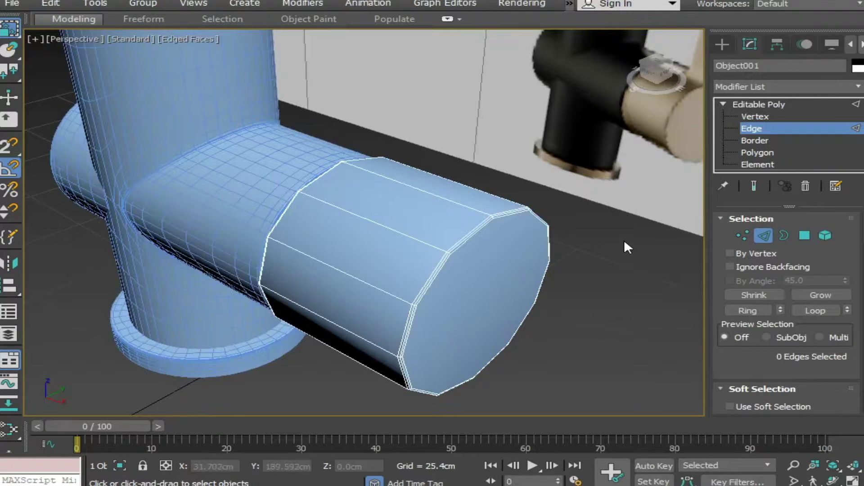
Step: Inset the collar's end-cap face twice, raising the amount to about 4.134cm
{"action": "left_click", "coordinate": [758, 152]}
{"action": "left_click", "coordinate": [482, 244]}
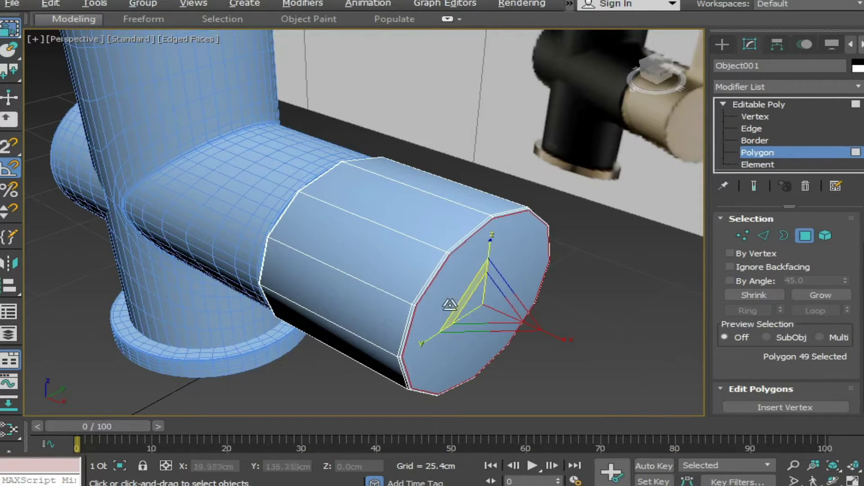
{"action": "middle_click_drag", "start_coordinate": [450, 303], "coordinate": [459, 278], "text": "alt"}
{"action": "right_click", "coordinate": [458, 278]}
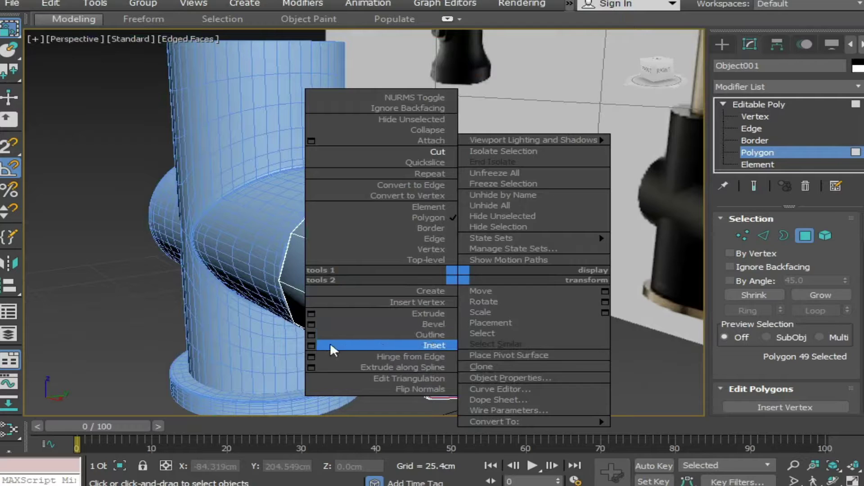
{"action": "left_click", "coordinate": [315, 344]}
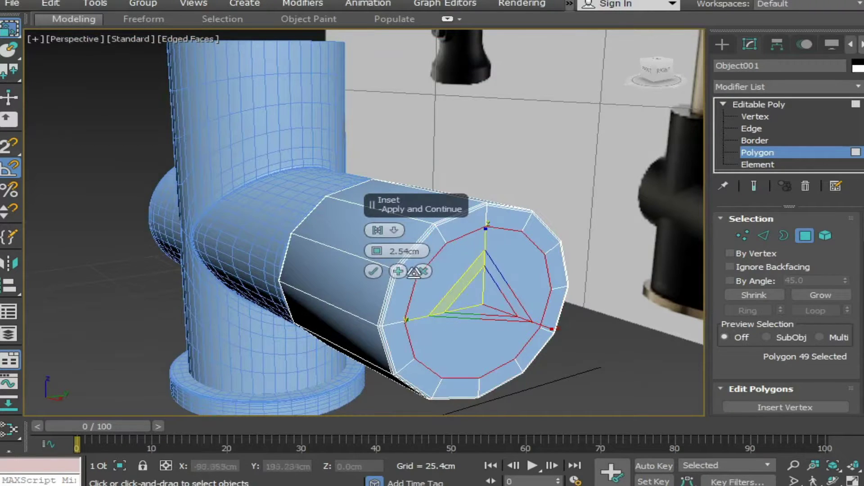
{"action": "left_click_drag", "start_coordinate": [377, 254], "coordinate": [377, 252]}
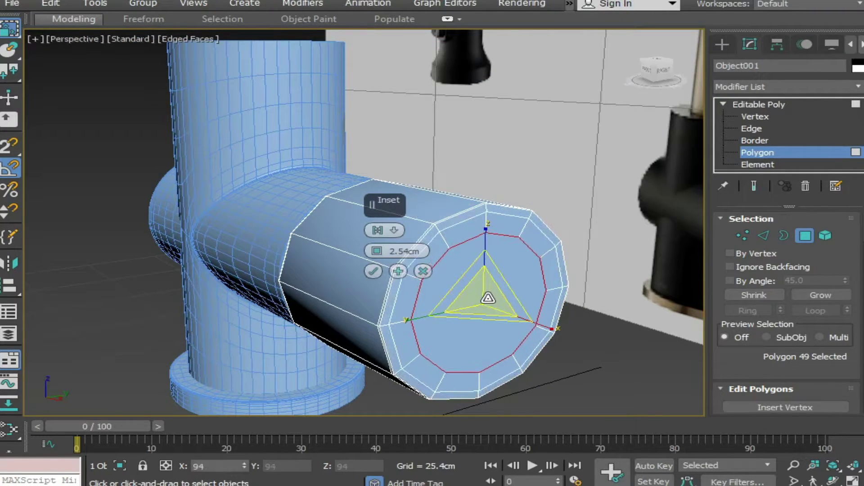
{"action": "left_click", "coordinate": [398, 271]}
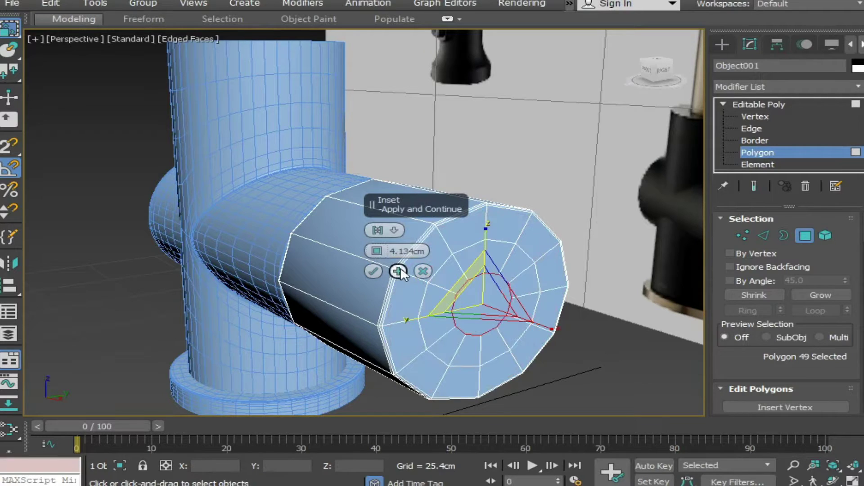
{"action": "left_click", "coordinate": [373, 271]}
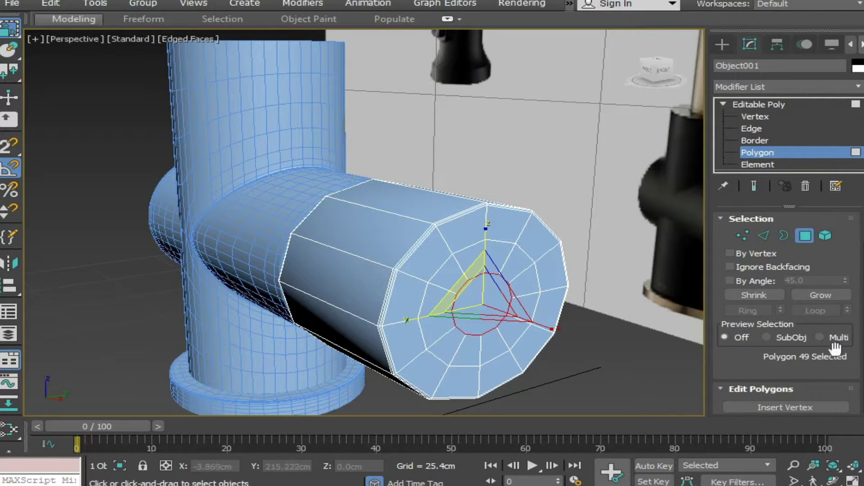
Step: Collapse the innermost cap face to a single centre point
{"action": "scroll", "coordinate": [855, 239], "scroll_direction": "down", "scroll_amount": 3}
{"action": "scroll", "coordinate": [851, 256], "scroll_direction": "down", "scroll_amount": 3}
{"action": "scroll", "coordinate": [847, 275], "scroll_direction": "down", "scroll_amount": 5}
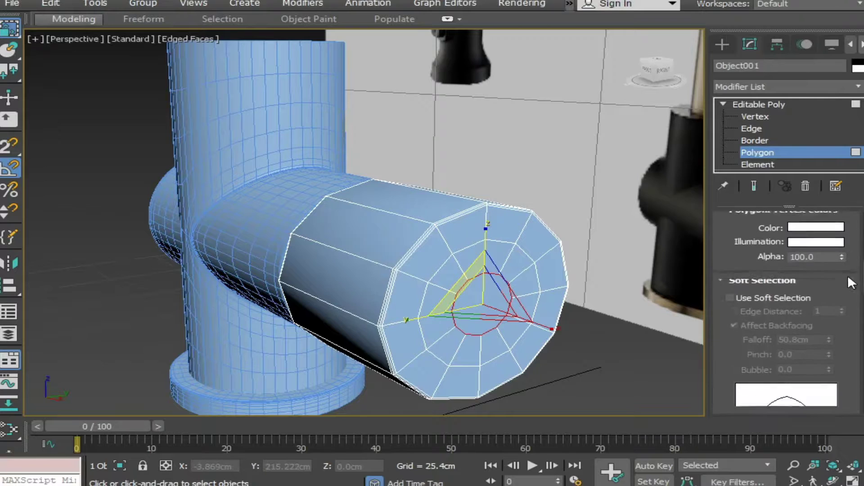
{"action": "scroll", "coordinate": [836, 292], "scroll_direction": "down", "scroll_amount": 3}
{"action": "scroll", "coordinate": [828, 301], "scroll_direction": "down", "scroll_amount": 5}
{"action": "scroll", "coordinate": [823, 309], "scroll_direction": "down", "scroll_amount": 2}
{"action": "left_click", "coordinate": [828, 300]}
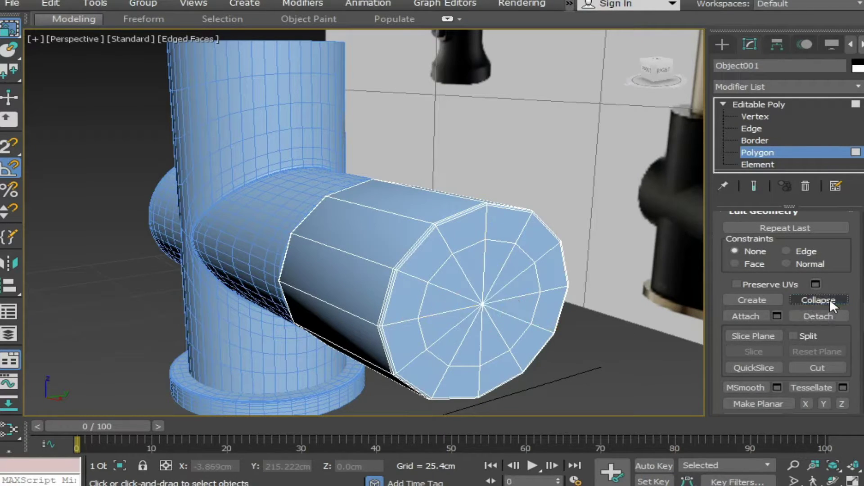
{"action": "left_click", "coordinate": [497, 260]}
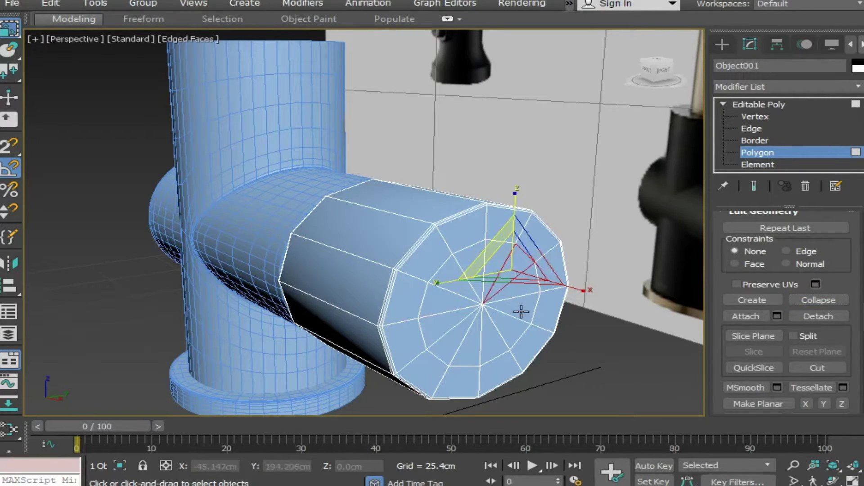
Step: Select the radial spoke edges on the end cap and remove them with Ctrl+Backspace
{"action": "left_click", "coordinate": [749, 128]}
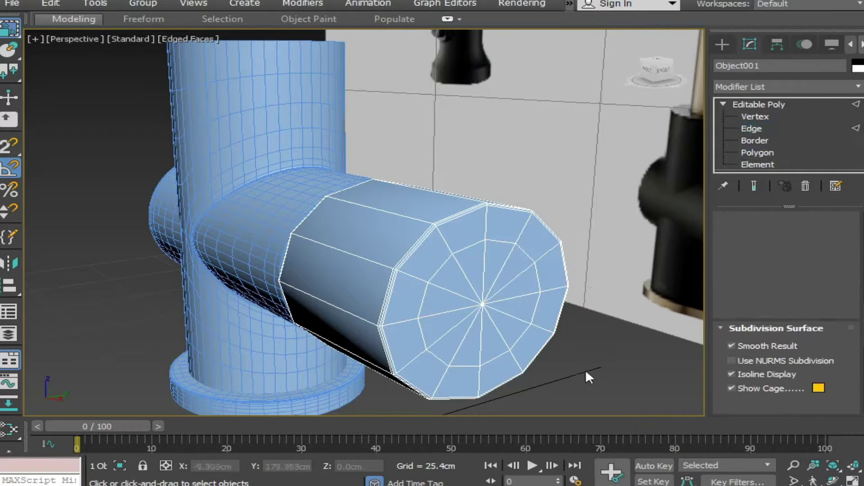
{"action": "left_click", "coordinate": [507, 255]}
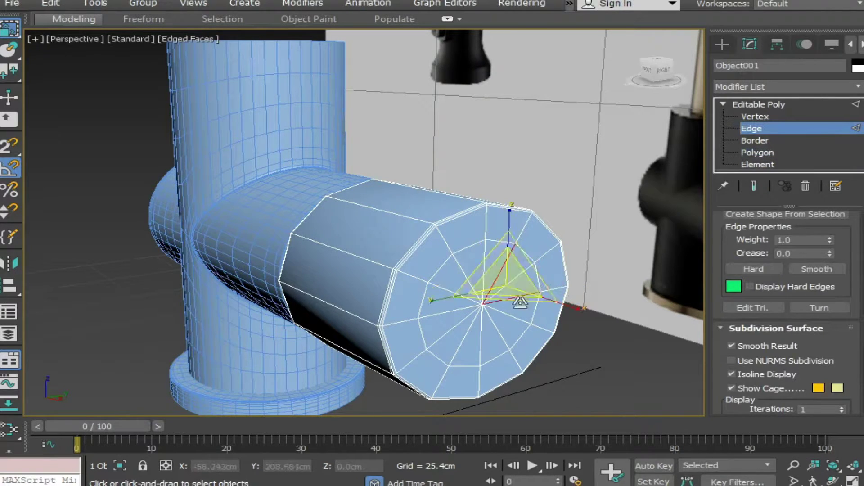
{"action": "left_click", "coordinate": [435, 315]}
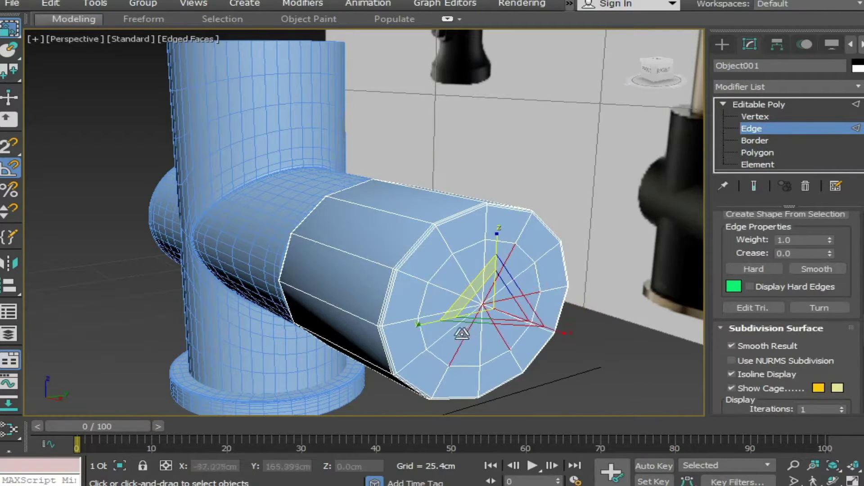
{"action": "left_click", "coordinate": [435, 314]}
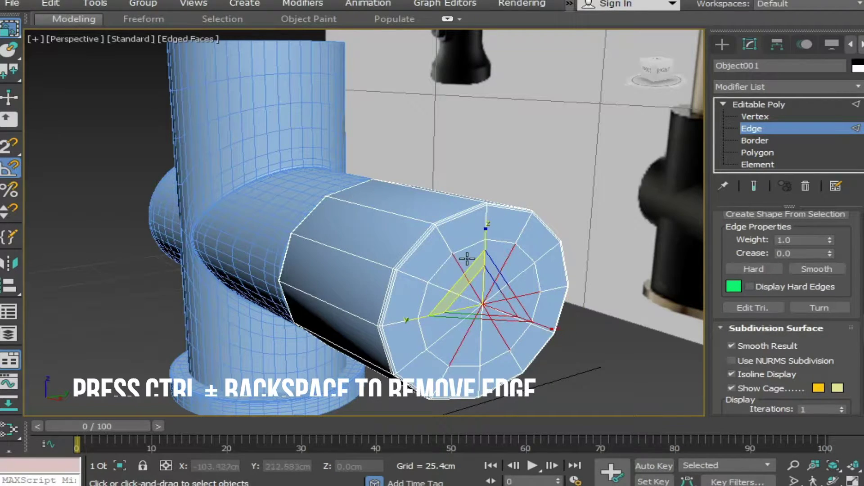
{"action": "key", "text": "ctrl+BackSpace"}
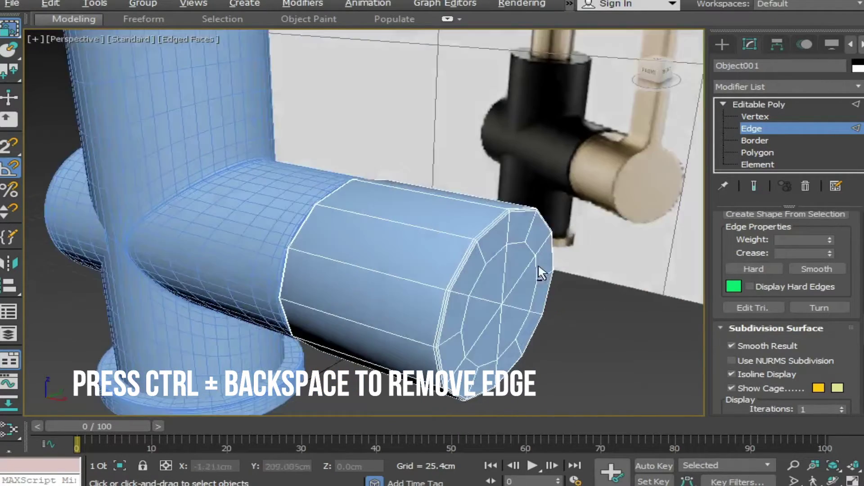
{"action": "scroll", "coordinate": [538, 263], "scroll_direction": "down", "scroll_amount": 3}
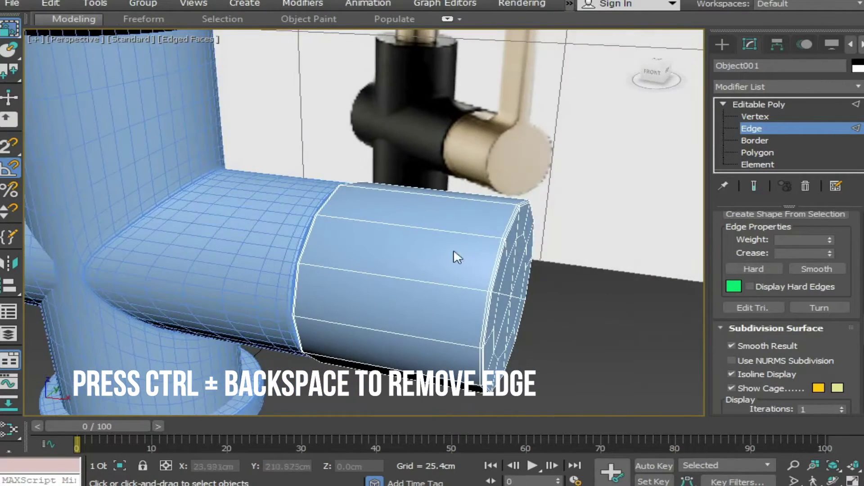
{"action": "mouse_move", "coordinate": [488, 257]}
{"action": "middle_mouse_down", "text": "alt"}
{"action": "mouse_move", "coordinate": [441, 271]}
{"action": "mouse_move", "coordinate": [536, 265]}
{"action": "middle_mouse_up", "text": "alt"}
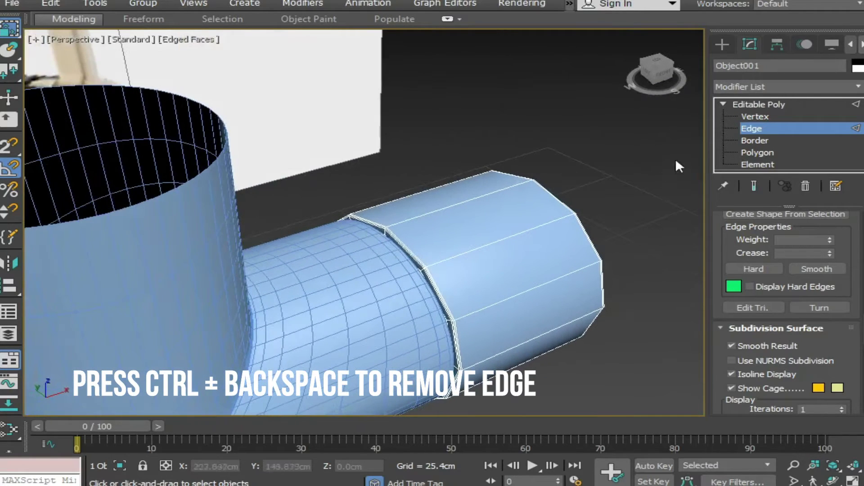
{"action": "left_click", "coordinate": [781, 85]}
Step: Add a TurboSmooth modifier (2 iterations) to the collar
{"action": "type", "text": "t"}
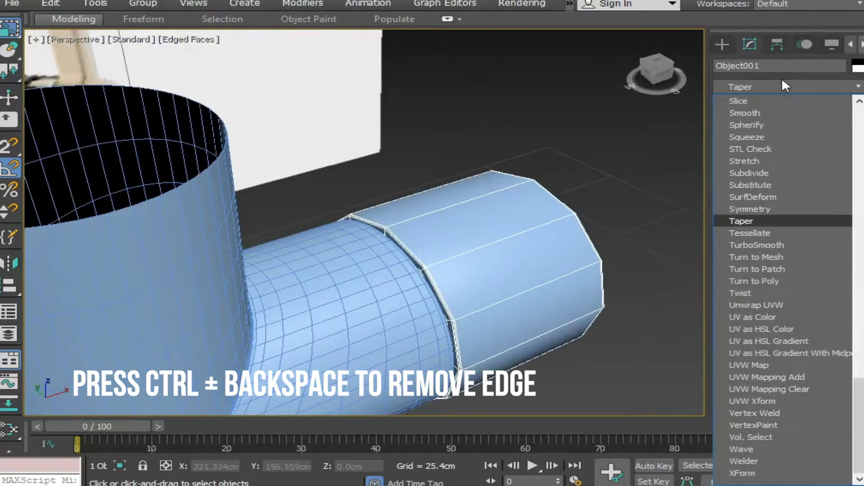
{"action": "type", "text": "urboSmooth"}
{"action": "key", "text": "Return"}
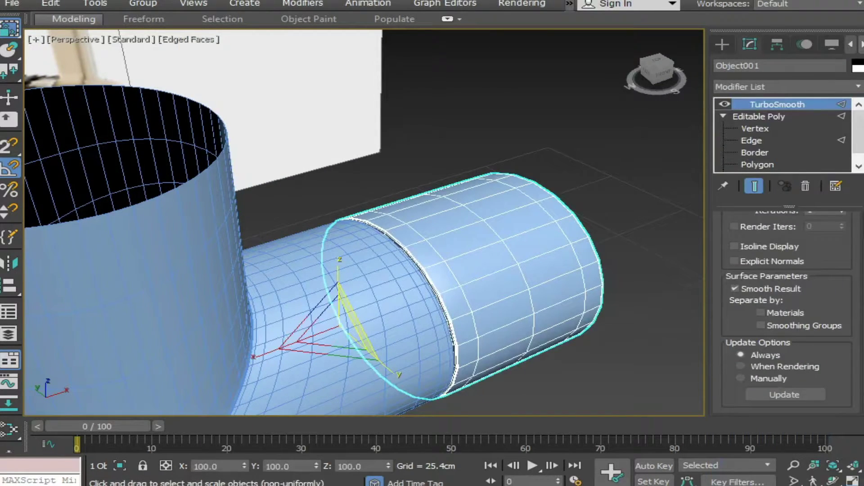
{"action": "scroll", "coordinate": [827, 227], "scroll_direction": "up", "scroll_amount": 2}
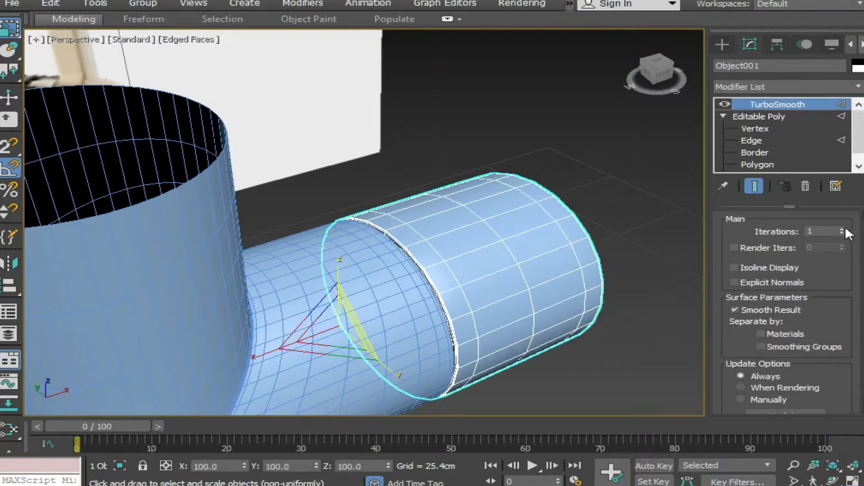
{"action": "left_click", "coordinate": [643, 331]}
{"action": "mouse_move", "coordinate": [583, 349]}
{"action": "middle_mouse_down", "text": "alt"}
{"action": "mouse_move", "coordinate": [519, 350]}
{"action": "mouse_move", "coordinate": [586, 325]}
{"action": "middle_mouse_up", "text": "alt"}
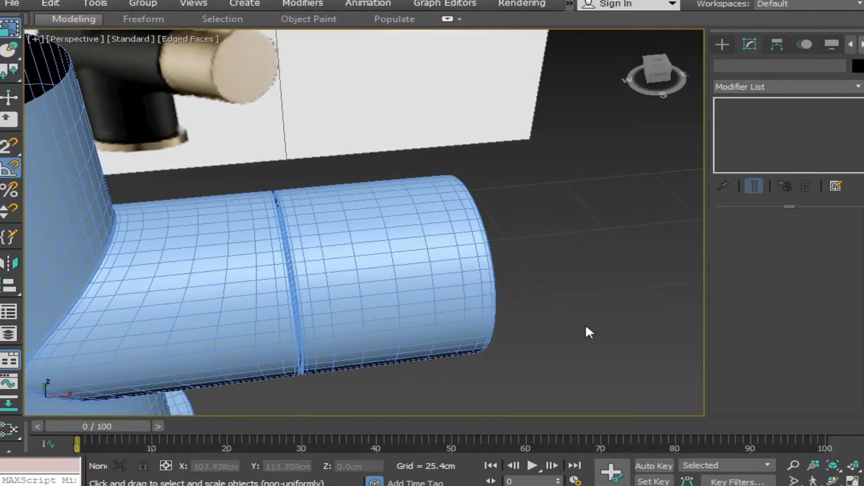
Step: Slide the collar's edge loop slightly along the spout with the Move tool
{"action": "left_click", "coordinate": [457, 275]}
{"action": "key", "text": "w"}
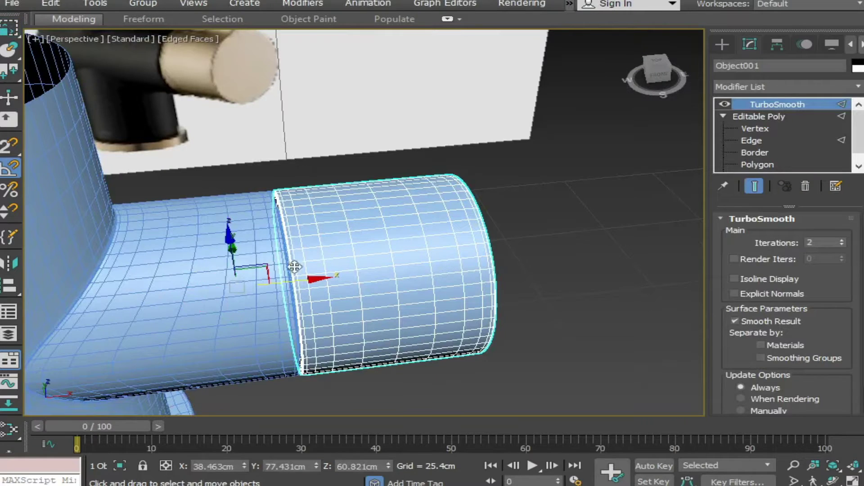
{"action": "key", "text": "F3"}
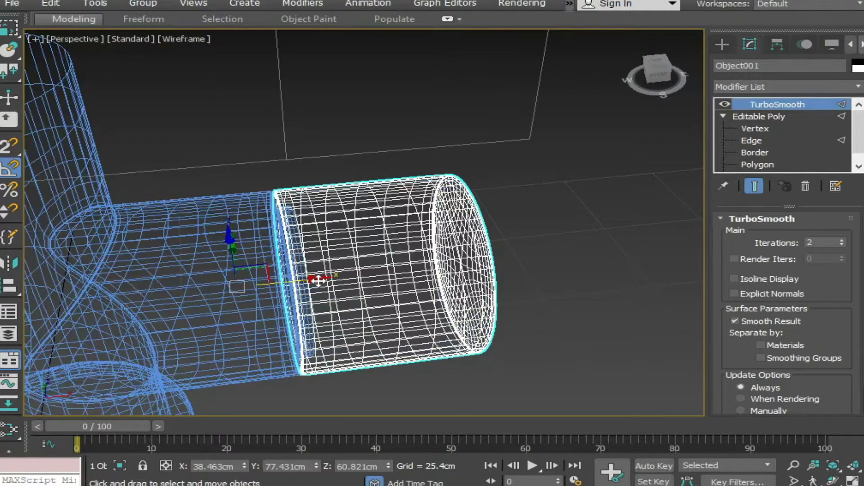
{"action": "key", "text": "F3"}
{"action": "left_click_drag", "start_coordinate": [316, 279], "coordinate": [316, 282]}
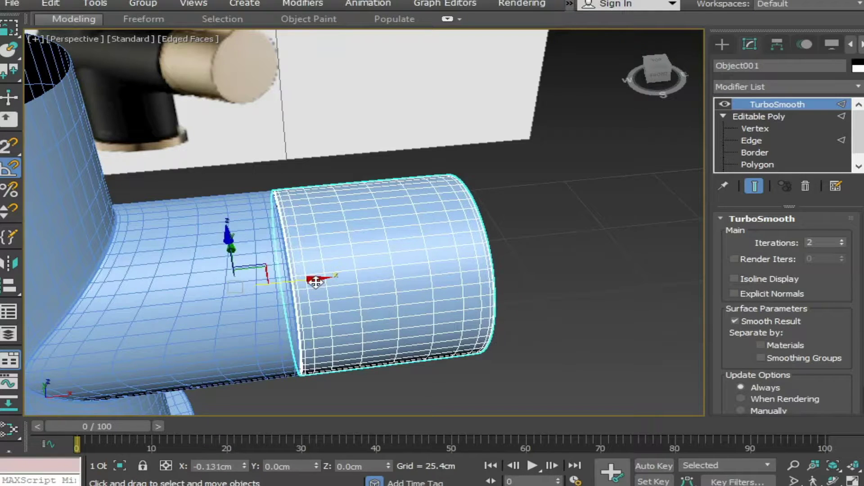
{"action": "left_click_drag", "start_coordinate": [316, 282], "coordinate": [310, 279]}
Step: Turn off Edged Faces and review the smoothed collar from farther out
{"action": "left_click", "coordinate": [518, 281]}
{"action": "key", "text": "F4"}
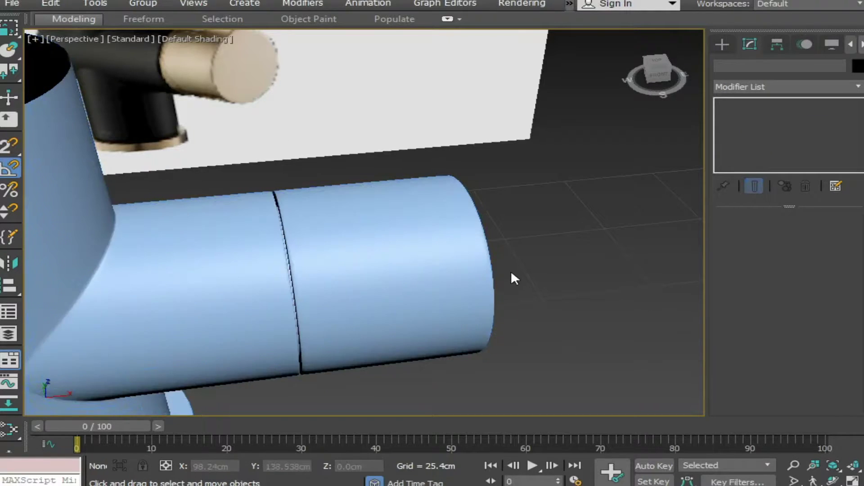
{"action": "mouse_move", "coordinate": [512, 272]}
{"action": "middle_mouse_down"}
{"action": "mouse_move", "coordinate": [511, 283]}
{"action": "mouse_move", "coordinate": [355, 263]}
{"action": "mouse_move", "coordinate": [499, 227]}
{"action": "mouse_move", "coordinate": [462, 214]}
{"action": "middle_mouse_up"}
{"action": "scroll", "coordinate": [512, 283], "scroll_direction": "down", "scroll_amount": 3}
{"action": "scroll", "coordinate": [450, 334], "scroll_direction": "up", "scroll_amount": 2}
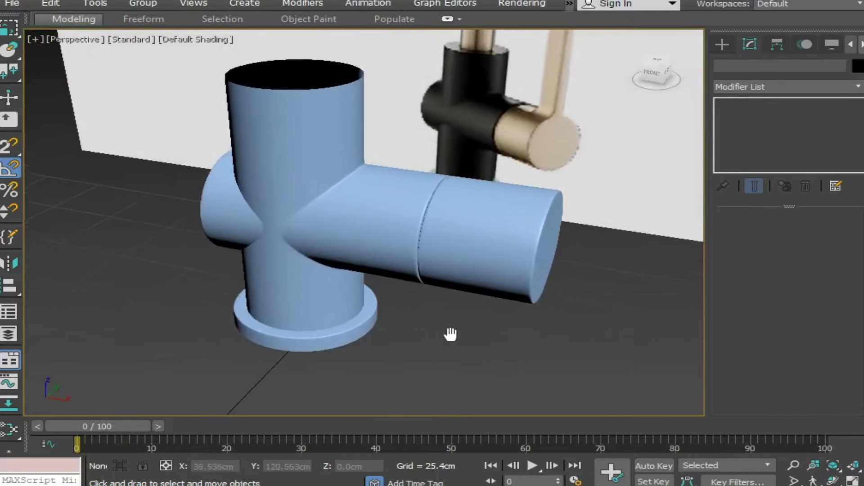
{"action": "scroll", "coordinate": [432, 342], "scroll_direction": "up", "scroll_amount": 2}
Step: Draw a rectangle beside the faucet and extrude it into a tall bar
{"action": "left_click", "coordinate": [483, 276]}
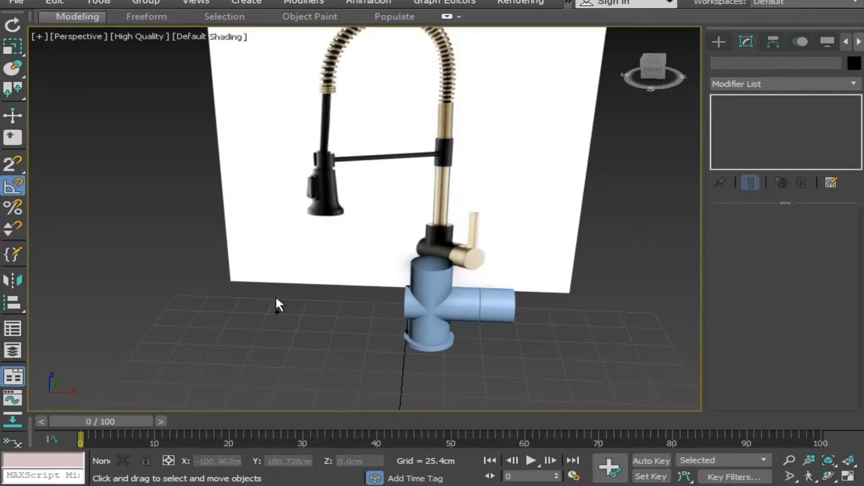
{"action": "right_click", "coordinate": [276, 295]}
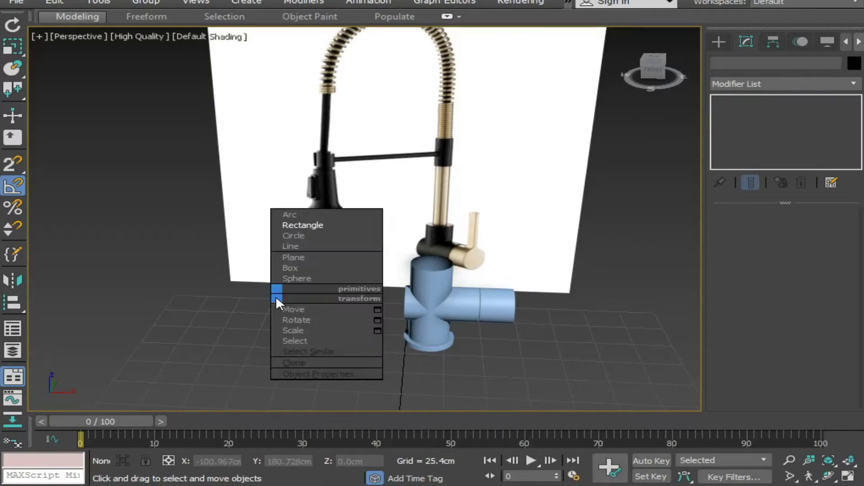
{"action": "left_click", "coordinate": [314, 243]}
{"action": "left_click_drag", "start_coordinate": [332, 302], "coordinate": [353, 307]}
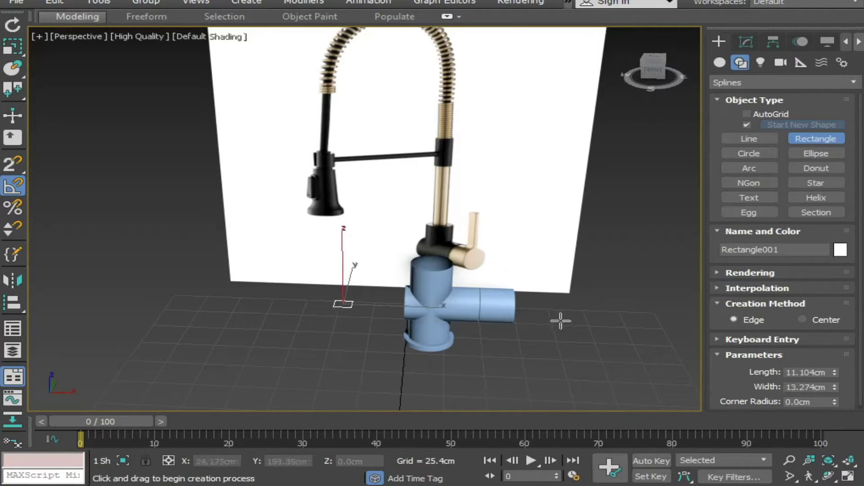
{"action": "left_click", "coordinate": [758, 40]}
{"action": "left_click", "coordinate": [760, 84]}
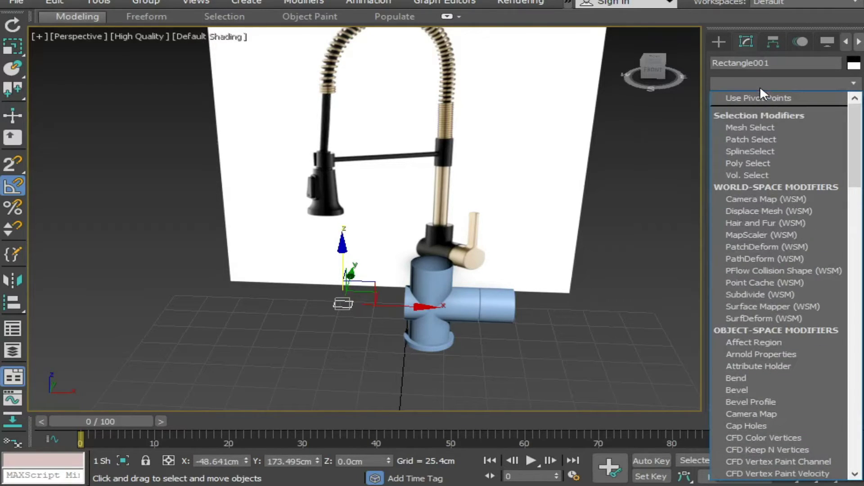
{"action": "type", "text": "ext"}
{"action": "left_click", "coordinate": [758, 96]}
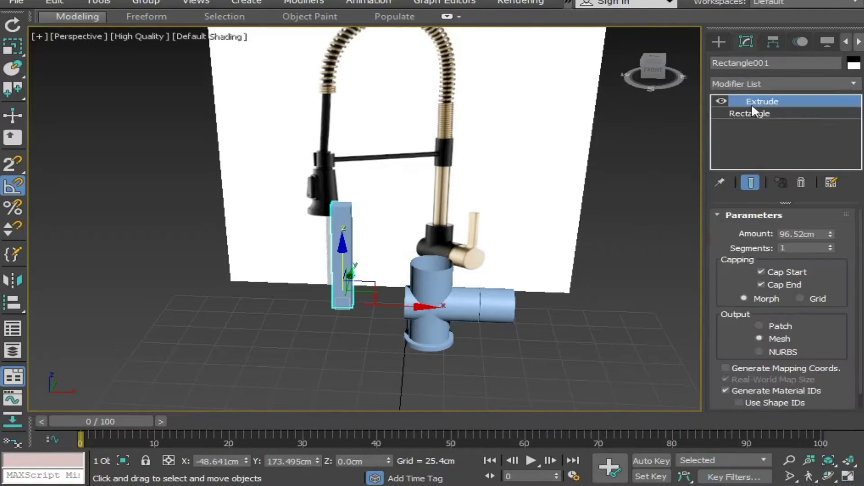
{"action": "middle_click_drag", "start_coordinate": [318, 273], "coordinate": [381, 318], "text": "alt"}
{"action": "mouse_move", "coordinate": [315, 256]}
{"action": "left_mouse_down"}
{"action": "mouse_move", "coordinate": [384, 302]}
{"action": "mouse_move", "coordinate": [537, 351]}
{"action": "left_mouse_up"}
{"action": "middle_click_drag", "start_coordinate": [538, 351], "coordinate": [440, 331], "text": "alt"}
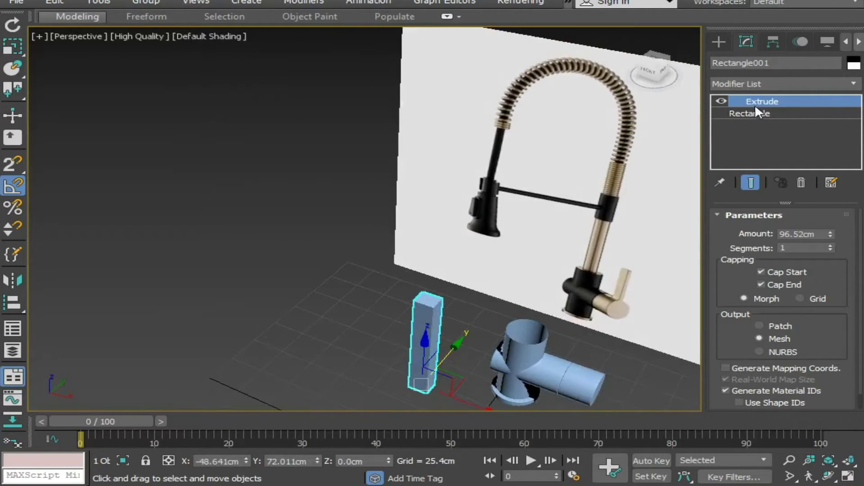
Step: Set the rectangle's Length to 3 cm and Width to 8 cm
{"action": "left_click", "coordinate": [750, 113]}
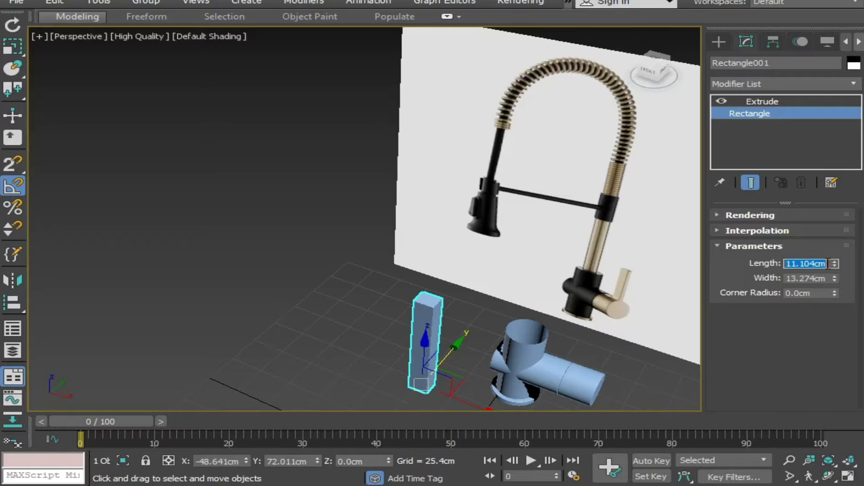
{"action": "type", "text": "3"}
{"action": "key", "text": "Tab"}
{"action": "type", "text": "7"}
{"action": "key", "text": "Return"}
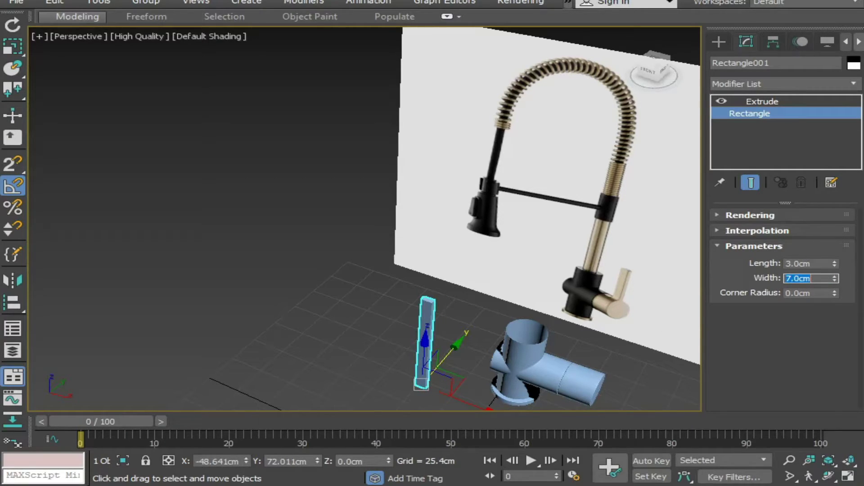
{"action": "type", "text": "8"}
{"action": "key", "text": "Return"}
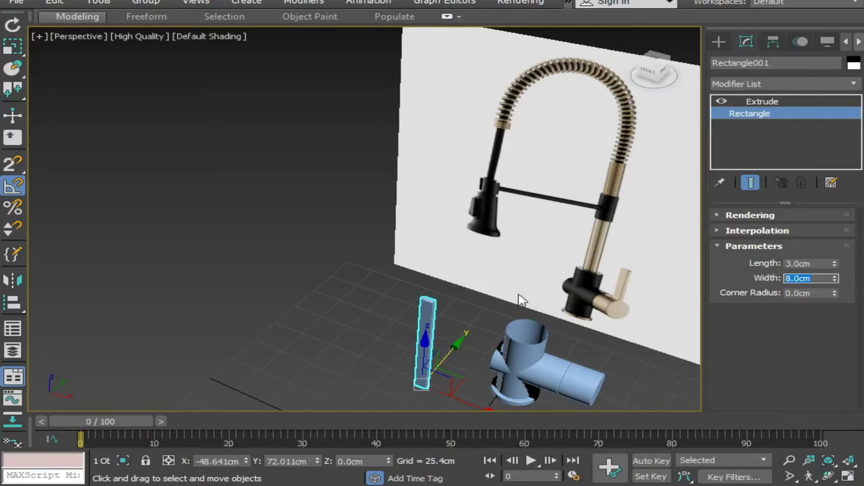
{"action": "middle_click_drag", "start_coordinate": [445, 239], "coordinate": [440, 289], "text": "alt"}
{"action": "scroll", "coordinate": [440, 290], "scroll_direction": "up", "scroll_amount": 3}
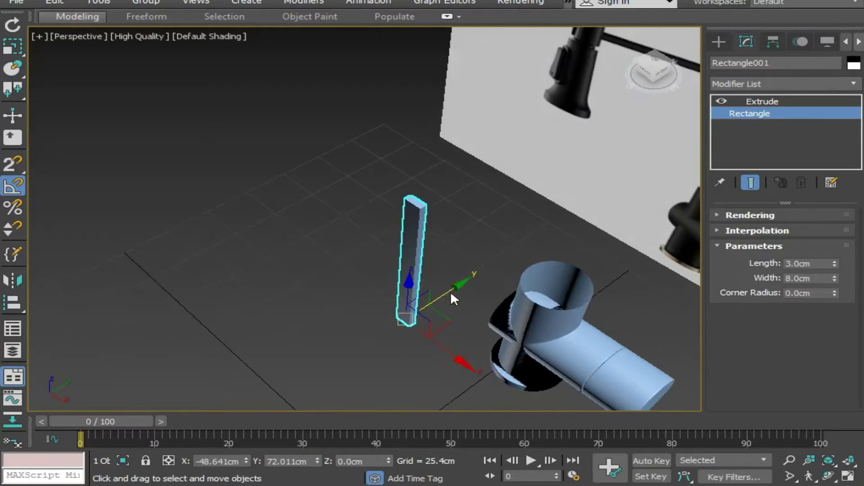
Step: Convert the extruded bar to an Editable Poly
{"action": "right_click", "coordinate": [404, 281]}
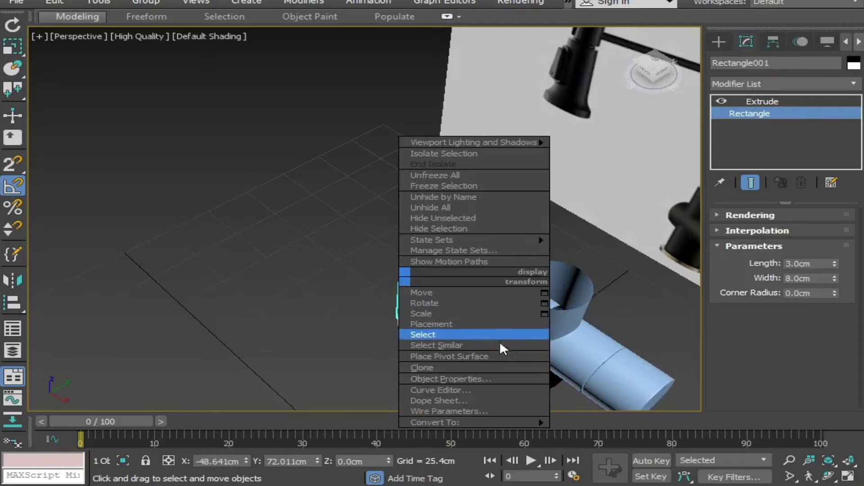
{"action": "mouse_move", "coordinate": [540, 315]}
{"action": "middle_mouse_down", "text": "alt"}
{"action": "mouse_move", "coordinate": [483, 312]}
{"action": "mouse_move", "coordinate": [488, 293]}
{"action": "middle_mouse_up", "text": "alt"}
{"action": "right_click", "coordinate": [397, 276]}
{"action": "mouse_move", "coordinate": [435, 423]}
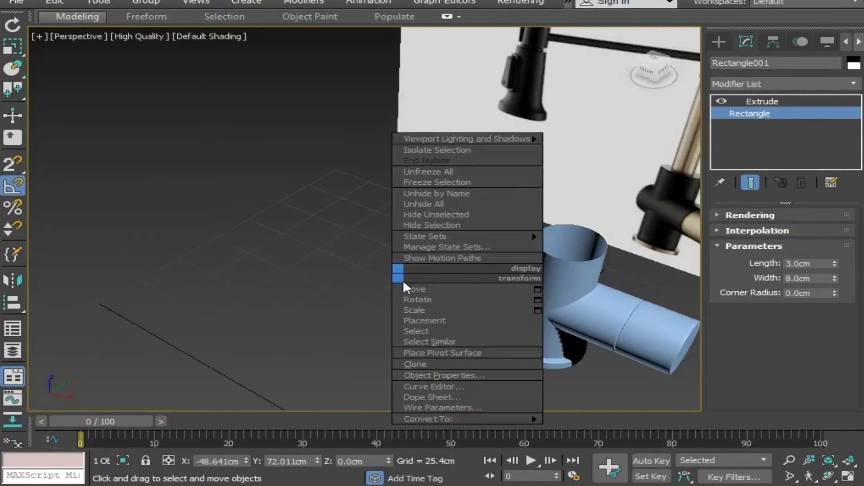
{"action": "left_click", "coordinate": [586, 429]}
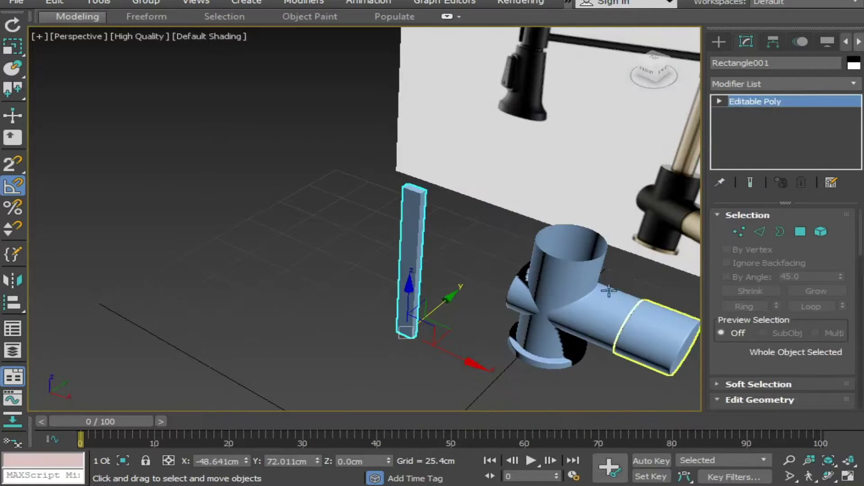
Step: Lower the bar's four top vertices on Z to shorten it
{"action": "left_click", "coordinate": [719, 102]}
{"action": "left_click", "coordinate": [750, 113]}
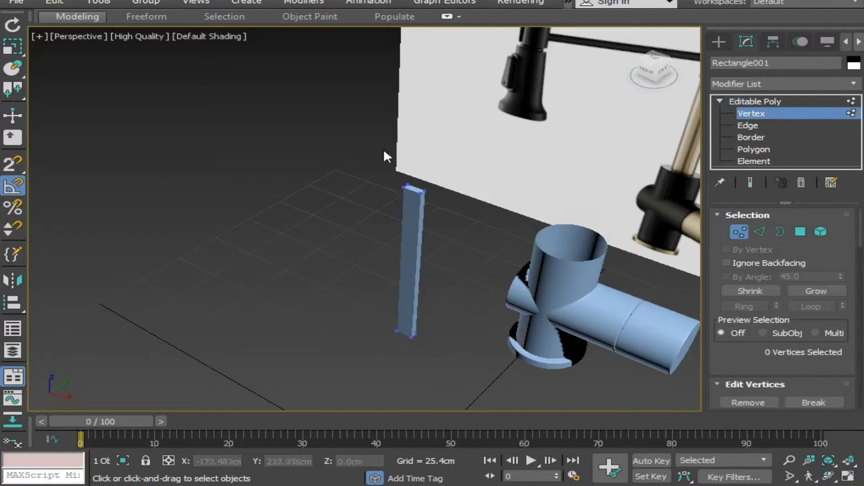
{"action": "left_click_drag", "start_coordinate": [421, 201], "coordinate": [396, 178]}
{"action": "left_click_drag", "start_coordinate": [414, 135], "coordinate": [411, 193]}
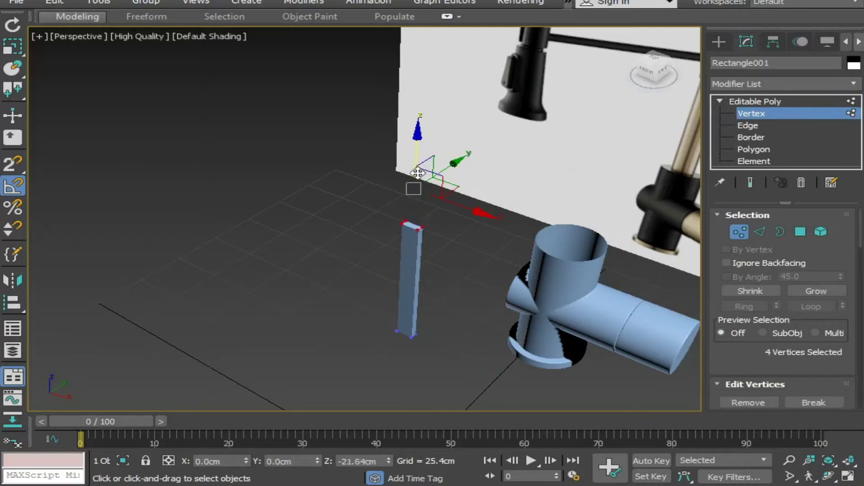
{"action": "left_click", "coordinate": [742, 101]}
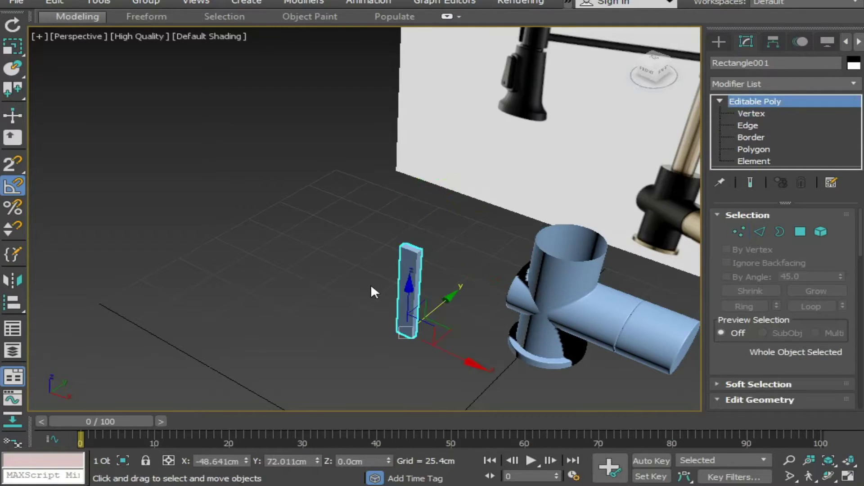
{"action": "middle_click_drag", "start_coordinate": [371, 285], "coordinate": [234, 215]}
{"action": "left_click_drag", "start_coordinate": [15, 303], "coordinate": [28, 177]}
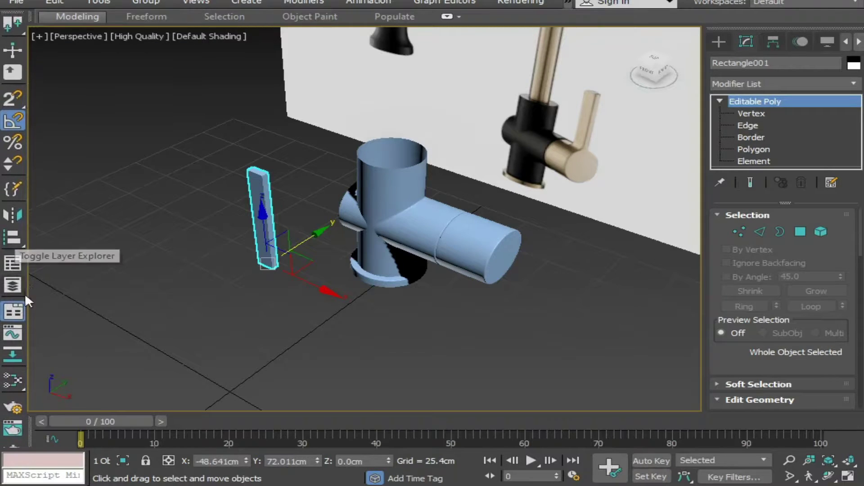
{"action": "left_click", "coordinate": [12, 237]}
Step: Align the bar to the collar's pivot, then shift it along X and raise it along Z
{"action": "left_click", "coordinate": [506, 237]}
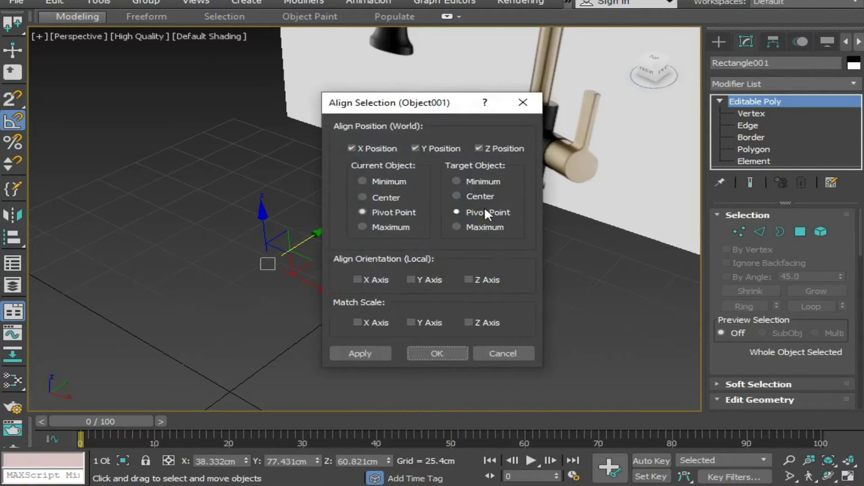
{"action": "left_click", "coordinate": [452, 351]}
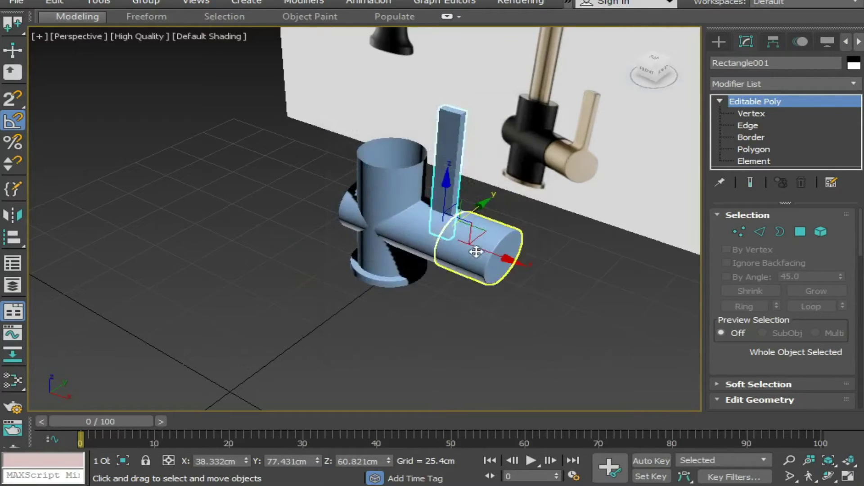
{"action": "left_click_drag", "start_coordinate": [500, 257], "coordinate": [554, 282]}
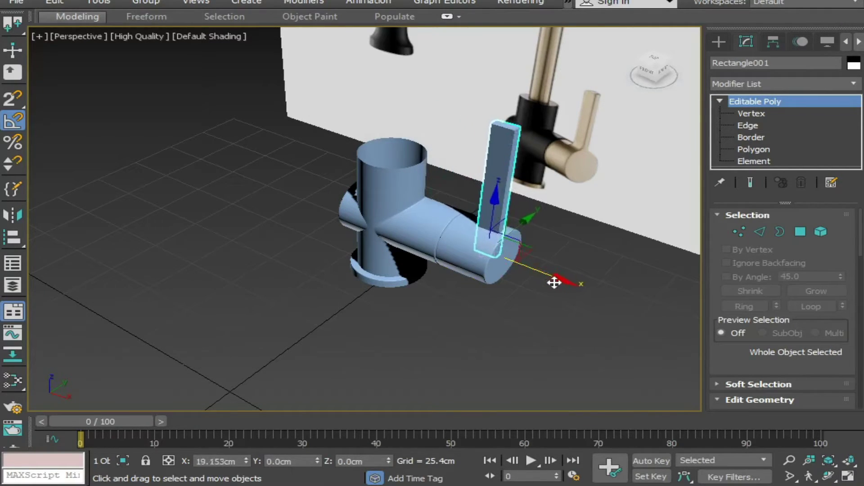
{"action": "middle_click_drag", "start_coordinate": [527, 315], "coordinate": [521, 253], "text": "alt"}
{"action": "mouse_move", "coordinate": [498, 243]}
{"action": "left_mouse_down"}
{"action": "mouse_move", "coordinate": [496, 203]}
{"action": "mouse_move", "coordinate": [507, 194]}
{"action": "left_mouse_up"}
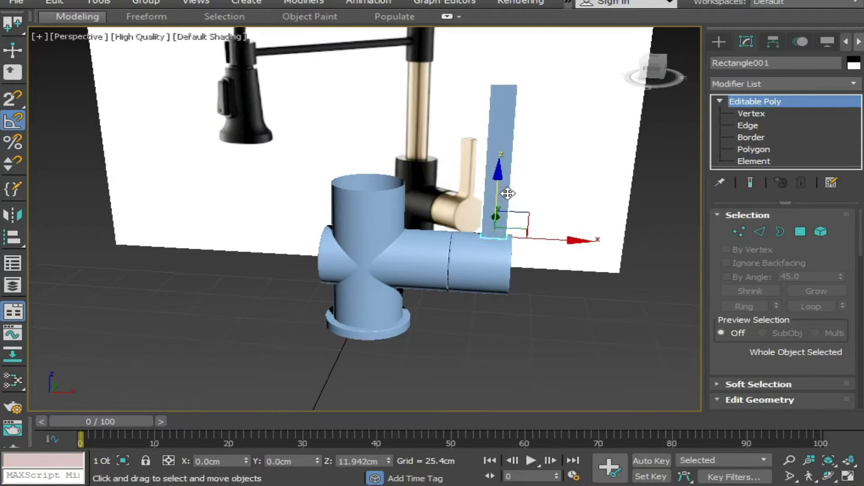
{"action": "middle_click_drag", "start_coordinate": [548, 295], "coordinate": [485, 349]}
Step: Lower the bar's four top vertices to shorten it
{"action": "left_click", "coordinate": [751, 114]}
{"action": "left_click_drag", "start_coordinate": [479, 143], "coordinate": [425, 158]}
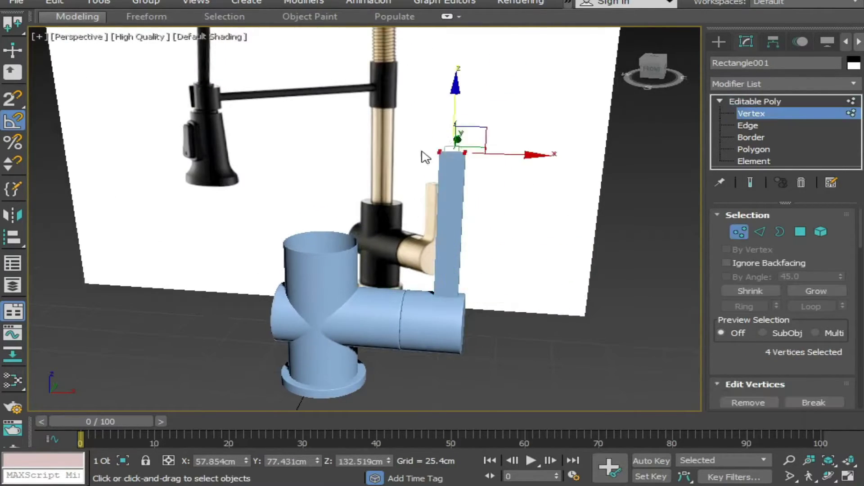
{"action": "left_click_drag", "start_coordinate": [453, 95], "coordinate": [459, 143]}
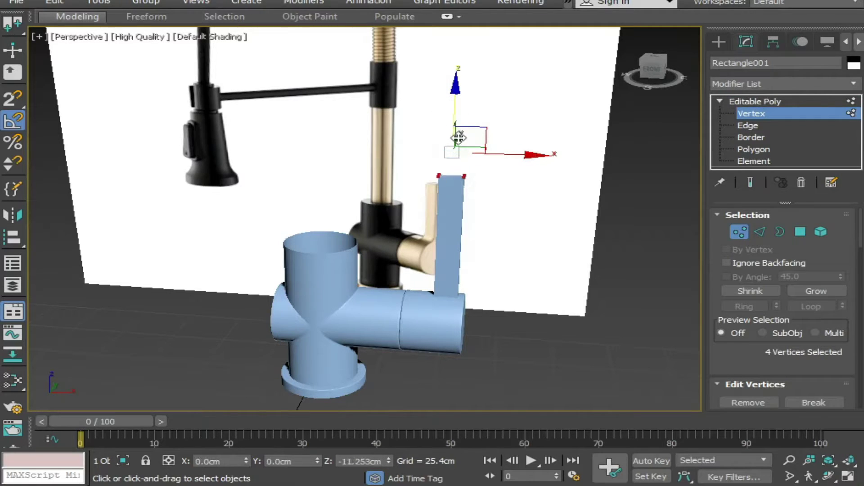
{"action": "left_click", "coordinate": [502, 289]}
{"action": "middle_click_drag", "start_coordinate": [502, 289], "coordinate": [501, 290], "text": "alt"}
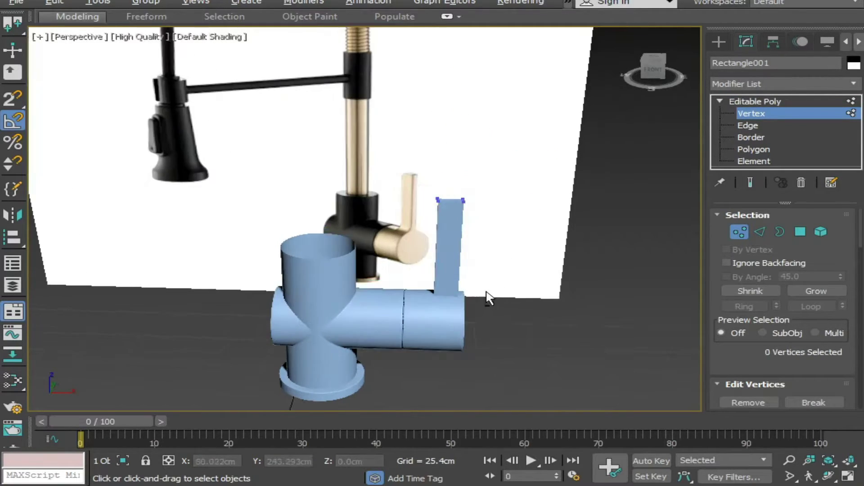
{"action": "scroll", "coordinate": [504, 297], "scroll_direction": "down", "scroll_amount": 3}
{"action": "scroll", "coordinate": [477, 288], "scroll_direction": "down", "scroll_amount": 4}
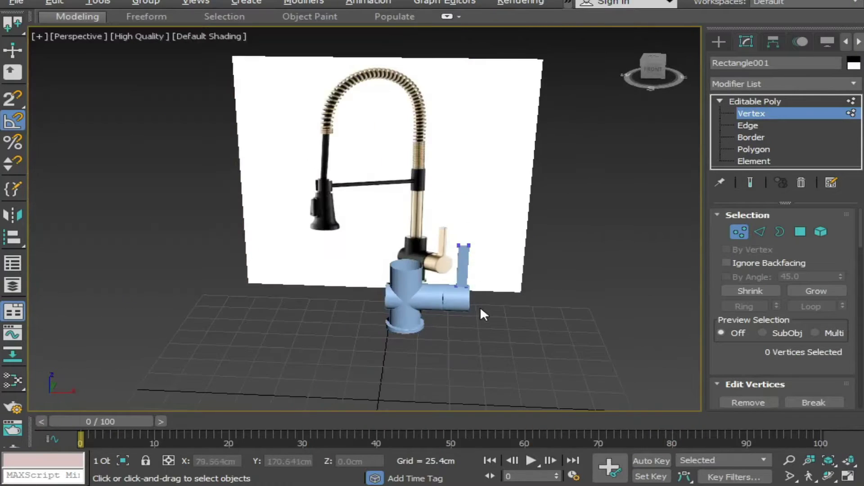
{"action": "scroll", "coordinate": [480, 307], "scroll_direction": "down", "scroll_amount": 2}
{"action": "scroll", "coordinate": [495, 253], "scroll_direction": "down", "scroll_amount": 2}
Step: Reselect the bar's top vertices and inspect the base from new angles
{"action": "left_click_drag", "start_coordinate": [475, 252], "coordinate": [450, 236]}
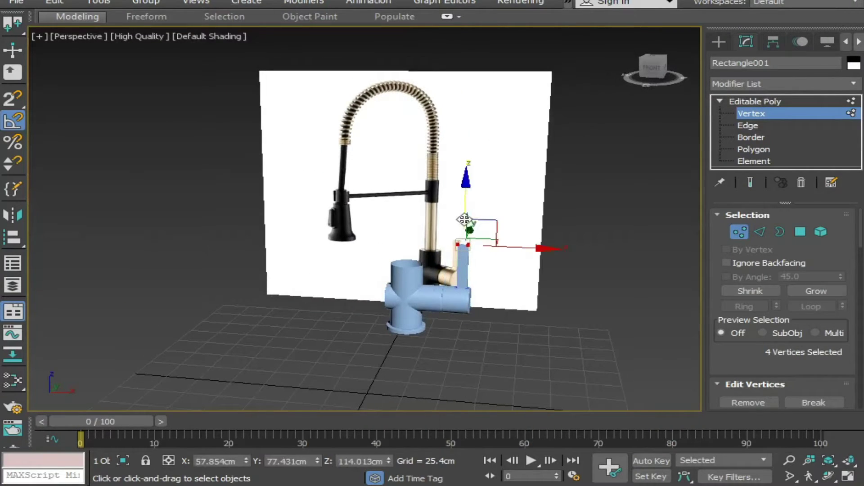
{"action": "left_click", "coordinate": [509, 314]}
{"action": "middle_click_drag", "start_coordinate": [508, 314], "coordinate": [510, 316], "text": "alt"}
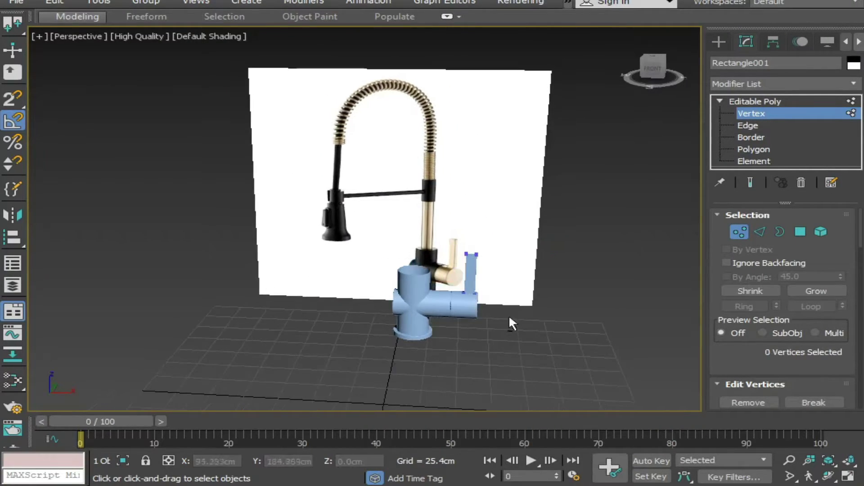
{"action": "scroll", "coordinate": [463, 313], "scroll_direction": "up", "scroll_amount": 5}
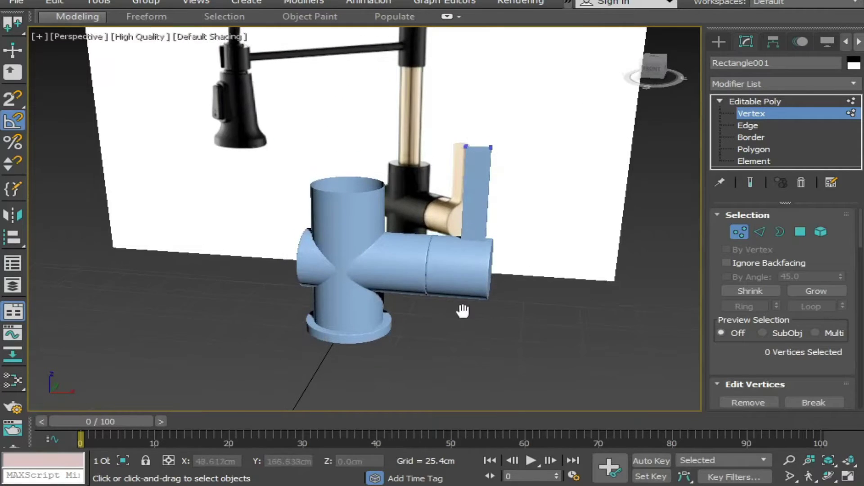
{"action": "middle_click_drag", "start_coordinate": [484, 338], "coordinate": [425, 343], "text": "alt"}
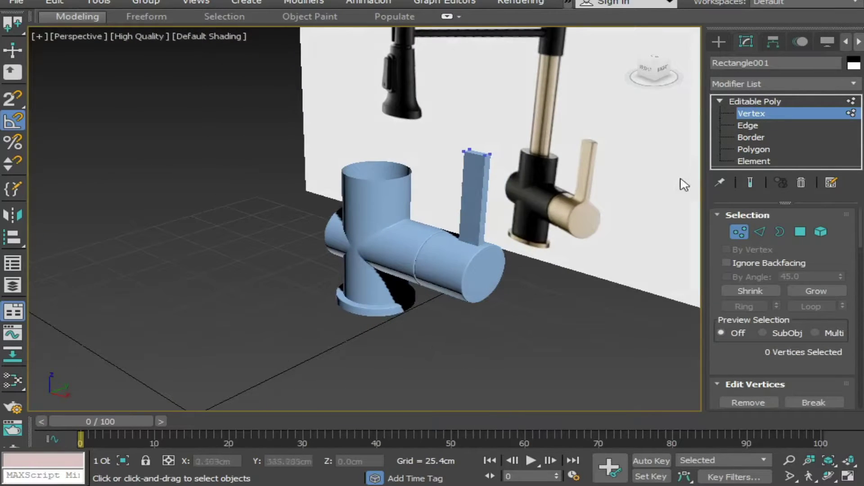
Step: Select Rectangle001 alone, isolate it with Alt+Q, and enter Vertex level
{"action": "left_click", "coordinate": [755, 98]}
{"action": "left_click", "coordinate": [471, 323]}
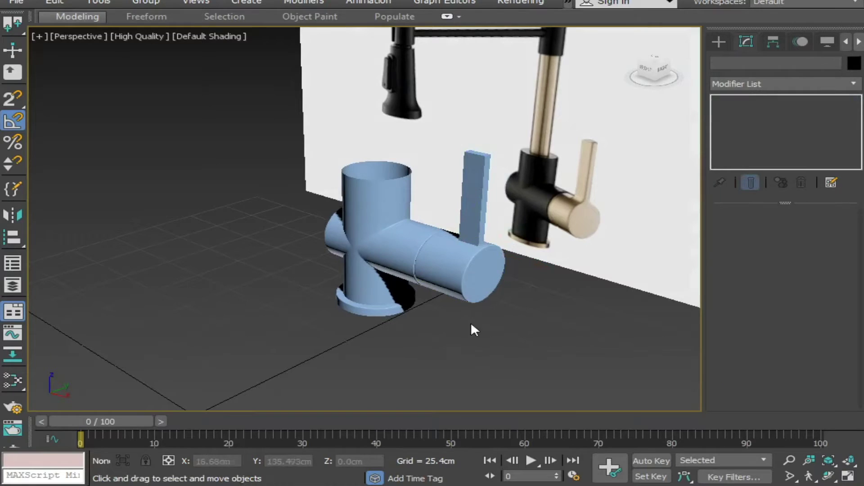
{"action": "left_click", "coordinate": [489, 213]}
{"action": "middle_click_drag", "start_coordinate": [533, 317], "coordinate": [533, 323]}
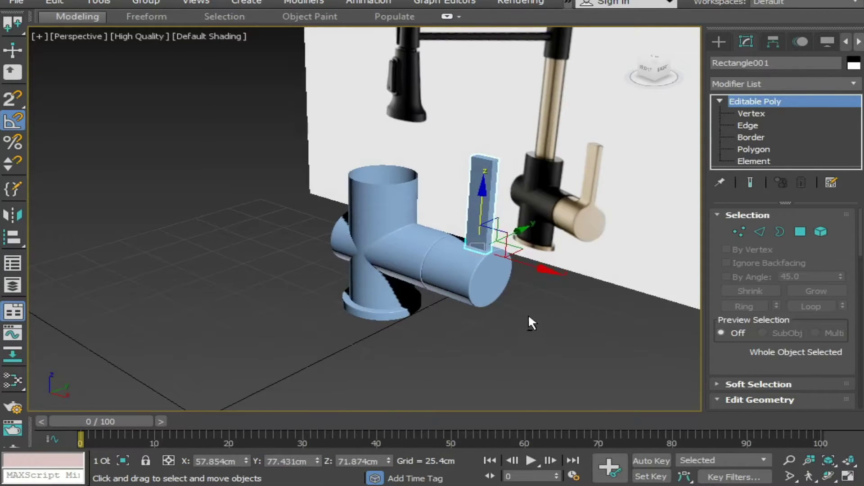
{"action": "key", "text": "alt+w"}
{"action": "key", "text": "alt+w"}
{"action": "key", "text": "alt+q"}
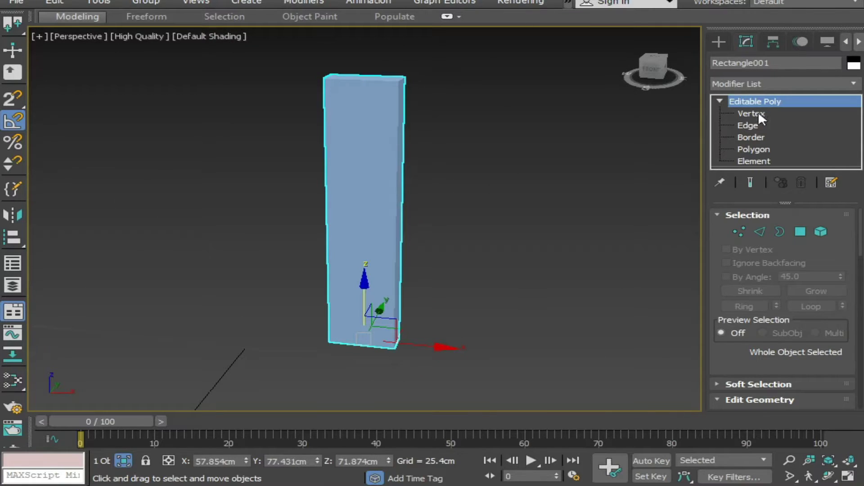
{"action": "left_click", "coordinate": [750, 115]}
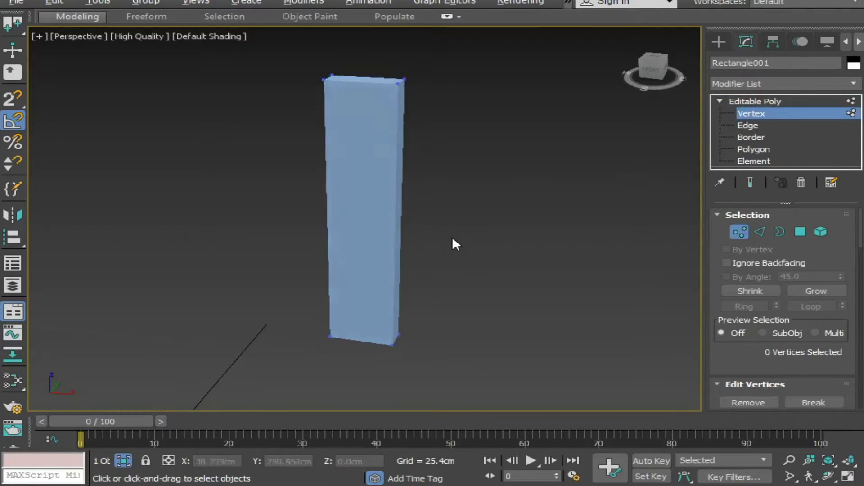
Step: At Edge level with edged faces shown, select all of the bar's edges
{"action": "middle_click_drag", "start_coordinate": [452, 237], "coordinate": [447, 248], "text": "alt"}
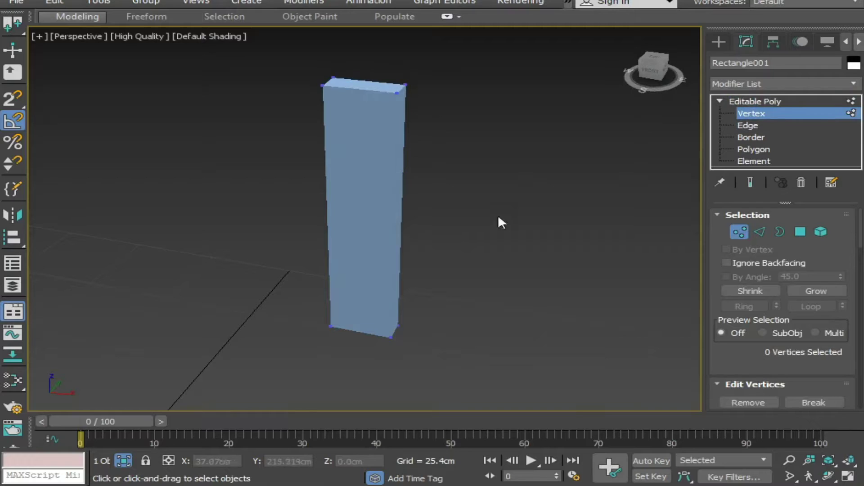
{"action": "left_click", "coordinate": [742, 128]}
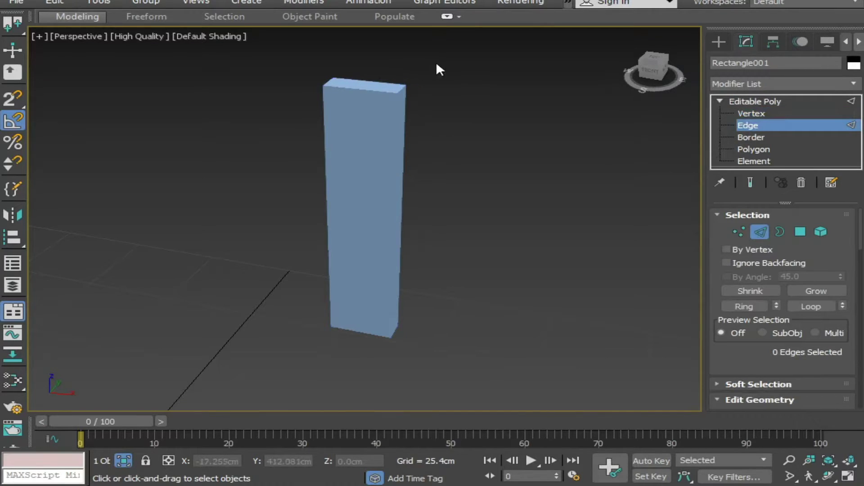
{"action": "key", "text": "F4"}
{"action": "left_click_drag", "start_coordinate": [442, 52], "coordinate": [293, 372]}
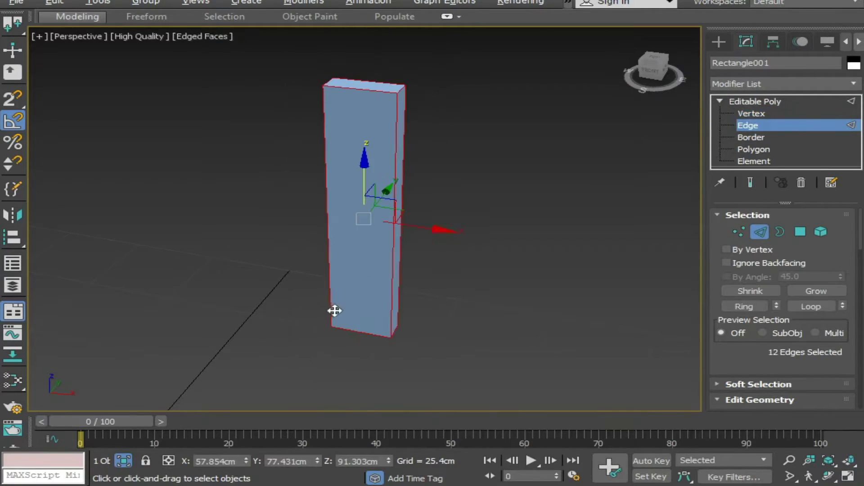
{"action": "mouse_move", "coordinate": [332, 309]}
{"action": "middle_mouse_down", "text": "alt"}
{"action": "mouse_move", "coordinate": [474, 265]}
{"action": "mouse_move", "coordinate": [498, 201]}
{"action": "mouse_move", "coordinate": [359, 304]}
{"action": "middle_mouse_up", "text": "alt"}
Step: Chamfer the selected edges with 0.2cm amount and 2 segments
{"action": "right_click", "coordinate": [350, 248]}
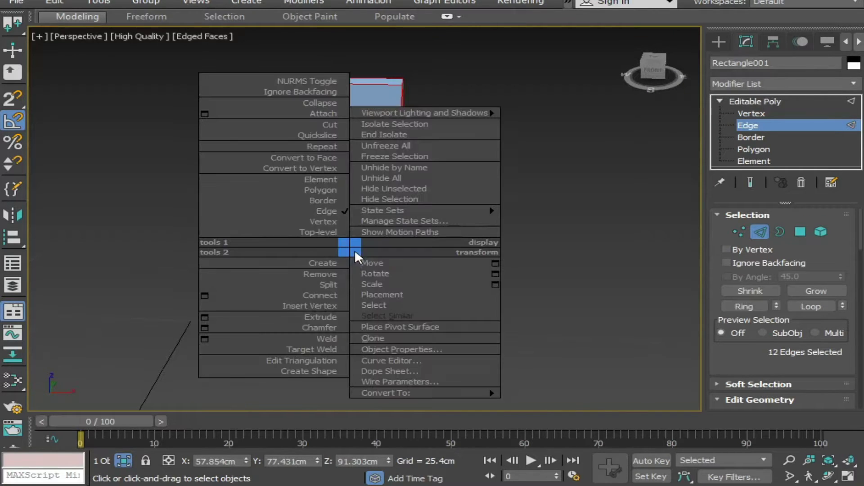
{"action": "left_click", "coordinate": [205, 328]}
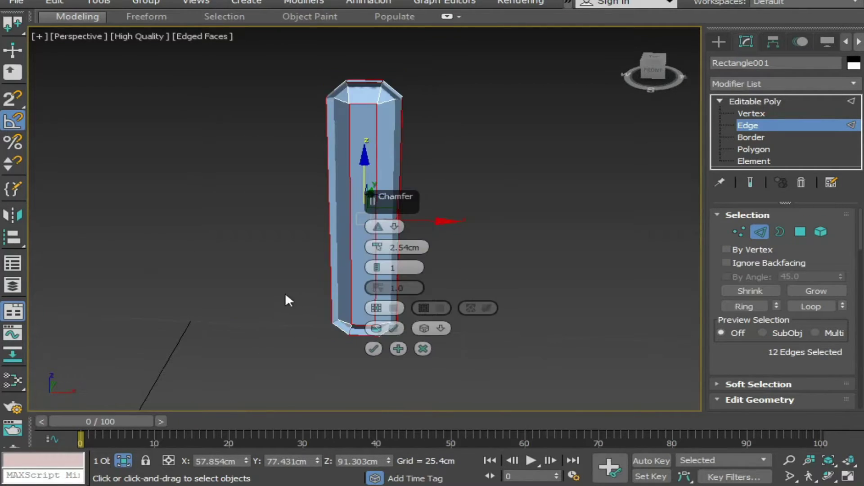
{"action": "left_click", "coordinate": [403, 252]}
{"action": "type", "text": "0.2"}
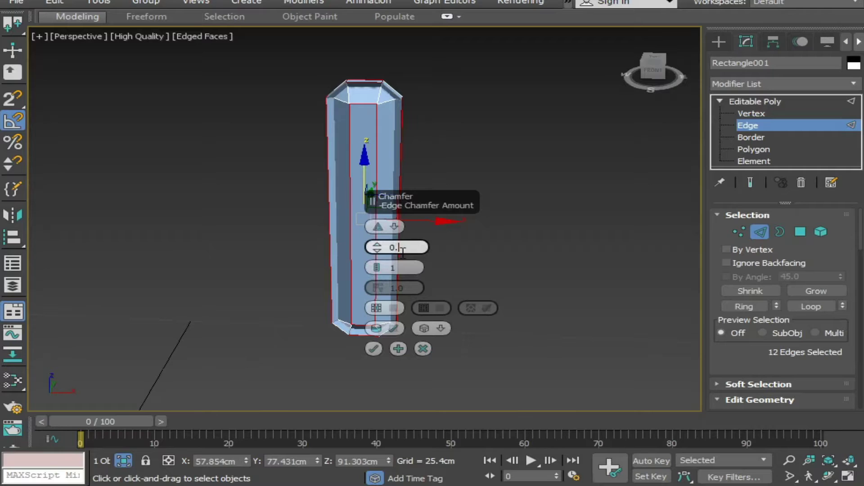
{"action": "key", "text": "Return"}
{"action": "middle_click_drag", "start_coordinate": [315, 246], "coordinate": [233, 270], "text": "alt"}
{"action": "left_click", "coordinate": [411, 267]}
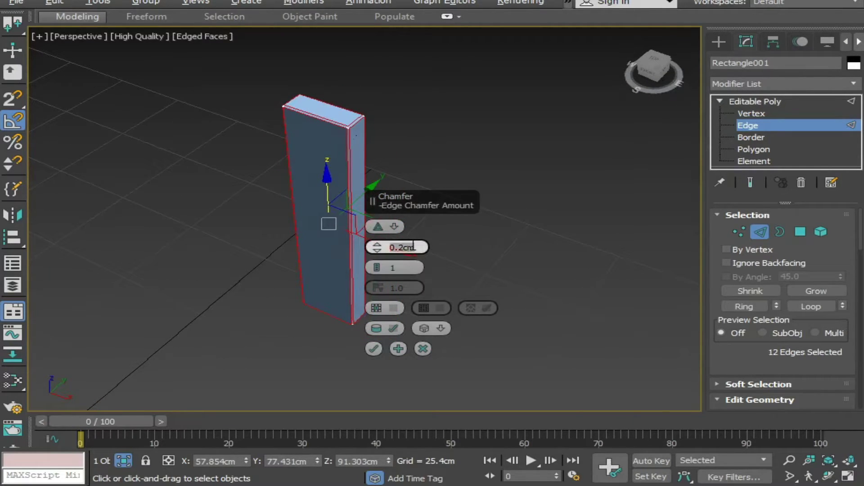
{"action": "type", "text": "0.1"}
{"action": "key", "text": "Return"}
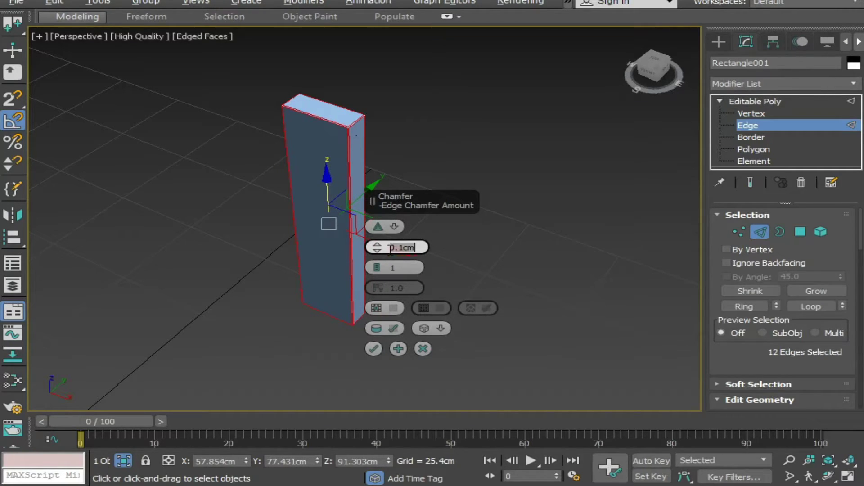
{"action": "type", "text": "2"}
{"action": "key", "text": "Return"}
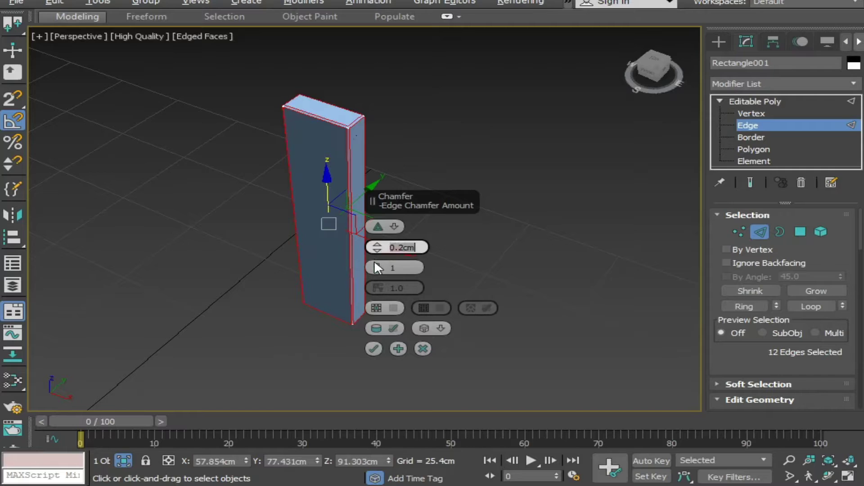
{"action": "left_click_drag", "start_coordinate": [375, 266], "coordinate": [375, 262]}
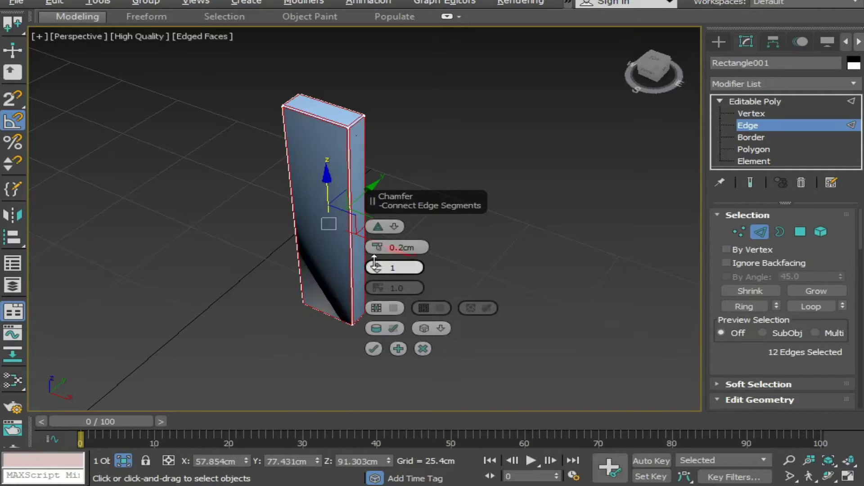
{"action": "left_click", "coordinate": [380, 345]}
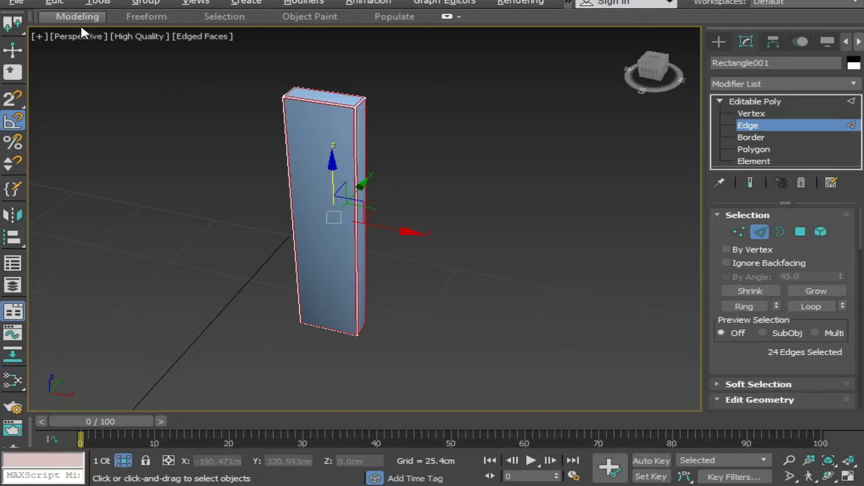
{"action": "left_click", "coordinate": [60, 17]}
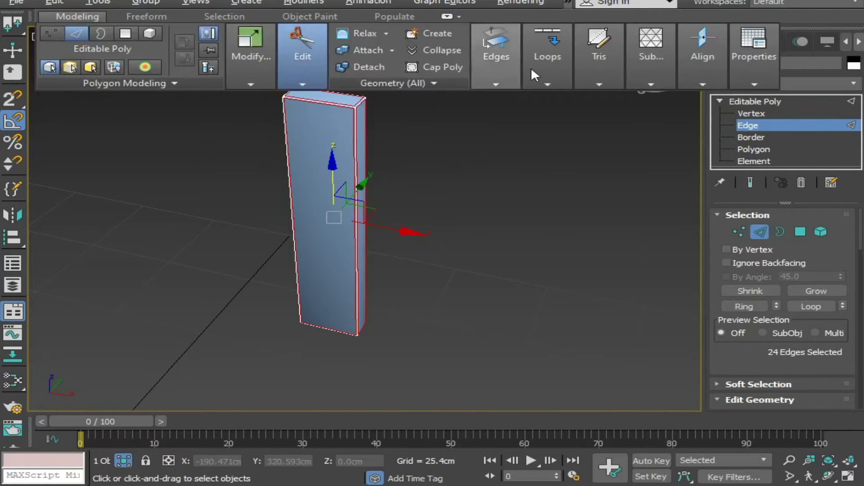
{"action": "mouse_move", "coordinate": [302, 49]}
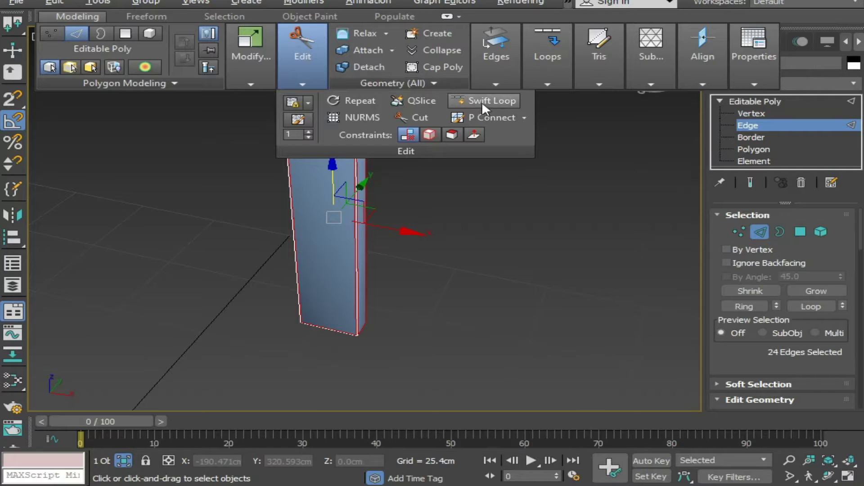
Step: Insert two horizontal edge loops across the bar with Swift Loop
{"action": "left_click", "coordinate": [486, 100]}
{"action": "left_click", "coordinate": [349, 264]}
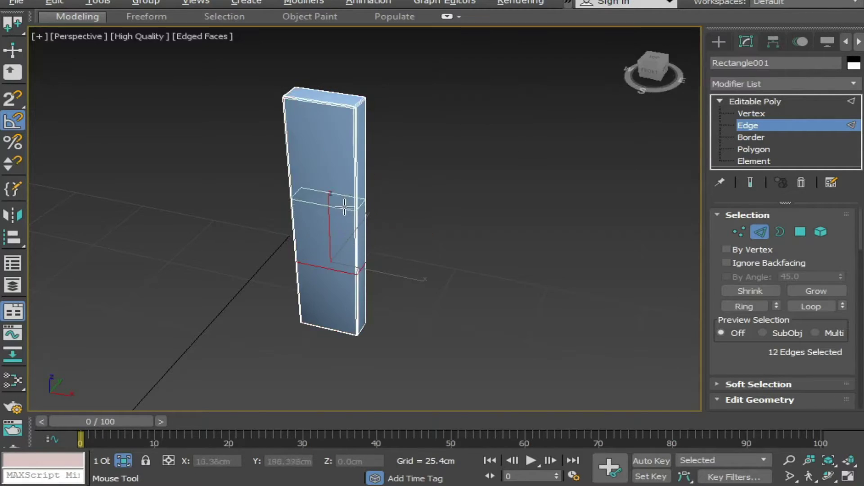
{"action": "left_click", "coordinate": [338, 182]}
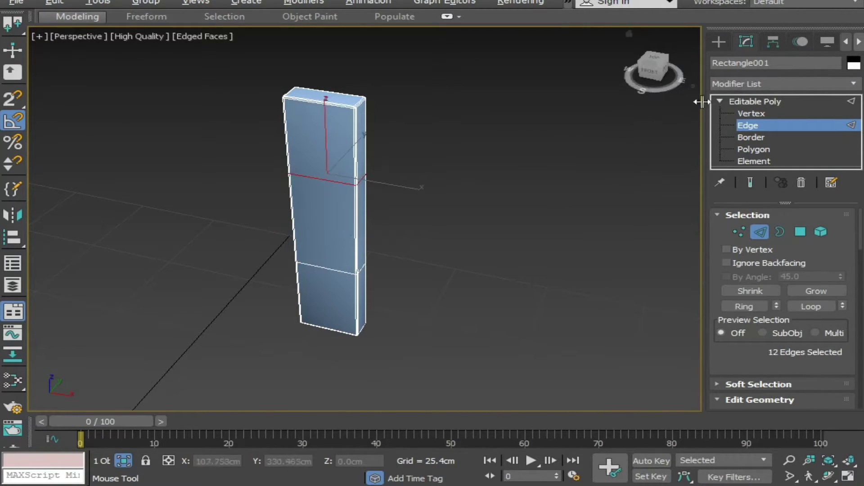
Step: Add a TurboSmooth modifier to the bar with Iterations 2
{"action": "left_click", "coordinate": [761, 83]}
{"action": "key", "text": "t"}
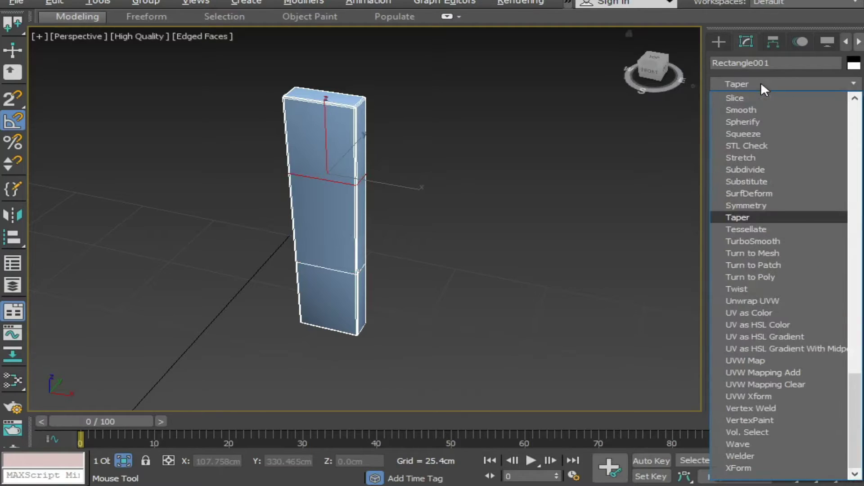
{"action": "key", "text": "Down"}
{"action": "key", "text": "Down"}
{"action": "key", "text": "Return"}
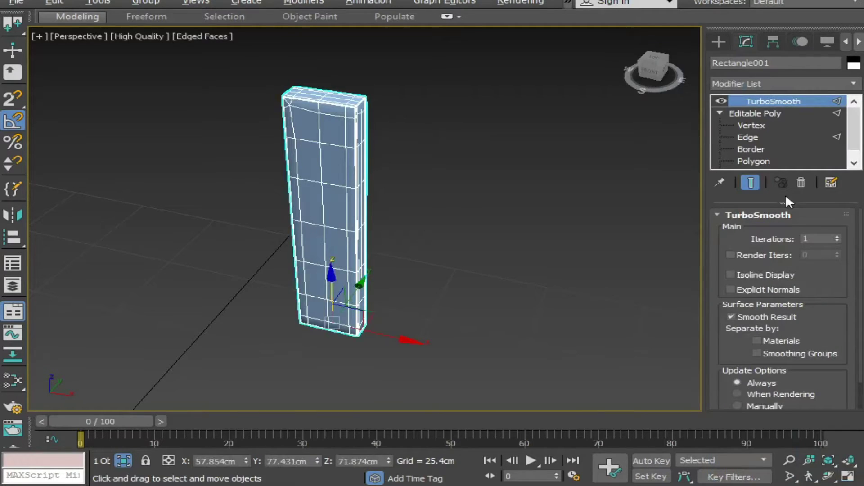
{"action": "left_click", "coordinate": [838, 236]}
Step: End isolation to show the whole scene and deselect the bar
{"action": "right_click", "coordinate": [422, 247]}
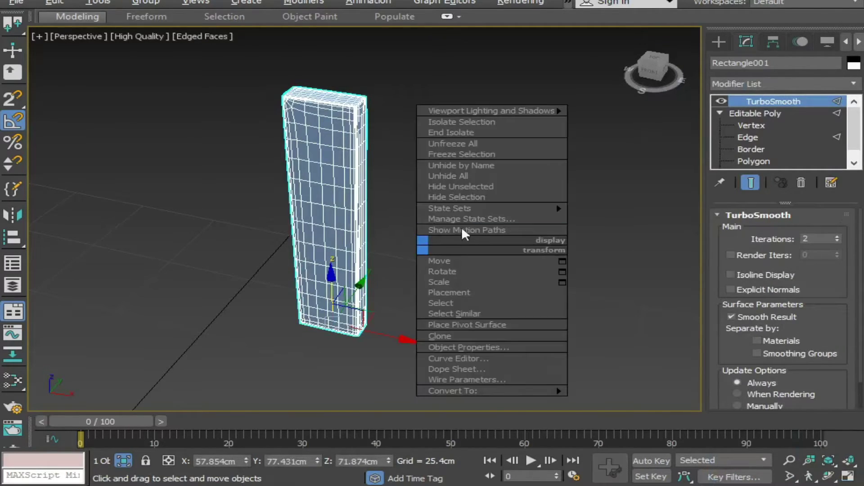
{"action": "left_click", "coordinate": [470, 132]}
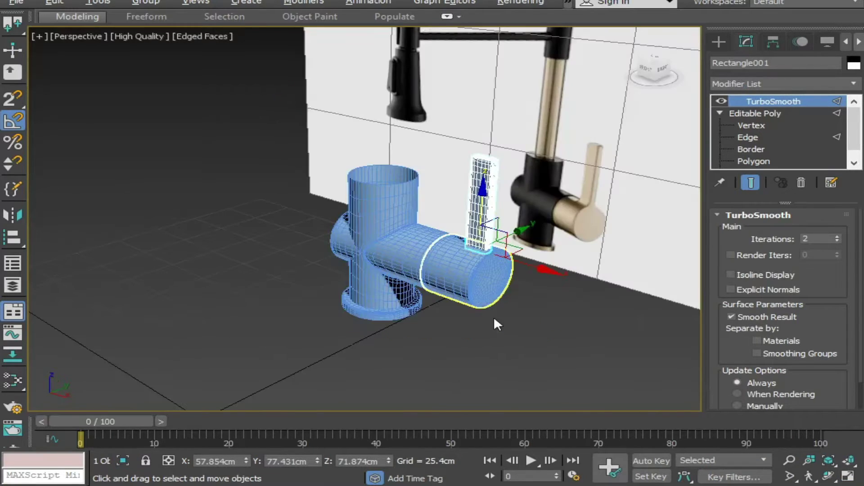
{"action": "left_click", "coordinate": [493, 333]}
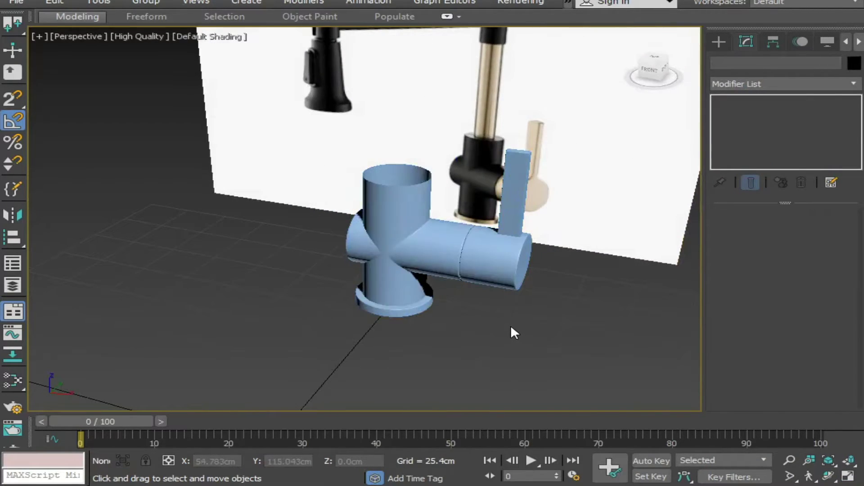
Step: Select the collar's top border and scale it inward to about 59%
{"action": "key", "text": "F4"}
{"action": "mouse_move", "coordinate": [550, 342]}
{"action": "middle_mouse_down"}
{"action": "mouse_move", "coordinate": [610, 340]}
{"action": "mouse_move", "coordinate": [386, 290]}
{"action": "mouse_move", "coordinate": [469, 303]}
{"action": "mouse_move", "coordinate": [386, 344]}
{"action": "mouse_move", "coordinate": [433, 283]}
{"action": "middle_mouse_up"}
{"action": "left_click", "coordinate": [433, 283]}
{"action": "left_click", "coordinate": [751, 149]}
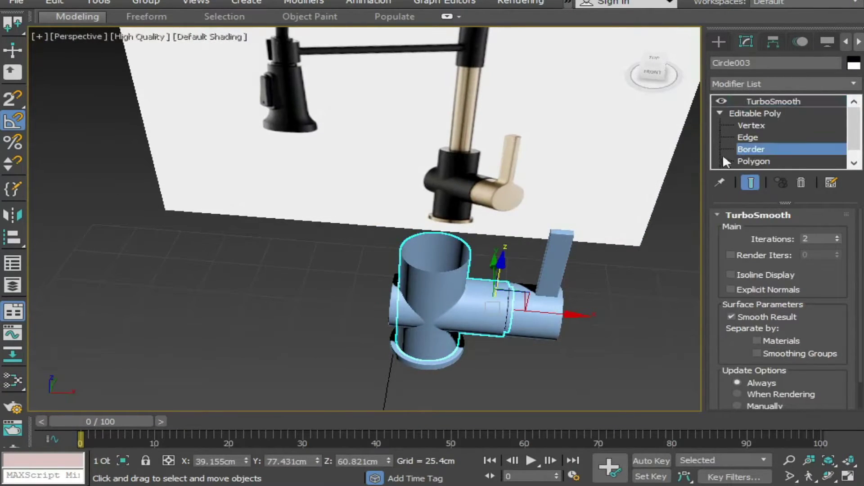
{"action": "left_click", "coordinate": [469, 264]}
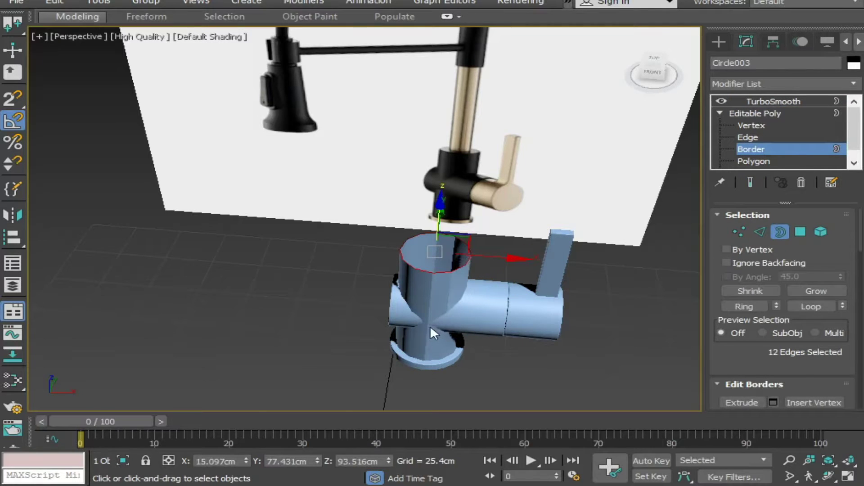
{"action": "mouse_move", "coordinate": [430, 328]}
{"action": "middle_mouse_down", "text": "alt"}
{"action": "mouse_move", "coordinate": [438, 333]}
{"action": "mouse_move", "coordinate": [441, 323]}
{"action": "middle_mouse_up", "text": "alt"}
{"action": "key", "text": "r"}
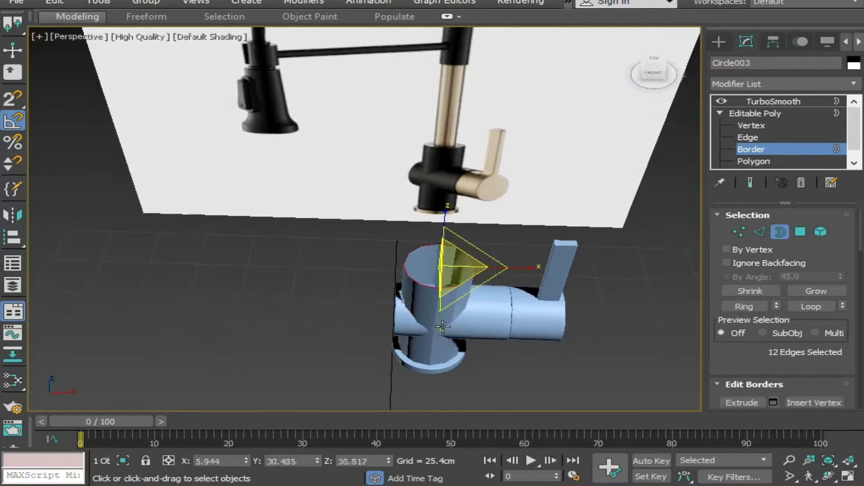
{"action": "left_click_drag", "start_coordinate": [455, 266], "coordinate": [478, 309], "text": "shift"}
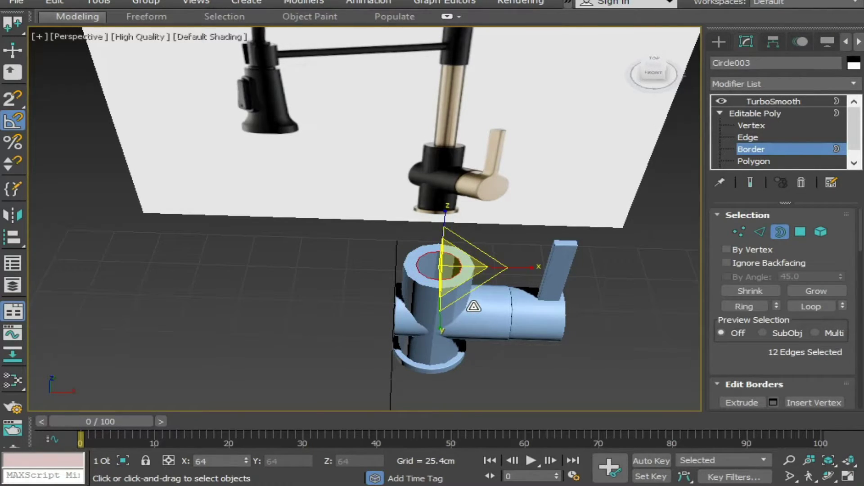
{"action": "left_click_drag", "start_coordinate": [473, 306], "coordinate": [484, 317]}
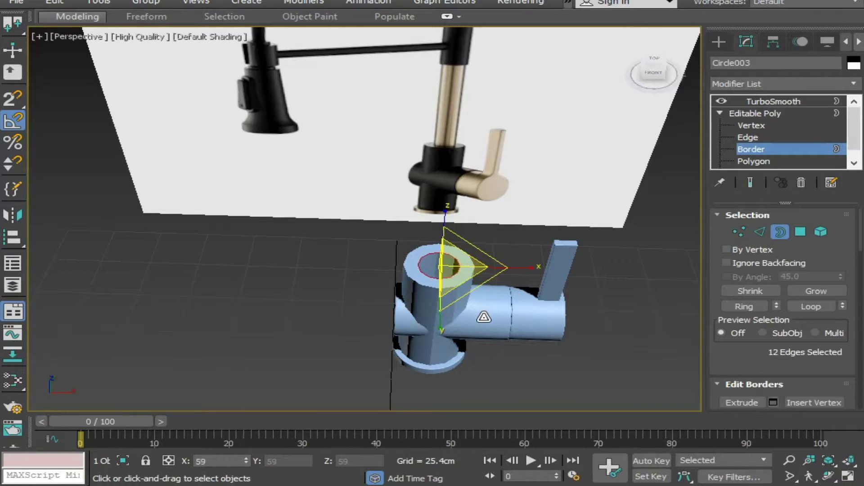
Step: Move the scaled border down along Z to about 83.5cm, hollowing the collar
{"action": "middle_click_drag", "start_coordinate": [484, 317], "coordinate": [445, 274], "text": "alt"}
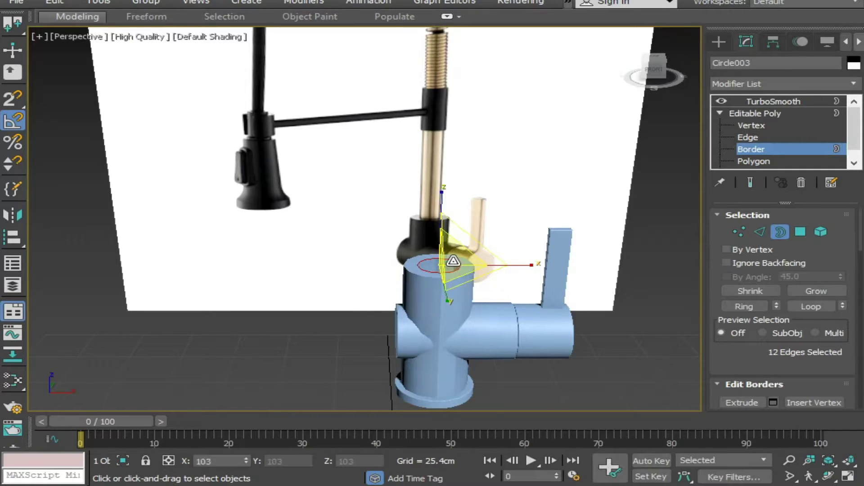
{"action": "key", "text": "e"}
{"action": "key", "text": "w"}
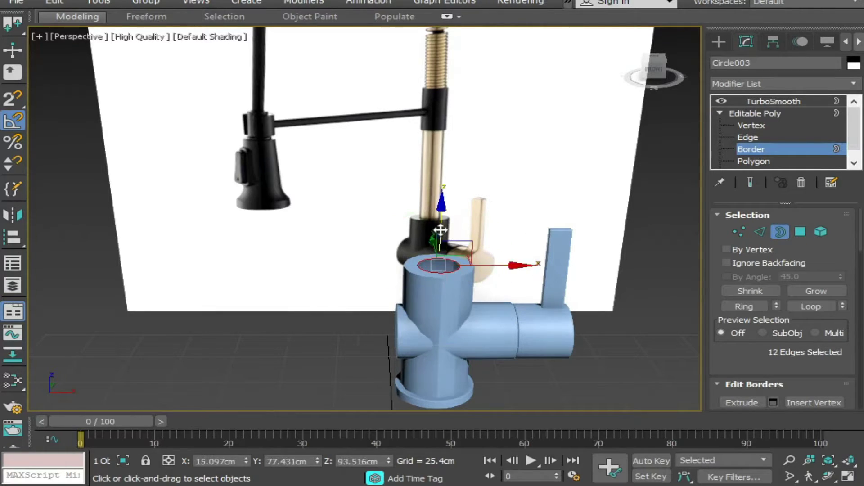
{"action": "left_click_drag", "start_coordinate": [436, 220], "coordinate": [443, 225]}
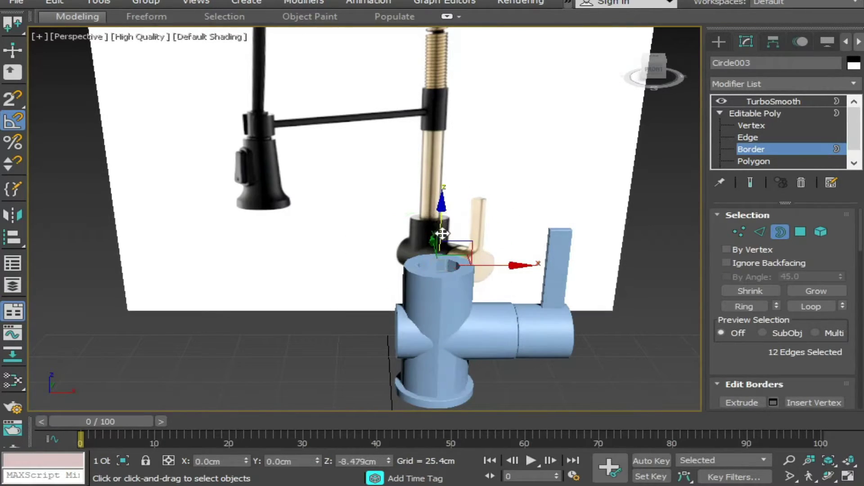
{"action": "middle_click_drag", "start_coordinate": [443, 223], "coordinate": [445, 241], "text": "alt"}
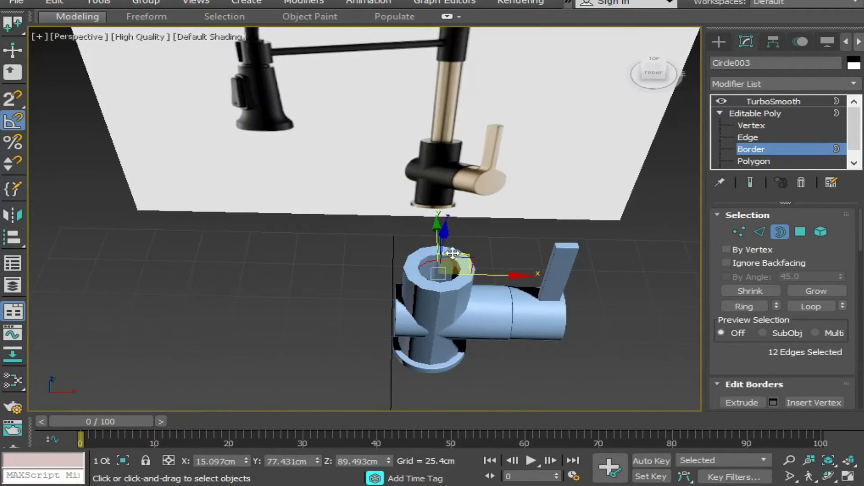
{"action": "left_click", "coordinate": [549, 277]}
{"action": "mouse_move", "coordinate": [549, 277]}
{"action": "middle_mouse_down", "text": "alt"}
{"action": "mouse_move", "coordinate": [536, 278]}
{"action": "mouse_move", "coordinate": [593, 266]}
{"action": "middle_mouse_up", "text": "alt"}
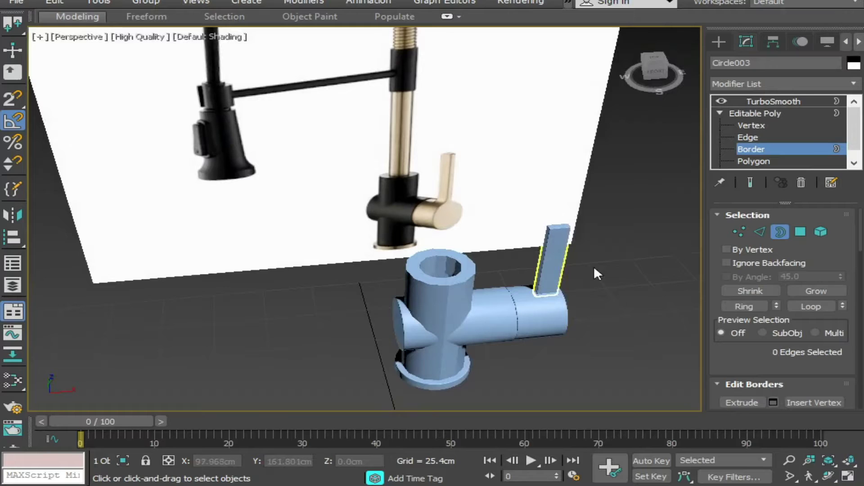
Step: At Edge level, select the collar's outer and inner top rim edge loops
{"action": "left_click", "coordinate": [766, 137]}
{"action": "scroll", "coordinate": [401, 298], "scroll_direction": "up", "scroll_amount": 2}
{"action": "scroll", "coordinate": [401, 298], "scroll_direction": "up", "scroll_amount": 1}
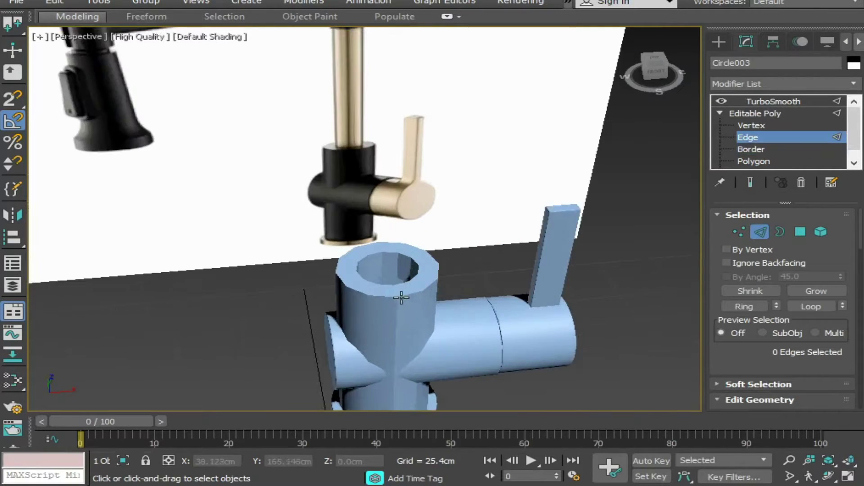
{"action": "key", "text": "F3"}
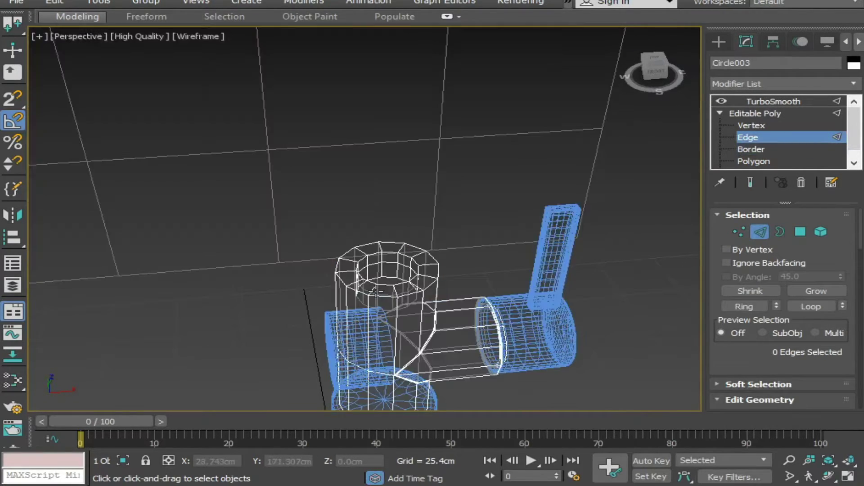
{"action": "key", "text": "F3"}
{"action": "left_click", "coordinate": [376, 292]}
{"action": "left_click", "coordinate": [313, 284]}
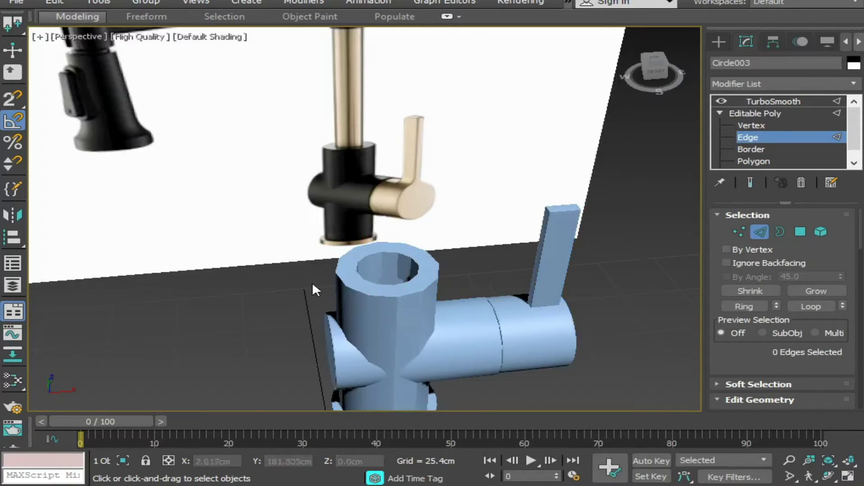
{"action": "double_click", "coordinate": [352, 290]}
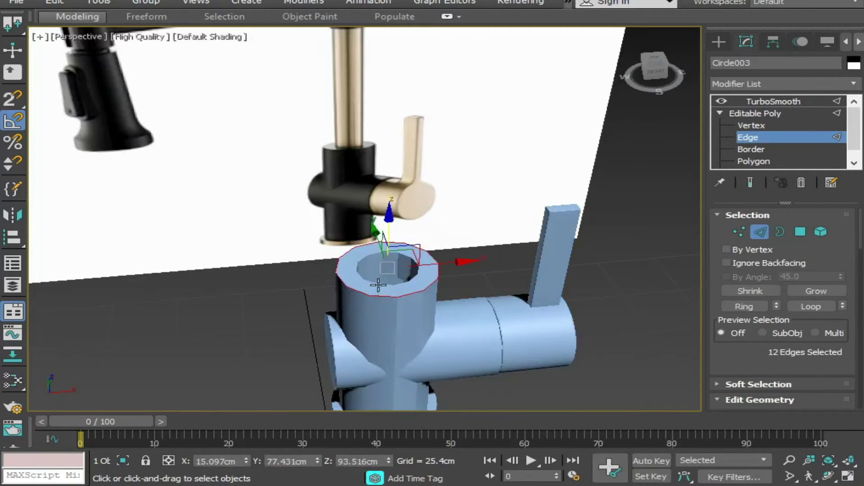
{"action": "double_click", "coordinate": [378, 284], "text": "ctrl"}
Step: Chamfer both rim loops by 0.3cm with 2 segments, then deselect the collar
{"action": "right_click", "coordinate": [372, 273]}
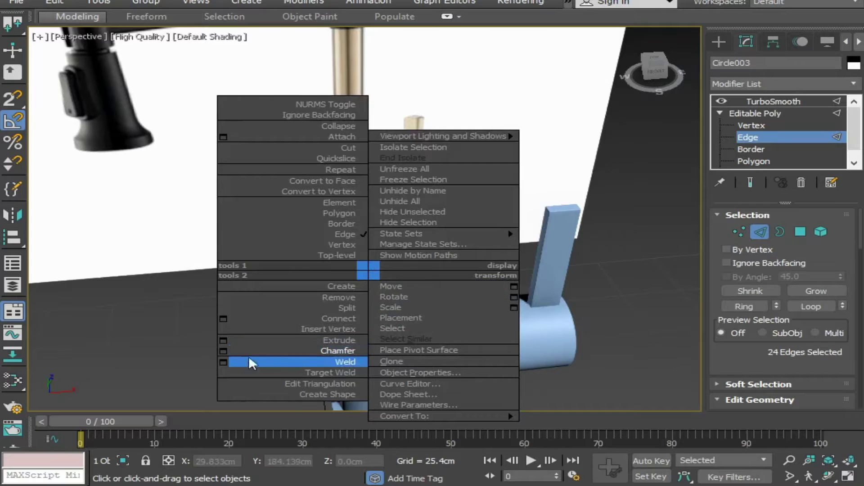
{"action": "left_click", "coordinate": [218, 347]}
{"action": "type", "text": "2"}
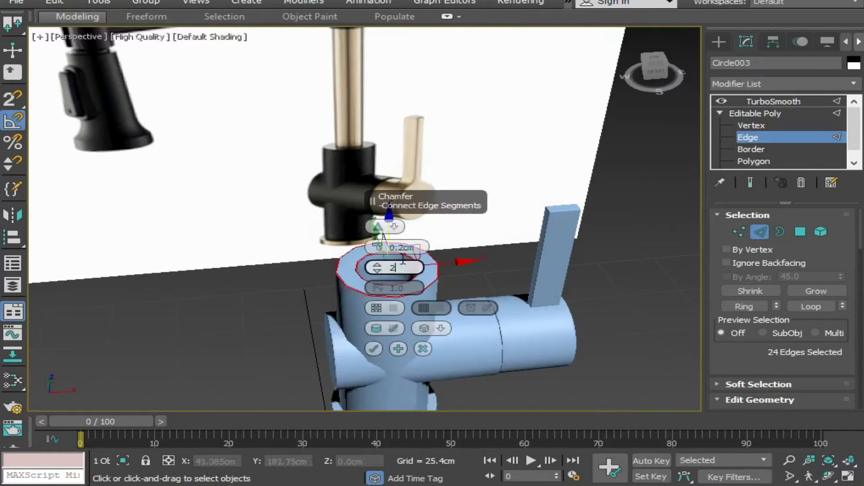
{"action": "left_click", "coordinate": [403, 247]}
{"action": "type", "text": "3"}
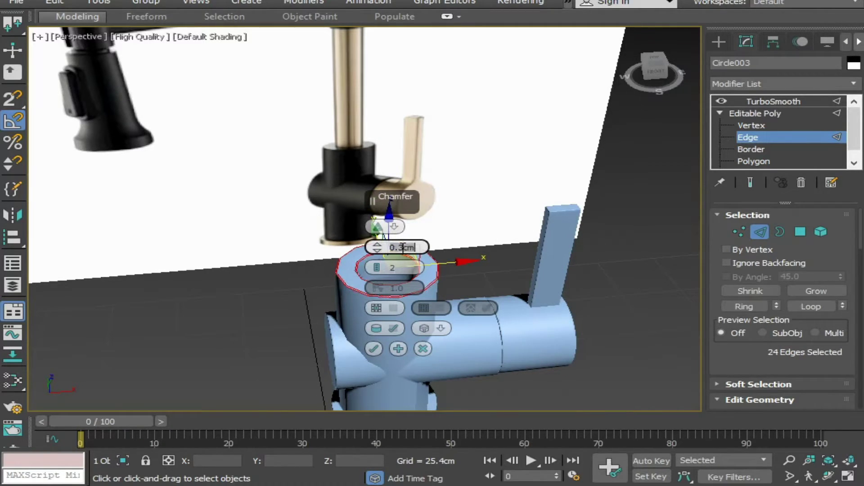
{"action": "key", "text": "Return"}
{"action": "left_click", "coordinate": [373, 347]}
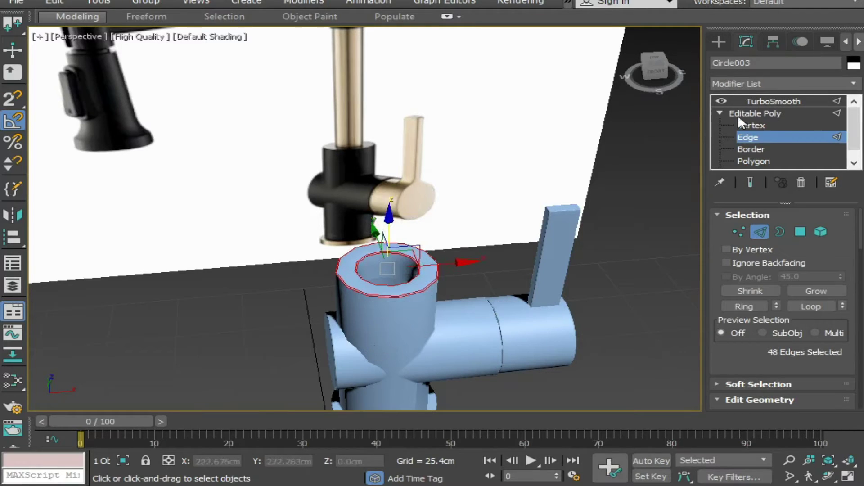
{"action": "left_click", "coordinate": [760, 102]}
{"action": "left_click", "coordinate": [695, 180]}
Step: Draw a new circle spline on the floor beside the faucet
{"action": "scroll", "coordinate": [517, 292], "scroll_direction": "down", "scroll_amount": 5}
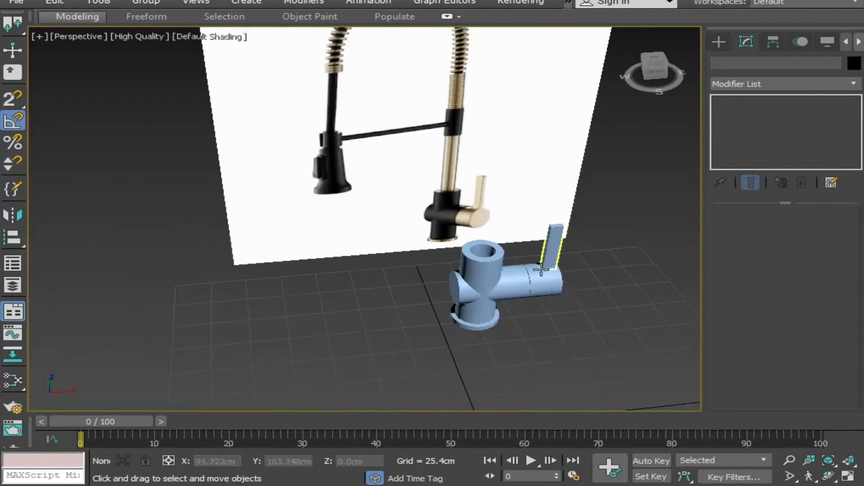
{"action": "scroll", "coordinate": [471, 278], "scroll_direction": "down", "scroll_amount": 2}
{"action": "middle_click_drag", "start_coordinate": [471, 279], "coordinate": [446, 297], "text": "alt"}
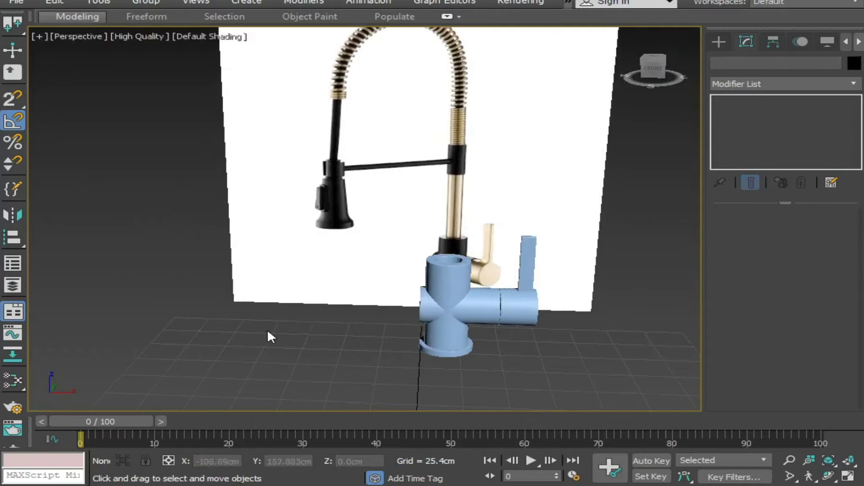
{"action": "right_click", "coordinate": [289, 323]}
{"action": "left_click", "coordinate": [313, 264]}
{"action": "left_click_drag", "start_coordinate": [357, 334], "coordinate": [366, 328]}
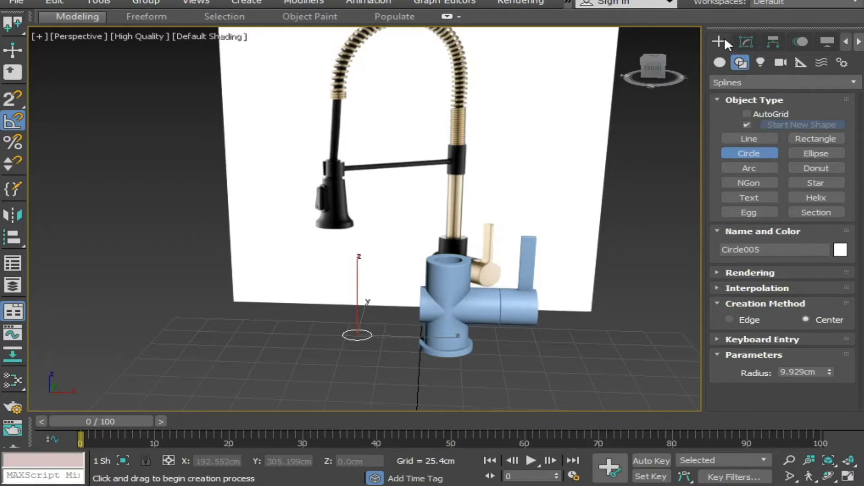
Step: Add an Extrude modifier to the new circle
{"action": "left_click", "coordinate": [745, 41]}
{"action": "left_click", "coordinate": [763, 82]}
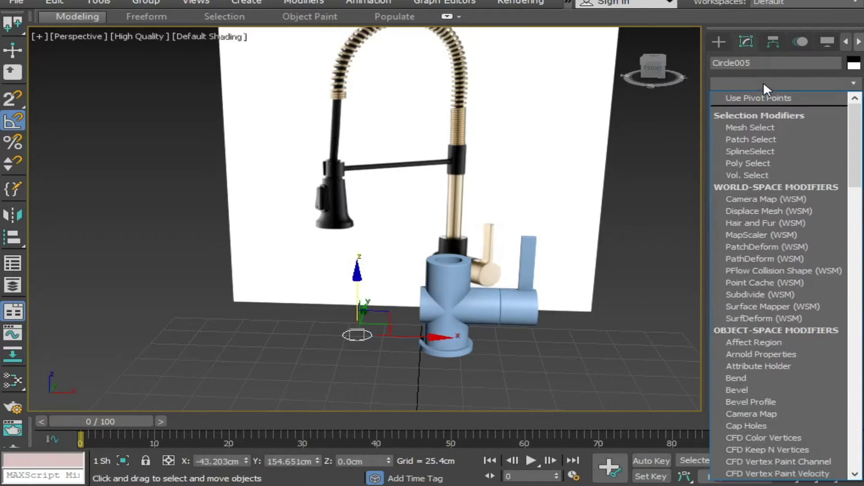
{"action": "scroll", "coordinate": [764, 82], "scroll_direction": "down", "scroll_amount": 5}
{"action": "type", "text": "ext"}
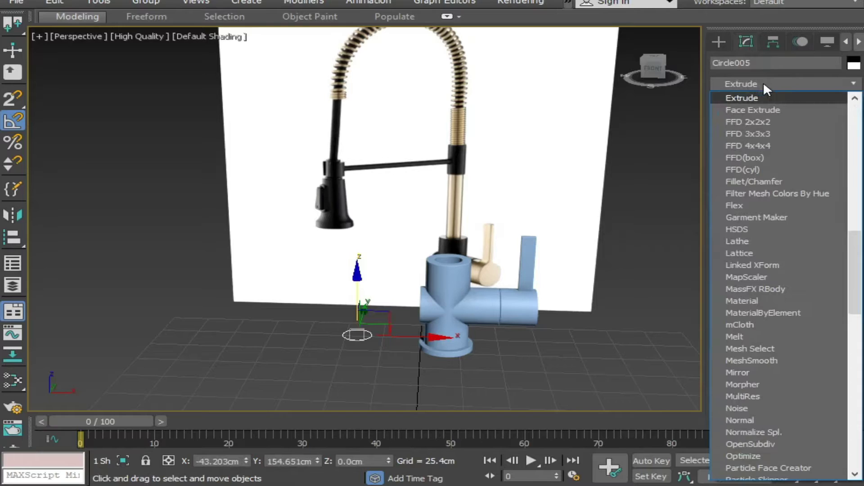
{"action": "key", "text": "Return"}
Step: Align the extruded cylinder to the faucet part and raise it along its height
{"action": "middle_click_drag", "start_coordinate": [346, 298], "coordinate": [356, 329], "text": "alt"}
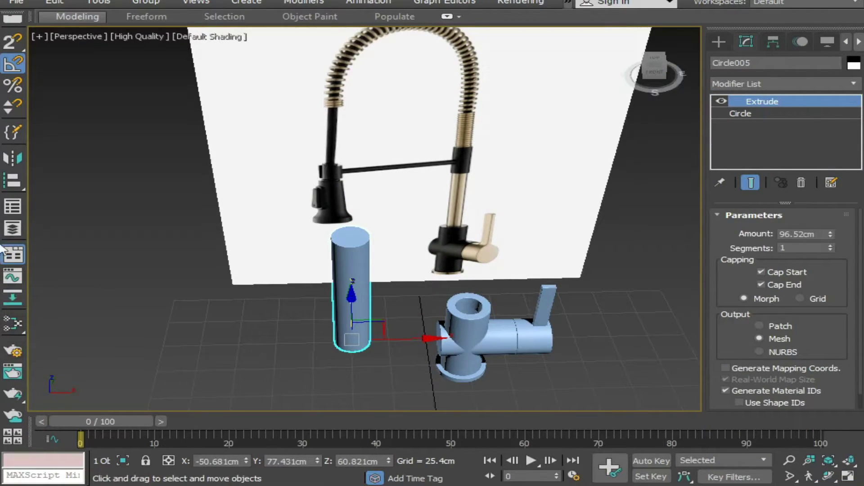
{"action": "left_click", "coordinate": [15, 183]}
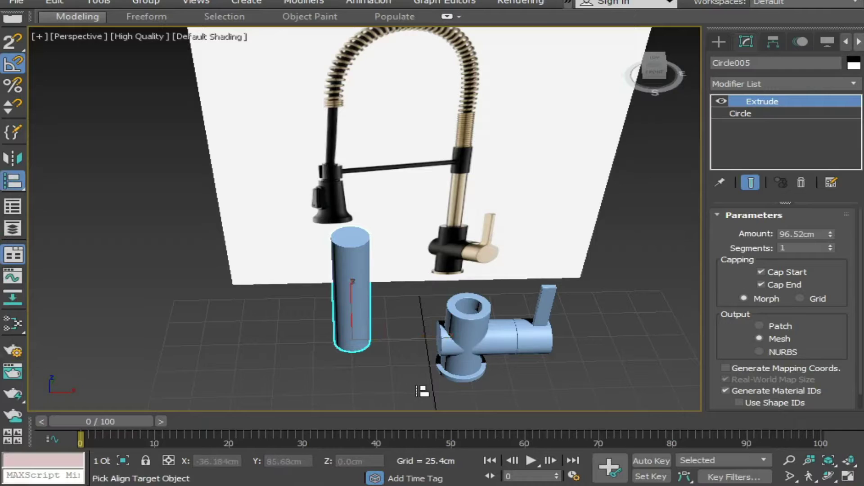
{"action": "left_click", "coordinate": [452, 382]}
{"action": "left_click", "coordinate": [423, 352]}
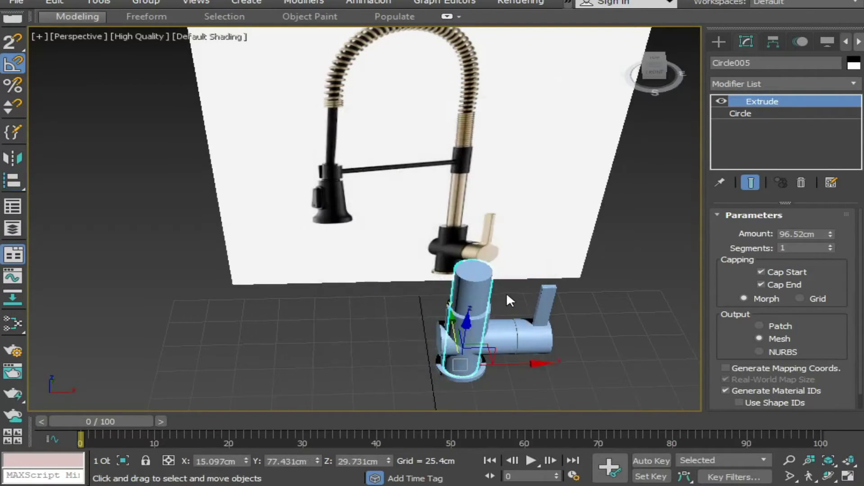
{"action": "middle_click_drag", "start_coordinate": [459, 365], "coordinate": [464, 333], "text": "alt"}
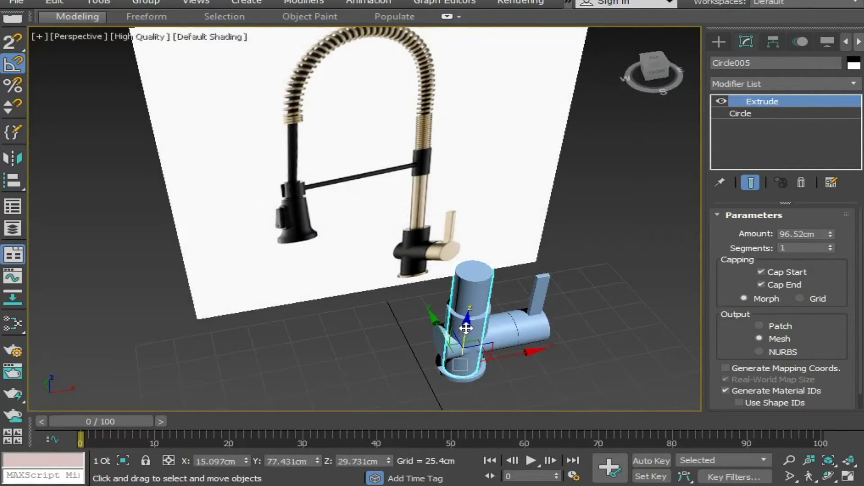
{"action": "left_click_drag", "start_coordinate": [463, 333], "coordinate": [463, 283]}
{"action": "middle_click_drag", "start_coordinate": [463, 284], "coordinate": [495, 270], "text": "alt"}
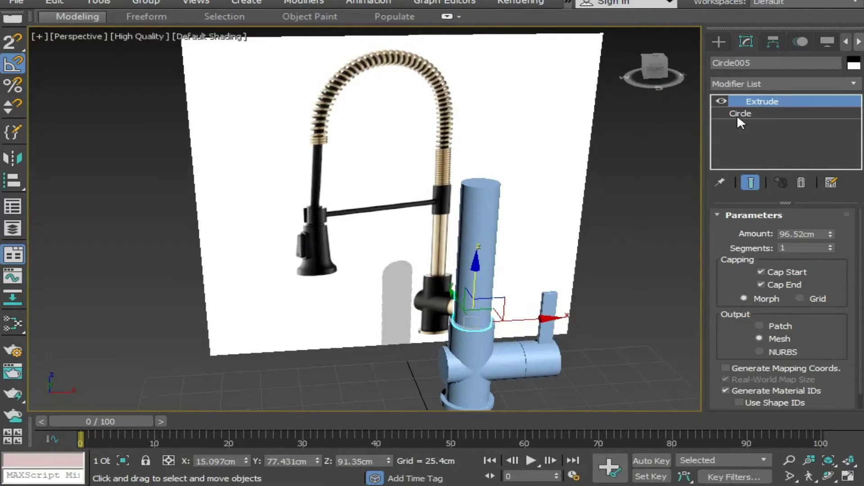
Step: Set the circle's interpolation steps to 2 and its radius to 8.0cm
{"action": "left_click", "coordinate": [740, 115]}
{"action": "left_click", "coordinate": [725, 231]}
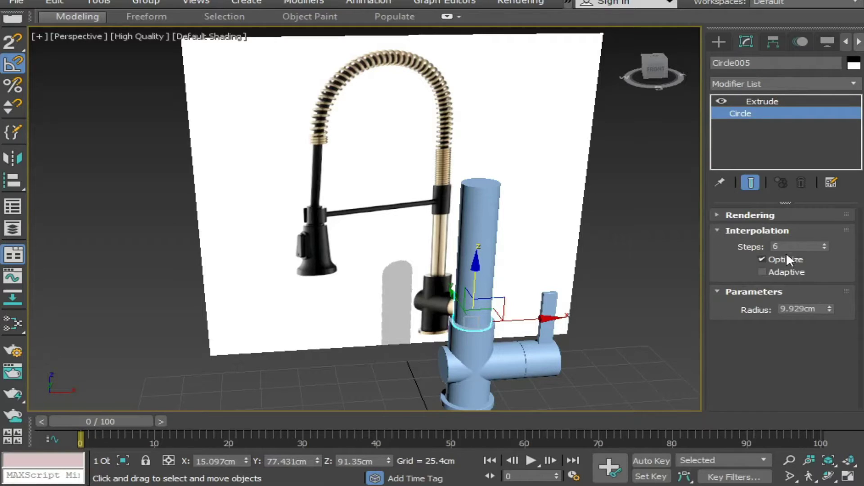
{"action": "left_click", "coordinate": [825, 249]}
{"action": "key", "text": "F4"}
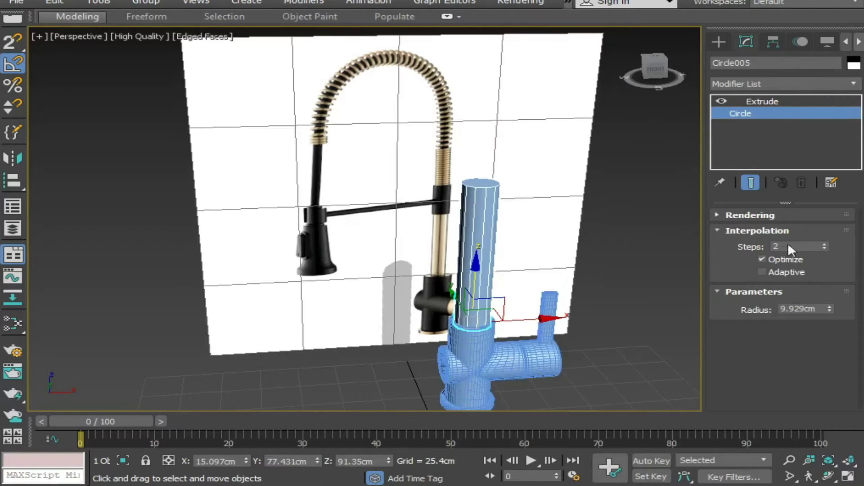
{"action": "double_click", "coordinate": [822, 310]}
{"action": "type", "text": "8"}
{"action": "key", "text": "Return"}
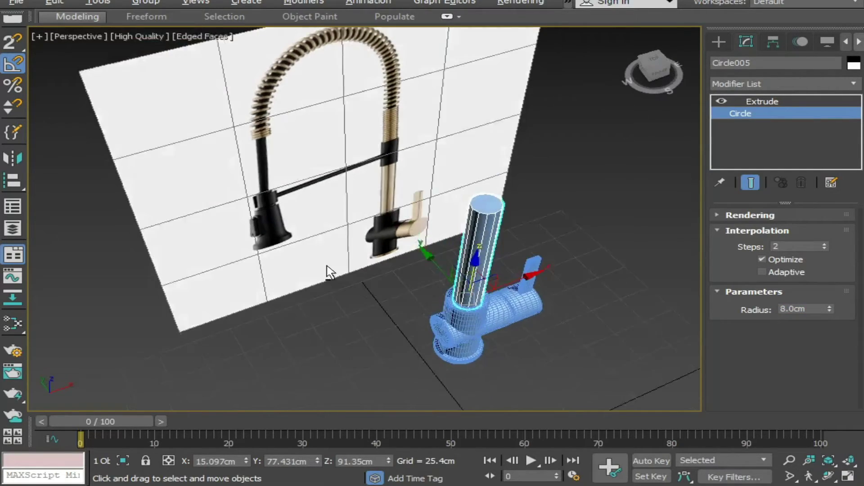
Step: Hide edged faces, select the spout cylinder, and view it from a low front angle
{"action": "mouse_move", "coordinate": [292, 238]}
{"action": "middle_mouse_down", "text": "alt"}
{"action": "mouse_move", "coordinate": [331, 270]}
{"action": "mouse_move", "coordinate": [501, 274]}
{"action": "middle_mouse_up", "text": "alt"}
{"action": "scroll", "coordinate": [499, 277], "scroll_direction": "up", "scroll_amount": 3}
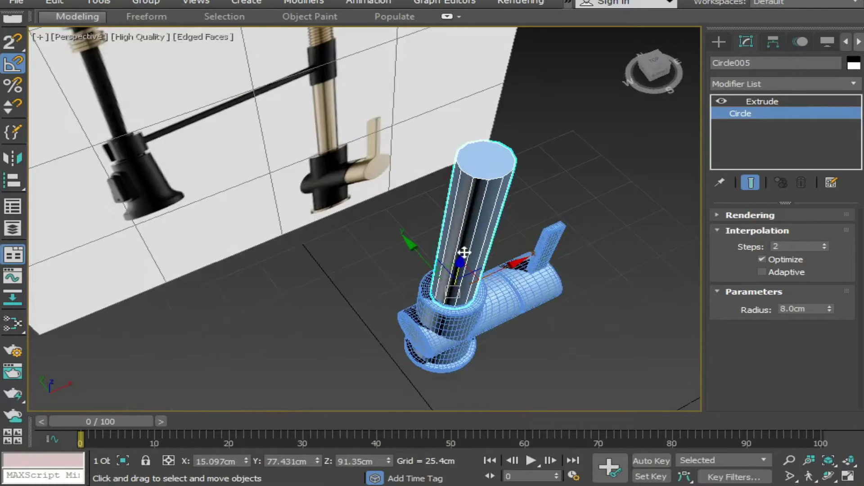
{"action": "key", "text": "F4"}
{"action": "scroll", "coordinate": [494, 339], "scroll_direction": "up", "scroll_amount": 3}
{"action": "left_click", "coordinate": [574, 353]}
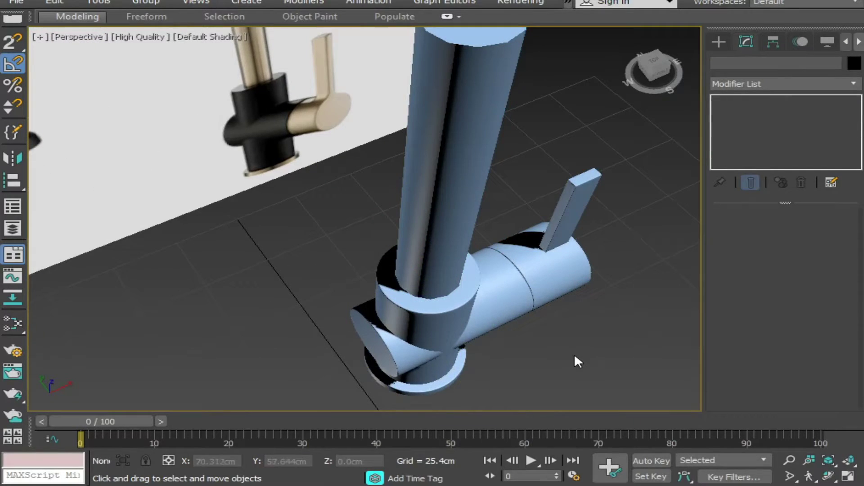
{"action": "left_click", "coordinate": [451, 259]}
{"action": "mouse_move", "coordinate": [451, 258]}
{"action": "middle_mouse_down", "text": "alt"}
{"action": "mouse_move", "coordinate": [494, 348]}
{"action": "mouse_move", "coordinate": [447, 303]}
{"action": "mouse_move", "coordinate": [444, 274]}
{"action": "mouse_move", "coordinate": [550, 237]}
{"action": "middle_mouse_up", "text": "alt"}
{"action": "scroll", "coordinate": [444, 273], "scroll_direction": "down", "scroll_amount": 4}
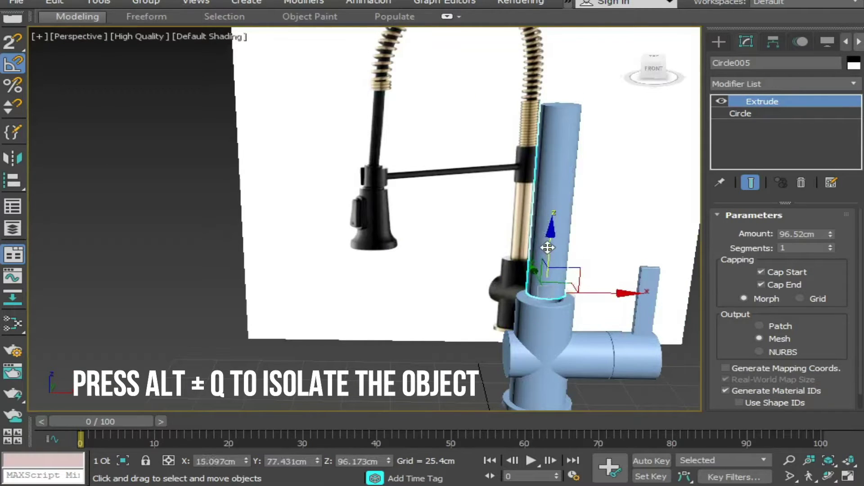
Step: Isolate spout Circle005, convert it to Editable Poly and delete its top cap polygon
{"action": "key", "text": "alt+q"}
{"action": "middle_click_drag", "start_coordinate": [476, 276], "coordinate": [490, 185], "text": "alt"}
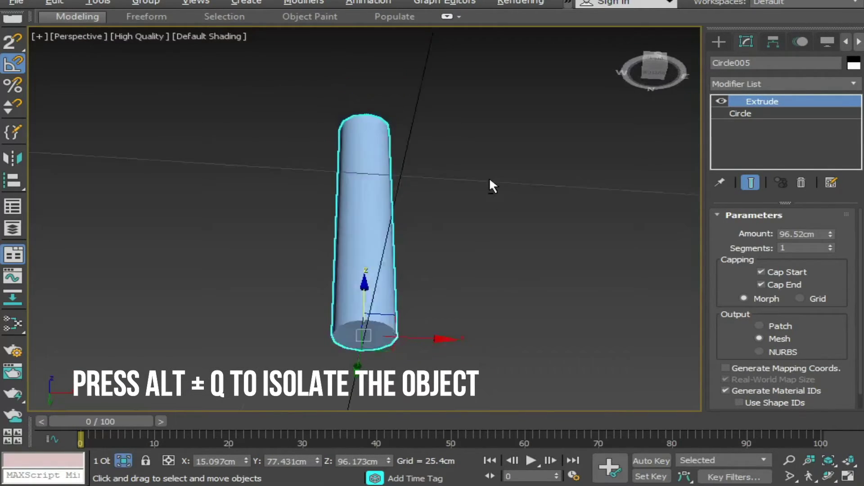
{"action": "right_click", "coordinate": [360, 203]}
{"action": "left_click", "coordinate": [538, 360]}
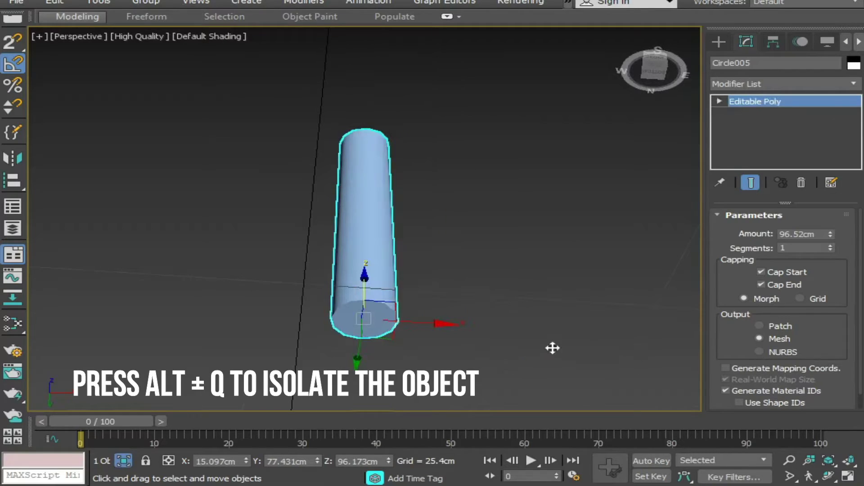
{"action": "left_click", "coordinate": [719, 101]}
{"action": "left_click", "coordinate": [751, 149]}
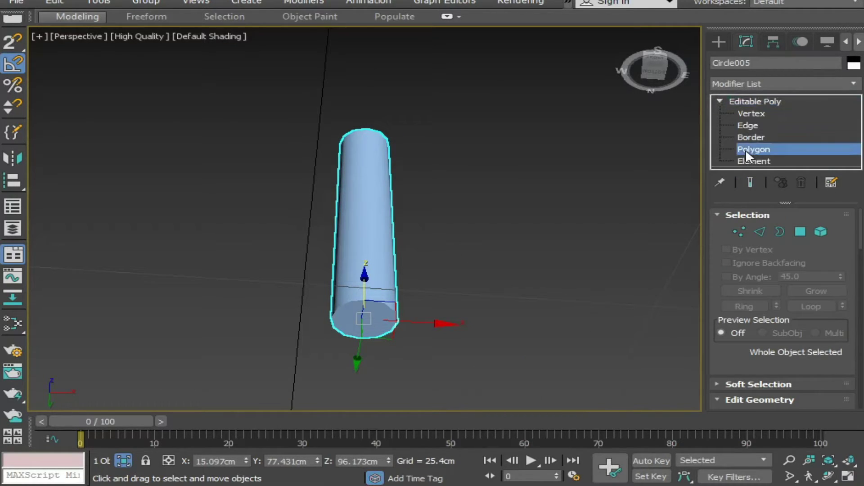
{"action": "left_click", "coordinate": [359, 315]}
{"action": "mouse_move", "coordinate": [457, 202]}
{"action": "middle_mouse_down", "text": "alt"}
{"action": "mouse_move", "coordinate": [433, 282]}
{"action": "mouse_move", "coordinate": [413, 288]}
{"action": "mouse_move", "coordinate": [420, 328]}
{"action": "middle_mouse_up", "text": "alt"}
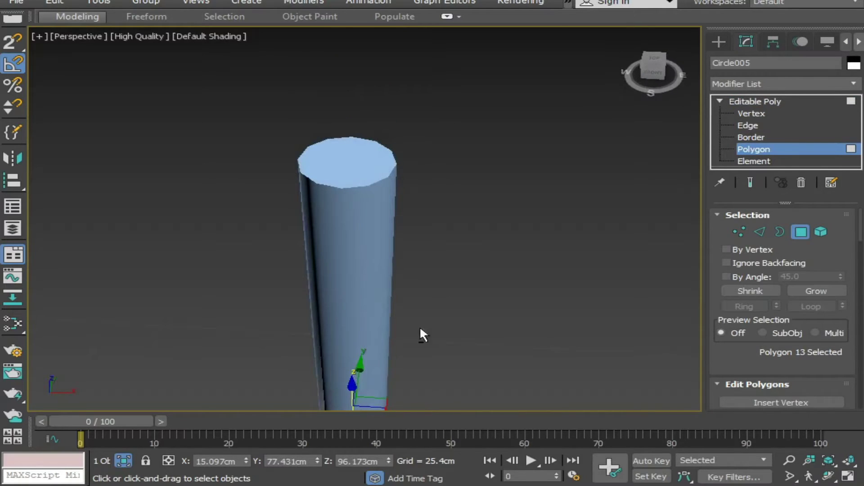
{"action": "left_click", "coordinate": [360, 169], "text": "ctrl"}
{"action": "key", "text": "Delete"}
{"action": "mouse_move", "coordinate": [342, 370]}
{"action": "middle_mouse_down", "text": "alt"}
{"action": "mouse_move", "coordinate": [358, 247]}
{"action": "mouse_move", "coordinate": [396, 141]}
{"action": "mouse_move", "coordinate": [434, 92]}
{"action": "mouse_move", "coordinate": [420, 228]}
{"action": "mouse_move", "coordinate": [408, 181]}
{"action": "middle_mouse_up", "text": "alt"}
Step: Add TurboSmooth with 2 iterations to the spout, then end isolation
{"action": "left_click", "coordinate": [756, 86]}
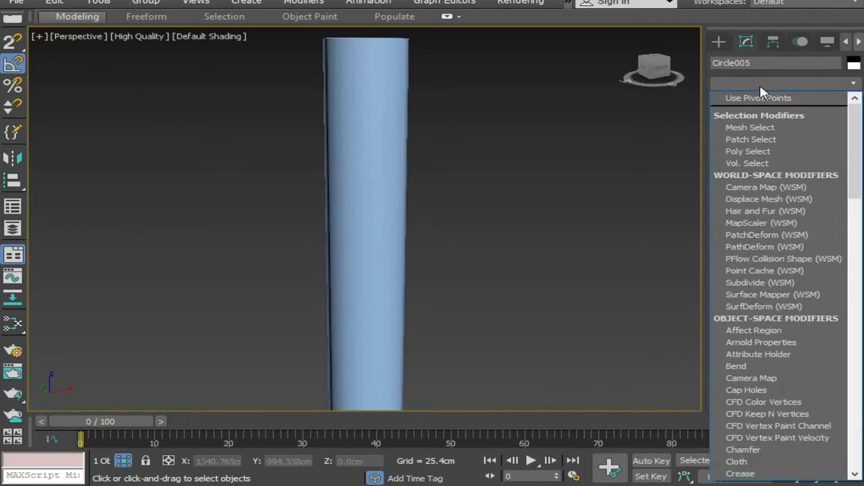
{"action": "key", "text": "t"}
{"action": "key", "text": "Down"}
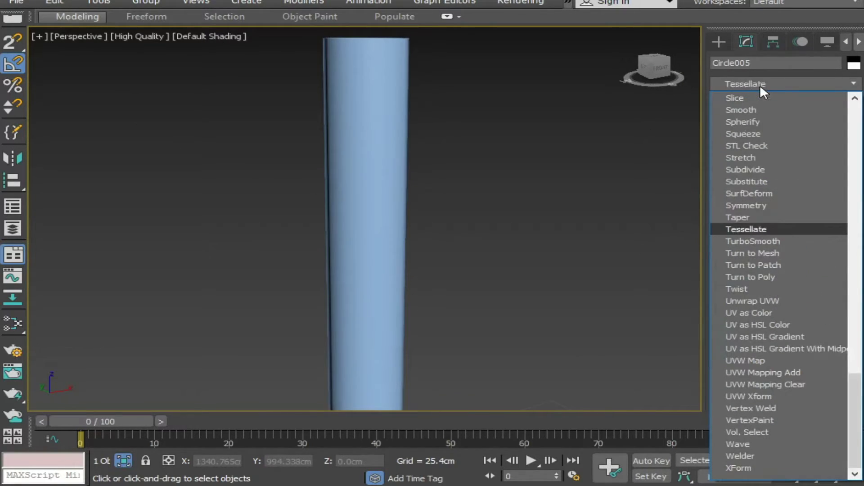
{"action": "key", "text": "Down"}
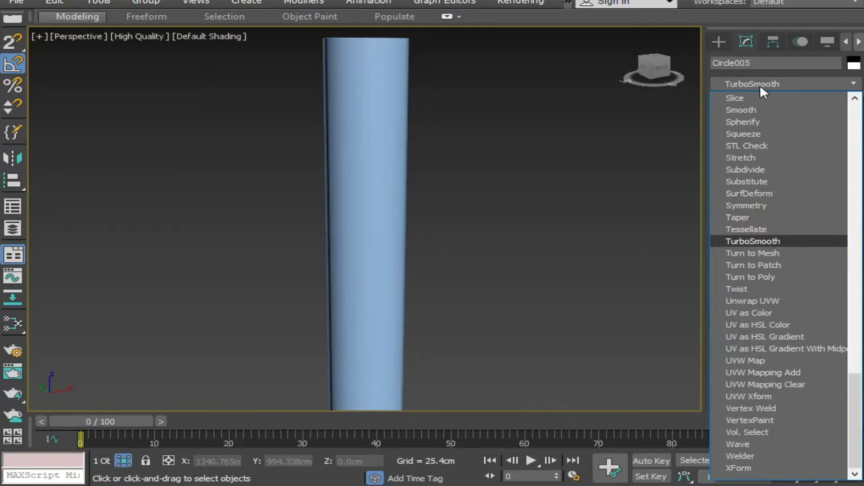
{"action": "key", "text": "Return"}
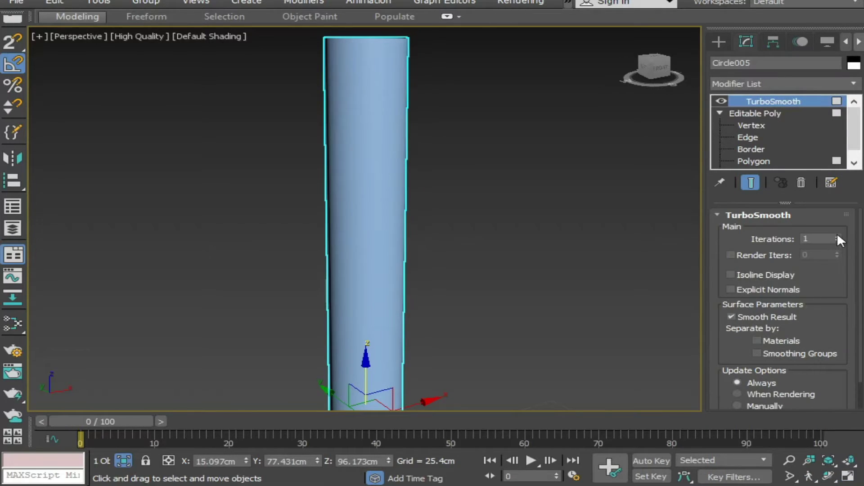
{"action": "left_click", "coordinate": [837, 236]}
{"action": "right_click", "coordinate": [469, 241]}
{"action": "left_click", "coordinate": [500, 124]}
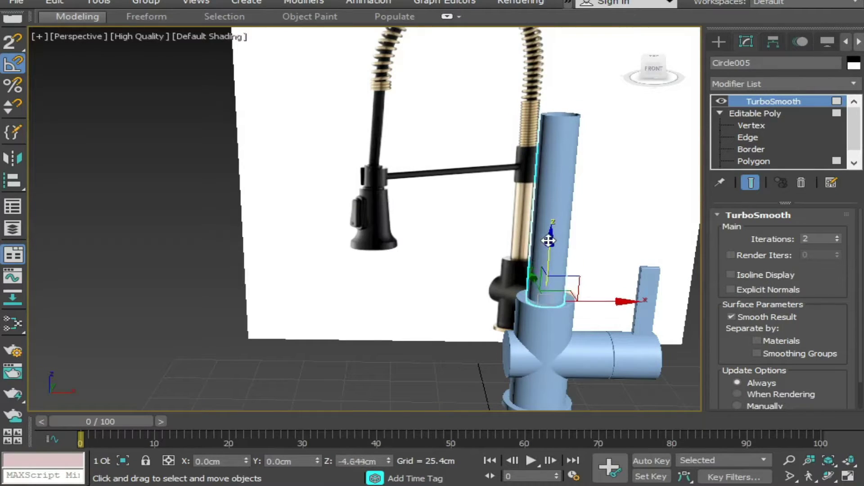
Step: Zoom out and recentre the single perspective view on the whole faucet
{"action": "left_click", "coordinate": [361, 381]}
{"action": "scroll", "coordinate": [438, 366], "scroll_direction": "down", "scroll_amount": 2}
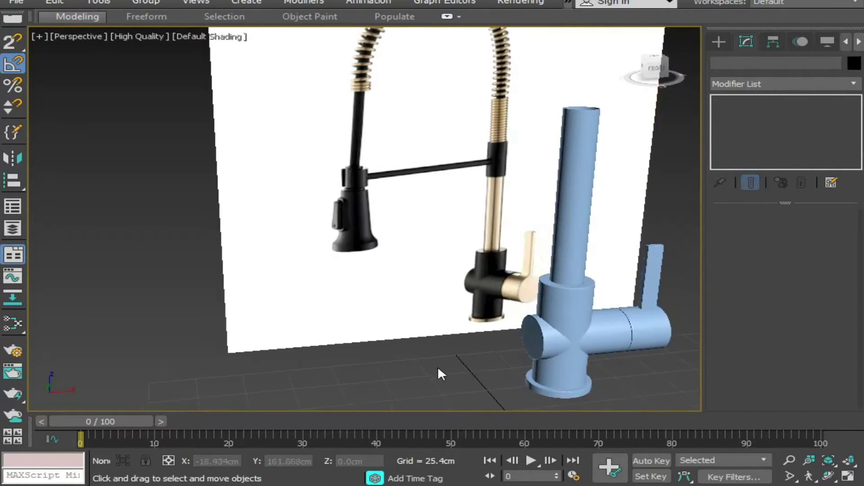
{"action": "scroll", "coordinate": [438, 366], "scroll_direction": "down", "scroll_amount": 5}
{"action": "mouse_move", "coordinate": [469, 354]}
{"action": "middle_mouse_down"}
{"action": "mouse_move", "coordinate": [468, 371]}
{"action": "mouse_move", "coordinate": [486, 369]}
{"action": "middle_mouse_up"}
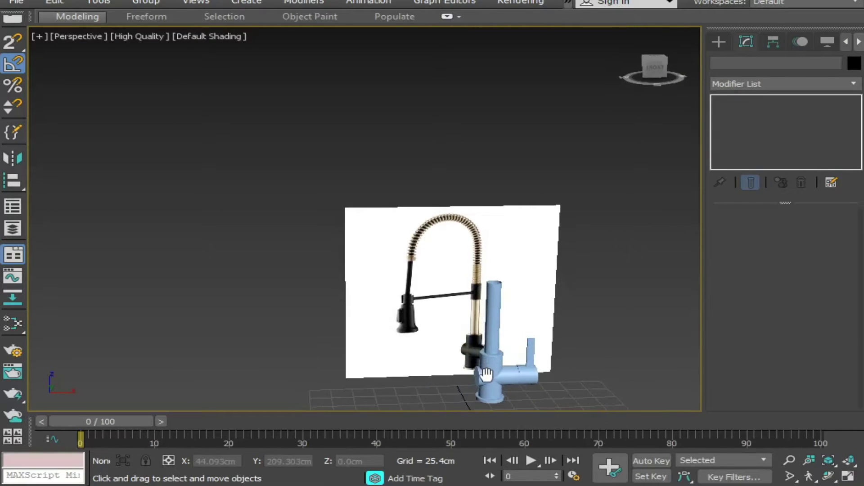
{"action": "left_click", "coordinate": [498, 296]}
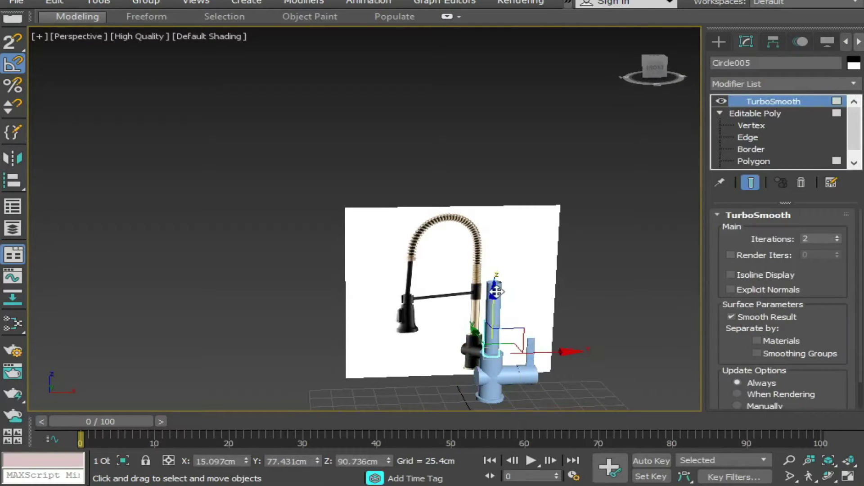
{"action": "left_click", "coordinate": [574, 347]}
{"action": "middle_click_drag", "start_coordinate": [574, 347], "coordinate": [548, 352]}
{"action": "key", "text": "alt+w"}
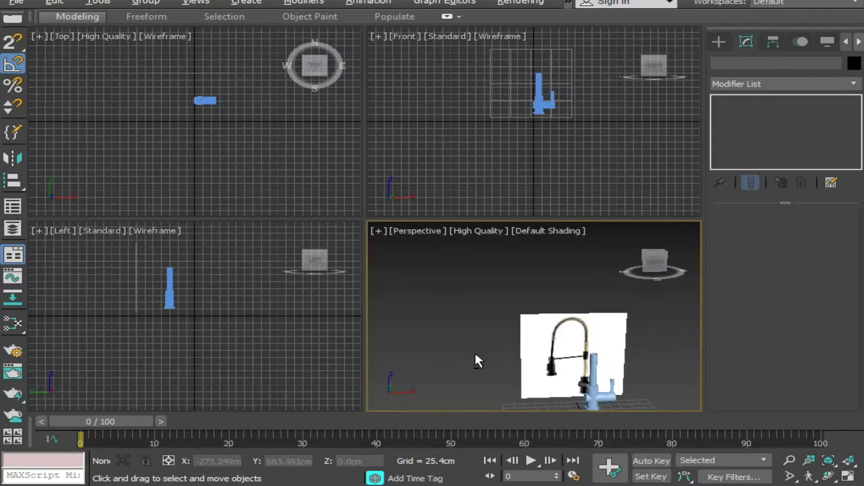
{"action": "key", "text": "alt+w"}
{"action": "middle_click_drag", "start_coordinate": [475, 344], "coordinate": [419, 339]}
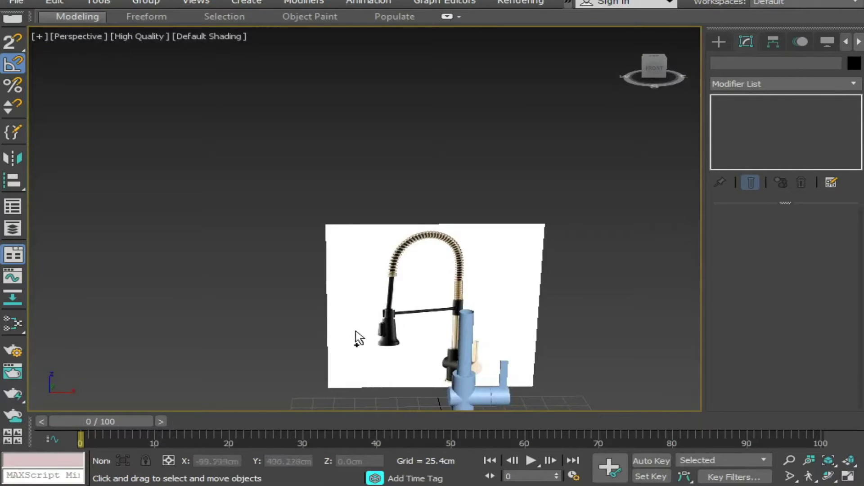
{"action": "middle_click_drag", "start_coordinate": [370, 408], "coordinate": [374, 368]}
Step: Draw Circle006, radius 14.837 cm, on the ground left of the faucet
{"action": "right_click", "coordinate": [375, 369]}
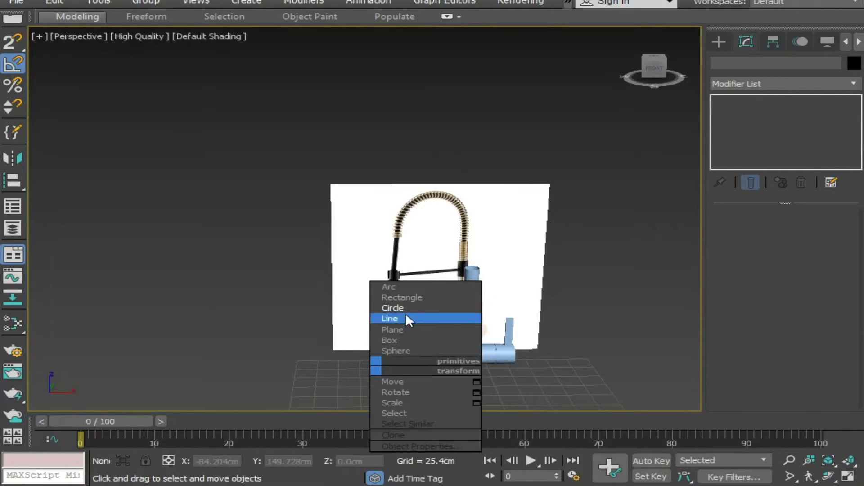
{"action": "left_click", "coordinate": [405, 298]}
{"action": "right_click", "coordinate": [373, 379]}
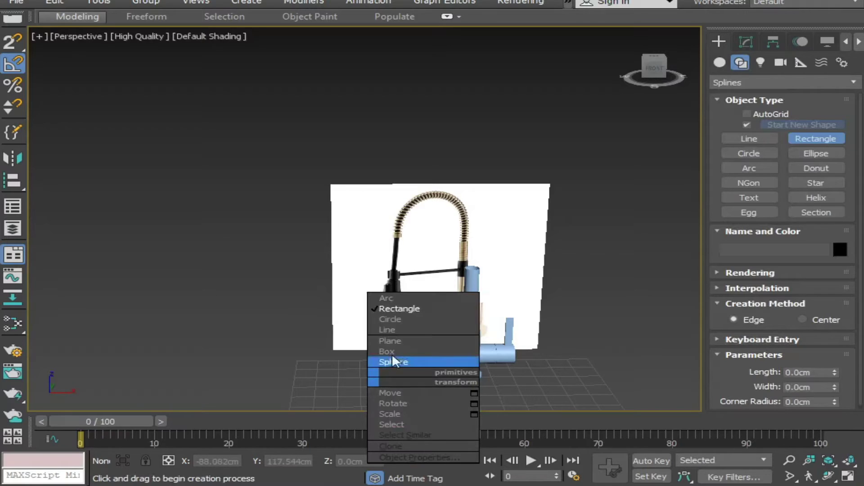
{"action": "left_click", "coordinate": [409, 323]}
{"action": "left_click_drag", "start_coordinate": [398, 374], "coordinate": [407, 373]}
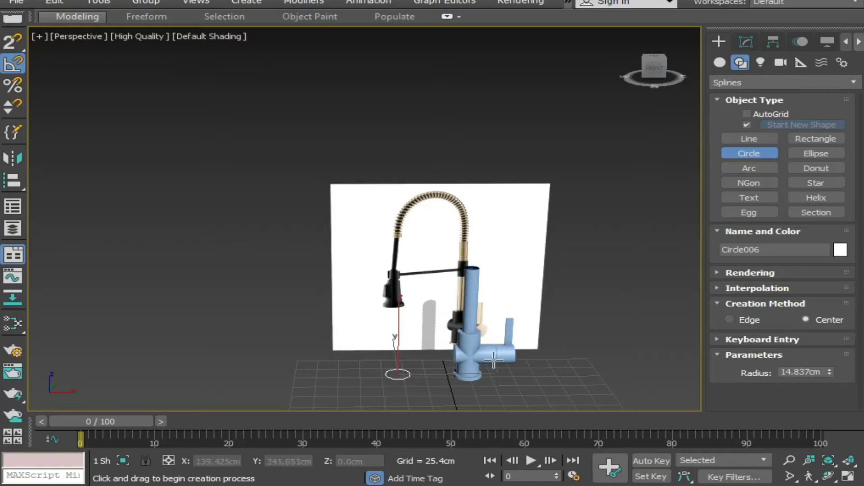
{"action": "key", "text": "w"}
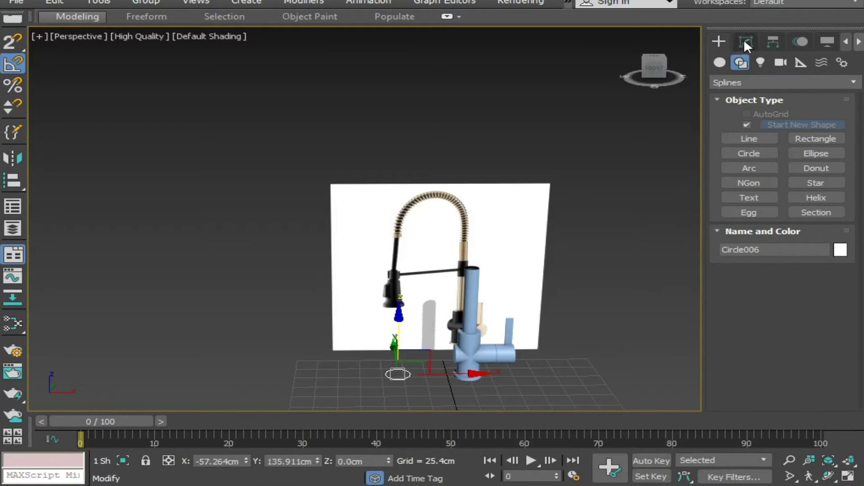
Step: Add an Extrude modifier to Circle006, giving it a 96.52 cm height
{"action": "left_click", "coordinate": [744, 39]}
{"action": "left_click", "coordinate": [750, 85]}
{"action": "scroll", "coordinate": [750, 85], "scroll_direction": "down", "scroll_amount": 2}
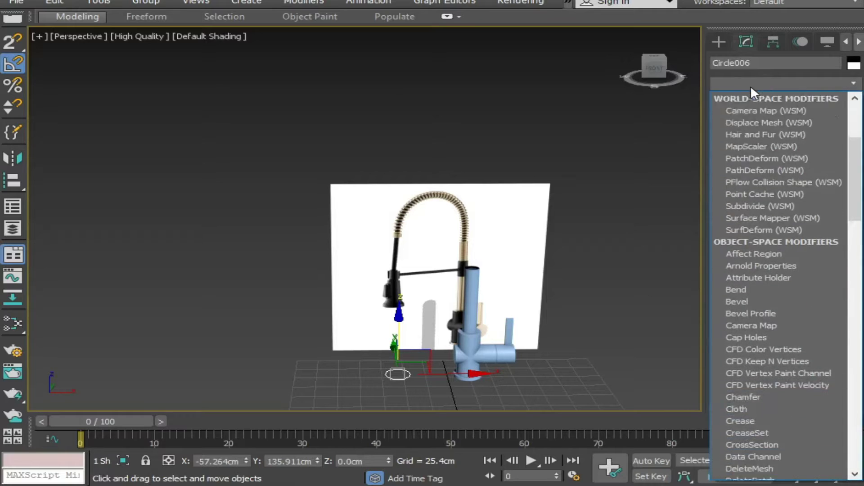
{"action": "type", "text": "ex"}
{"action": "key", "text": "Down"}
{"action": "key", "text": "Down"}
{"action": "key", "text": "Down"}
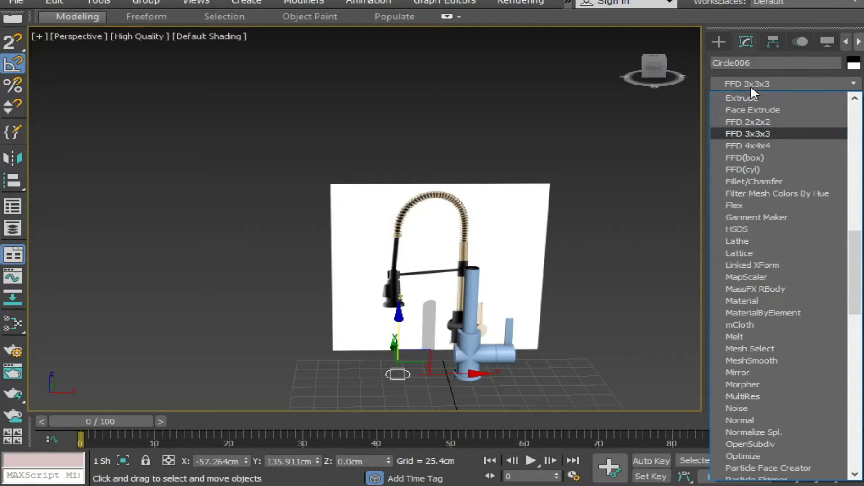
{"action": "key", "text": "Up"}
{"action": "key", "text": "Up"}
{"action": "key", "text": "Up"}
{"action": "key", "text": "Return"}
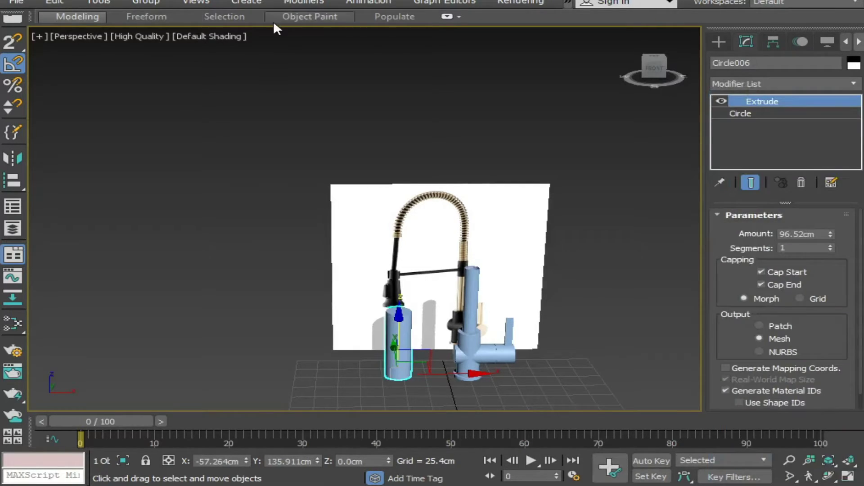
{"action": "middle_click_drag", "start_coordinate": [593, 290], "coordinate": [618, 280]}
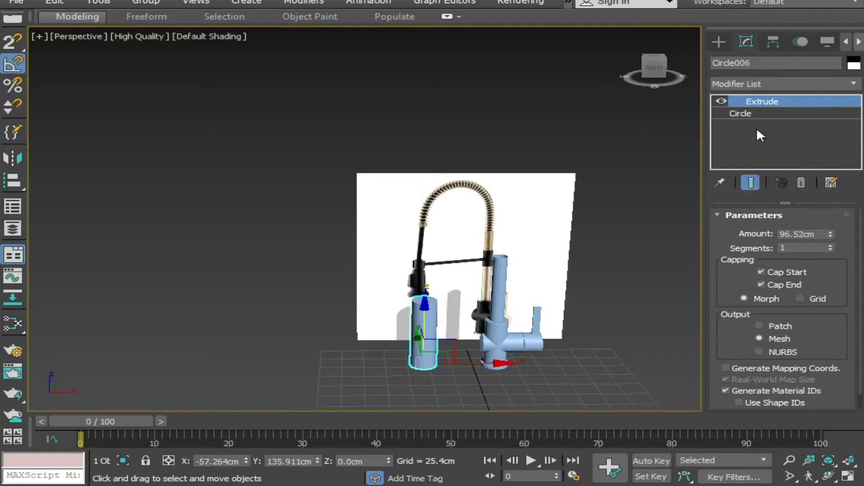
Step: Set Circle006's base circle radius to 9 cm
{"action": "left_click", "coordinate": [733, 113]}
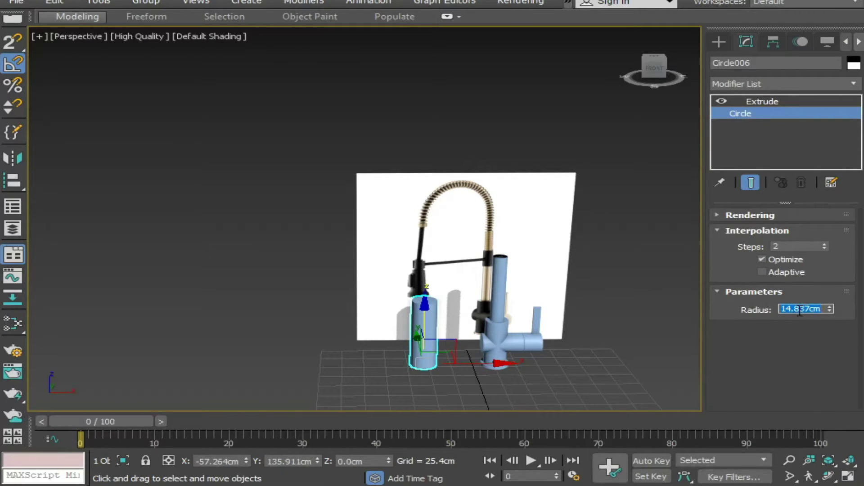
{"action": "type", "text": "9"}
{"action": "key", "text": "Return"}
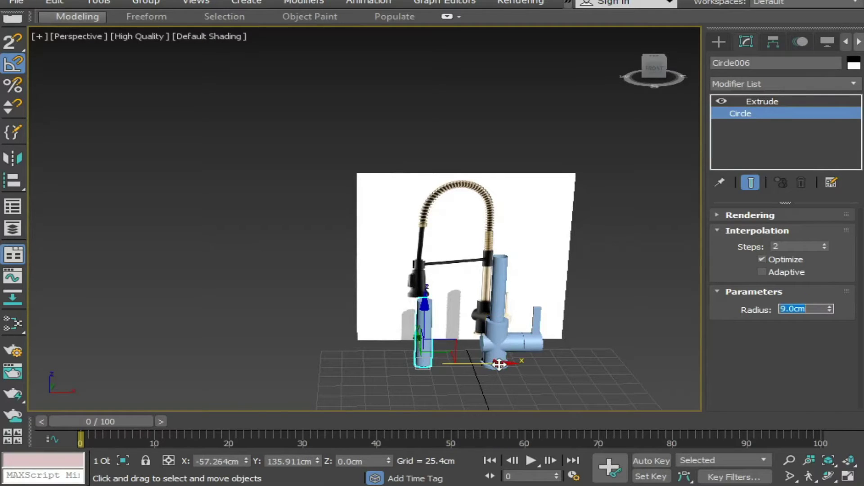
{"action": "scroll", "coordinate": [382, 337], "scroll_direction": "up", "scroll_amount": 3}
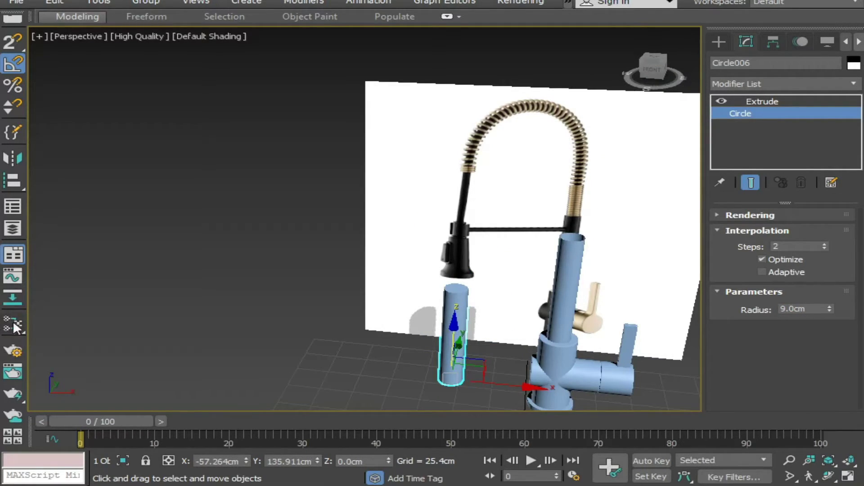
Step: Align Circle006 to the spout and raise it along Z to about 155.992 cm
{"action": "left_click", "coordinate": [12, 181]}
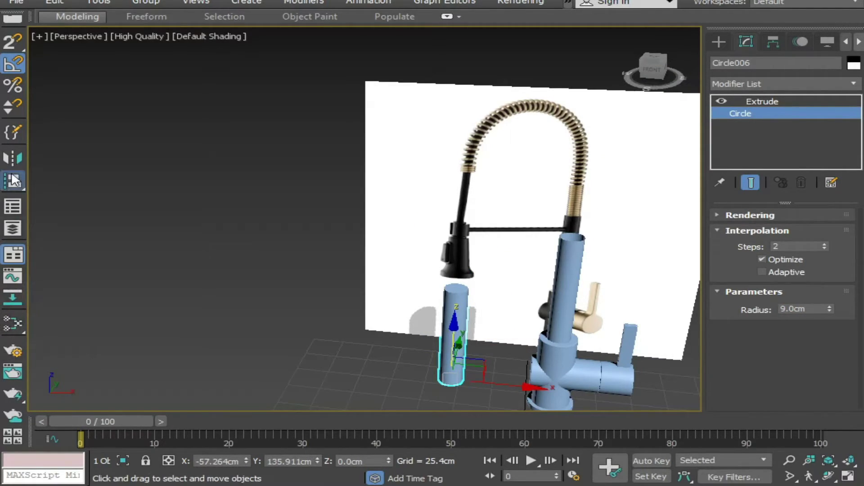
{"action": "left_click", "coordinate": [577, 268]}
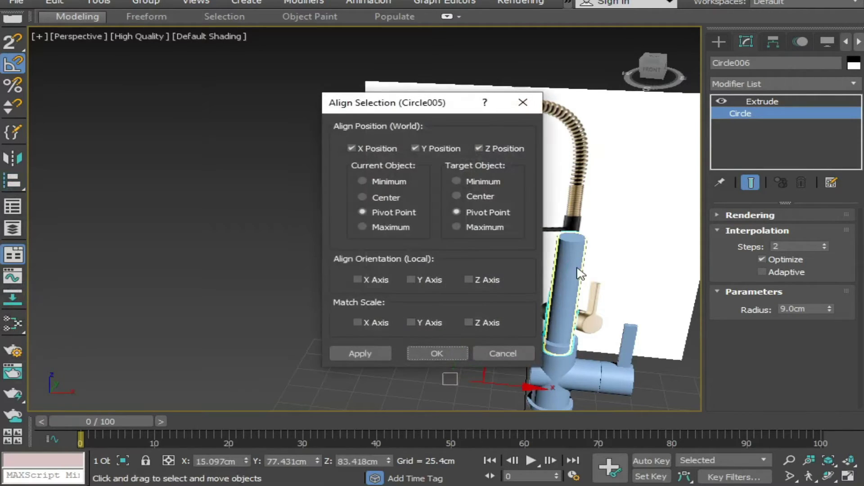
{"action": "left_click", "coordinate": [446, 353]}
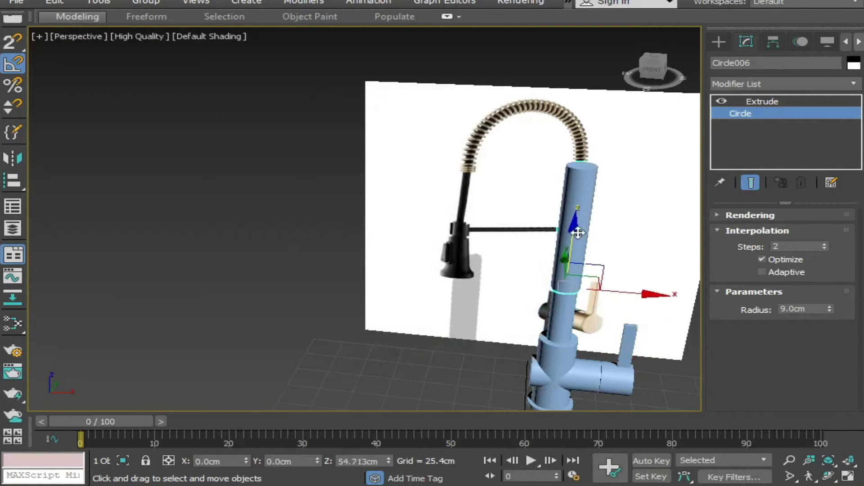
{"action": "left_click_drag", "start_coordinate": [563, 294], "coordinate": [570, 209]}
Step: Widen the collar's circle radius to 9.5 cm
{"action": "middle_click_drag", "start_coordinate": [570, 209], "coordinate": [572, 362], "text": "alt"}
{"action": "scroll", "coordinate": [574, 351], "scroll_direction": "up", "scroll_amount": 3}
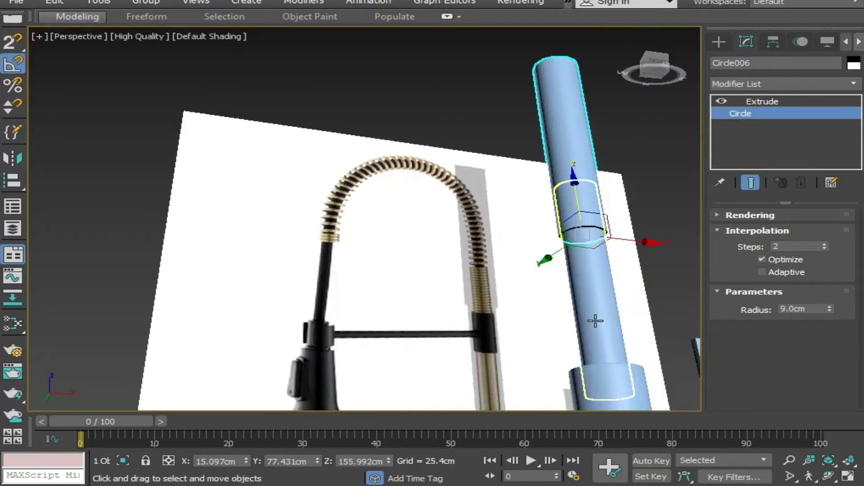
{"action": "mouse_move", "coordinate": [568, 301]}
{"action": "middle_mouse_down"}
{"action": "mouse_move", "coordinate": [549, 311]}
{"action": "mouse_move", "coordinate": [547, 298]}
{"action": "middle_mouse_up"}
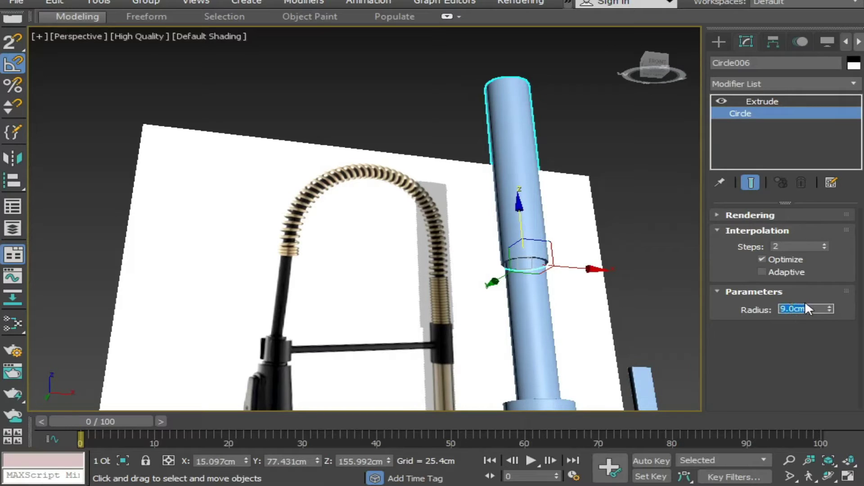
{"action": "type", "text": "9.5"}
{"action": "key", "text": "Return"}
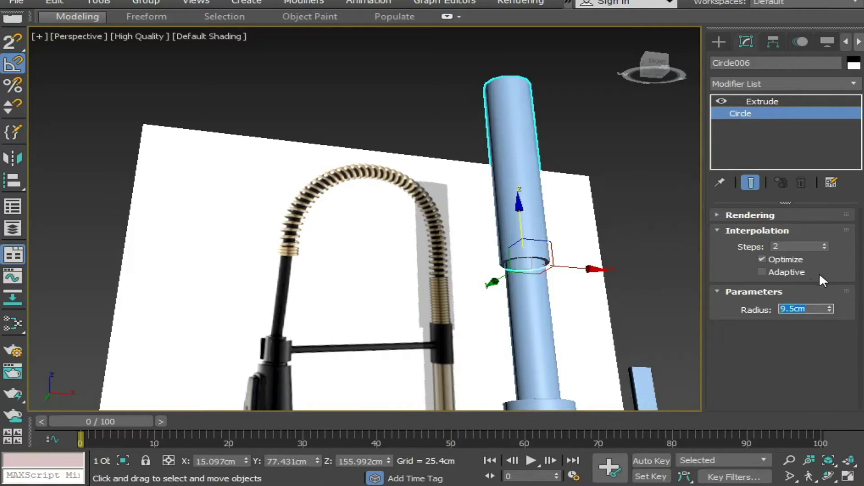
{"action": "mouse_move", "coordinate": [674, 264]}
{"action": "middle_mouse_down", "text": "alt"}
{"action": "mouse_move", "coordinate": [672, 237]}
{"action": "mouse_move", "coordinate": [635, 356]}
{"action": "mouse_move", "coordinate": [648, 333]}
{"action": "middle_mouse_up", "text": "alt"}
Step: Set the collar's Extrude amount to 35 cm and raise it to Z 164.839 cm
{"action": "left_click", "coordinate": [761, 102]}
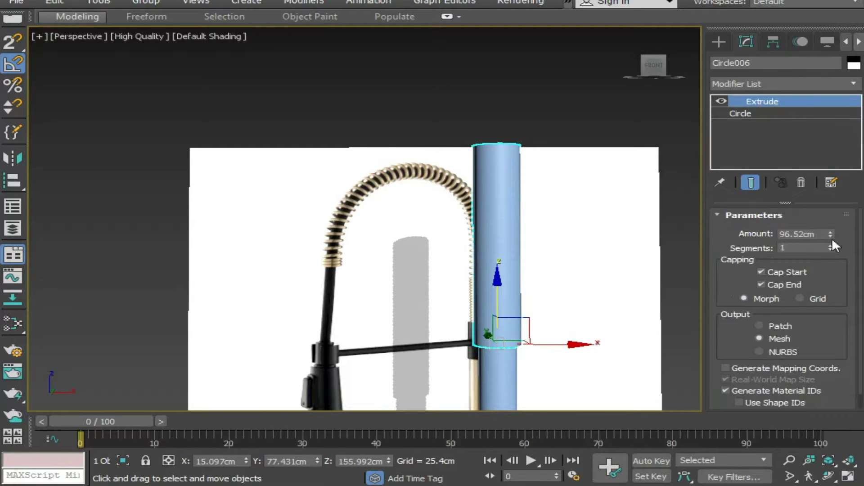
{"action": "left_click_drag", "start_coordinate": [831, 235], "coordinate": [824, 273]}
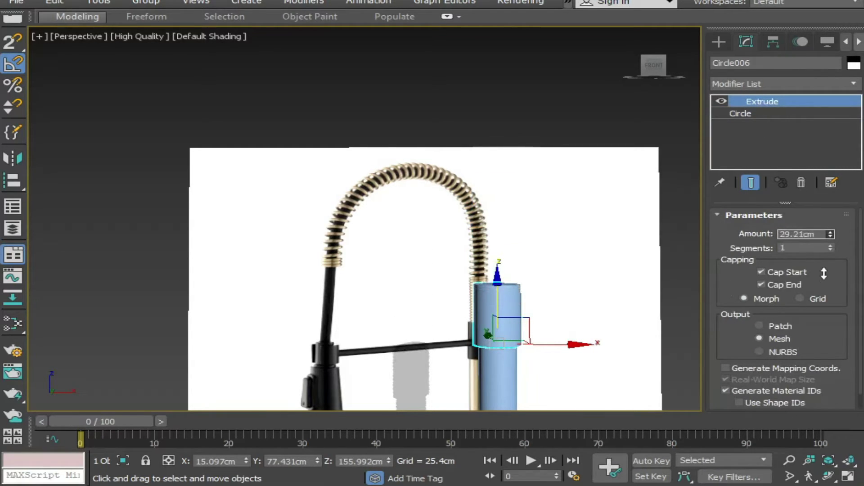
{"action": "middle_click_drag", "start_coordinate": [639, 289], "coordinate": [669, 238]}
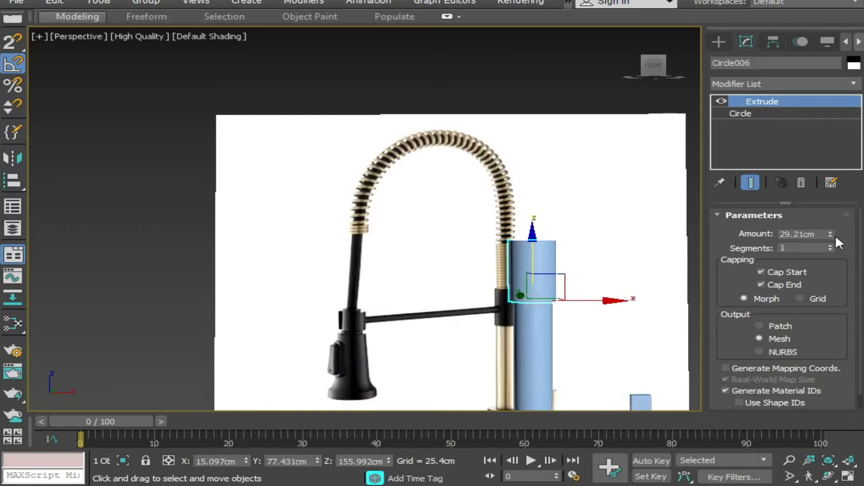
{"action": "left_click_drag", "start_coordinate": [832, 231], "coordinate": [832, 228]}
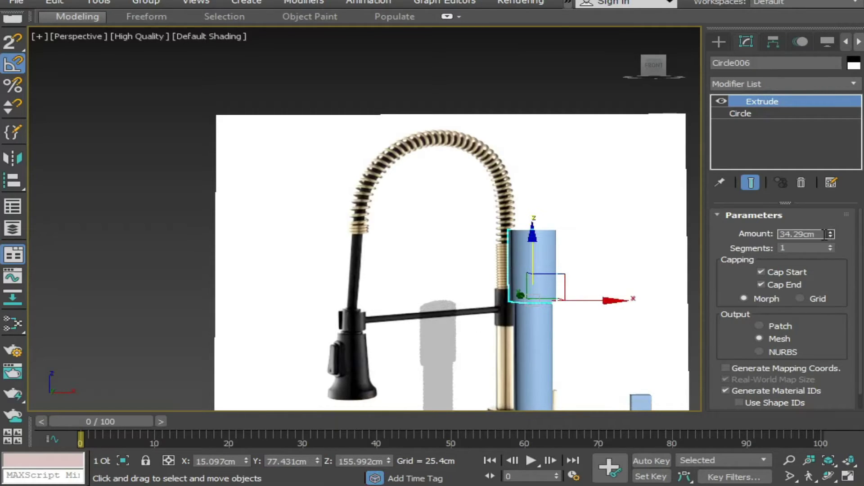
{"action": "type", "text": "35"}
{"action": "key", "text": "Return"}
{"action": "mouse_move", "coordinate": [564, 292]}
{"action": "middle_mouse_down"}
{"action": "mouse_move", "coordinate": [609, 239]}
{"action": "mouse_move", "coordinate": [622, 266]}
{"action": "mouse_move", "coordinate": [577, 190]}
{"action": "middle_mouse_up"}
{"action": "mouse_move", "coordinate": [580, 169]}
{"action": "left_mouse_down"}
{"action": "mouse_move", "coordinate": [577, 150]}
{"action": "mouse_move", "coordinate": [570, 161]}
{"action": "left_mouse_up"}
{"action": "mouse_move", "coordinate": [570, 161]}
{"action": "middle_mouse_down", "text": "alt"}
{"action": "mouse_move", "coordinate": [590, 247]}
{"action": "mouse_move", "coordinate": [564, 286]}
{"action": "middle_mouse_up", "text": "alt"}
Step: Isolate the collar with Alt+Q and convert it to Editable Poly
{"action": "left_click", "coordinate": [617, 276]}
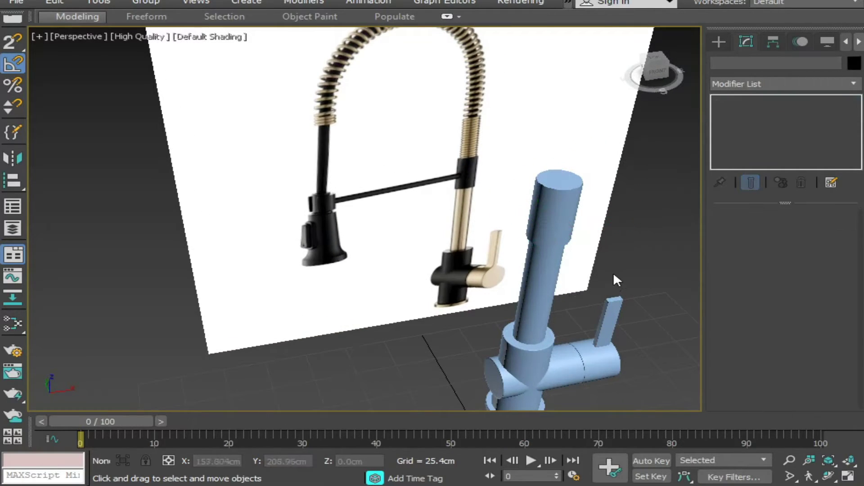
{"action": "mouse_move", "coordinate": [613, 272]}
{"action": "middle_mouse_down", "text": "alt"}
{"action": "mouse_move", "coordinate": [555, 193]}
{"action": "mouse_move", "coordinate": [546, 234]}
{"action": "mouse_move", "coordinate": [542, 220]}
{"action": "middle_mouse_up", "text": "alt"}
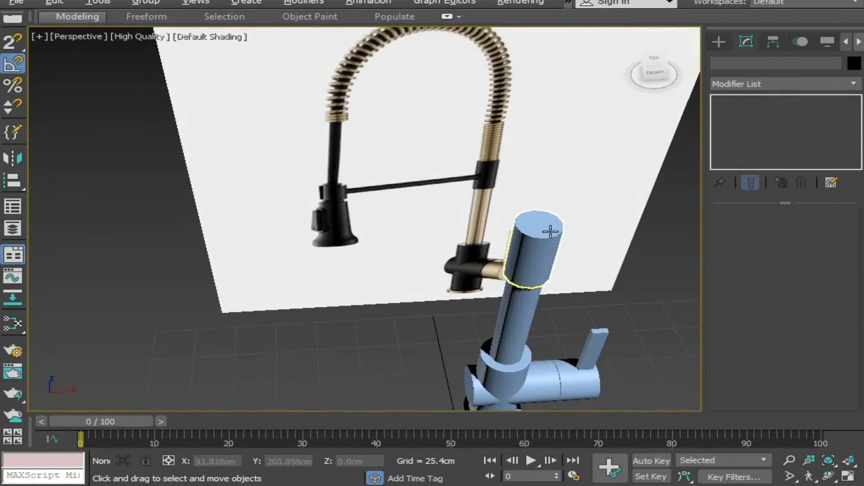
{"action": "left_click", "coordinate": [557, 252]}
{"action": "key", "text": "alt+q"}
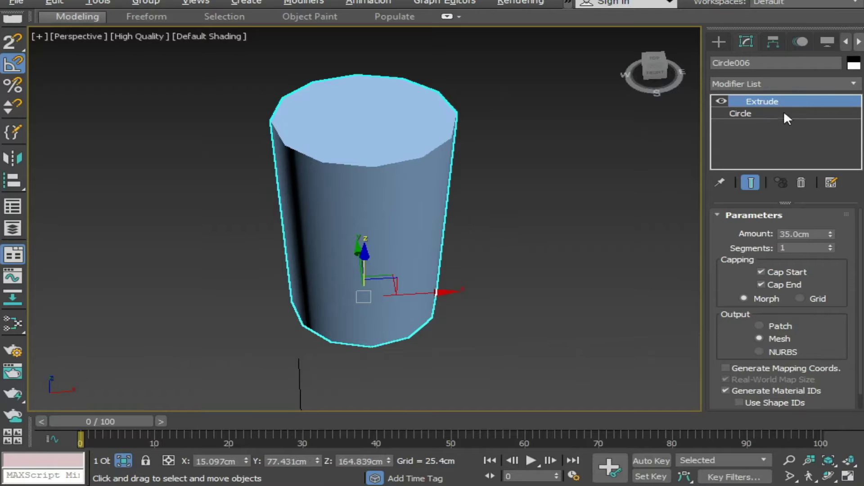
{"action": "right_click", "coordinate": [419, 182]}
{"action": "mouse_move", "coordinate": [445, 323]}
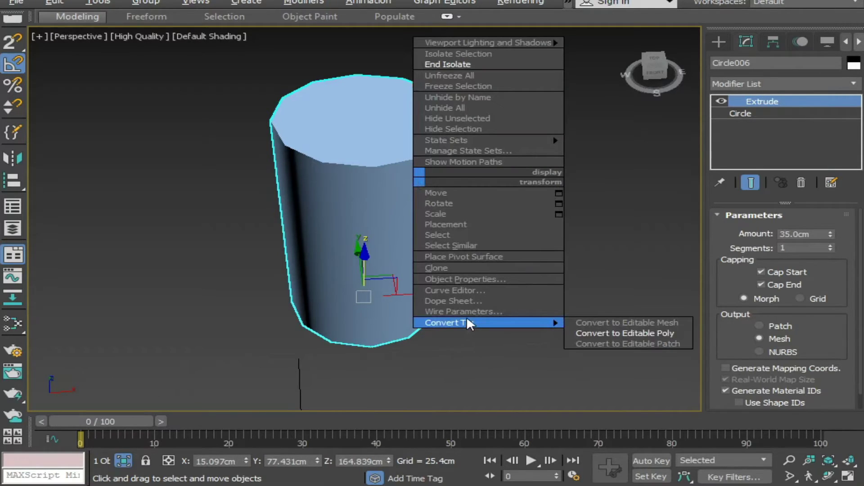
{"action": "left_click", "coordinate": [625, 333]}
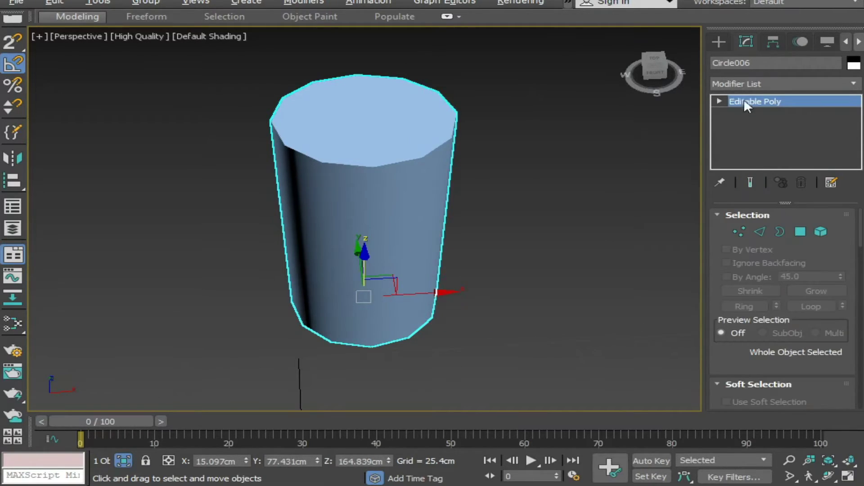
Step: Select the collar's top and bottom end polygons
{"action": "left_click", "coordinate": [719, 101]}
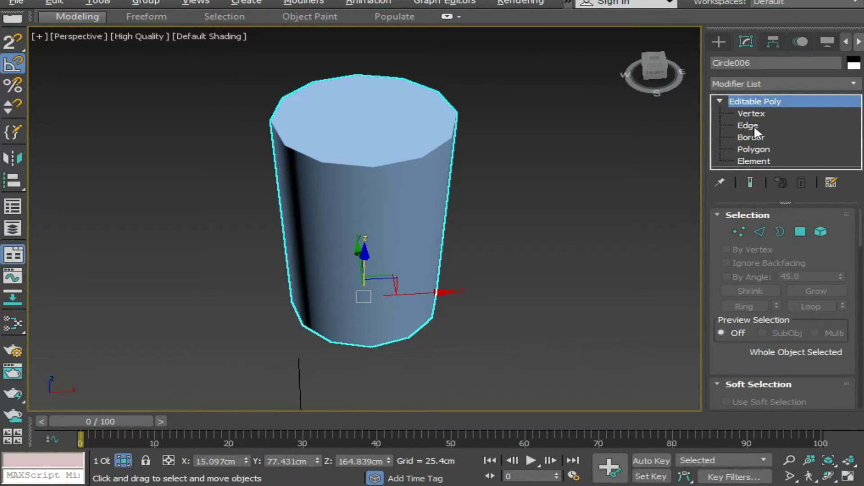
{"action": "left_click", "coordinate": [754, 146]}
{"action": "left_click", "coordinate": [426, 107]}
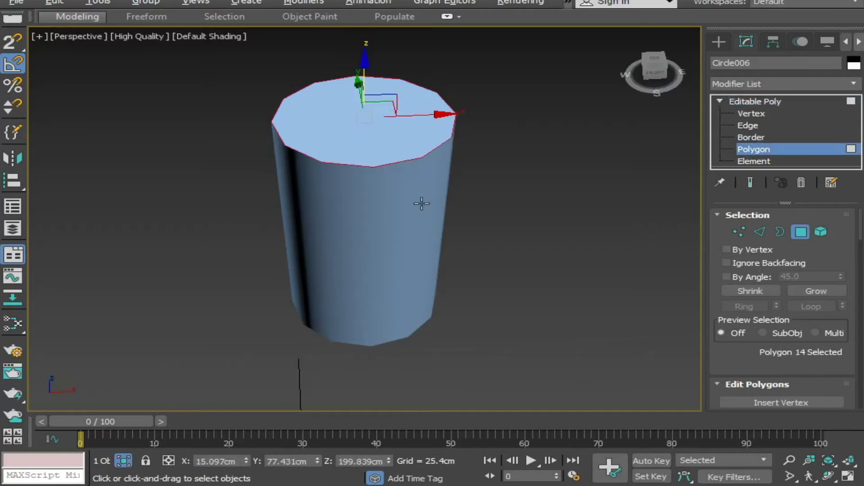
{"action": "mouse_move", "coordinate": [430, 264]}
{"action": "middle_mouse_down", "text": "alt"}
{"action": "mouse_move", "coordinate": [436, 182]}
{"action": "mouse_move", "coordinate": [421, 206]}
{"action": "middle_mouse_up", "text": "alt"}
{"action": "left_click", "coordinate": [409, 230], "text": "ctrl"}
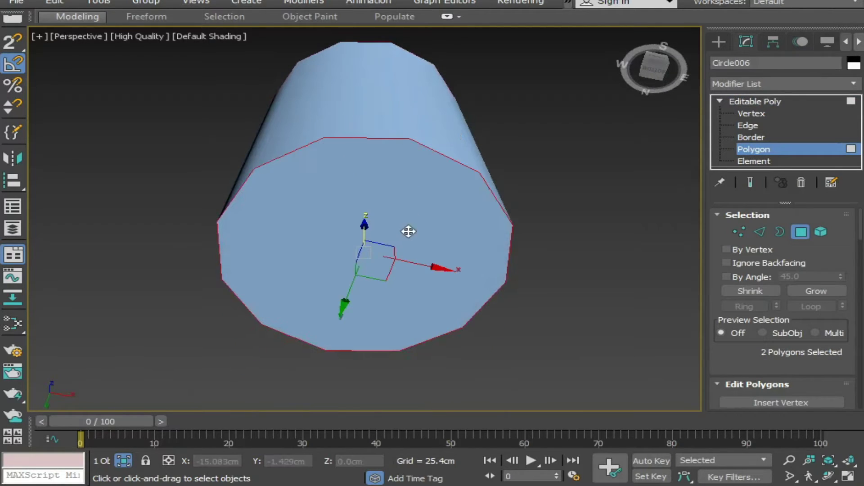
{"action": "mouse_move", "coordinate": [450, 176]}
{"action": "middle_mouse_down", "text": "alt"}
{"action": "mouse_move", "coordinate": [444, 191]}
{"action": "mouse_move", "coordinate": [426, 162]}
{"action": "middle_mouse_up", "text": "alt"}
Step: Inset both end faces by 2.009 cm and bridge them to hollow the collar
{"action": "right_click", "coordinate": [426, 162]}
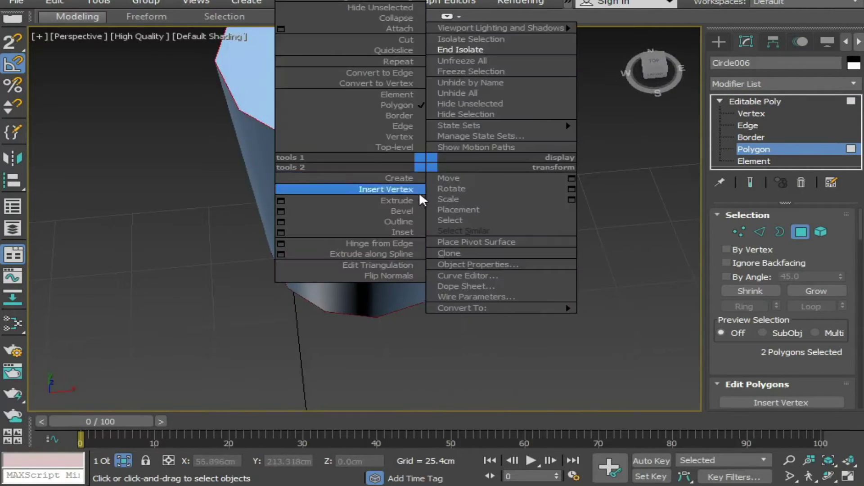
{"action": "left_click", "coordinate": [281, 231]}
{"action": "middle_click_drag", "start_coordinate": [297, 181], "coordinate": [315, 212], "text": "alt"}
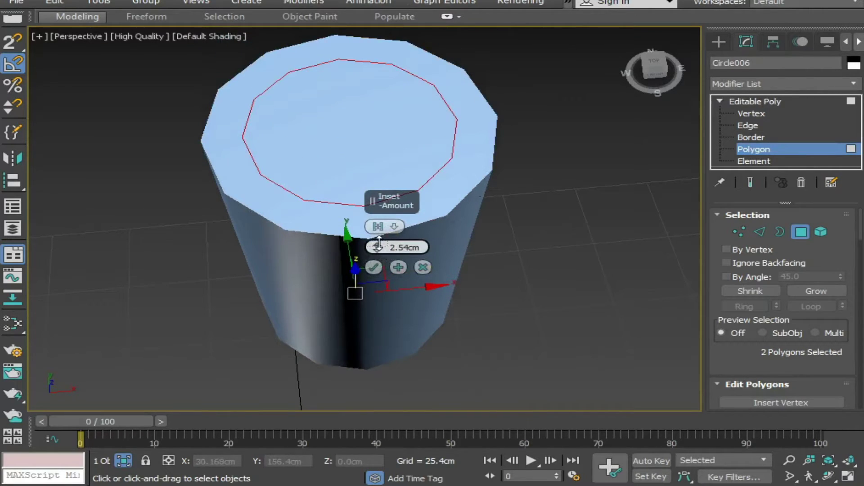
{"action": "left_click_drag", "start_coordinate": [378, 243], "coordinate": [378, 246]}
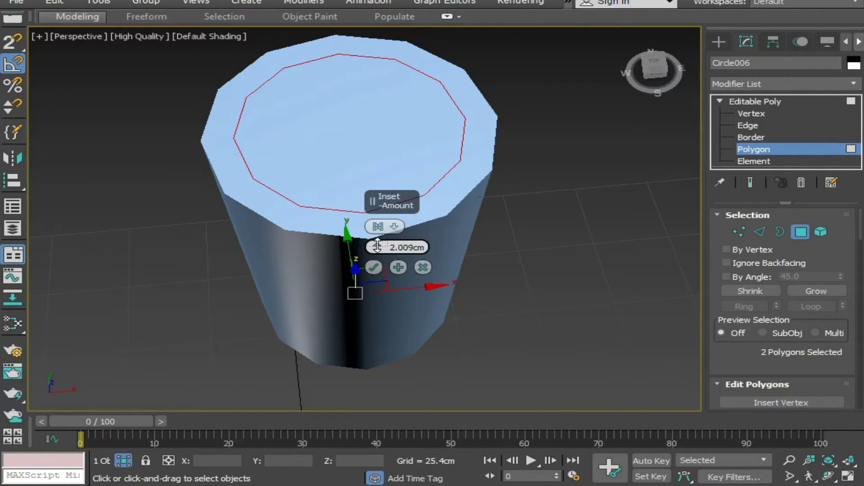
{"action": "left_click", "coordinate": [373, 267]}
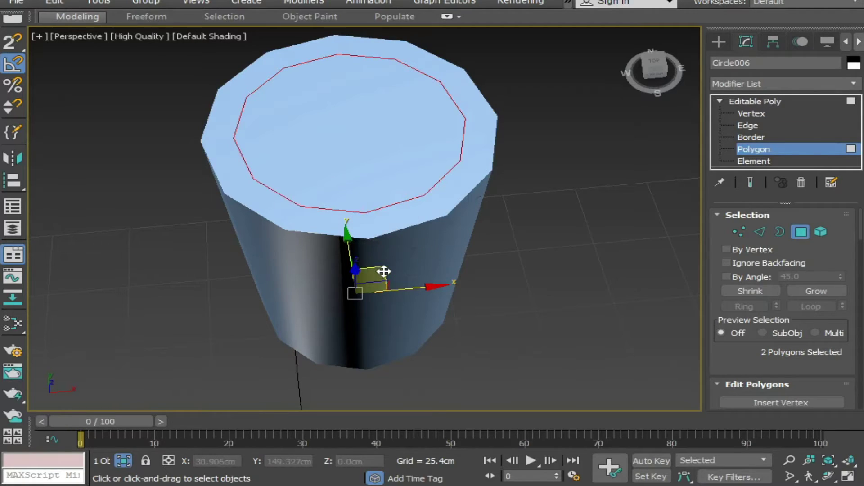
{"action": "scroll", "coordinate": [783, 315], "scroll_direction": "down", "scroll_amount": 2}
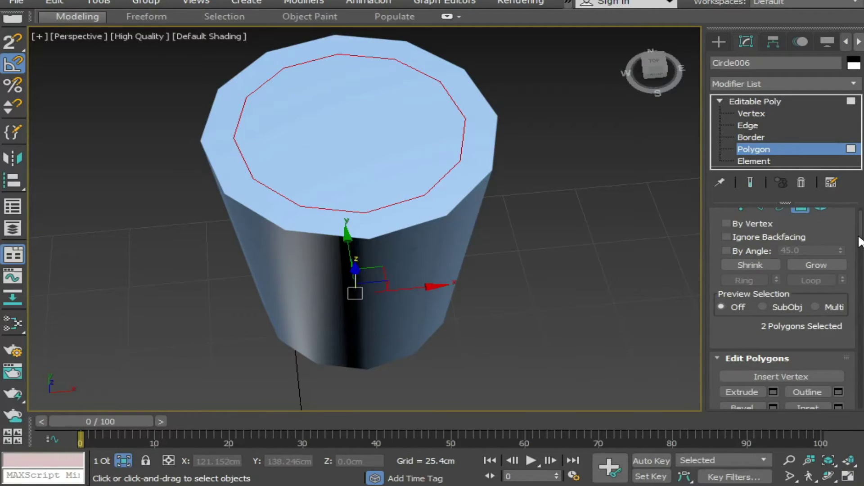
{"action": "mouse_move", "coordinate": [859, 242]}
{"action": "left_mouse_down"}
{"action": "mouse_move", "coordinate": [859, 268]}
{"action": "mouse_move", "coordinate": [859, 256]}
{"action": "left_mouse_up"}
{"action": "left_click", "coordinate": [734, 270]}
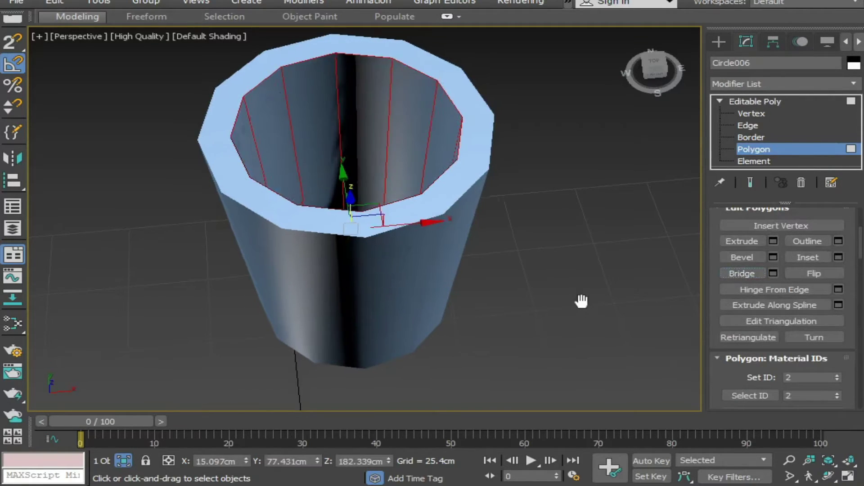
{"action": "mouse_move", "coordinate": [579, 300]}
{"action": "middle_mouse_down", "text": "alt"}
{"action": "mouse_move", "coordinate": [597, 266]}
{"action": "mouse_move", "coordinate": [616, 262]}
{"action": "middle_mouse_up", "text": "alt"}
Step: End isolation to bring the rest of the faucet back around the collar
{"action": "left_click", "coordinate": [748, 125]}
{"action": "scroll", "coordinate": [595, 276], "scroll_direction": "down", "scroll_amount": 3}
{"action": "key", "text": "alt+w"}
{"action": "right_click", "coordinate": [470, 263]}
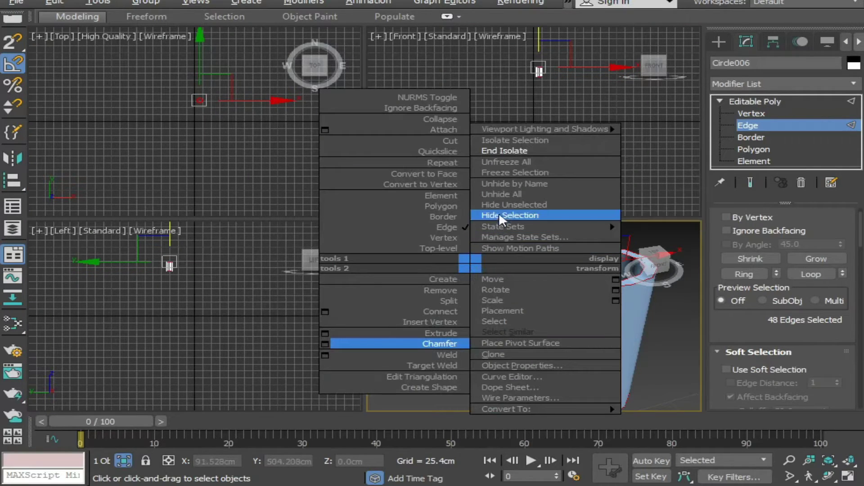
{"action": "left_click", "coordinate": [520, 151]}
{"action": "mouse_move", "coordinate": [575, 335]}
{"action": "middle_mouse_down"}
{"action": "mouse_move", "coordinate": [579, 300]}
{"action": "mouse_move", "coordinate": [563, 318]}
{"action": "middle_mouse_up"}
{"action": "key", "text": "alt+w"}
{"action": "scroll", "coordinate": [546, 347], "scroll_direction": "up", "scroll_amount": 2}
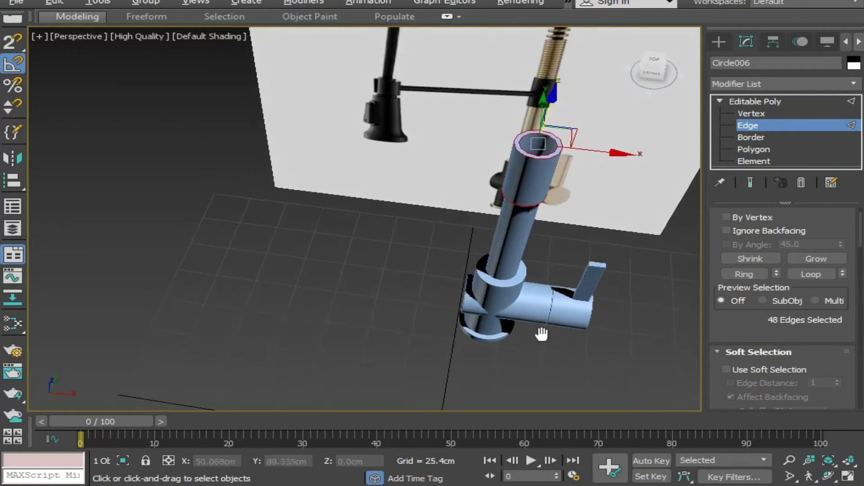
{"action": "middle_click_drag", "start_coordinate": [547, 347], "coordinate": [600, 193], "text": "alt"}
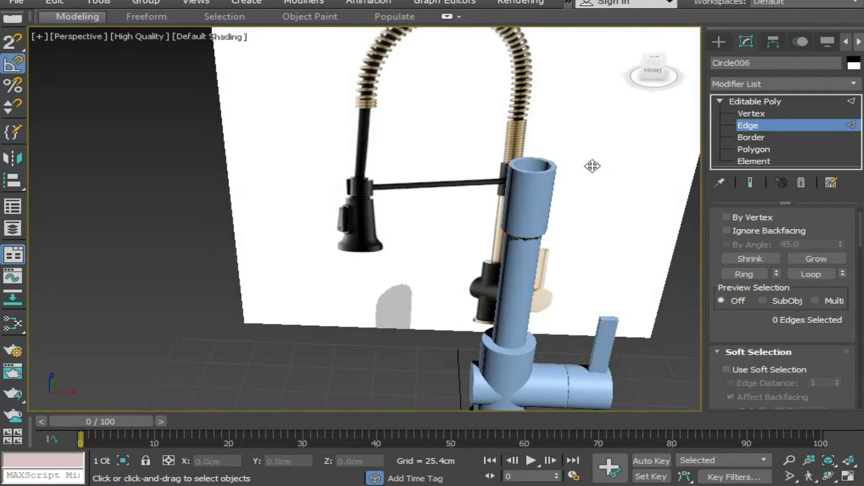
Step: Shift-drag the collar in the front view to make an independent Copy
{"action": "left_click", "coordinate": [774, 101]}
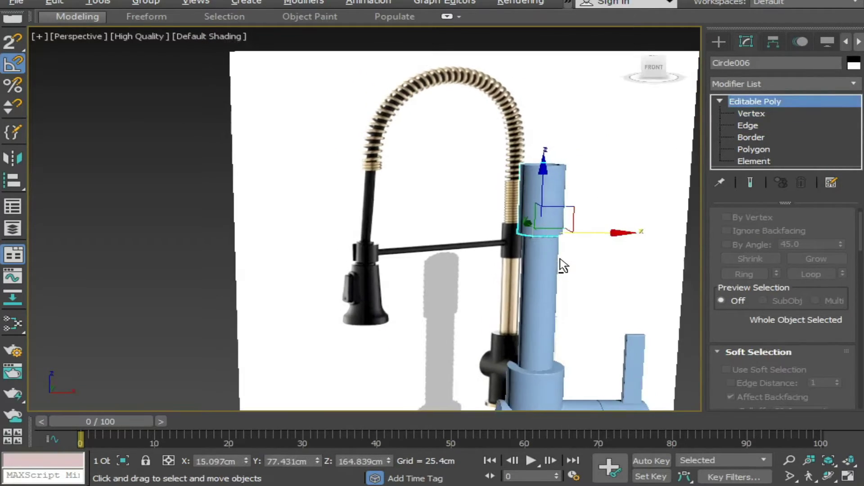
{"action": "key", "text": "alt+w"}
{"action": "right_click", "coordinate": [572, 178]}
{"action": "key", "text": "alt+w"}
{"action": "middle_click_drag", "start_coordinate": [559, 188], "coordinate": [458, 256]}
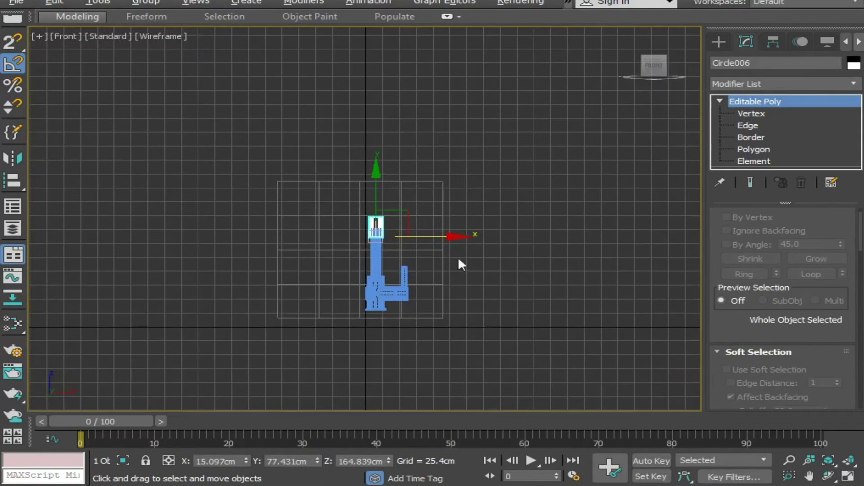
{"action": "left_click_drag", "start_coordinate": [450, 237], "coordinate": [365, 240], "text": "shift"}
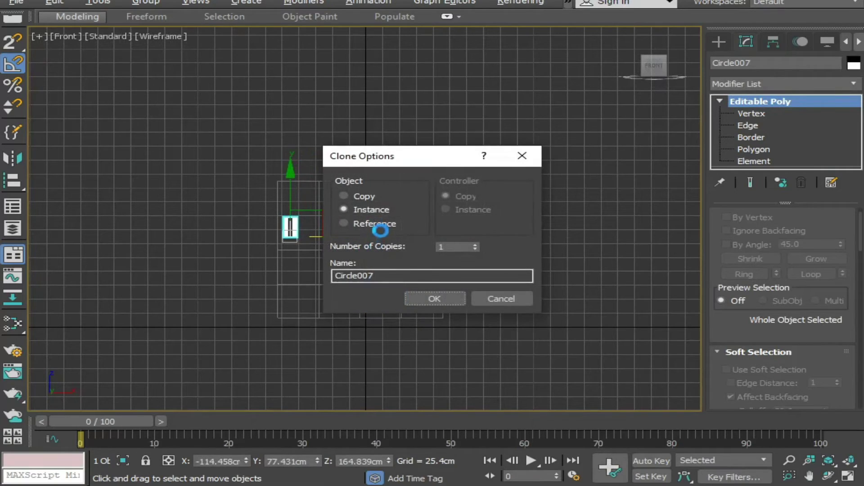
{"action": "left_click", "coordinate": [358, 197]}
{"action": "left_click", "coordinate": [434, 299]}
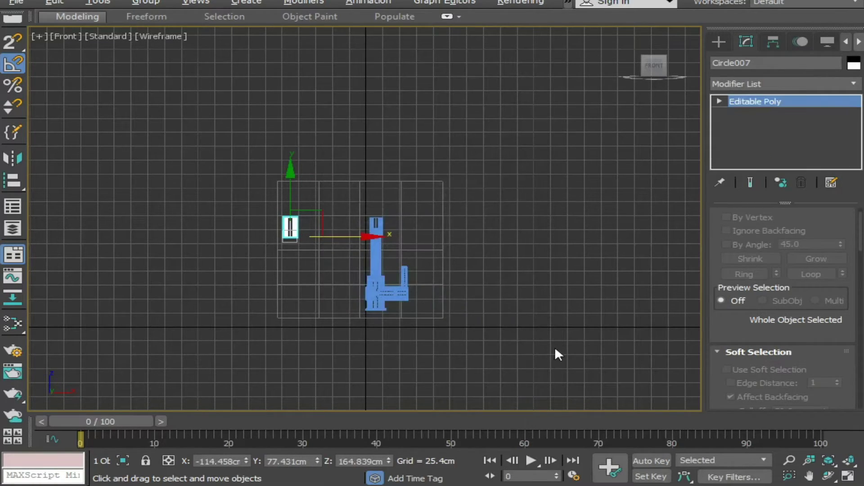
Step: Slide clone Circle007 along X onto the black spray head at -80.917 cm
{"action": "key", "text": "alt+w"}
{"action": "middle_click_drag", "start_coordinate": [555, 381], "coordinate": [581, 377], "text": "alt"}
{"action": "left_click_drag", "start_coordinate": [537, 324], "coordinate": [578, 322]}
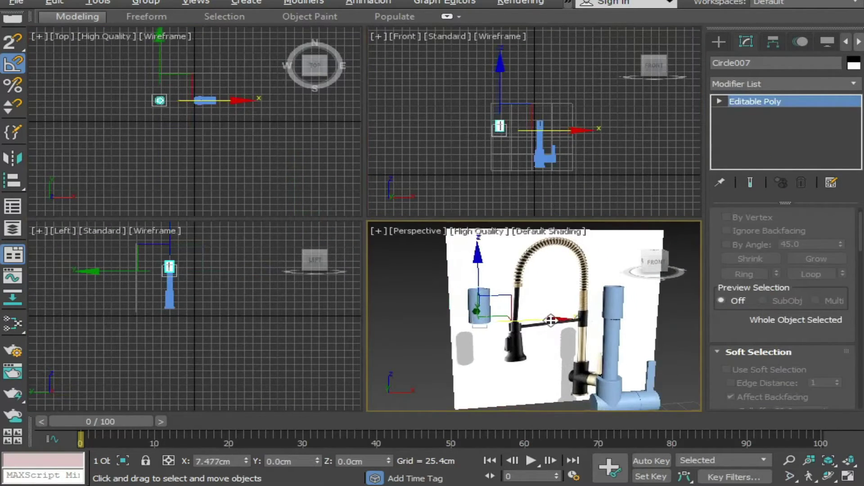
{"action": "key", "text": "alt+w"}
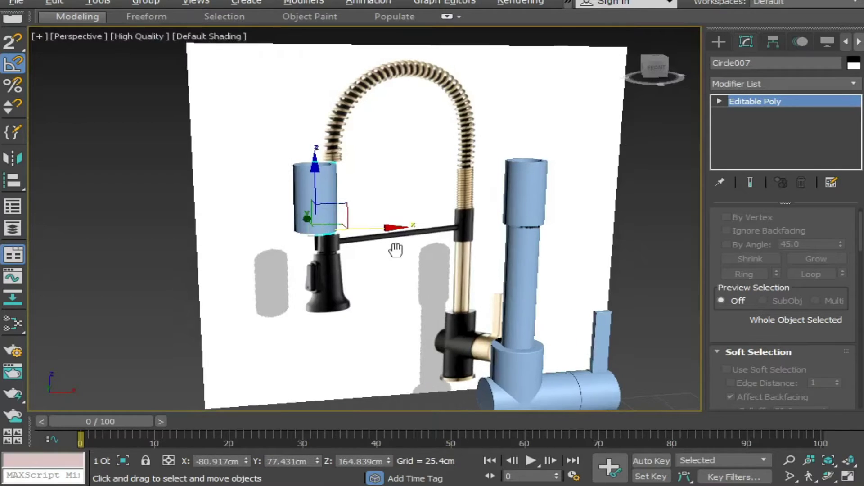
{"action": "middle_click_drag", "start_coordinate": [396, 247], "coordinate": [386, 259], "text": "alt"}
{"action": "left_click", "coordinate": [720, 100]}
Step: Lower Circle007's top vertices and nudge its bottom ring up into a squat ring
{"action": "left_click", "coordinate": [747, 113]}
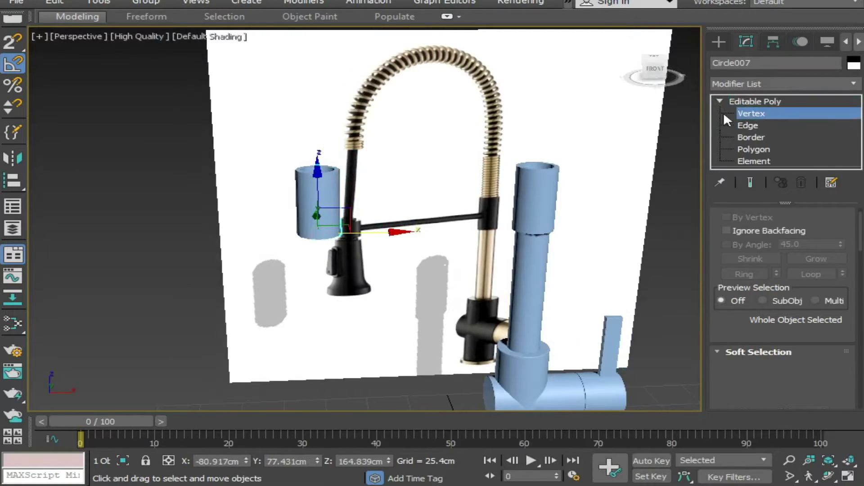
{"action": "left_click_drag", "start_coordinate": [361, 130], "coordinate": [265, 192]}
{"action": "left_click_drag", "start_coordinate": [311, 108], "coordinate": [304, 135]}
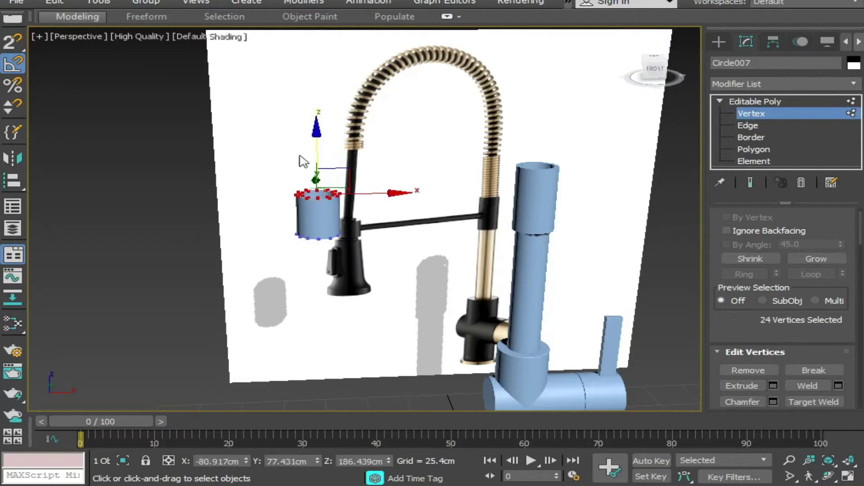
{"action": "left_click_drag", "start_coordinate": [318, 261], "coordinate": [350, 229]}
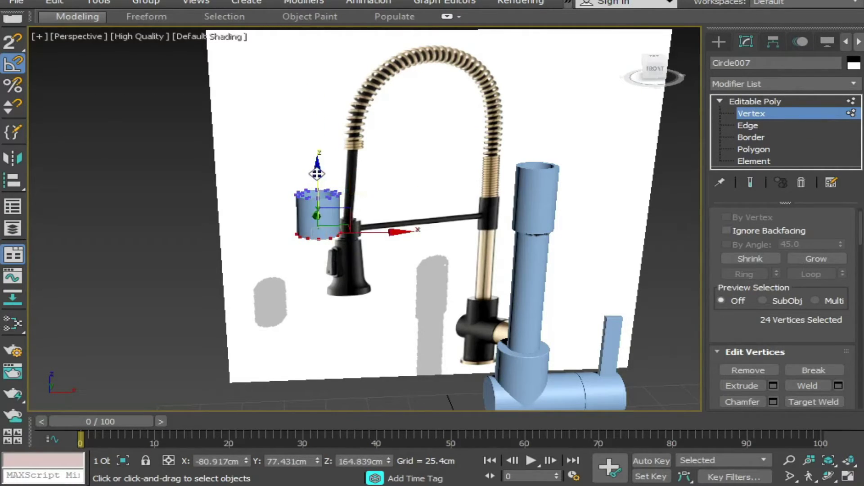
{"action": "left_click_drag", "start_coordinate": [317, 174], "coordinate": [313, 165]}
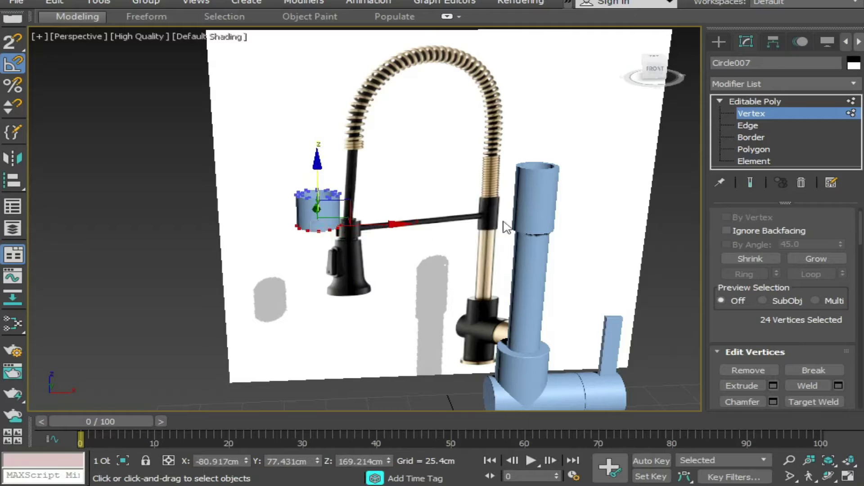
{"action": "left_click", "coordinate": [552, 204]}
{"action": "left_click", "coordinate": [764, 101]}
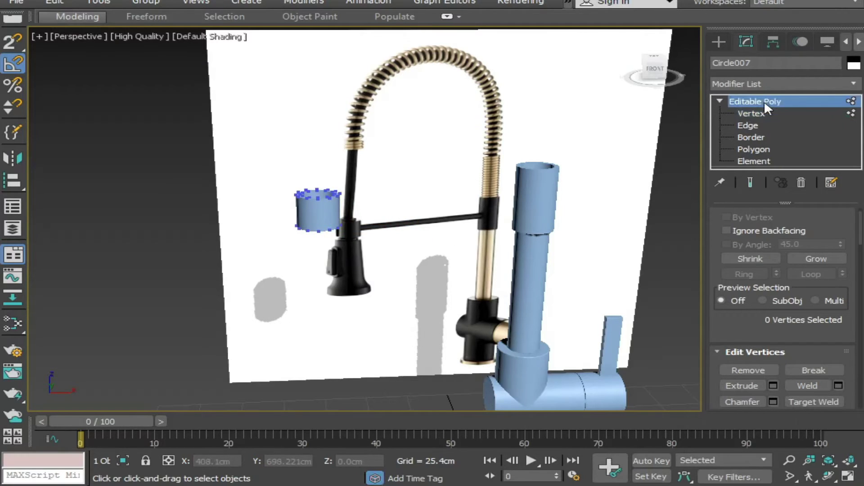
Step: Select the tall spout collar Circle006 and isolate it with Alt+Q
{"action": "left_click", "coordinate": [549, 212]}
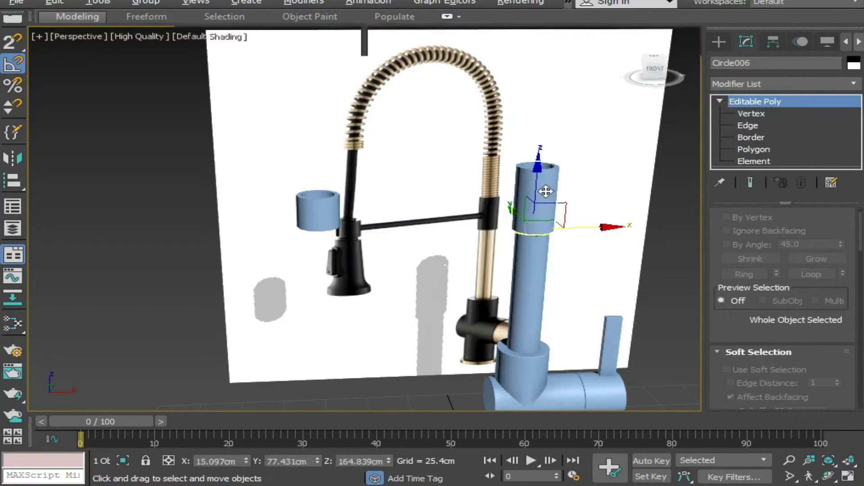
{"action": "key", "text": "alt+w"}
{"action": "key", "text": "alt+q"}
{"action": "mouse_move", "coordinate": [530, 289]}
{"action": "middle_mouse_down", "text": "alt"}
{"action": "mouse_move", "coordinate": [522, 299]}
{"action": "mouse_move", "coordinate": [546, 321]}
{"action": "mouse_move", "coordinate": [547, 293]}
{"action": "middle_mouse_up", "text": "alt"}
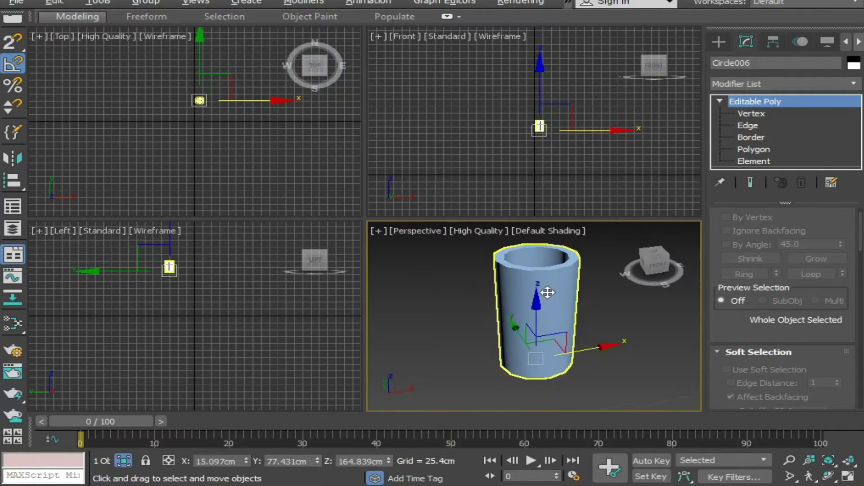
{"action": "key", "text": "alt+w"}
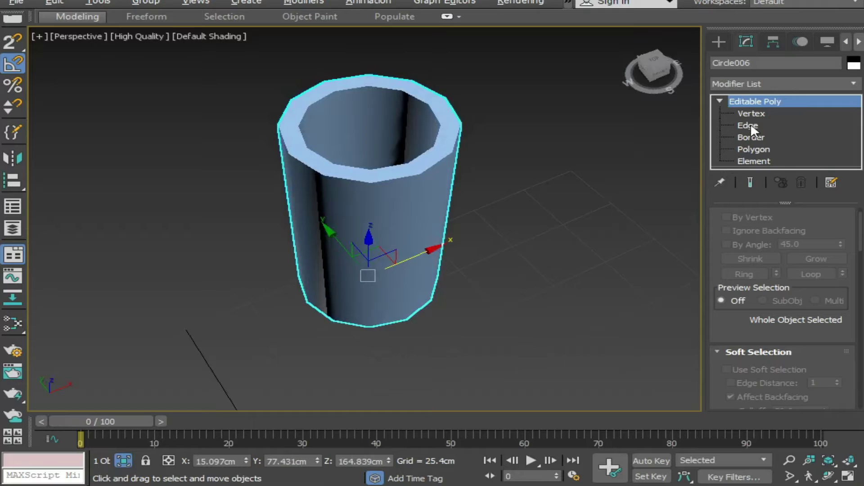
Step: Chamfer the collar's 48 rim edges by 0.3 cm with two segments
{"action": "left_click", "coordinate": [751, 127]}
{"action": "mouse_move", "coordinate": [391, 254]}
{"action": "middle_mouse_down", "text": "alt"}
{"action": "mouse_move", "coordinate": [382, 199]}
{"action": "mouse_move", "coordinate": [422, 128]}
{"action": "mouse_move", "coordinate": [394, 270]}
{"action": "middle_mouse_up", "text": "alt"}
{"action": "right_click", "coordinate": [384, 180]}
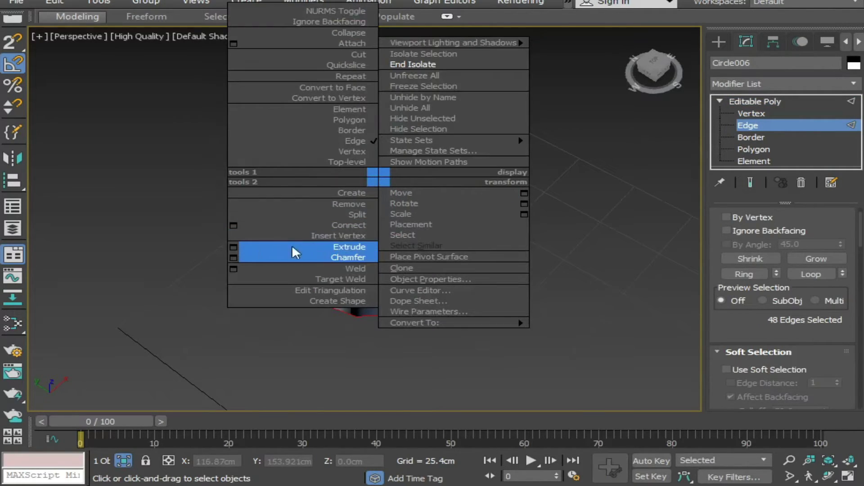
{"action": "left_click", "coordinate": [233, 257]}
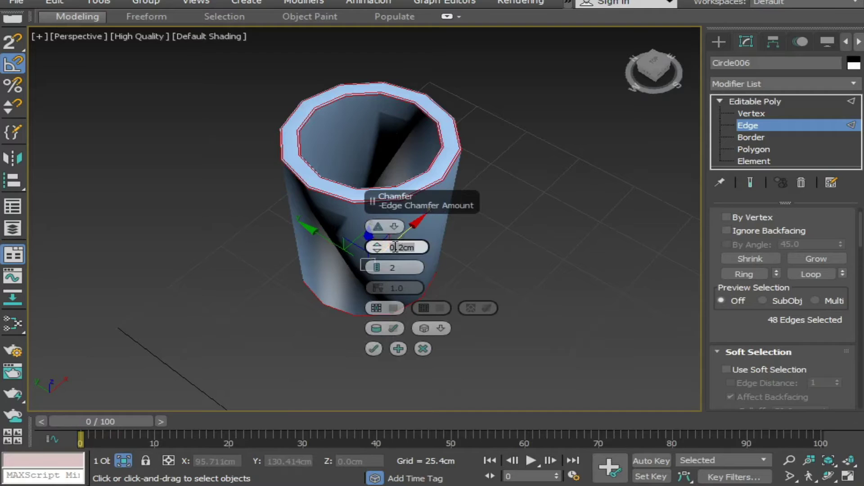
{"action": "type", "text": "0.3"}
{"action": "key", "text": "Return"}
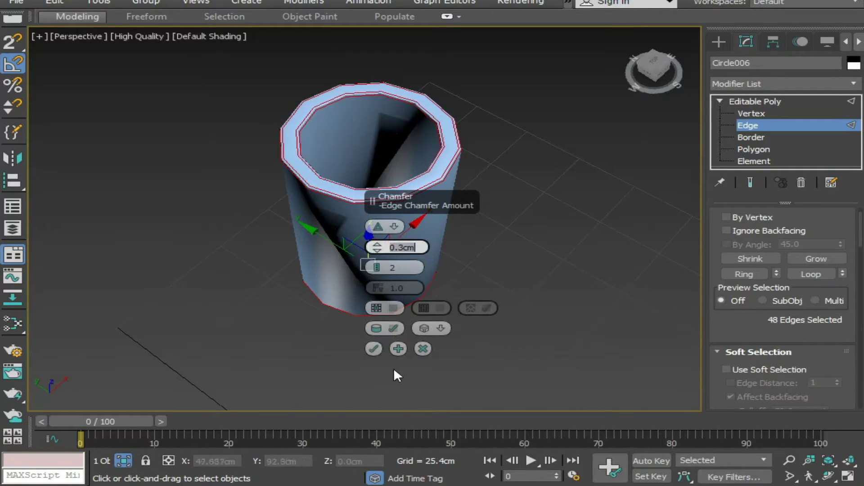
{"action": "left_click", "coordinate": [367, 344]}
Step: Give Circle006 a TurboSmooth of 2 iterations, then end isolation to show the faucet
{"action": "left_click", "coordinate": [792, 83]}
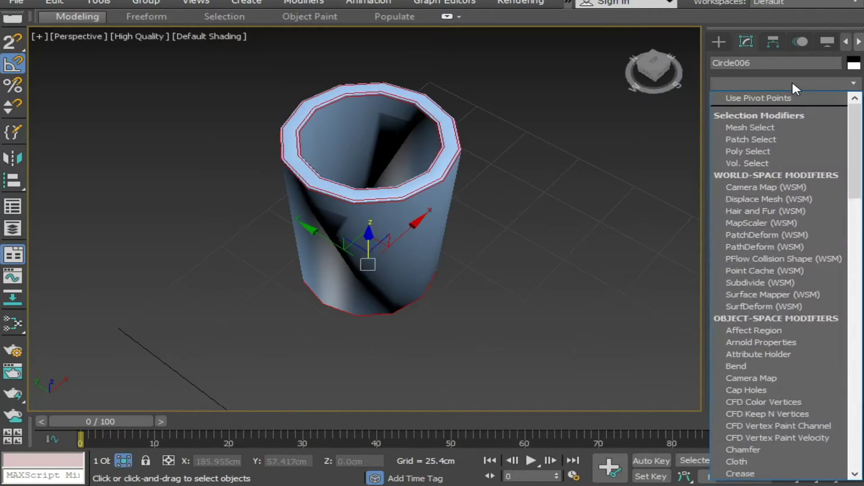
{"action": "type", "text": "tu"}
{"action": "key", "text": "Return"}
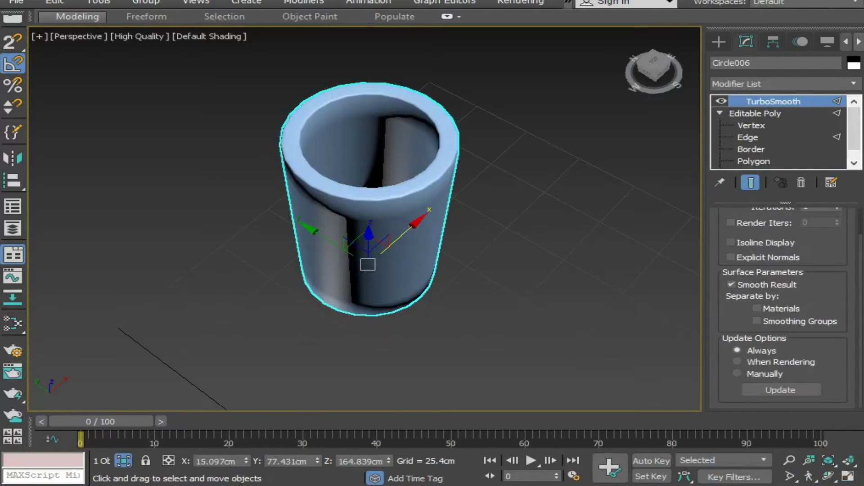
{"action": "left_click_drag", "start_coordinate": [862, 252], "coordinate": [860, 230]}
{"action": "left_click", "coordinate": [837, 235]}
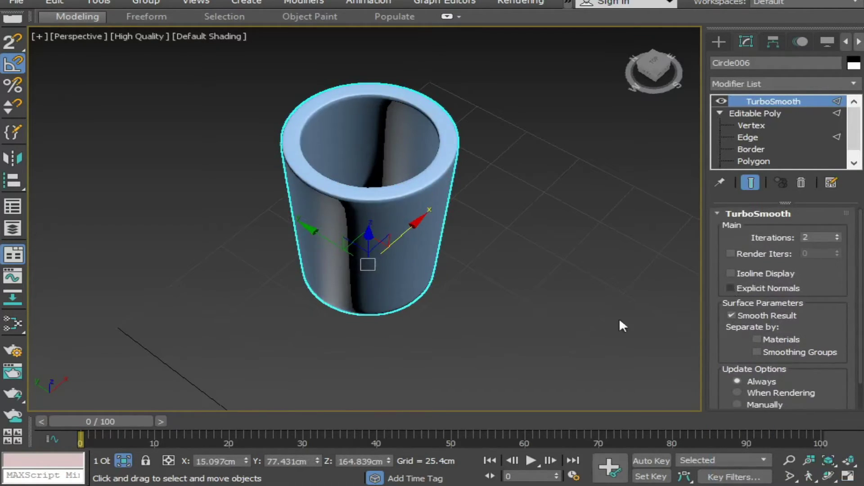
{"action": "middle_click_drag", "start_coordinate": [619, 318], "coordinate": [550, 272], "text": "alt"}
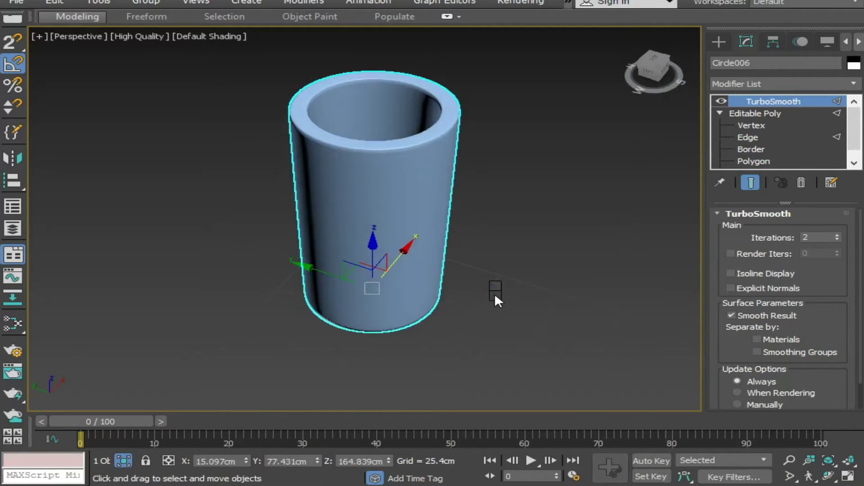
{"action": "right_click", "coordinate": [494, 291]}
{"action": "middle_click_drag", "start_coordinate": [459, 350], "coordinate": [491, 342]}
{"action": "right_click", "coordinate": [491, 339]}
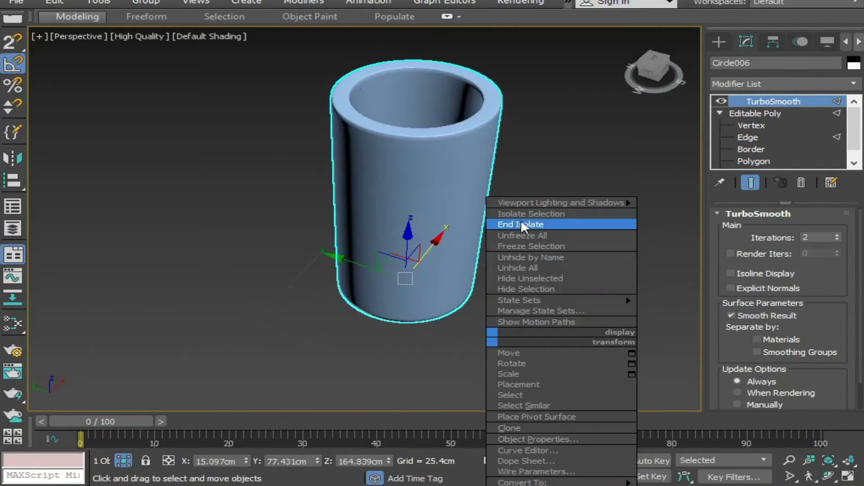
{"action": "left_click", "coordinate": [521, 223]}
{"action": "mouse_move", "coordinate": [433, 320]}
{"action": "middle_mouse_down"}
{"action": "mouse_move", "coordinate": [362, 183]}
{"action": "mouse_move", "coordinate": [432, 354]}
{"action": "middle_mouse_up"}
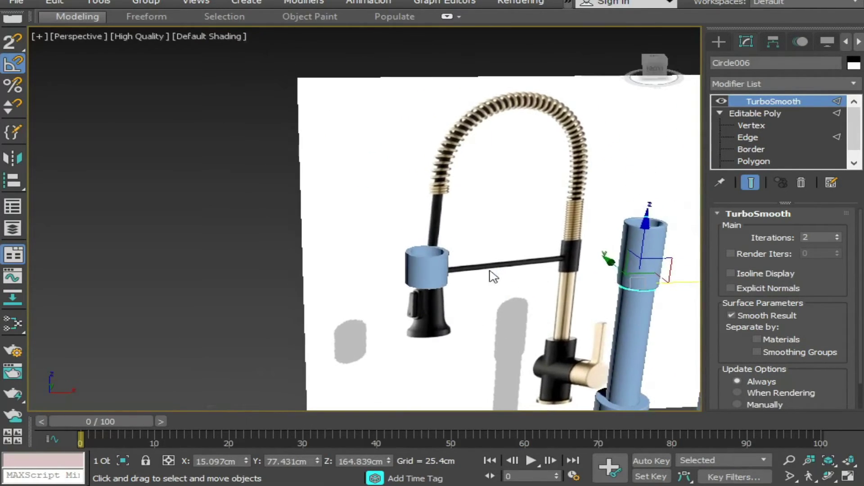
Step: Select the spray-head collar Circle007 in the four-viewport layout
{"action": "left_click", "coordinate": [428, 270]}
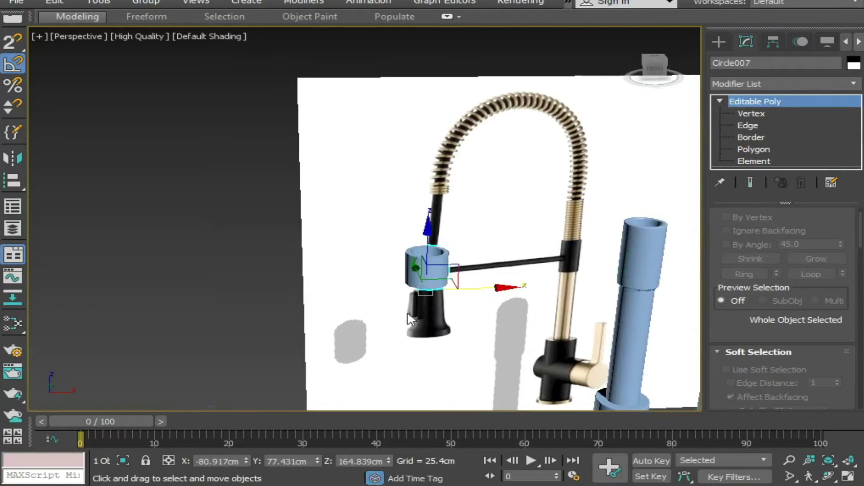
{"action": "key", "text": "alt+w"}
{"action": "key", "text": "alt+w"}
{"action": "key", "text": "alt+w"}
{"action": "mouse_move", "coordinate": [223, 326]}
{"action": "middle_mouse_down"}
{"action": "mouse_move", "coordinate": [282, 337]}
{"action": "mouse_move", "coordinate": [206, 289]}
{"action": "mouse_move", "coordinate": [258, 311]}
{"action": "middle_mouse_up"}
{"action": "scroll", "coordinate": [276, 345], "scroll_direction": "up", "scroll_amount": 5}
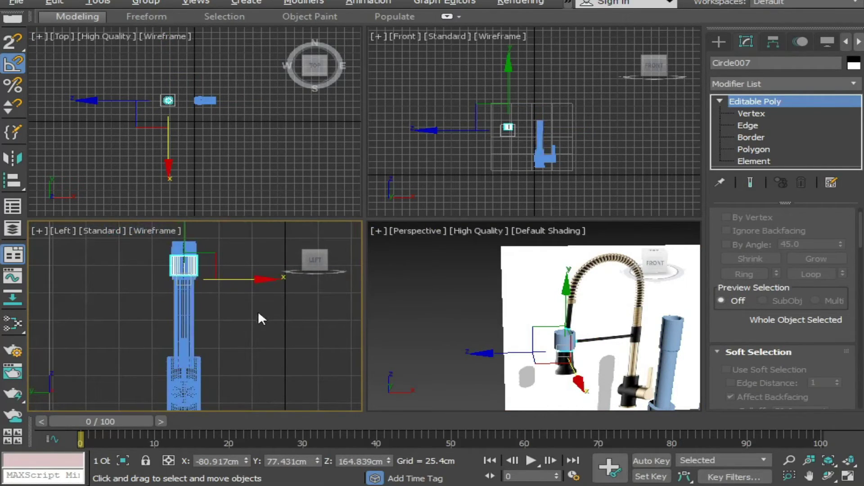
{"action": "scroll", "coordinate": [282, 344], "scroll_direction": "down", "scroll_amount": 1}
{"action": "scroll", "coordinate": [234, 353], "scroll_direction": "up", "scroll_amount": 2}
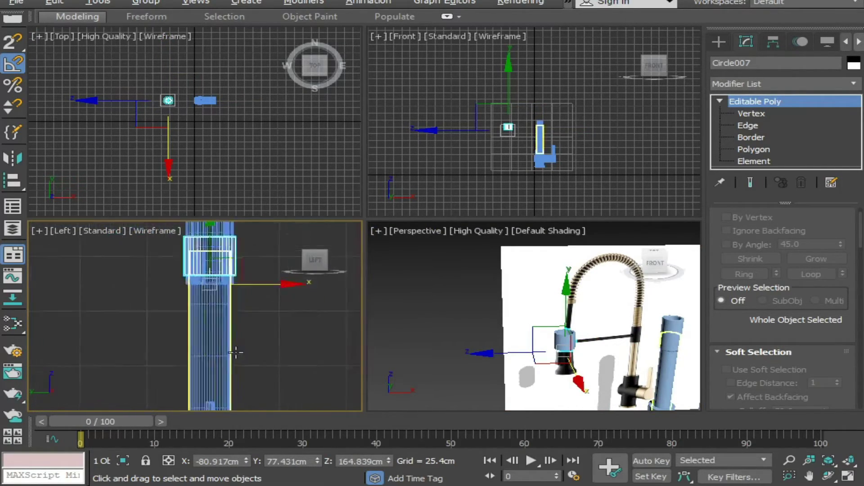
{"action": "scroll", "coordinate": [236, 351], "scroll_direction": "up", "scroll_amount": 2}
{"action": "scroll", "coordinate": [253, 342], "scroll_direction": "up", "scroll_amount": 3}
{"action": "scroll", "coordinate": [252, 343], "scroll_direction": "up", "scroll_amount": 2}
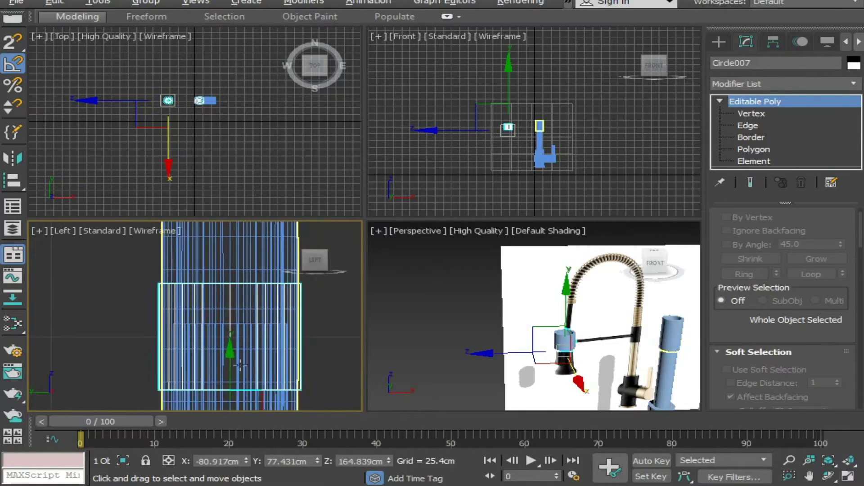
{"action": "left_click", "coordinate": [239, 351]}
{"action": "left_click", "coordinate": [318, 349]}
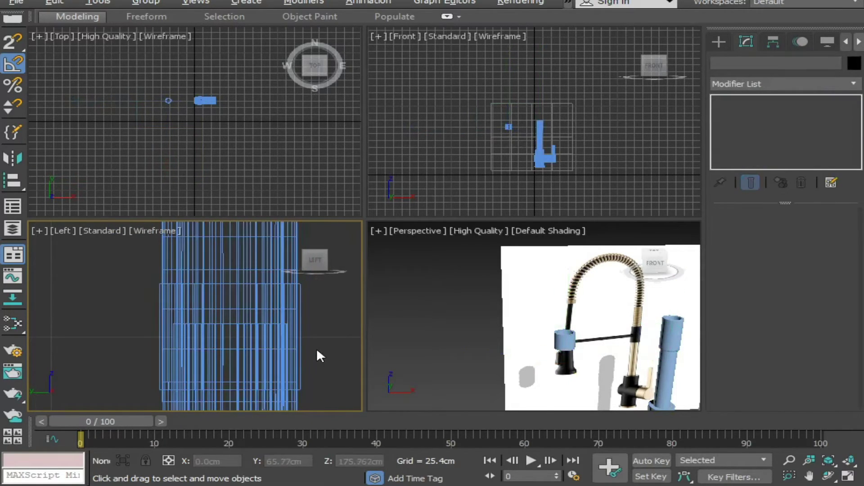
{"action": "left_click", "coordinate": [566, 345]}
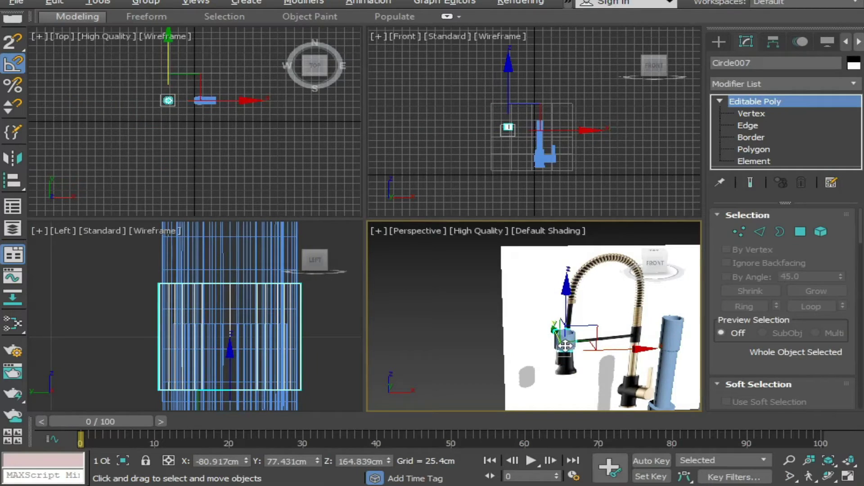
Step: Isolate Circle007 and select a band of 13 side polygons at Polygon level
{"action": "key", "text": "alt+q"}
{"action": "left_click", "coordinate": [303, 353]}
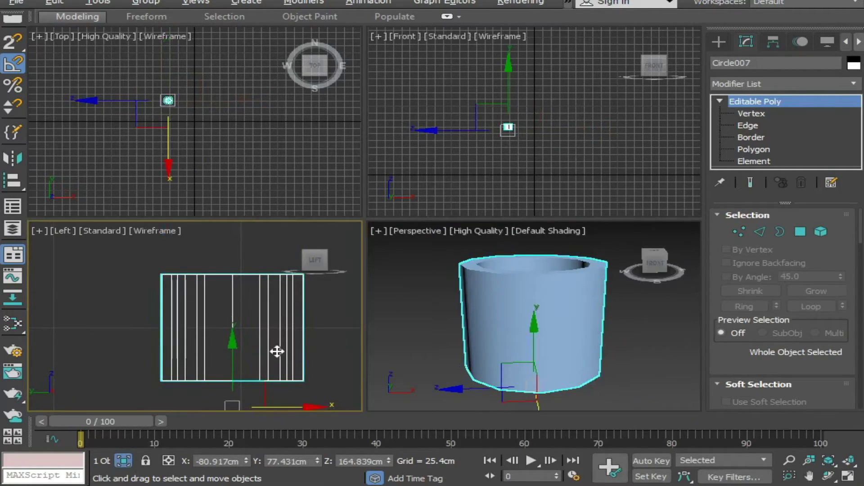
{"action": "key", "text": "4"}
{"action": "key", "text": "ctrl+z"}
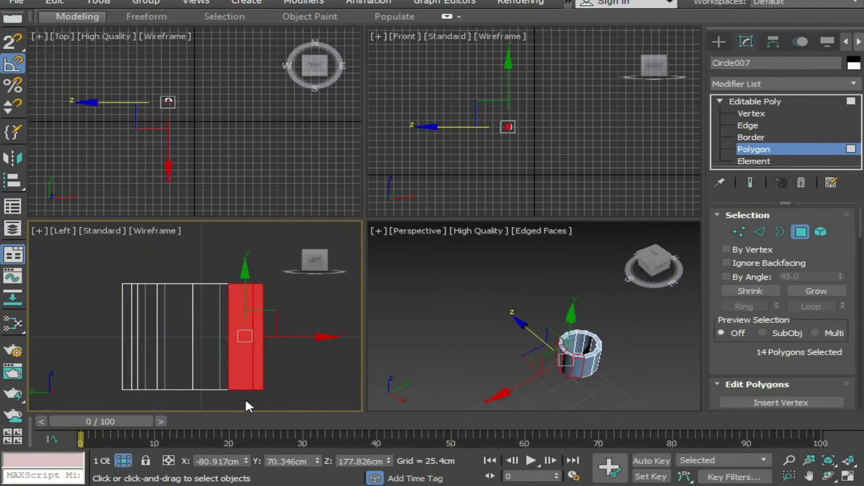
{"action": "left_click", "coordinate": [582, 371], "text": "alt"}
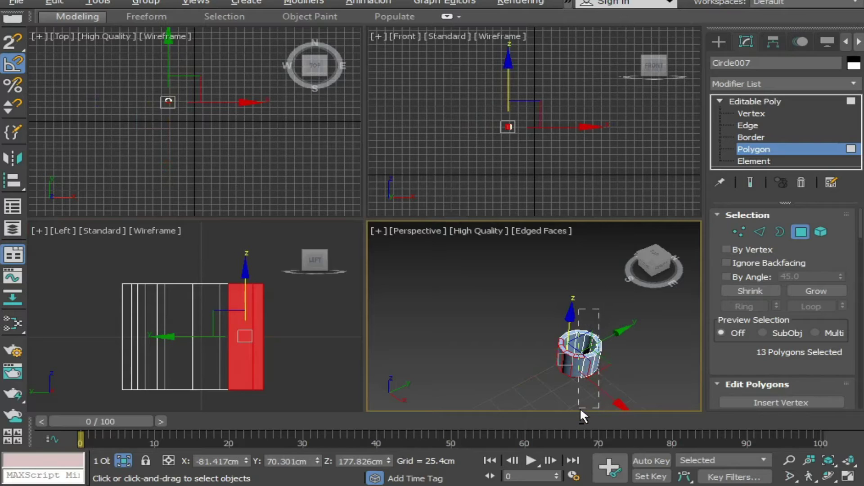
Step: Select the cylinder's front wall polygons and delete them
{"action": "left_click_drag", "start_coordinate": [601, 368], "coordinate": [580, 407], "text": "alt"}
{"action": "mouse_move", "coordinate": [512, 363]}
{"action": "middle_mouse_down", "text": "alt"}
{"action": "mouse_move", "coordinate": [542, 370]}
{"action": "mouse_move", "coordinate": [517, 319]}
{"action": "mouse_move", "coordinate": [542, 340]}
{"action": "mouse_move", "coordinate": [504, 318]}
{"action": "middle_mouse_up", "text": "alt"}
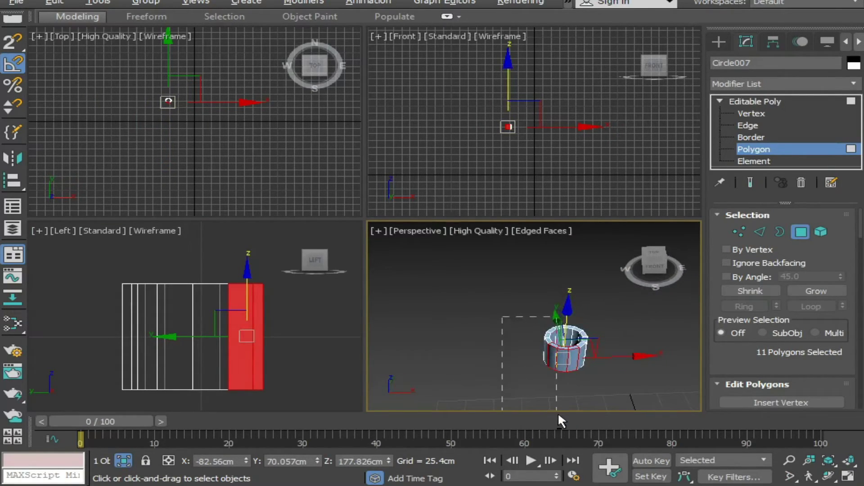
{"action": "left_click_drag", "start_coordinate": [558, 420], "coordinate": [553, 412], "text": "alt"}
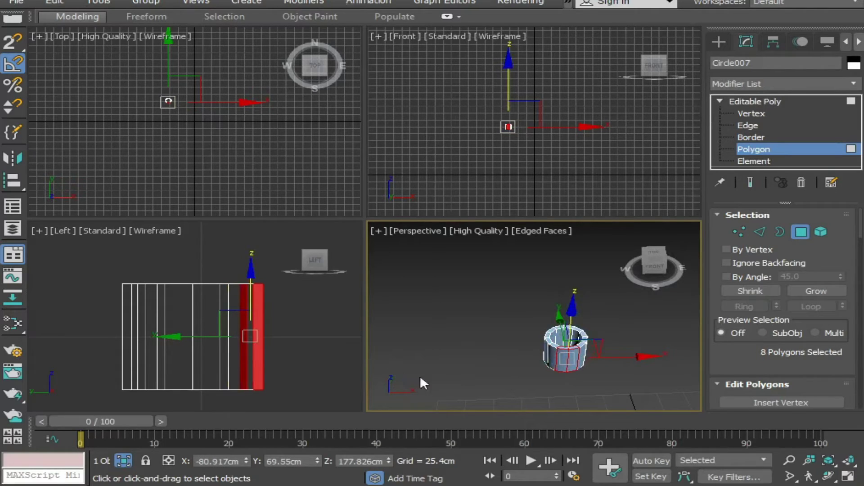
{"action": "key", "text": "alt+w"}
{"action": "middle_click_drag", "start_coordinate": [523, 384], "coordinate": [459, 380], "text": "alt"}
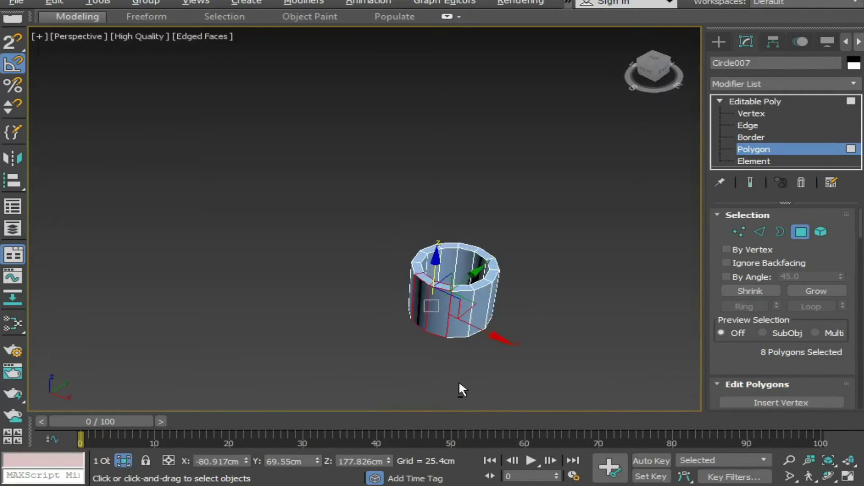
{"action": "key", "text": "Delete"}
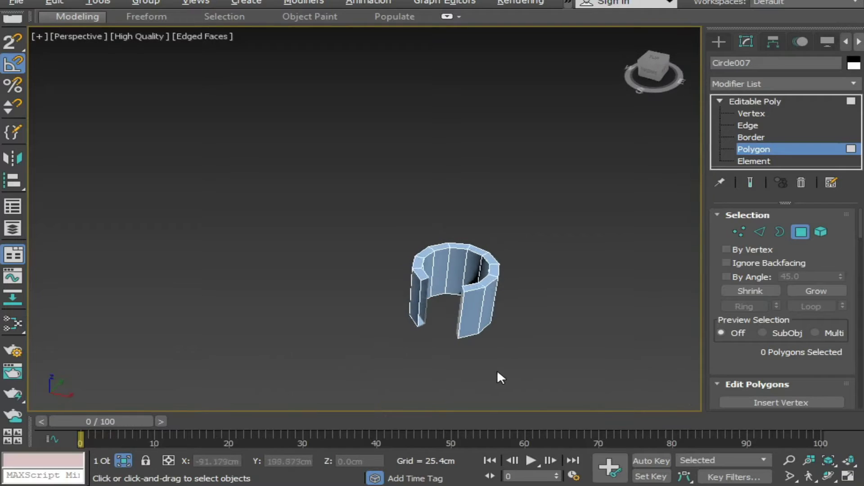
Step: Delete five more wall polygons from the remaining right piece of the ring
{"action": "middle_click_drag", "start_coordinate": [488, 373], "coordinate": [466, 376], "text": "alt"}
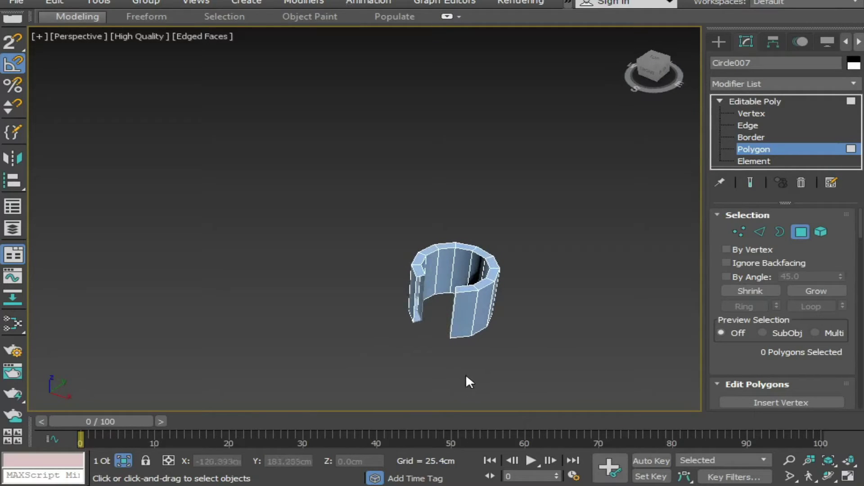
{"action": "double_click", "coordinate": [464, 287]}
{"action": "middle_click_drag", "start_coordinate": [477, 361], "coordinate": [511, 375], "text": "alt"}
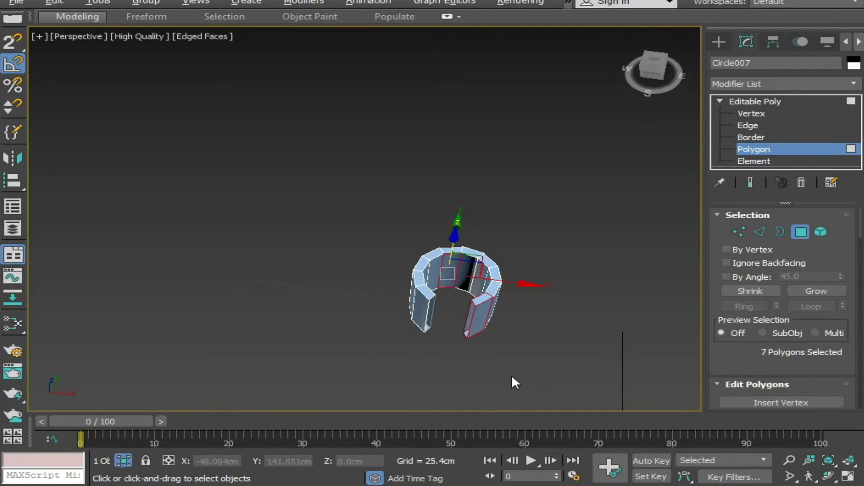
{"action": "left_click", "coordinate": [457, 259], "text": "alt"}
{"action": "middle_click_drag", "start_coordinate": [457, 258], "coordinate": [499, 290], "text": "alt"}
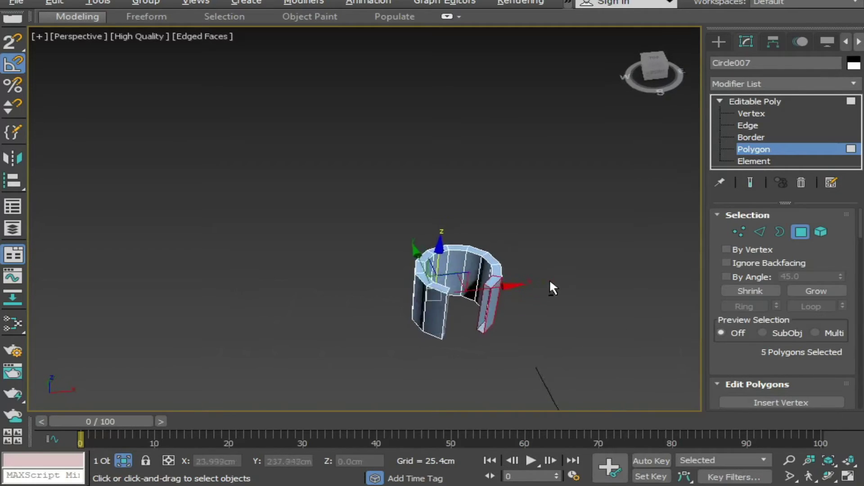
{"action": "key", "text": "Delete"}
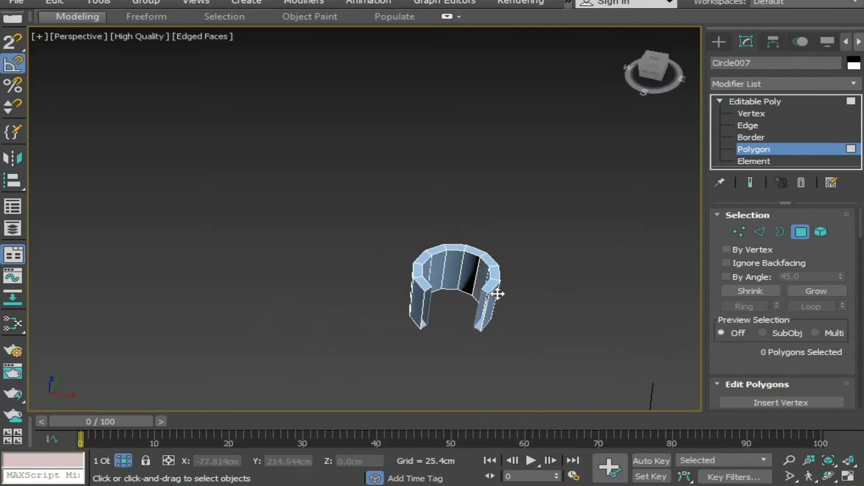
{"action": "middle_click_drag", "start_coordinate": [520, 279], "coordinate": [447, 307], "text": "alt"}
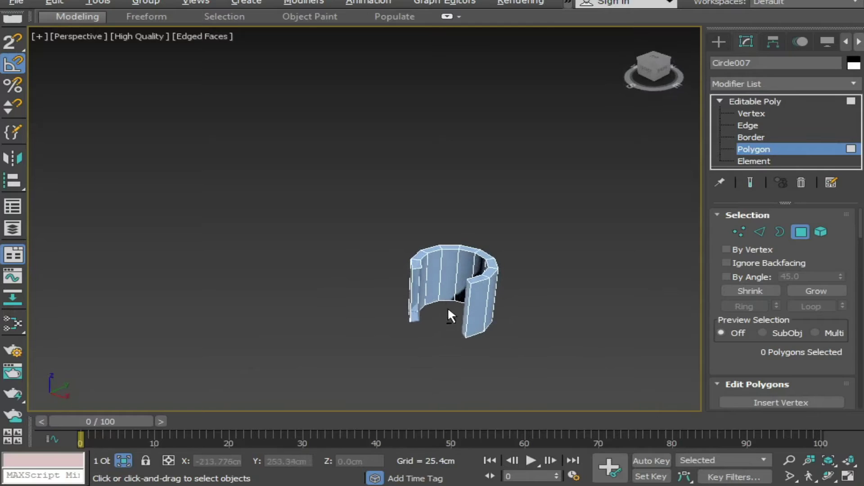
Step: Select the cut border loops of both ring pieces, then clear that selection
{"action": "left_click", "coordinate": [752, 137]}
{"action": "left_click", "coordinate": [487, 302]}
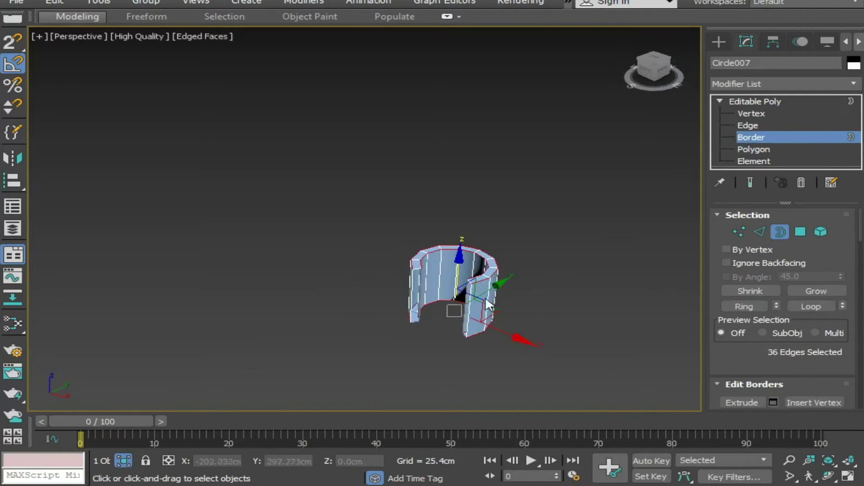
{"action": "left_click", "coordinate": [464, 356]}
{"action": "left_click", "coordinate": [468, 322]}
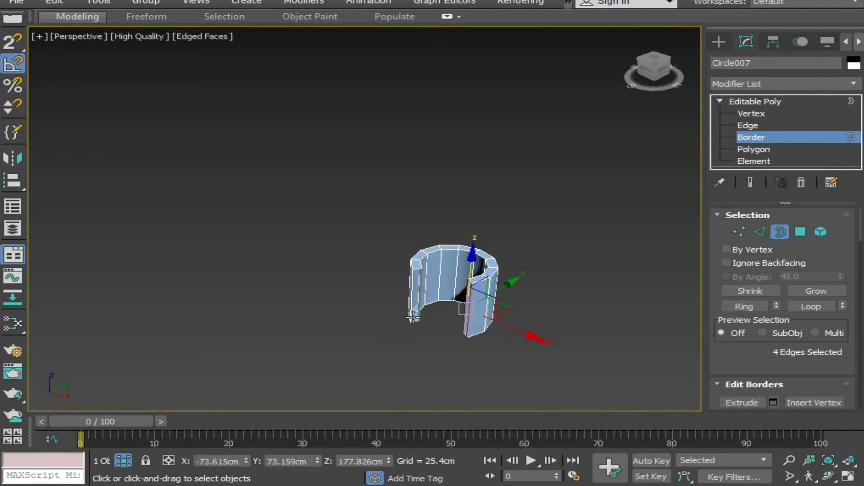
{"action": "left_click", "coordinate": [412, 317], "text": "ctrl"}
{"action": "right_click", "coordinate": [411, 314]}
{"action": "left_click", "coordinate": [382, 349]}
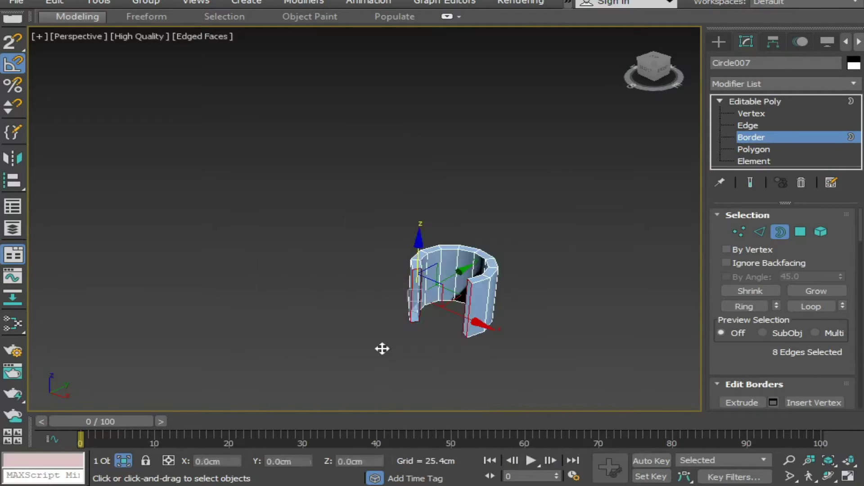
{"action": "left_click", "coordinate": [407, 351]}
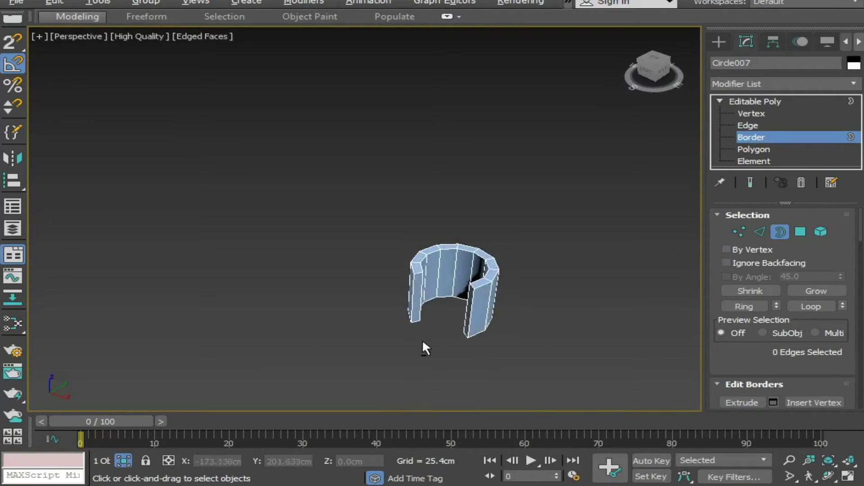
Step: End isolation so the whole faucet scene shows around the clip
{"action": "middle_click_drag", "start_coordinate": [422, 342], "coordinate": [478, 336], "text": "alt"}
{"action": "key", "text": "alt+w"}
{"action": "key", "text": "alt+w"}
{"action": "right_click", "coordinate": [582, 313]}
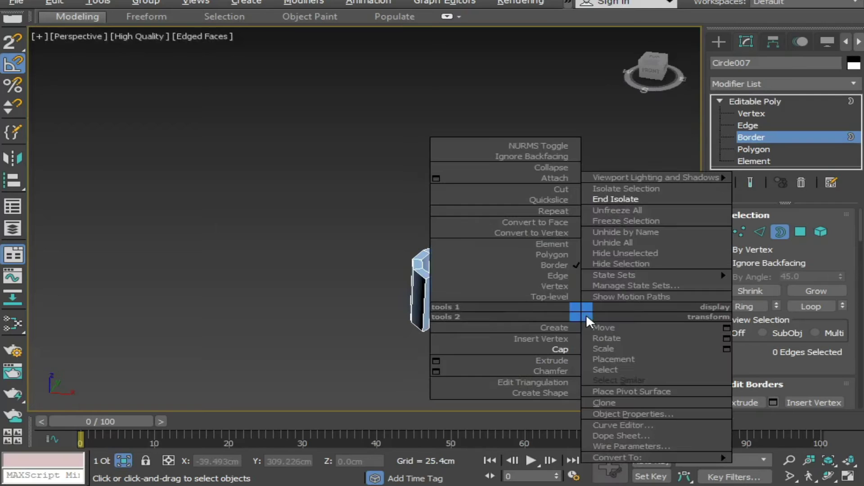
{"action": "left_click", "coordinate": [603, 199]}
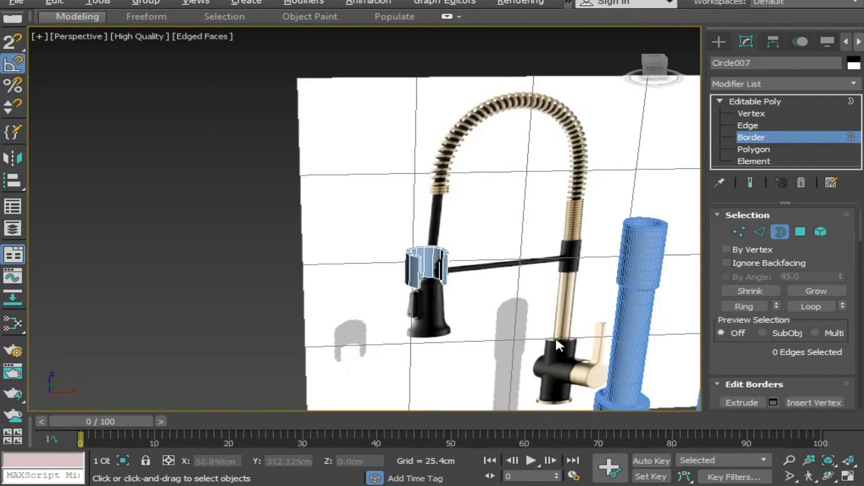
{"action": "middle_click_drag", "start_coordinate": [556, 337], "coordinate": [425, 317], "text": "alt"}
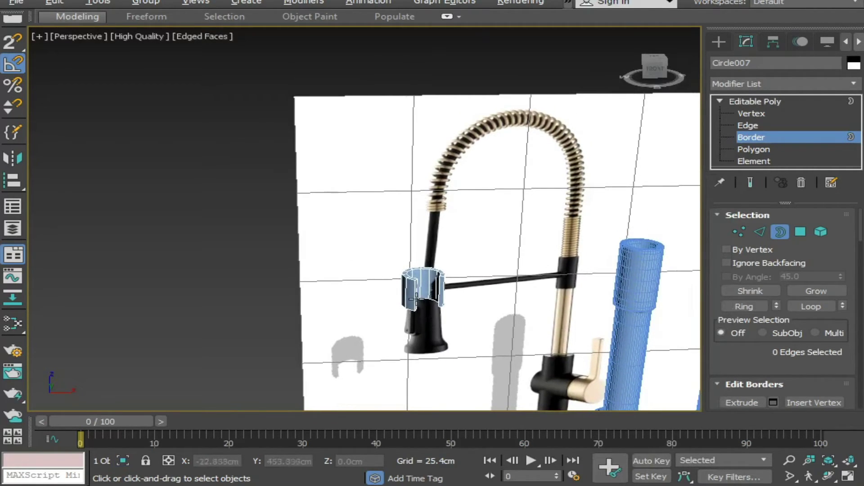
Step: Rotate the whole clip object -90° about its Z axis
{"action": "left_click", "coordinate": [414, 298]}
{"action": "key", "text": "w"}
{"action": "left_click", "coordinate": [765, 102]}
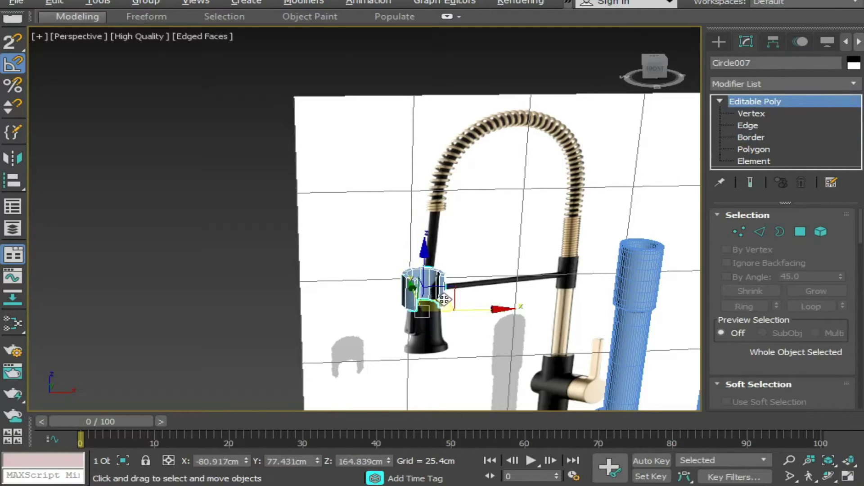
{"action": "key", "text": "e"}
{"action": "mouse_move", "coordinate": [471, 341]}
{"action": "left_mouse_down"}
{"action": "mouse_move", "coordinate": [440, 331]}
{"action": "mouse_move", "coordinate": [366, 352]}
{"action": "left_mouse_up"}
{"action": "left_click", "coordinate": [286, 360]}
Step: Isolate the clip and use Swift Loop to add a mid-height edge loop around its walls
{"action": "key", "text": "ctrl+z"}
{"action": "key", "text": "alt+q"}
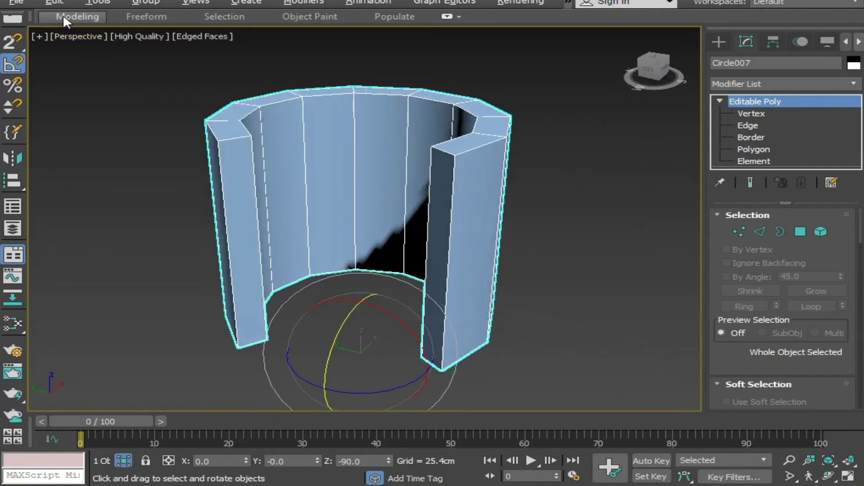
{"action": "left_click", "coordinate": [63, 17]}
{"action": "mouse_move", "coordinate": [444, 57]}
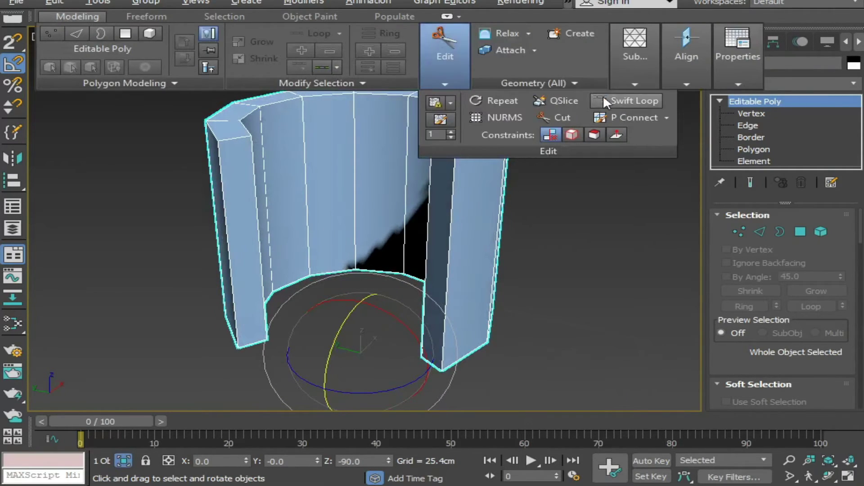
{"action": "left_click", "coordinate": [627, 102]}
{"action": "middle_click_drag", "start_coordinate": [450, 226], "coordinate": [451, 281], "text": "alt"}
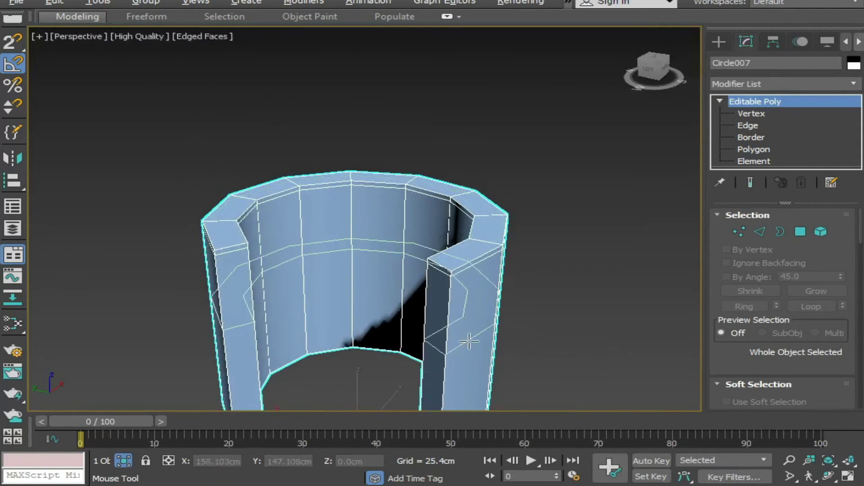
{"action": "key", "text": "z"}
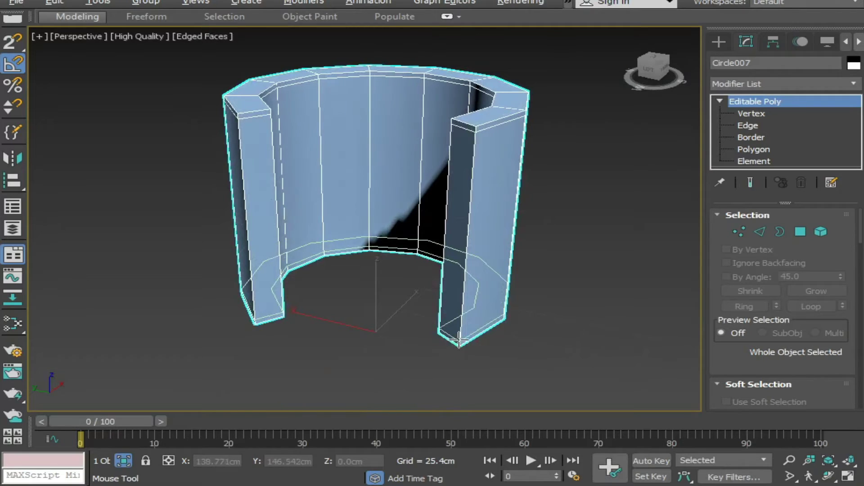
{"action": "mouse_move", "coordinate": [459, 342]}
{"action": "middle_mouse_down", "text": "alt"}
{"action": "mouse_move", "coordinate": [507, 350]}
{"action": "mouse_move", "coordinate": [415, 360]}
{"action": "mouse_move", "coordinate": [334, 250]}
{"action": "mouse_move", "coordinate": [353, 259]}
{"action": "mouse_move", "coordinate": [348, 241]}
{"action": "mouse_move", "coordinate": [318, 238]}
{"action": "middle_mouse_up", "text": "alt"}
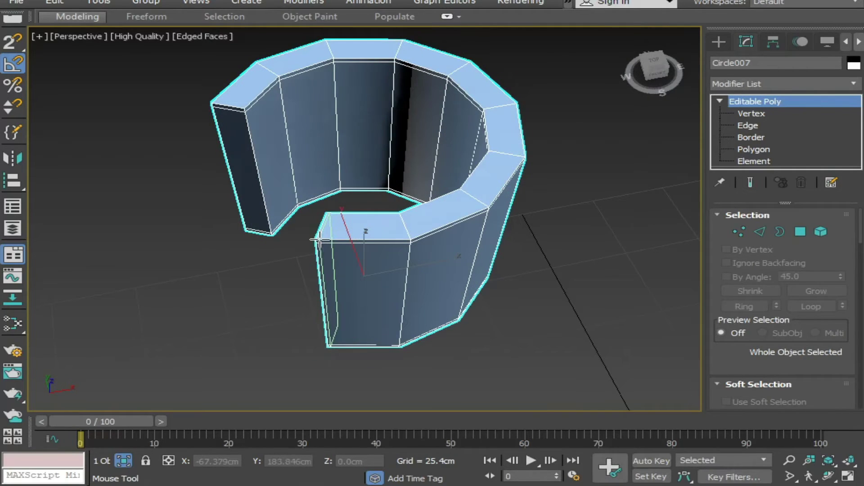
{"action": "mouse_move", "coordinate": [309, 293]}
{"action": "middle_mouse_down", "text": "alt"}
{"action": "mouse_move", "coordinate": [473, 305]}
{"action": "mouse_move", "coordinate": [517, 293]}
{"action": "mouse_move", "coordinate": [366, 241]}
{"action": "mouse_move", "coordinate": [420, 328]}
{"action": "mouse_move", "coordinate": [372, 324]}
{"action": "mouse_move", "coordinate": [440, 305]}
{"action": "middle_mouse_up", "text": "alt"}
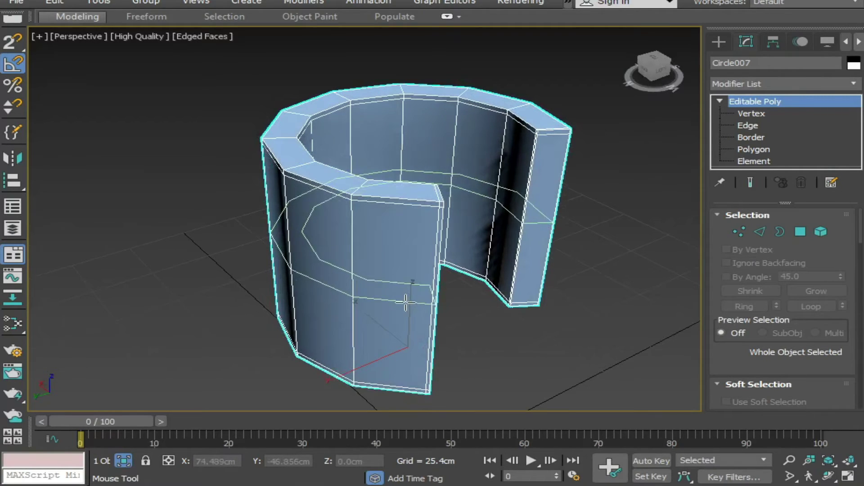
{"action": "mouse_move", "coordinate": [405, 302]}
{"action": "middle_mouse_down", "text": "alt"}
{"action": "mouse_move", "coordinate": [472, 350]}
{"action": "mouse_move", "coordinate": [518, 359]}
{"action": "mouse_move", "coordinate": [486, 393]}
{"action": "mouse_move", "coordinate": [374, 380]}
{"action": "mouse_move", "coordinate": [290, 384]}
{"action": "mouse_move", "coordinate": [319, 369]}
{"action": "middle_mouse_up", "text": "alt"}
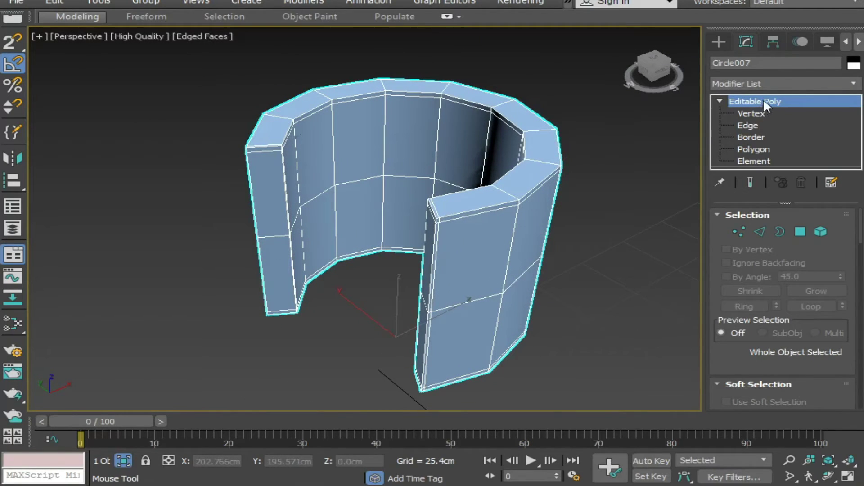
Step: Add a TurboSmooth modifier to the ring clip and raise its iterations
{"action": "left_click", "coordinate": [782, 86]}
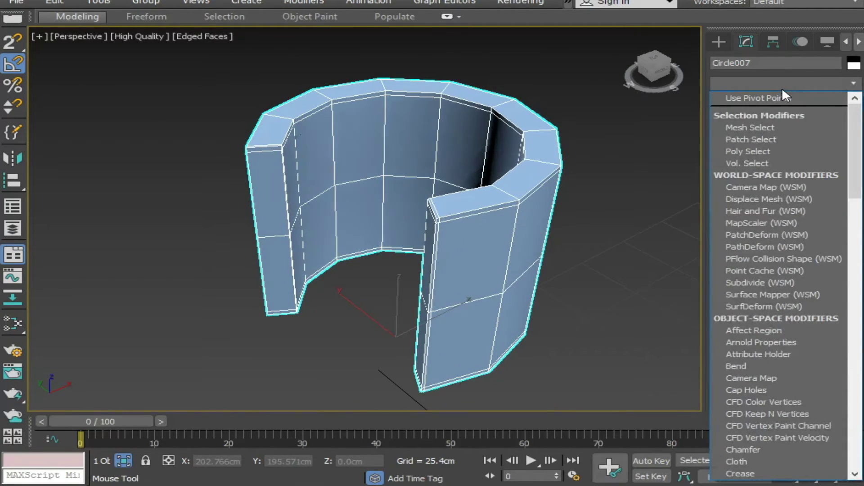
{"action": "key", "text": "t"}
{"action": "key", "text": "t"}
{"action": "key", "text": "t"}
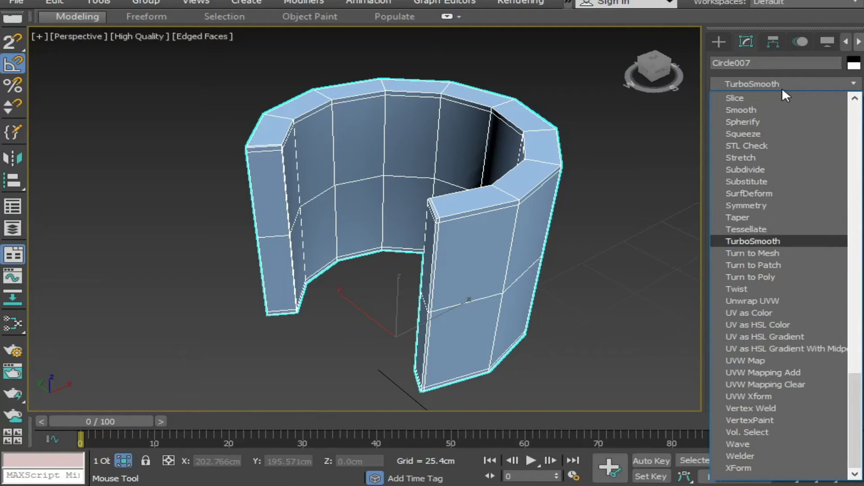
{"action": "key", "text": "Return"}
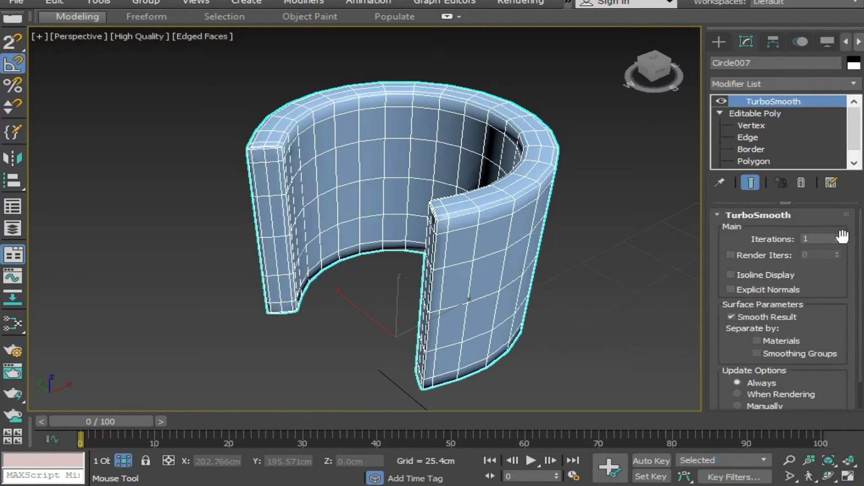
{"action": "left_click", "coordinate": [837, 237]}
{"action": "left_click", "coordinate": [585, 307]}
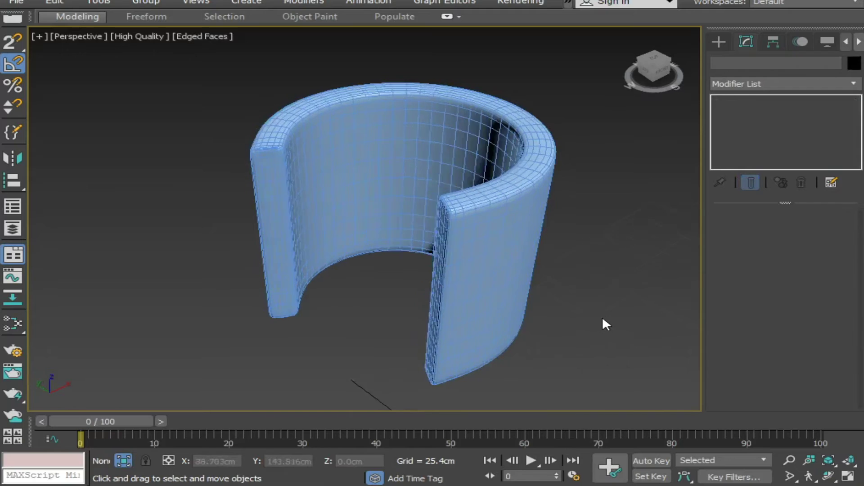
Step: Turn off Edged Faces, end isolation, and view the faucet scene from the front
{"action": "scroll", "coordinate": [579, 334], "scroll_direction": "down", "scroll_amount": 5}
{"action": "middle_click_drag", "start_coordinate": [579, 335], "coordinate": [534, 335], "text": "alt"}
{"action": "left_click", "coordinate": [533, 335]}
{"action": "key", "text": "F4"}
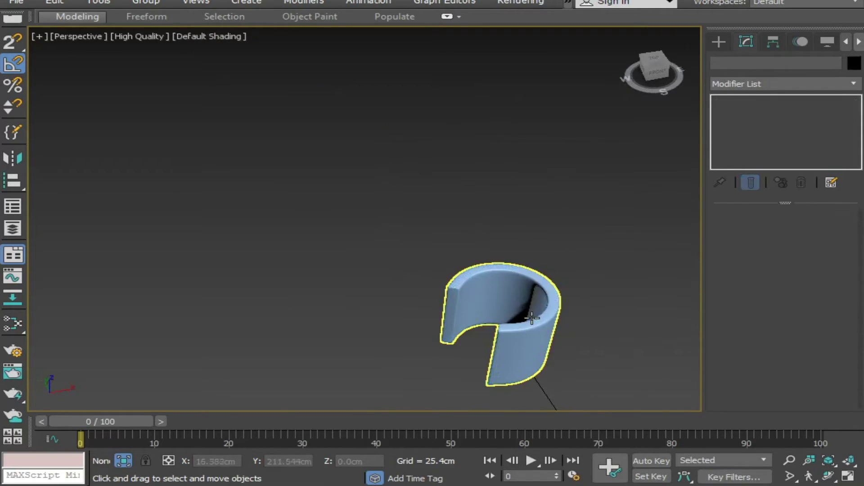
{"action": "mouse_move", "coordinate": [549, 300]}
{"action": "middle_mouse_down"}
{"action": "mouse_move", "coordinate": [563, 281]}
{"action": "mouse_move", "coordinate": [567, 247]}
{"action": "mouse_move", "coordinate": [584, 226]}
{"action": "mouse_move", "coordinate": [573, 223]}
{"action": "mouse_move", "coordinate": [598, 170]}
{"action": "middle_mouse_up"}
{"action": "right_click", "coordinate": [598, 171]}
{"action": "left_click", "coordinate": [631, 62]}
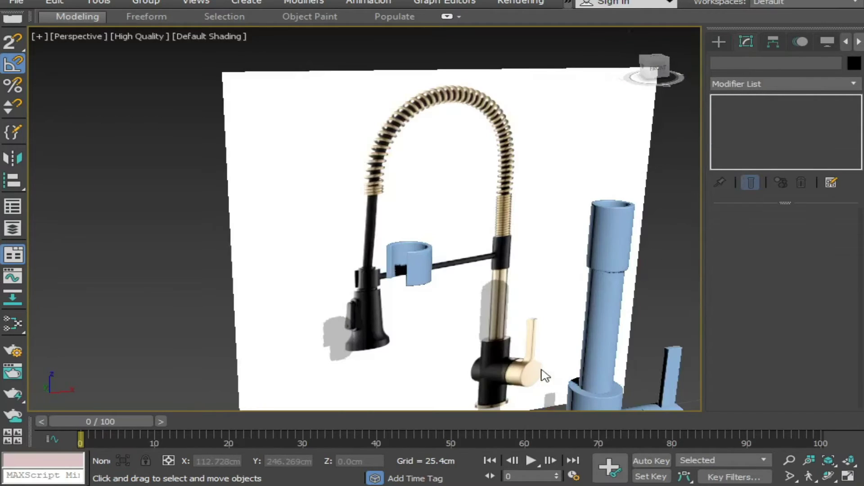
{"action": "mouse_move", "coordinate": [447, 369]}
{"action": "middle_mouse_down", "text": "alt"}
{"action": "mouse_move", "coordinate": [448, 303]}
{"action": "mouse_move", "coordinate": [376, 296]}
{"action": "mouse_move", "coordinate": [368, 309]}
{"action": "middle_mouse_up", "text": "alt"}
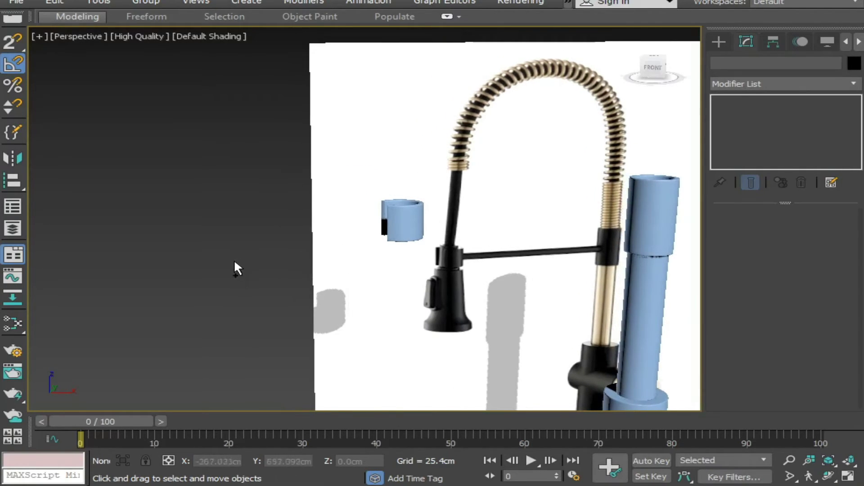
{"action": "right_click", "coordinate": [234, 268]}
Step: Draw a new circle spline to the left of the faucet reference
{"action": "left_click", "coordinate": [269, 201]}
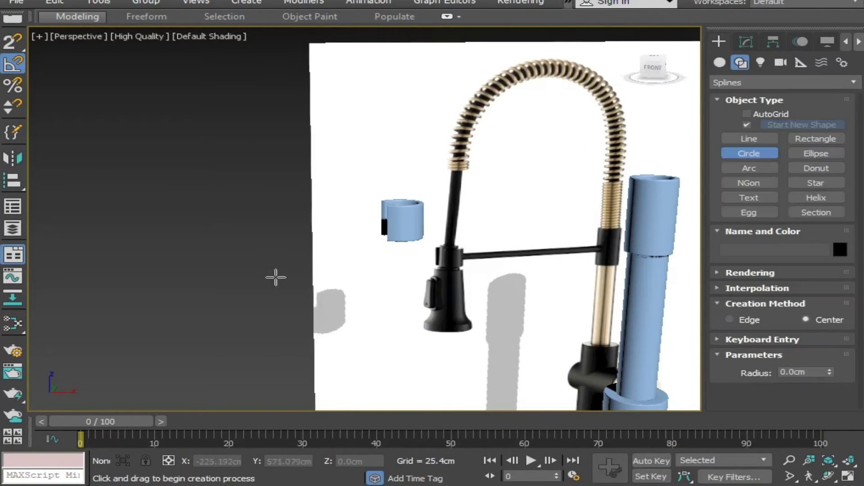
{"action": "left_click_drag", "start_coordinate": [276, 277], "coordinate": [287, 279]}
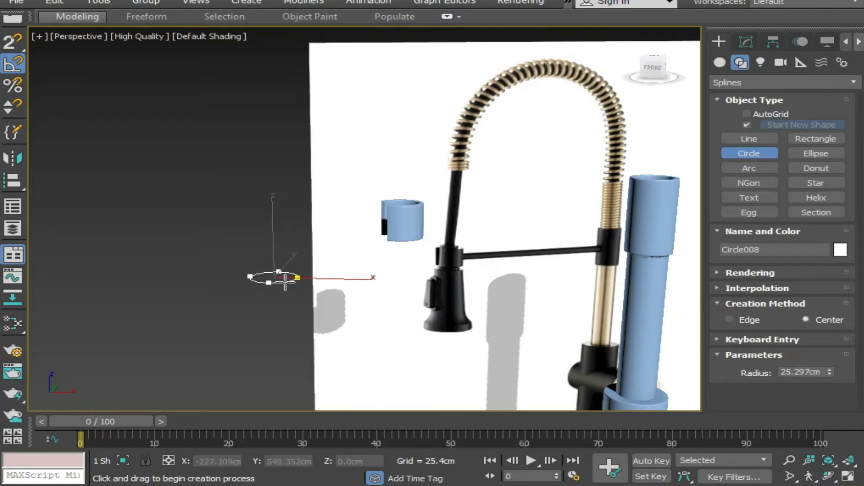
{"action": "left_click", "coordinate": [756, 82]}
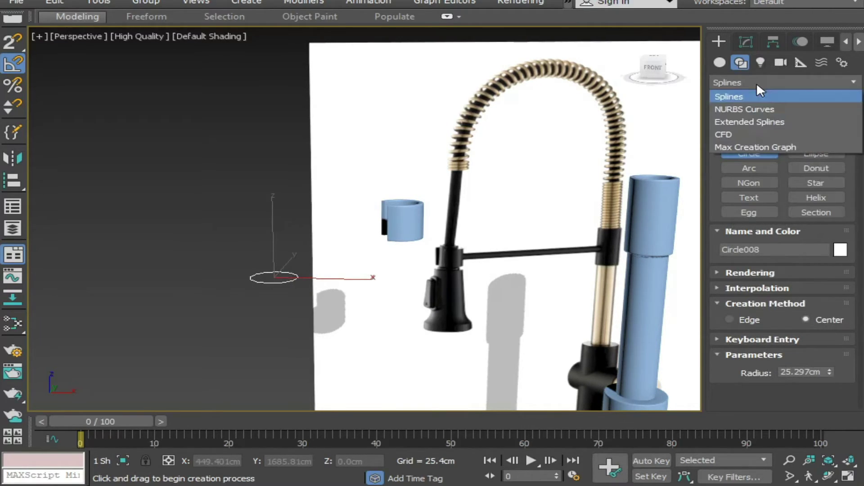
{"action": "left_click", "coordinate": [756, 90]}
{"action": "left_click", "coordinate": [743, 42]}
Step: Add an Extrude modifier to the new circle
{"action": "left_click", "coordinate": [748, 84]}
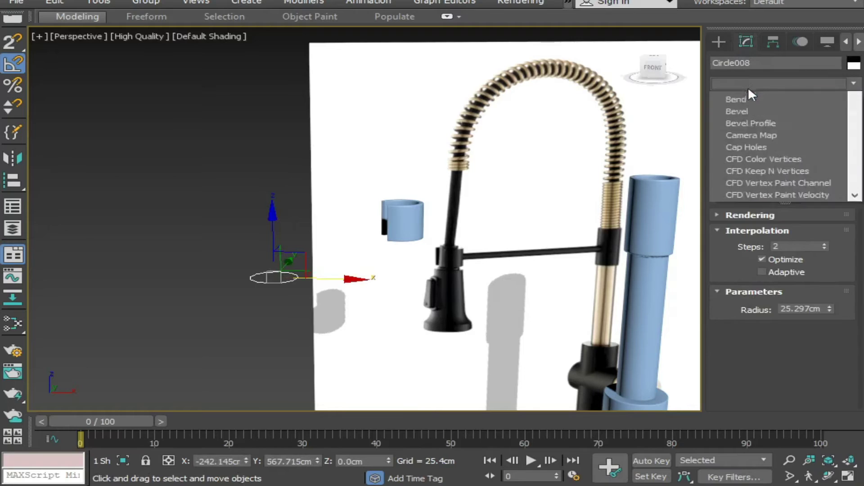
{"action": "key", "text": "t"}
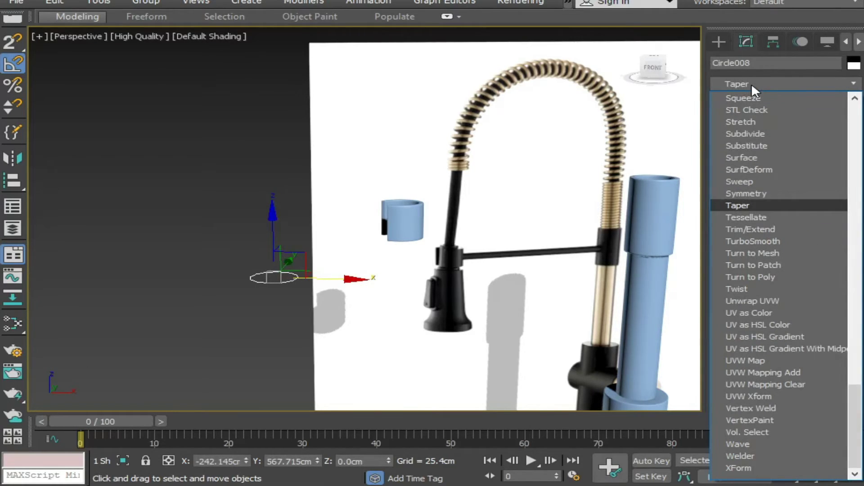
{"action": "key", "text": "Up"}
{"action": "key", "text": "Up"}
{"action": "key", "text": "Up"}
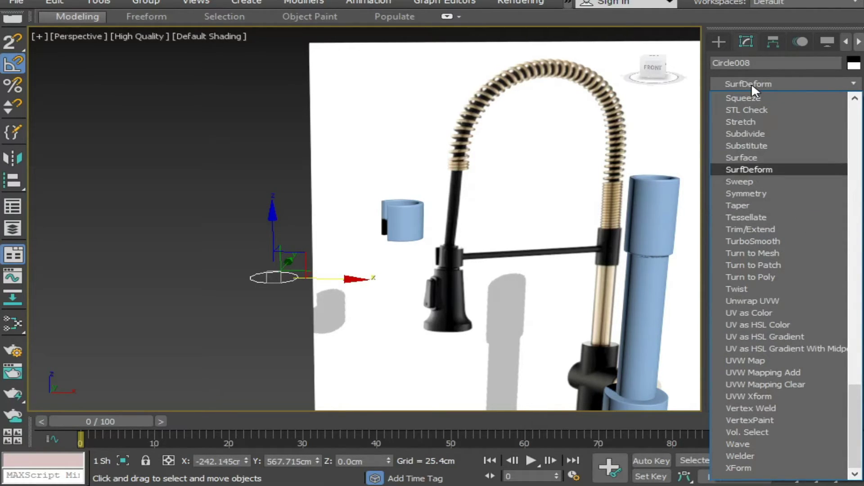
{"action": "left_click", "coordinate": [751, 83]}
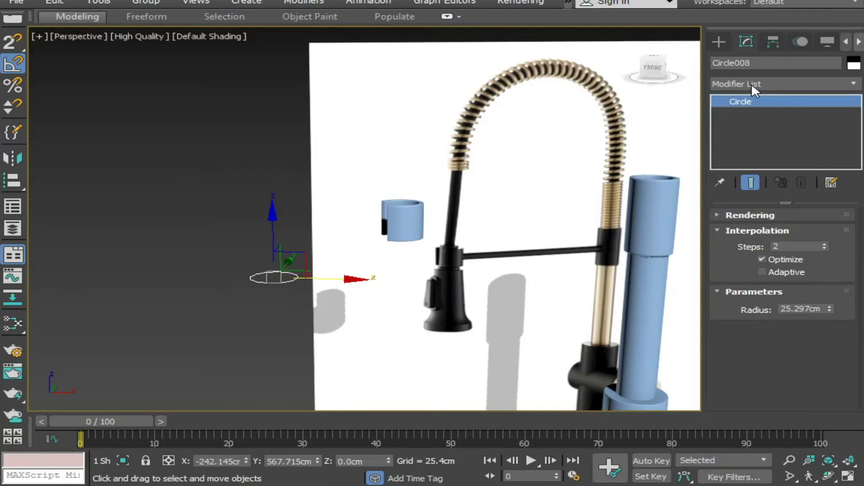
{"action": "left_click", "coordinate": [752, 83]}
{"action": "type", "text": "ex"}
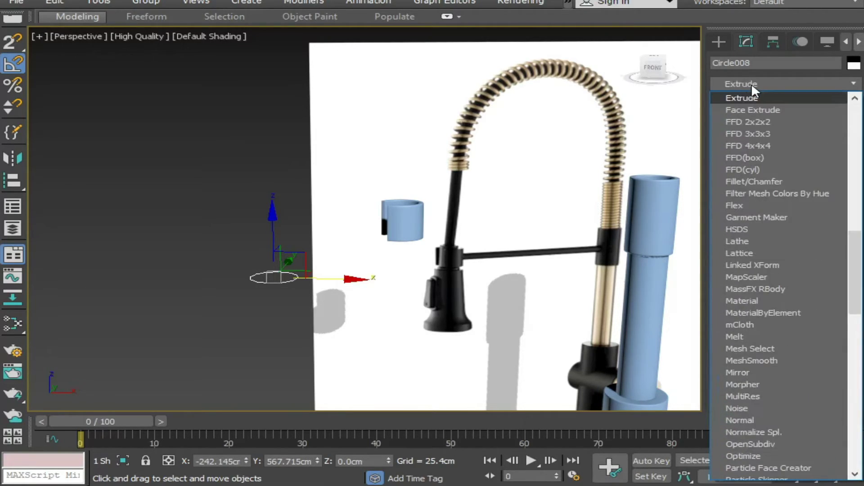
{"action": "key", "text": "Return"}
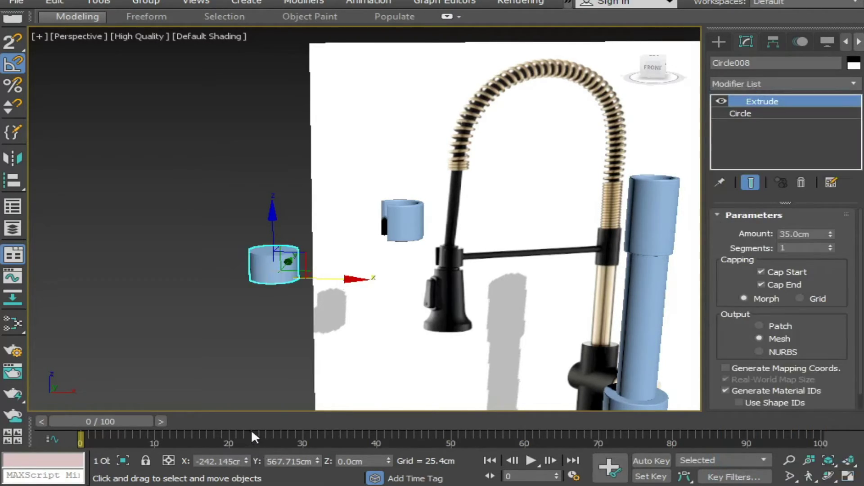
Step: Align the extruded cylinder onto the ring clip
{"action": "mouse_move", "coordinate": [288, 405]}
{"action": "middle_mouse_down", "text": "alt"}
{"action": "mouse_move", "coordinate": [320, 407]}
{"action": "mouse_move", "coordinate": [309, 407]}
{"action": "mouse_move", "coordinate": [380, 373]}
{"action": "middle_mouse_up", "text": "alt"}
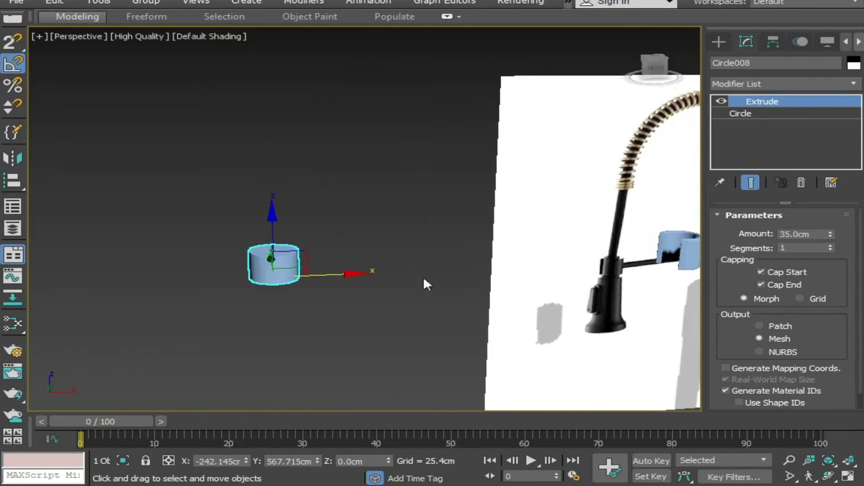
{"action": "scroll", "coordinate": [20, 257], "scroll_direction": "up", "scroll_amount": 2}
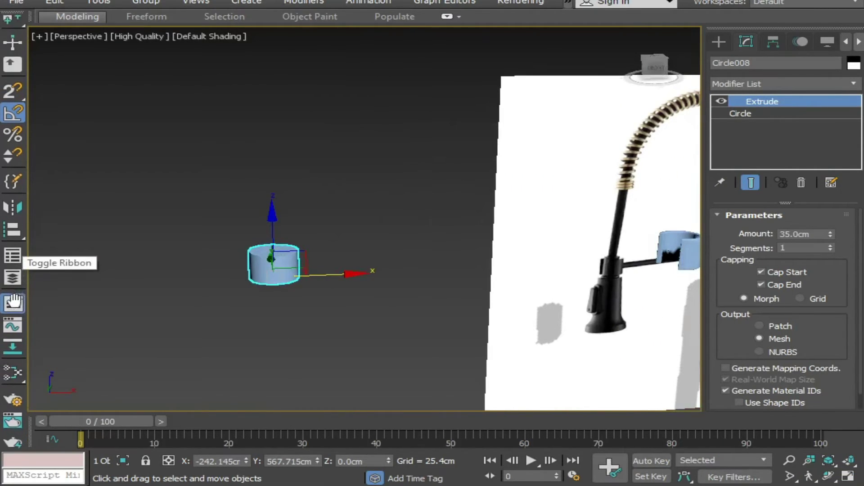
{"action": "scroll", "coordinate": [20, 257], "scroll_direction": "up", "scroll_amount": 2}
{"action": "scroll", "coordinate": [18, 261], "scroll_direction": "up", "scroll_amount": 2}
{"action": "scroll", "coordinate": [13, 360], "scroll_direction": "down", "scroll_amount": 1}
{"action": "left_click", "coordinate": [12, 324]}
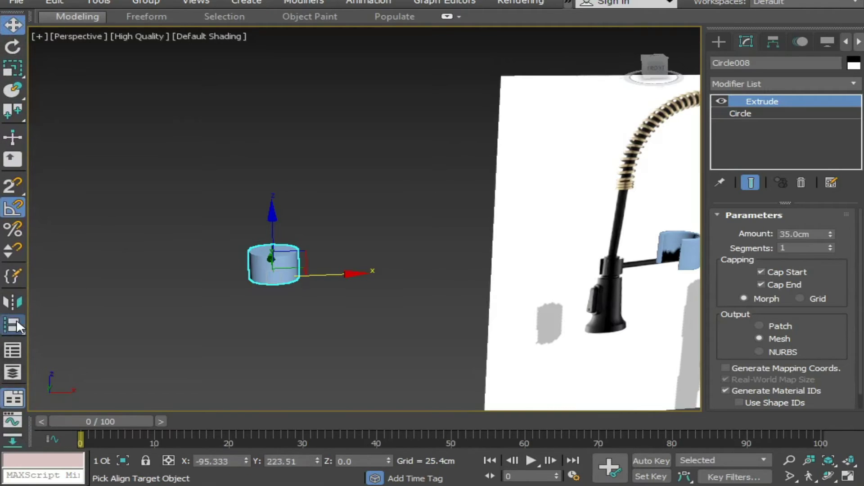
{"action": "left_click", "coordinate": [689, 243]}
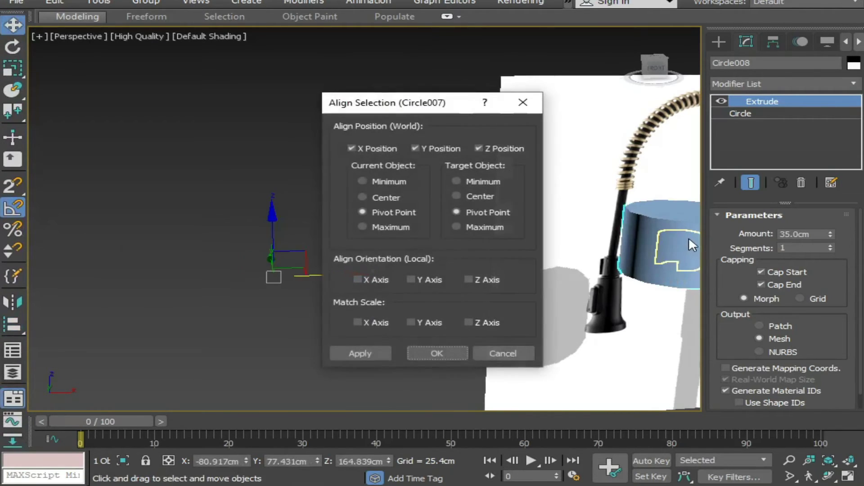
{"action": "left_click", "coordinate": [437, 354]}
{"action": "scroll", "coordinate": [457, 303], "scroll_direction": "down", "scroll_amount": 3}
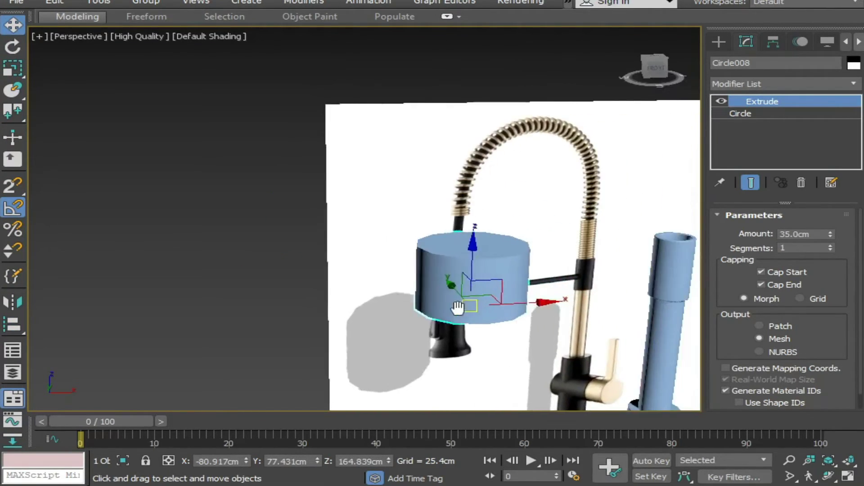
Step: Set the extrusion to 27.38 cm and the circle radius to 8.0 cm
{"action": "left_click", "coordinate": [736, 114]}
{"action": "left_click", "coordinate": [764, 102]}
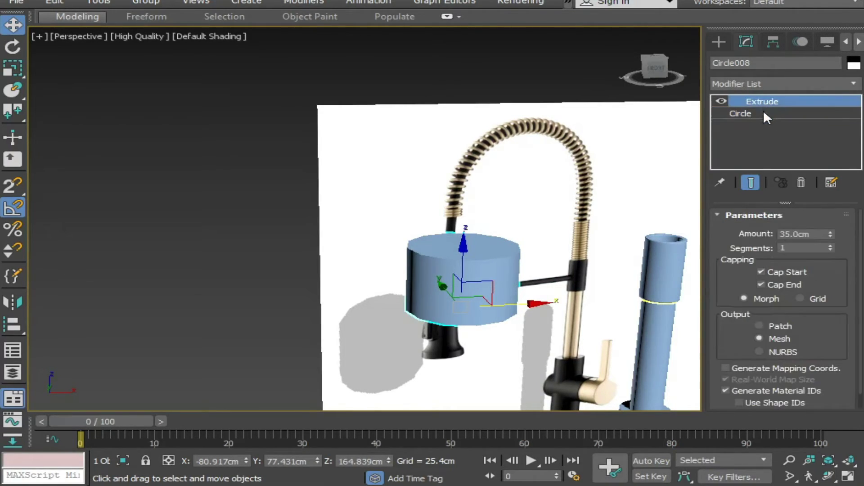
{"action": "left_click_drag", "start_coordinate": [831, 239], "coordinate": [830, 245]}
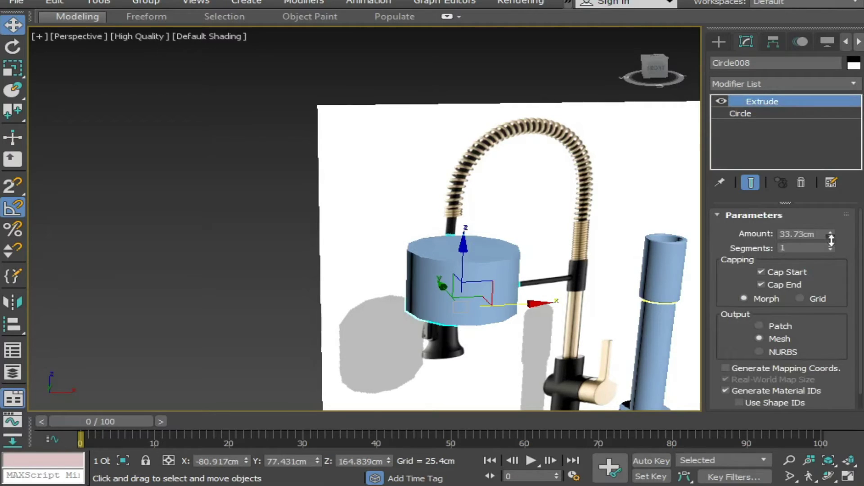
{"action": "left_click", "coordinate": [751, 116]}
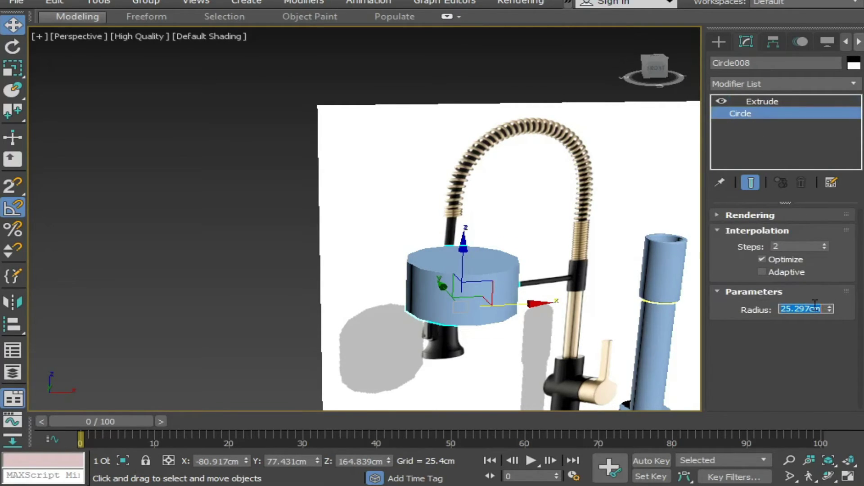
{"action": "type", "text": "8"}
{"action": "key", "text": "Return"}
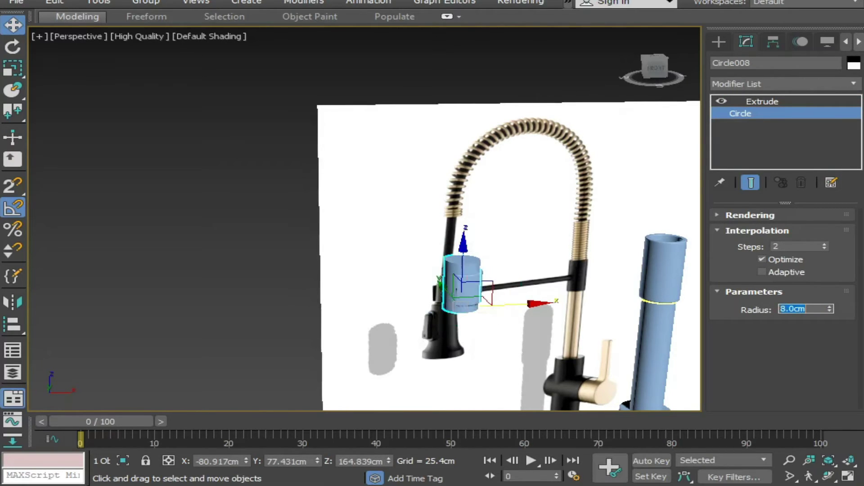
Step: Reduce the circle radius to 7.0 cm, checking the cylinder inside the clip
{"action": "mouse_move", "coordinate": [544, 203]}
{"action": "middle_mouse_down", "text": "alt"}
{"action": "mouse_move", "coordinate": [500, 342]}
{"action": "mouse_move", "coordinate": [517, 345]}
{"action": "middle_mouse_up", "text": "alt"}
{"action": "key", "text": "alt+w"}
{"action": "key", "text": "alt+w"}
{"action": "scroll", "coordinate": [456, 308], "scroll_direction": "up", "scroll_amount": 3}
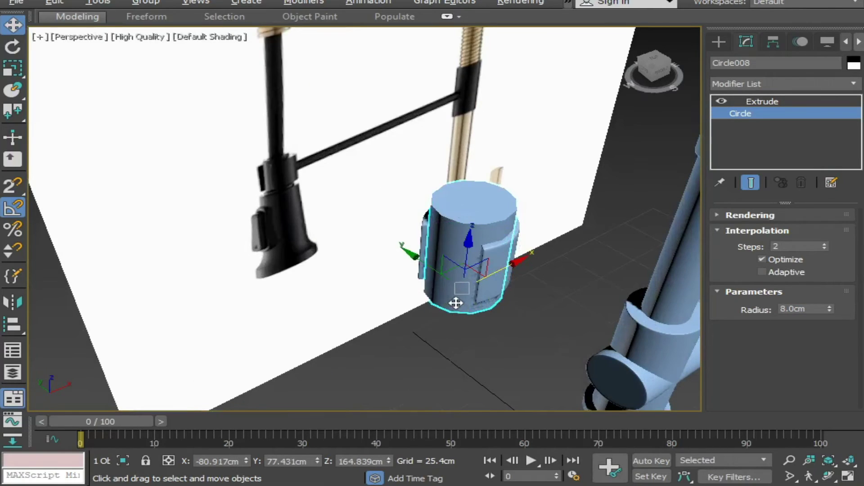
{"action": "scroll", "coordinate": [477, 337], "scroll_direction": "up", "scroll_amount": 3}
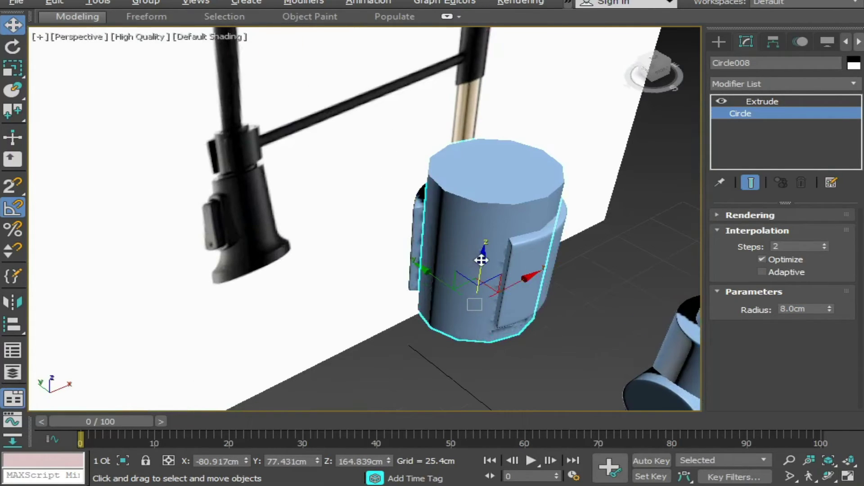
{"action": "middle_click_drag", "start_coordinate": [482, 260], "coordinate": [585, 234], "text": "alt"}
{"action": "left_click", "coordinate": [762, 101]}
{"action": "left_click", "coordinate": [748, 114]}
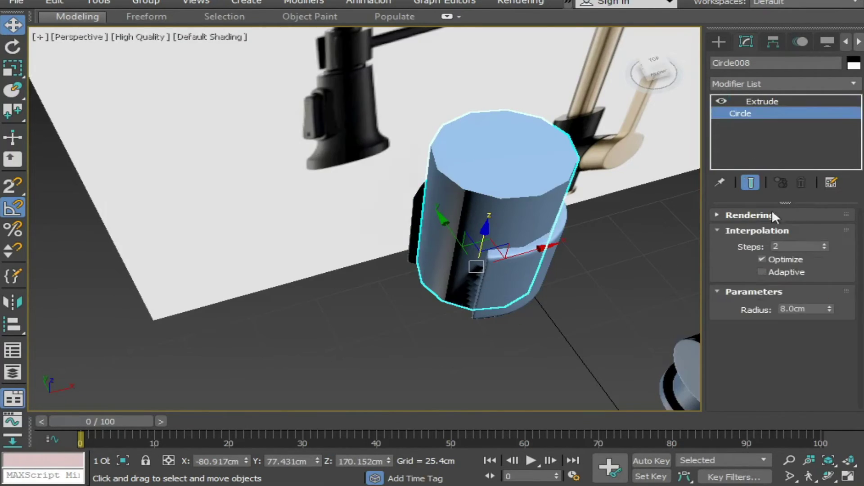
{"action": "double_click", "coordinate": [790, 308]}
{"action": "type", "text": "7"}
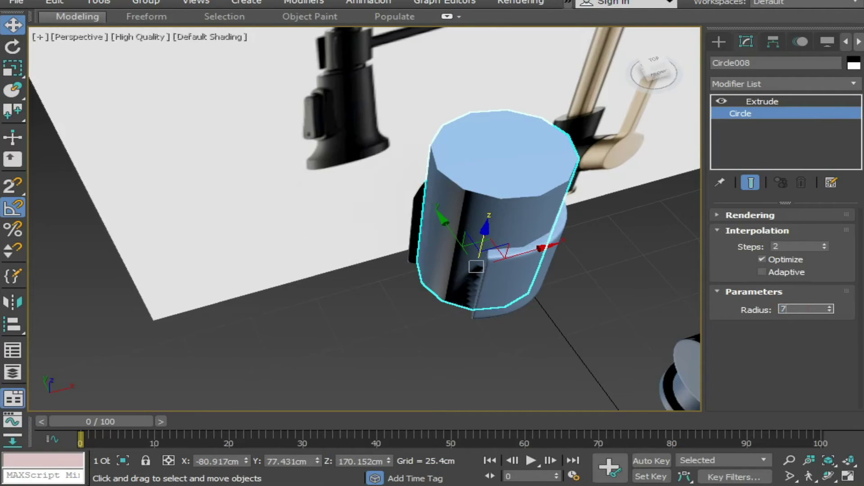
{"action": "key", "text": "Return"}
Step: Set the Extrude amount to 18 cm and lower the cylinder slightly
{"action": "mouse_move", "coordinate": [684, 324]}
{"action": "middle_mouse_down", "text": "alt"}
{"action": "mouse_move", "coordinate": [669, 349]}
{"action": "mouse_move", "coordinate": [670, 325]}
{"action": "mouse_move", "coordinate": [688, 301]}
{"action": "mouse_move", "coordinate": [639, 343]}
{"action": "mouse_move", "coordinate": [451, 292]}
{"action": "middle_mouse_up", "text": "alt"}
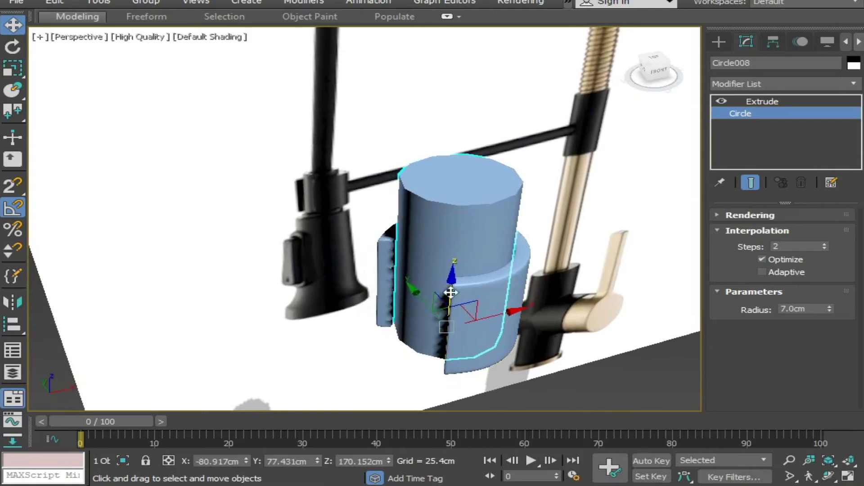
{"action": "left_click", "coordinate": [761, 102]}
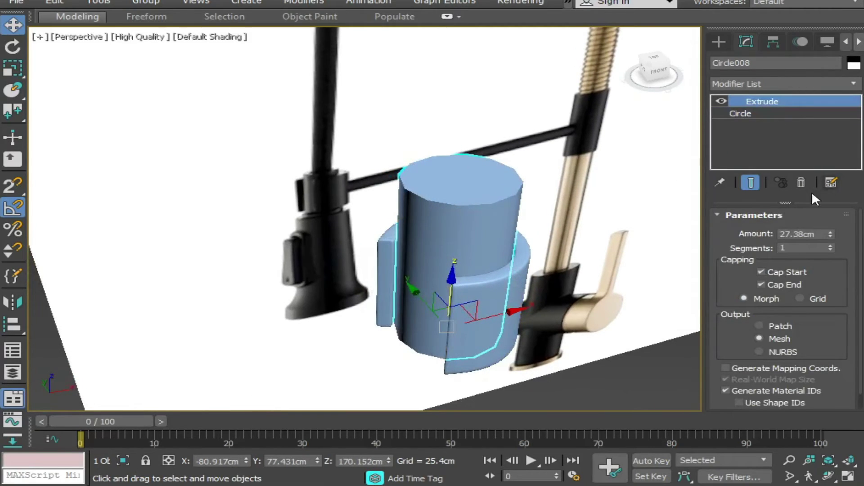
{"action": "mouse_move", "coordinate": [831, 237]}
{"action": "left_mouse_down"}
{"action": "mouse_move", "coordinate": [816, 240]}
{"action": "mouse_move", "coordinate": [830, 226]}
{"action": "left_mouse_up"}
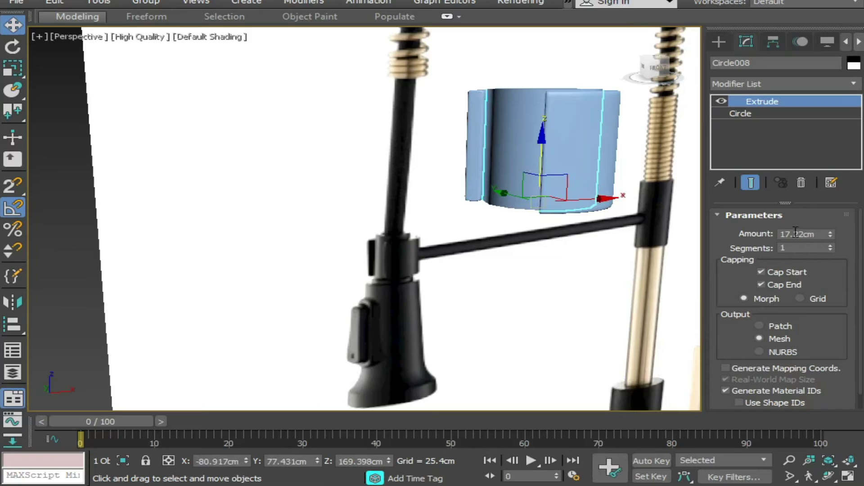
{"action": "left_click", "coordinate": [796, 232]}
{"action": "type", "text": "8"}
{"action": "key", "text": "Return"}
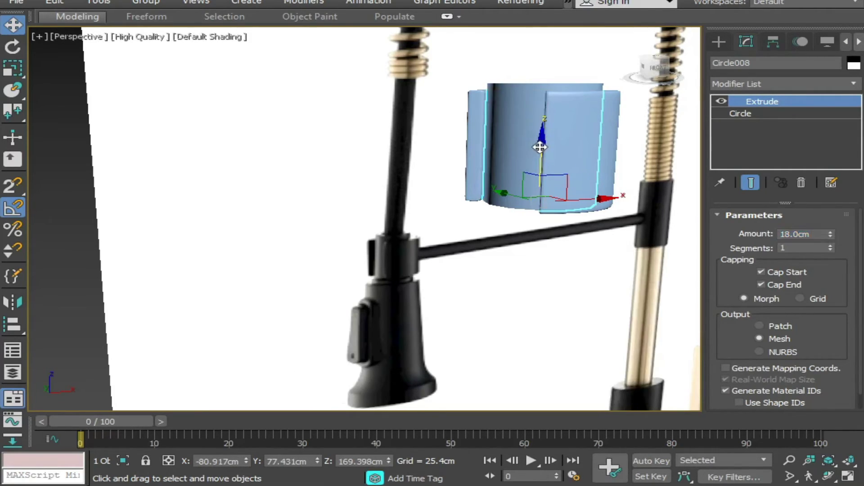
{"action": "left_click_drag", "start_coordinate": [540, 145], "coordinate": [579, 173]}
{"action": "middle_click_drag", "start_coordinate": [580, 174], "coordinate": [570, 112], "text": "alt"}
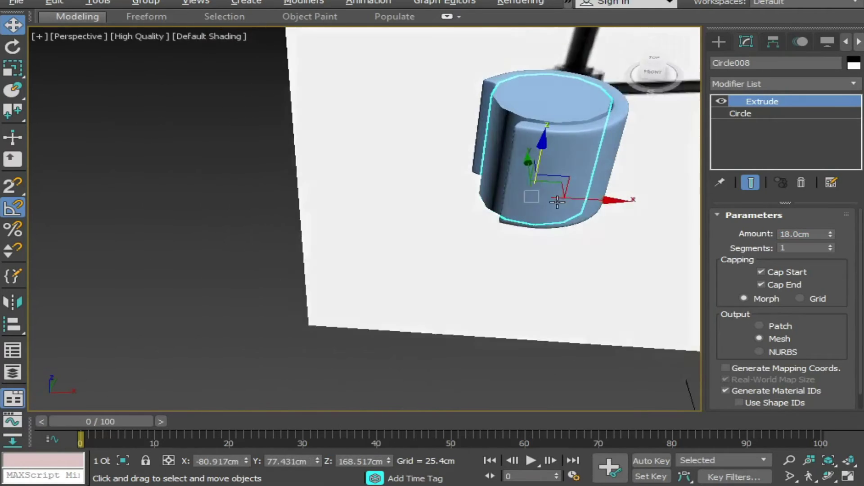
Step: Isolate the cylinder, convert it to Editable Poly, and go to Polygon level
{"action": "key", "text": "alt+q"}
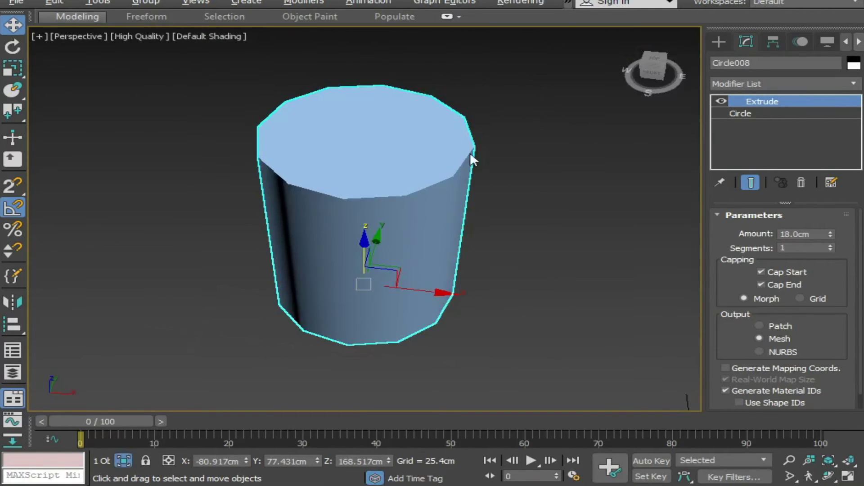
{"action": "right_click", "coordinate": [413, 148]}
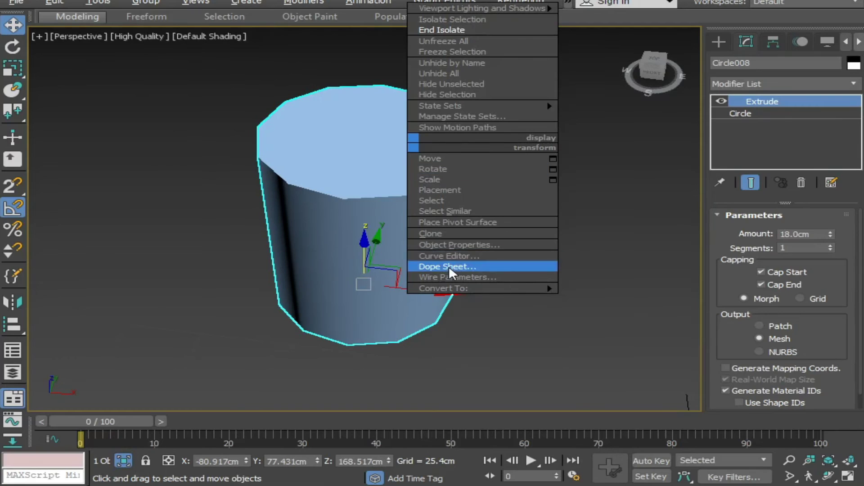
{"action": "left_click", "coordinate": [582, 299]}
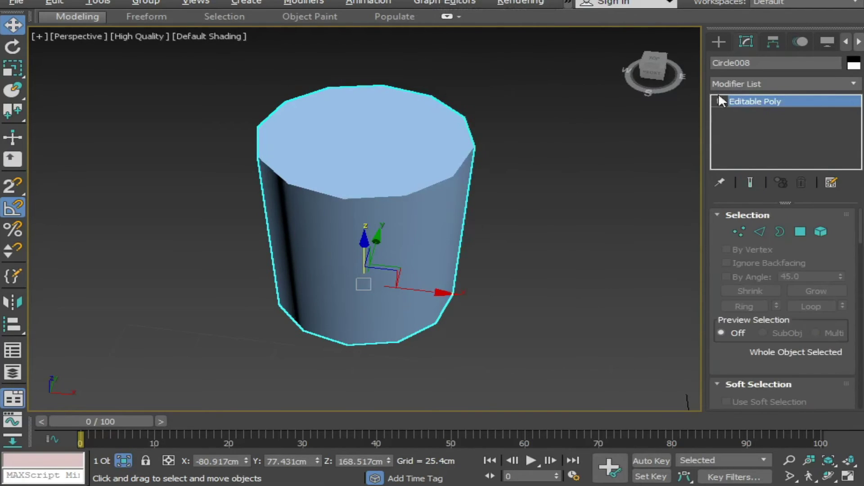
{"action": "left_click", "coordinate": [719, 101]}
{"action": "left_click", "coordinate": [748, 149]}
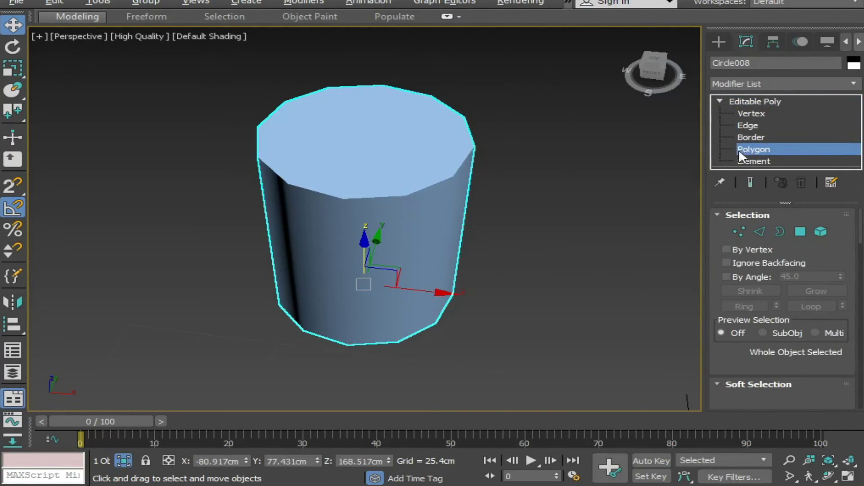
Step: Inset the cylinder's top and bottom caps by 2.084 cm
{"action": "left_click", "coordinate": [387, 137]}
{"action": "middle_click_drag", "start_coordinate": [417, 187], "coordinate": [444, 75], "text": "alt"}
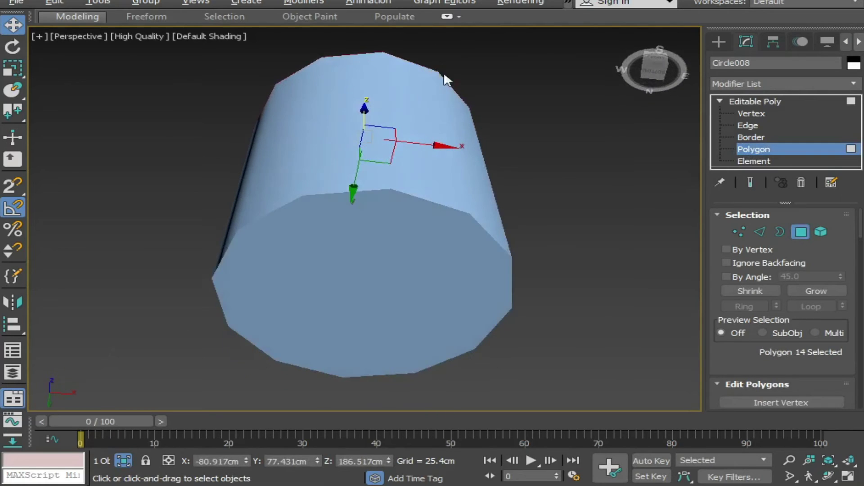
{"action": "left_click", "coordinate": [399, 257], "text": "ctrl"}
{"action": "mouse_move", "coordinate": [398, 257]}
{"action": "middle_mouse_down", "text": "alt"}
{"action": "mouse_move", "coordinate": [459, 198]}
{"action": "mouse_move", "coordinate": [407, 146]}
{"action": "middle_mouse_up", "text": "alt"}
{"action": "right_click", "coordinate": [393, 162]}
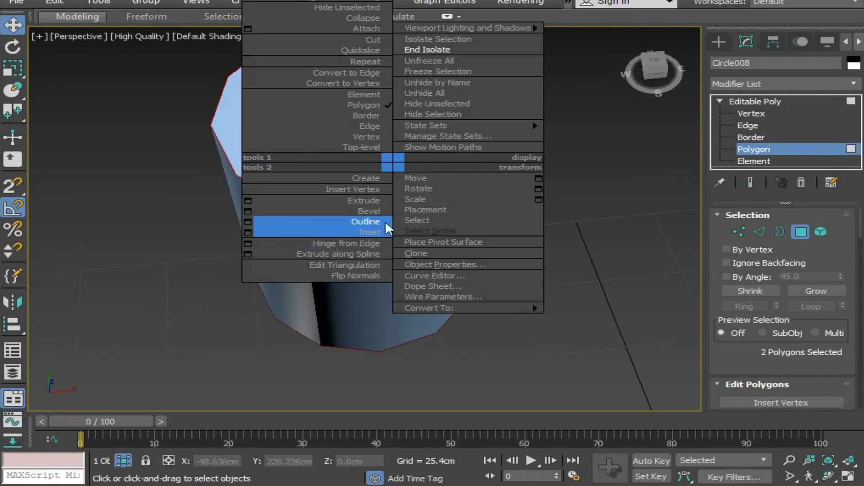
{"action": "left_click", "coordinate": [248, 233]}
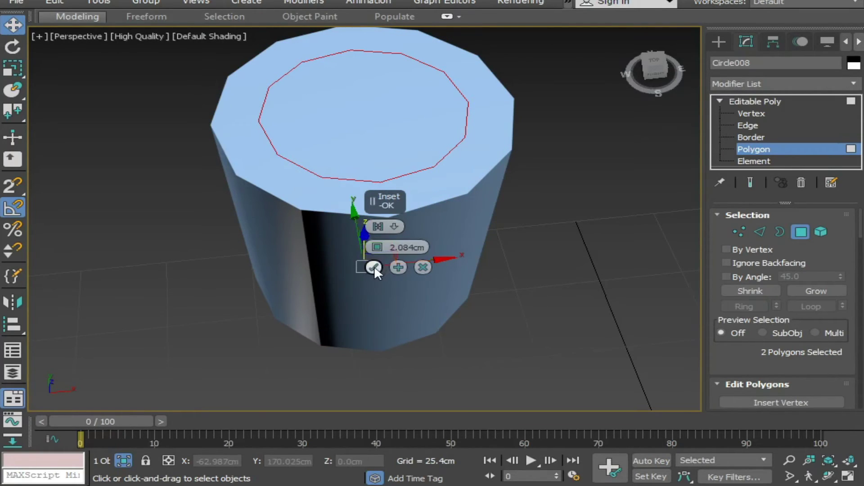
{"action": "left_click", "coordinate": [374, 267]}
Step: Bridge the inset caps to hollow the cylinder into a tube
{"action": "left_click_drag", "start_coordinate": [861, 240], "coordinate": [857, 260]}
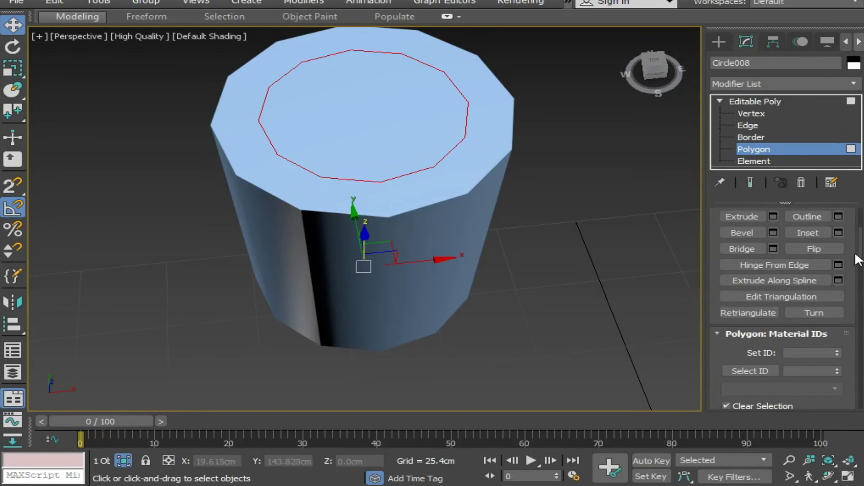
{"action": "scroll", "coordinate": [860, 243], "scroll_direction": "down", "scroll_amount": 2}
{"action": "scroll", "coordinate": [860, 243], "scroll_direction": "up", "scroll_amount": 4}
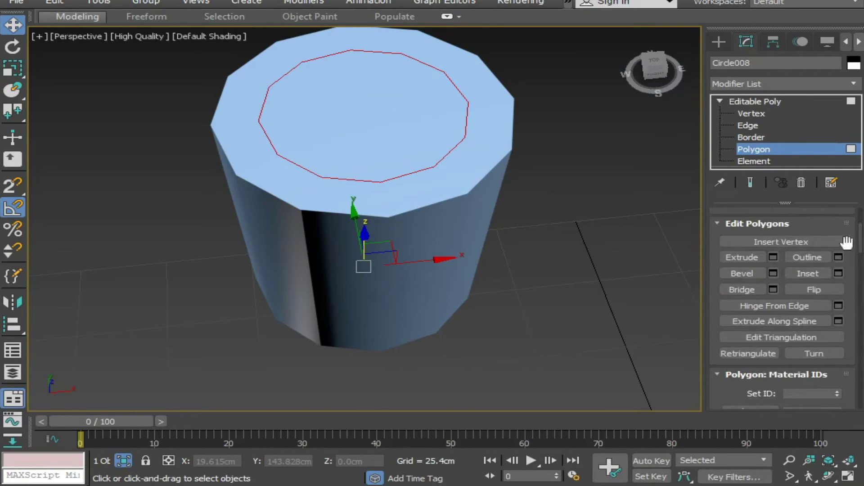
{"action": "left_click", "coordinate": [751, 288]}
{"action": "mouse_move", "coordinate": [286, 155]}
{"action": "middle_mouse_down", "text": "alt"}
{"action": "mouse_move", "coordinate": [377, 164]}
{"action": "mouse_move", "coordinate": [380, 156]}
{"action": "middle_mouse_up", "text": "alt"}
{"action": "left_click", "coordinate": [748, 125]}
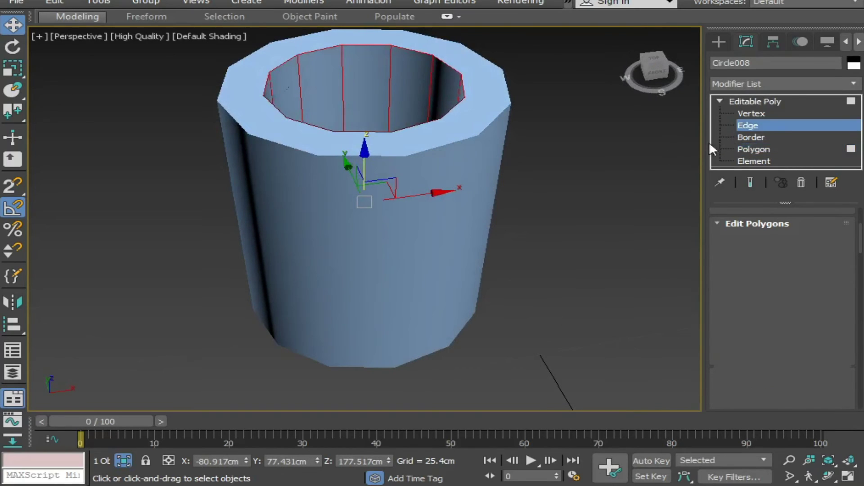
Step: Select the tube's outer and inner top rim loops and the outer bottom rim loop
{"action": "double_click", "coordinate": [437, 145]}
{"action": "double_click", "coordinate": [367, 131], "text": "ctrl"}
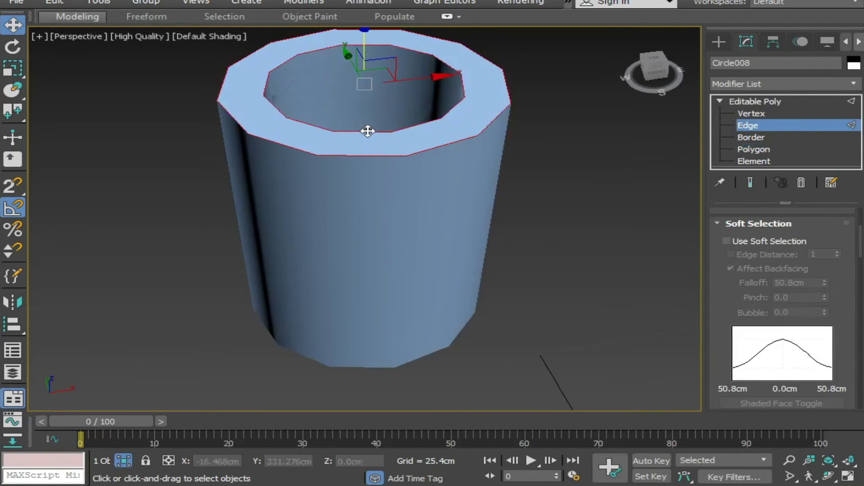
{"action": "mouse_move", "coordinate": [435, 222]}
{"action": "middle_mouse_down", "text": "alt"}
{"action": "mouse_move", "coordinate": [395, 170]}
{"action": "mouse_move", "coordinate": [392, 195]}
{"action": "mouse_move", "coordinate": [418, 177]}
{"action": "middle_mouse_up", "text": "alt"}
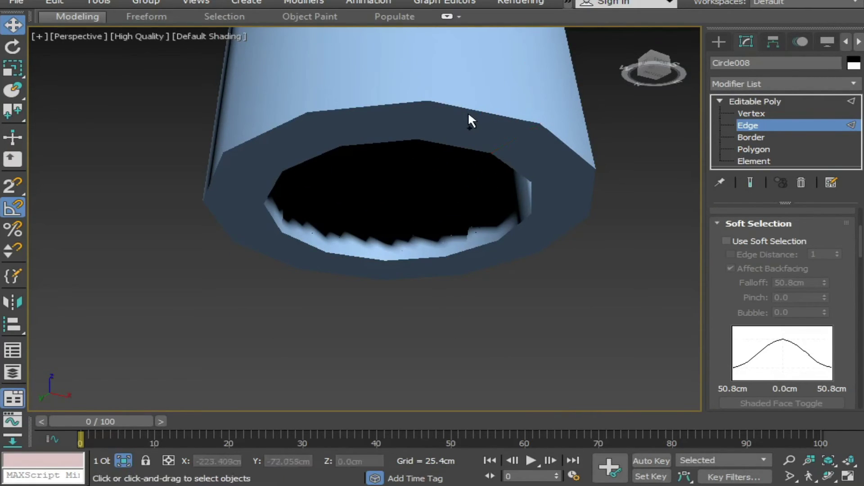
{"action": "double_click", "coordinate": [472, 109]}
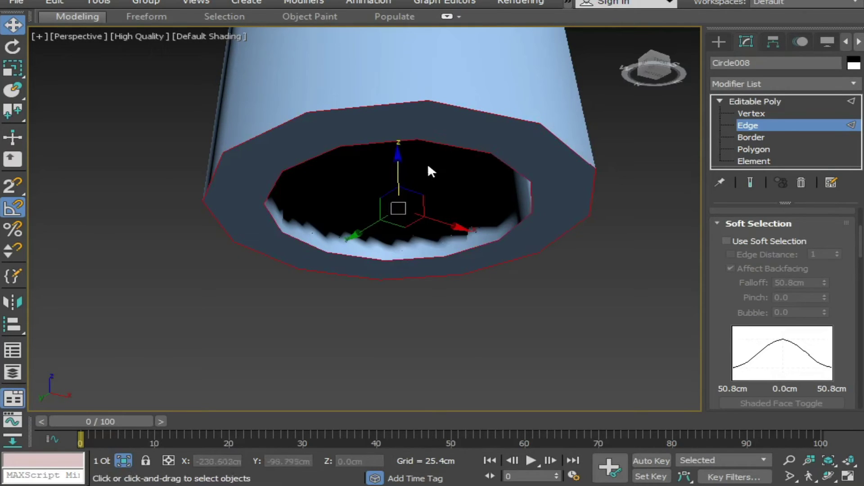
{"action": "middle_click_drag", "start_coordinate": [471, 199], "coordinate": [490, 239], "text": "alt"}
Step: Chamfer the selected rim edges by 0.2 cm with 2 segments
{"action": "right_click", "coordinate": [467, 214]}
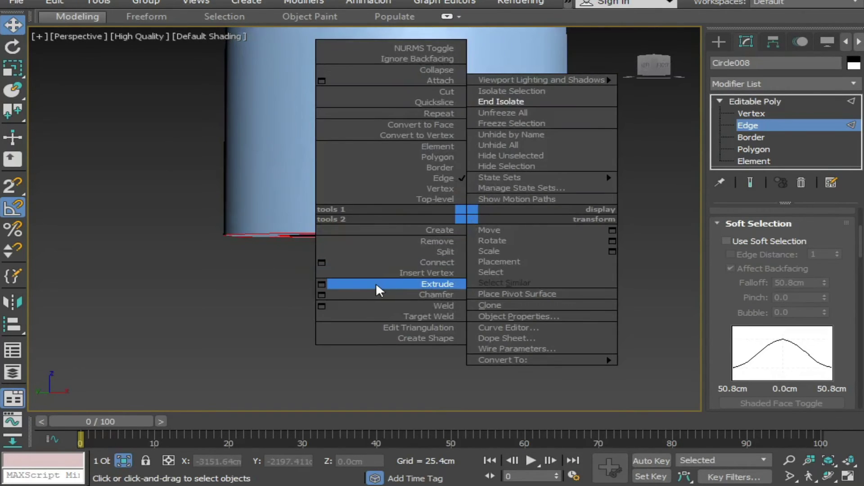
{"action": "left_click", "coordinate": [321, 295]}
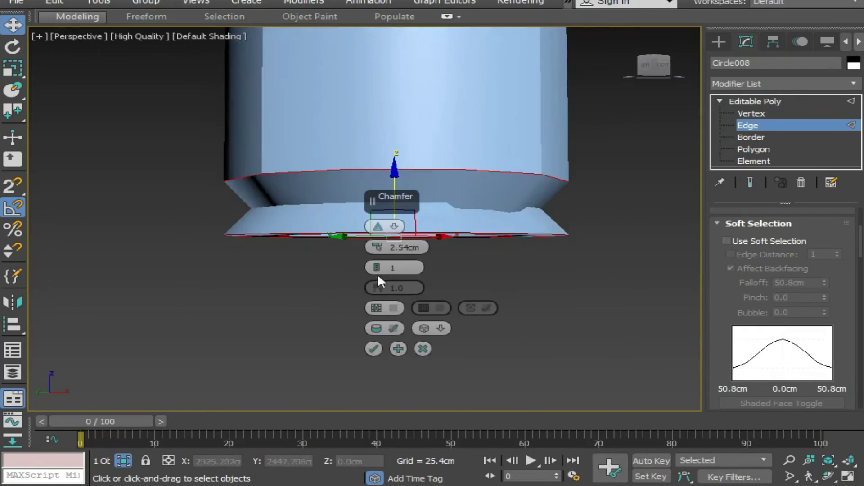
{"action": "left_click", "coordinate": [405, 247]}
{"action": "type", "text": "0.3"}
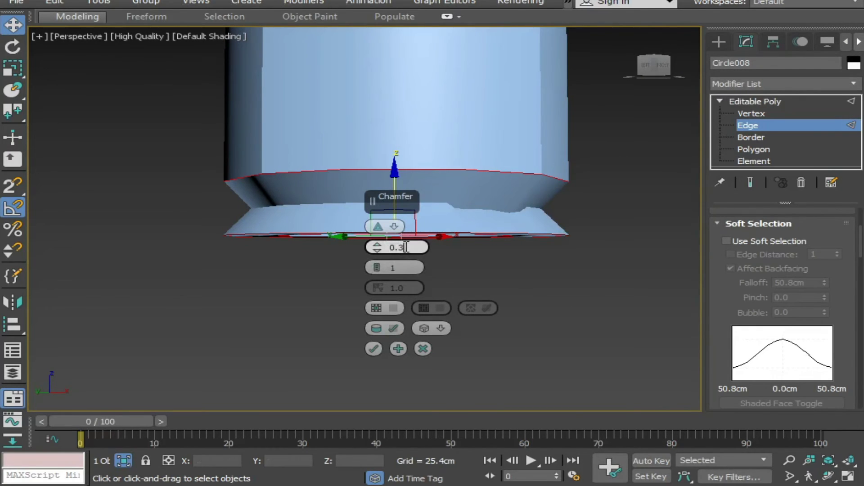
{"action": "key", "text": "Return"}
{"action": "middle_click_drag", "start_coordinate": [245, 286], "coordinate": [263, 246], "text": "alt"}
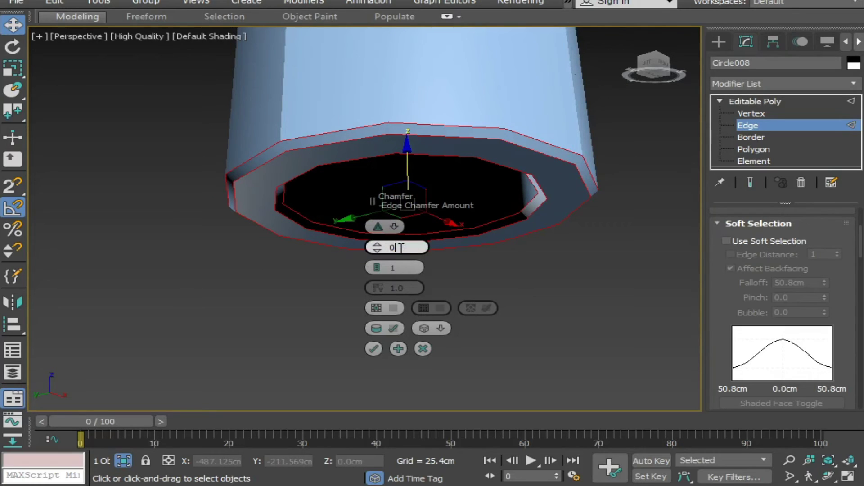
{"action": "type", "text": ".1"}
{"action": "key", "text": "Return"}
{"action": "left_click", "coordinate": [397, 267]}
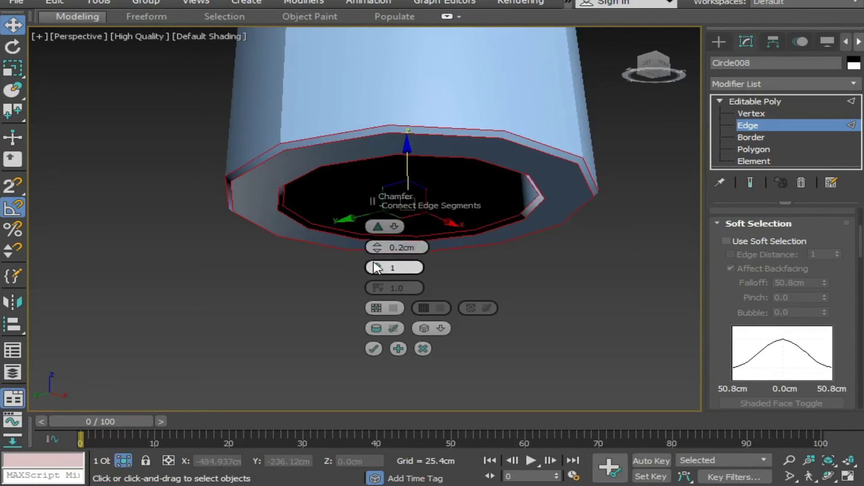
{"action": "type", "text": "2"}
{"action": "key", "text": "Return"}
{"action": "left_click", "coordinate": [377, 349]}
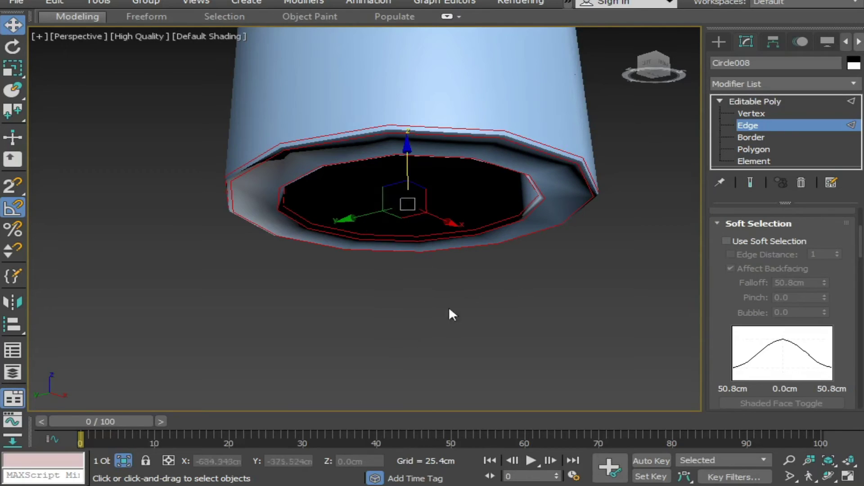
{"action": "left_click", "coordinate": [785, 84]}
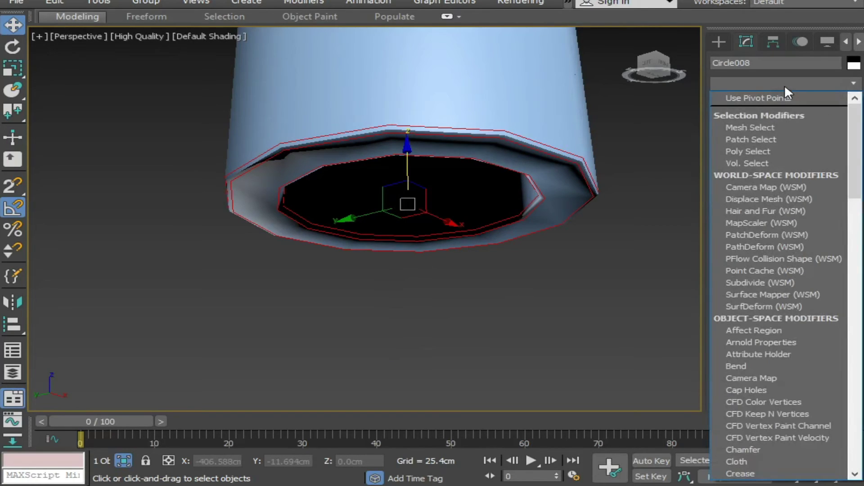
Step: Add a TurboSmooth modifier to the ring clip and reframe the view around it
{"action": "key", "text": "t"}
{"action": "key", "text": "Down"}
{"action": "key", "text": "Down"}
{"action": "key", "text": "Return"}
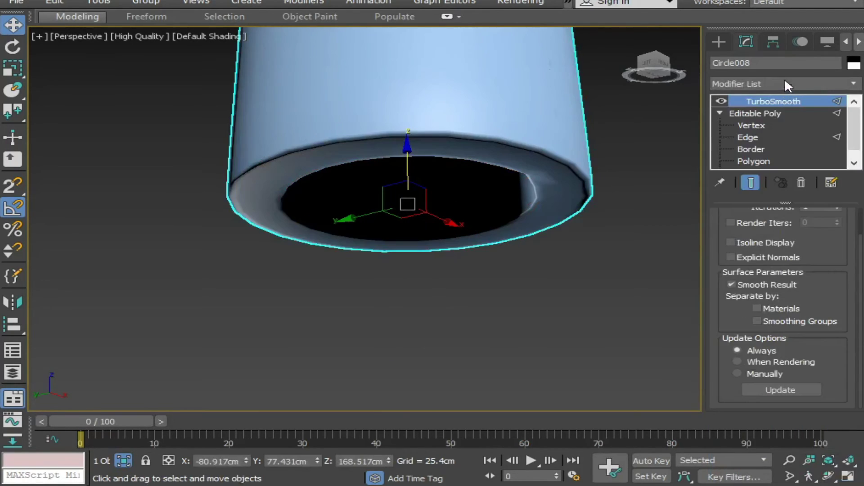
{"action": "scroll", "coordinate": [841, 232], "scroll_direction": "up", "scroll_amount": 3}
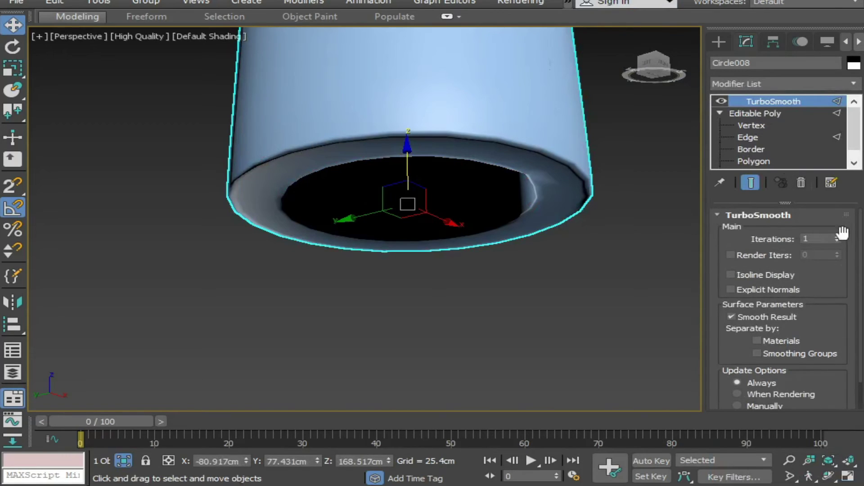
{"action": "scroll", "coordinate": [602, 270], "scroll_direction": "down", "scroll_amount": 5}
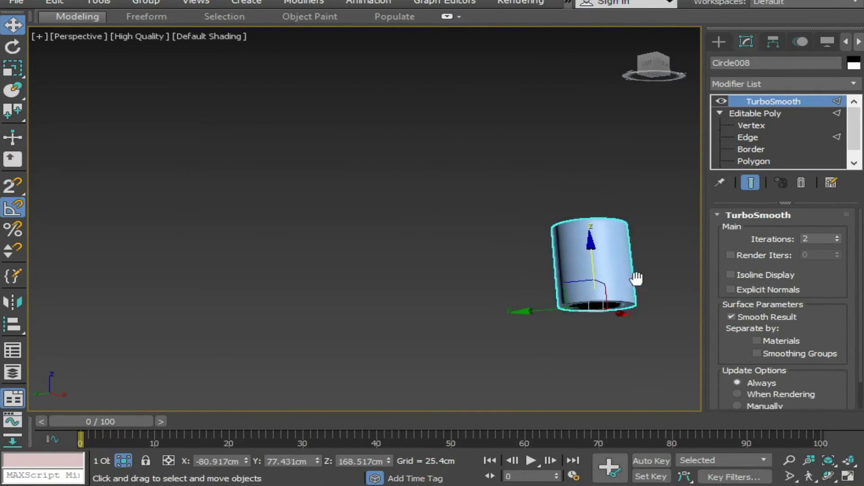
{"action": "mouse_move", "coordinate": [602, 269]}
{"action": "middle_mouse_down", "text": "alt"}
{"action": "mouse_move", "coordinate": [652, 339]}
{"action": "mouse_move", "coordinate": [580, 342]}
{"action": "middle_mouse_up", "text": "alt"}
Step: End isolation so the full faucet scene is visible again
{"action": "right_click", "coordinate": [503, 175]}
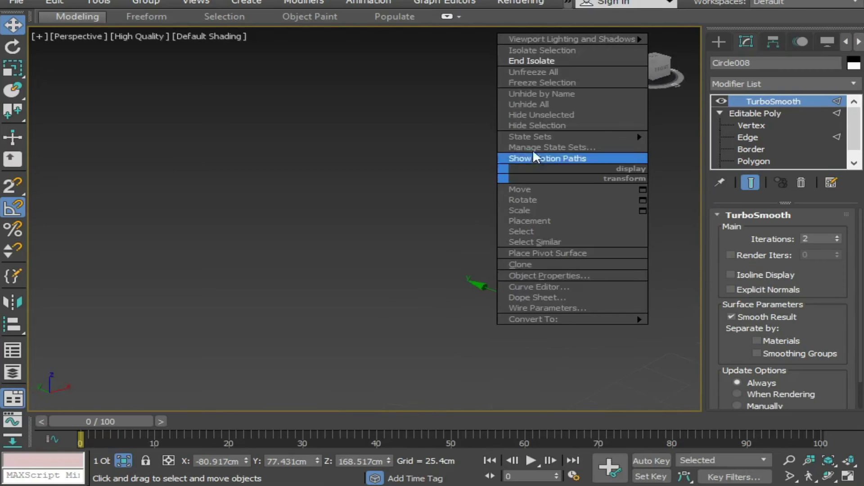
{"action": "left_click", "coordinate": [537, 61]}
{"action": "mouse_move", "coordinate": [527, 265]}
{"action": "middle_mouse_down"}
{"action": "mouse_move", "coordinate": [460, 305]}
{"action": "mouse_move", "coordinate": [476, 333]}
{"action": "mouse_move", "coordinate": [502, 252]}
{"action": "middle_mouse_up"}
{"action": "scroll", "coordinate": [501, 250], "scroll_direction": "up", "scroll_amount": 2}
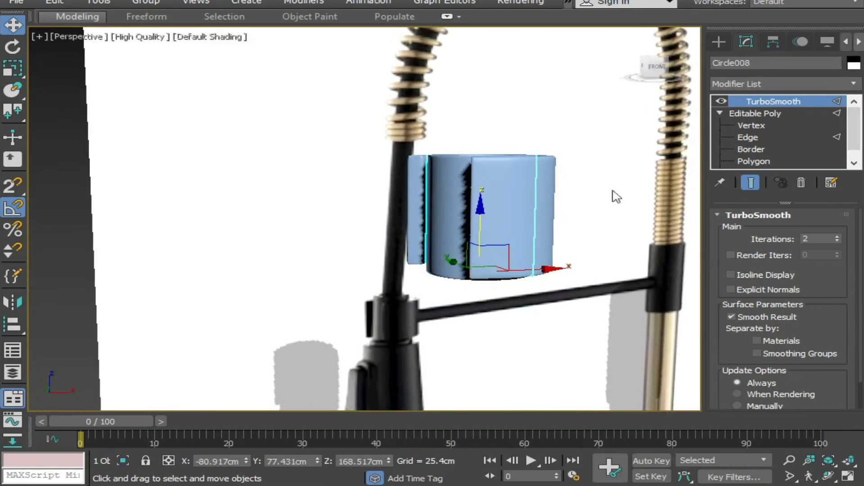
Step: In Vertex mode, raise the ring's top vertices and lower its bottom vertices slightly
{"action": "left_click", "coordinate": [761, 125]}
{"action": "left_click_drag", "start_coordinate": [402, 183], "coordinate": [414, 176]}
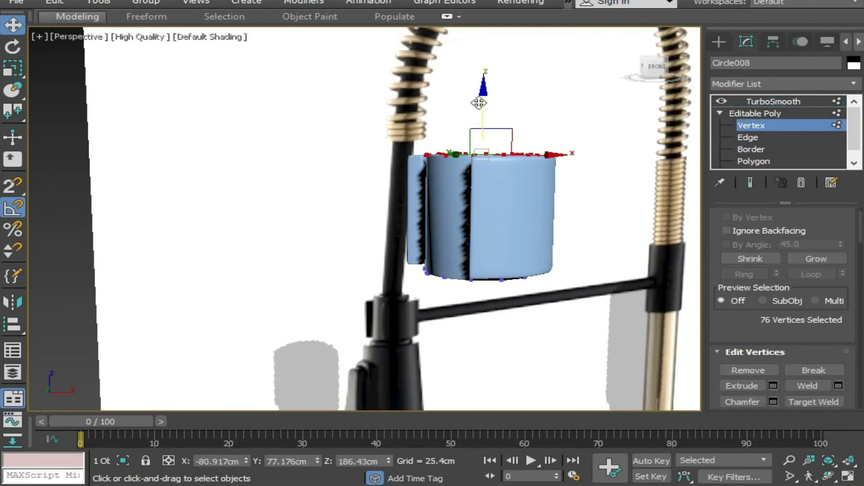
{"action": "left_click_drag", "start_coordinate": [480, 100], "coordinate": [480, 92]}
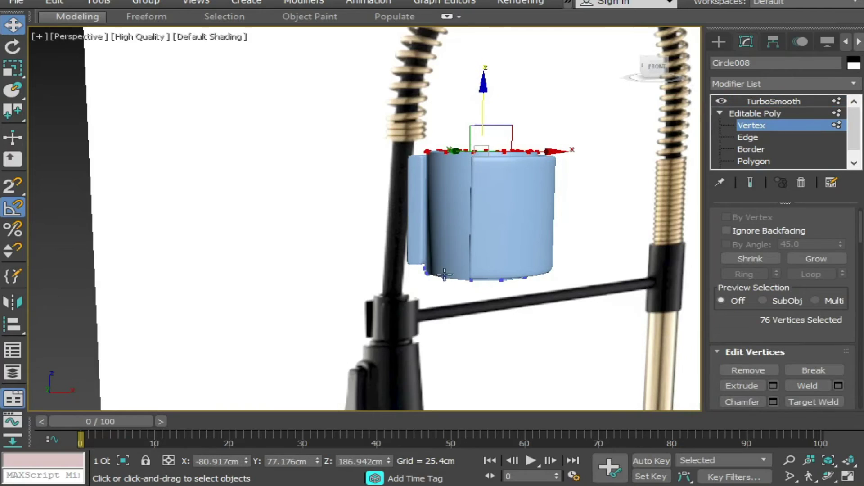
{"action": "left_click_drag", "start_coordinate": [443, 293], "coordinate": [575, 255]}
{"action": "left_click_drag", "start_coordinate": [482, 223], "coordinate": [477, 226]}
Step: Return to the TurboSmooth level to view the smoothed, taller ring
{"action": "left_click", "coordinate": [752, 125]}
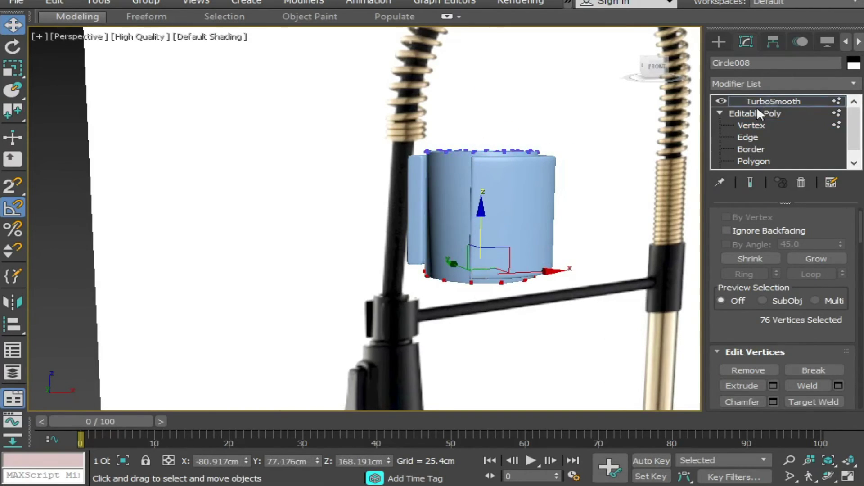
{"action": "left_click", "coordinate": [765, 102]}
{"action": "middle_click_drag", "start_coordinate": [561, 315], "coordinate": [544, 319]}
Step: Deselect the ring clip, reframe the faucet, and maximize the Front viewport
{"action": "left_click", "coordinate": [559, 370]}
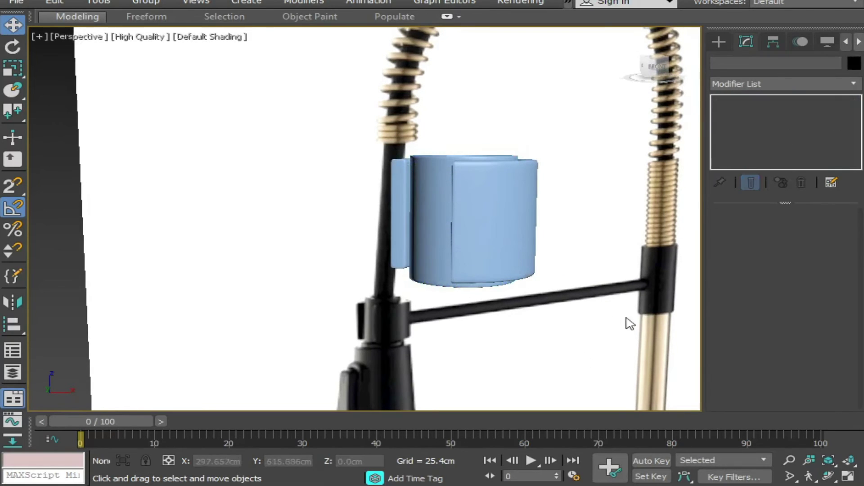
{"action": "mouse_move", "coordinate": [627, 324]}
{"action": "middle_mouse_down", "text": "alt"}
{"action": "mouse_move", "coordinate": [598, 343]}
{"action": "mouse_move", "coordinate": [565, 239]}
{"action": "mouse_move", "coordinate": [600, 239]}
{"action": "middle_mouse_up", "text": "alt"}
{"action": "scroll", "coordinate": [529, 325], "scroll_direction": "down", "scroll_amount": 10}
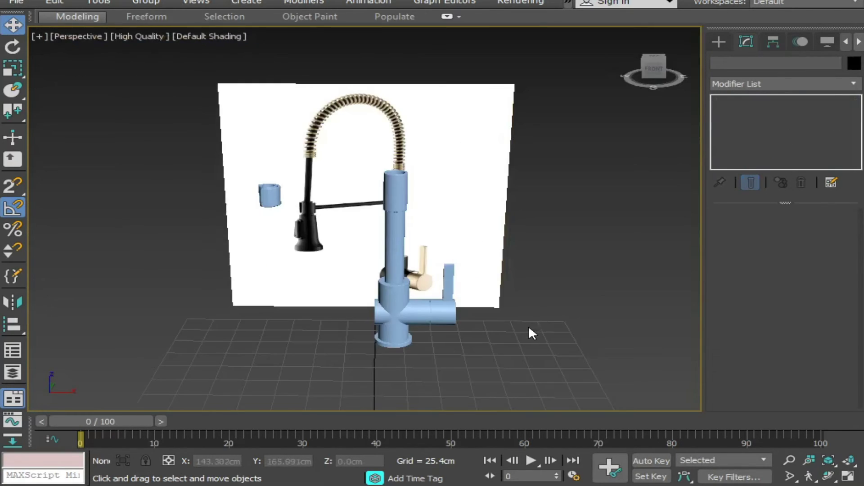
{"action": "mouse_move", "coordinate": [528, 325]}
{"action": "middle_mouse_down", "text": "alt"}
{"action": "mouse_move", "coordinate": [457, 288]}
{"action": "mouse_move", "coordinate": [488, 299]}
{"action": "mouse_move", "coordinate": [502, 341]}
{"action": "mouse_move", "coordinate": [459, 313]}
{"action": "middle_mouse_up", "text": "alt"}
{"action": "scroll", "coordinate": [488, 299], "scroll_direction": "up", "scroll_amount": 3}
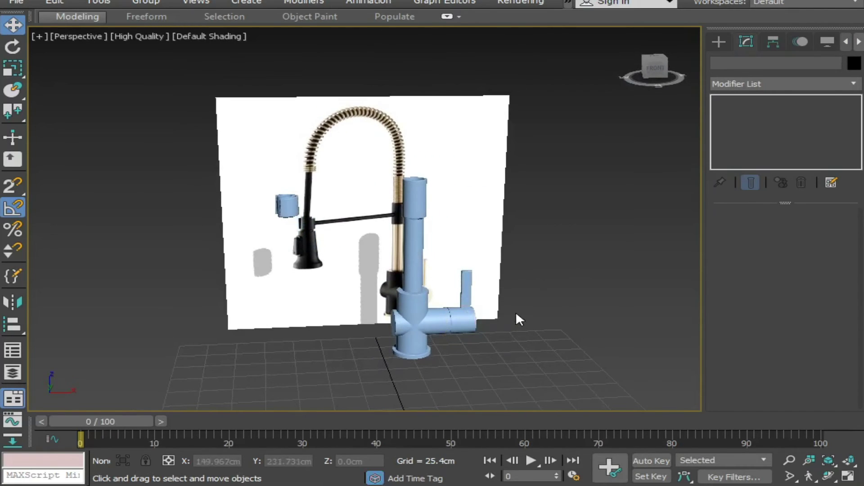
{"action": "key", "text": "alt+w"}
{"action": "middle_click", "coordinate": [565, 193]}
{"action": "key", "text": "alt+w"}
Step: Draw a straight line in Front view from the faucet top to the ring clip
{"action": "scroll", "coordinate": [471, 269], "scroll_direction": "up", "scroll_amount": 2}
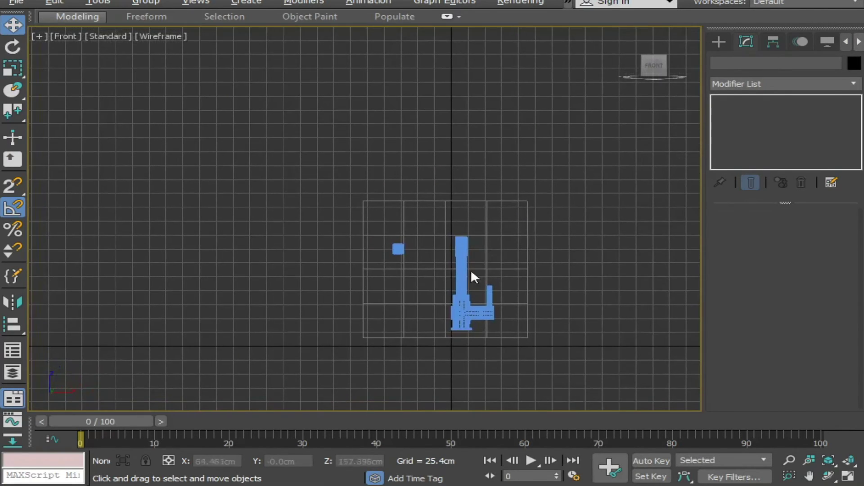
{"action": "scroll", "coordinate": [436, 280], "scroll_direction": "up", "scroll_amount": 3}
{"action": "right_click", "coordinate": [487, 176]}
{"action": "left_click", "coordinate": [527, 129]}
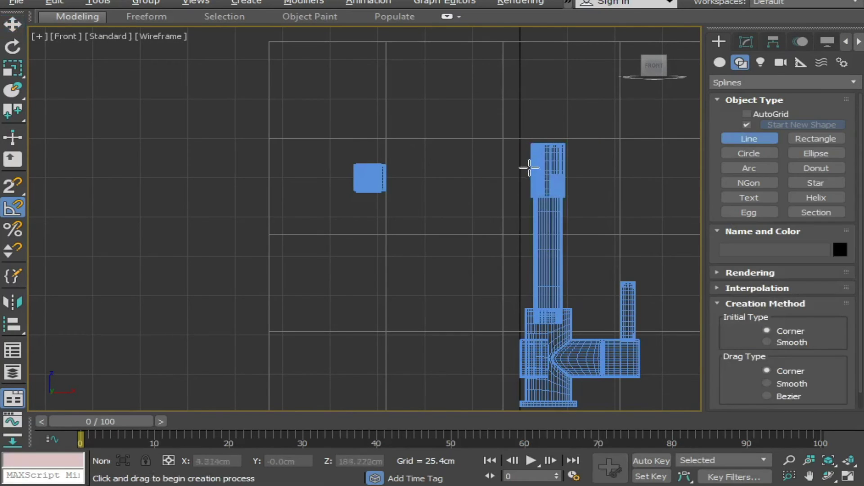
{"action": "left_click", "coordinate": [531, 172]}
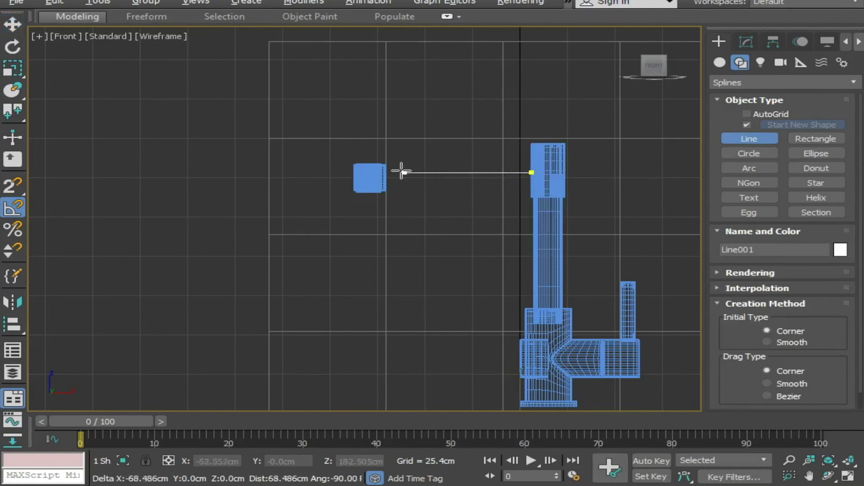
{"action": "left_click", "coordinate": [384, 173]}
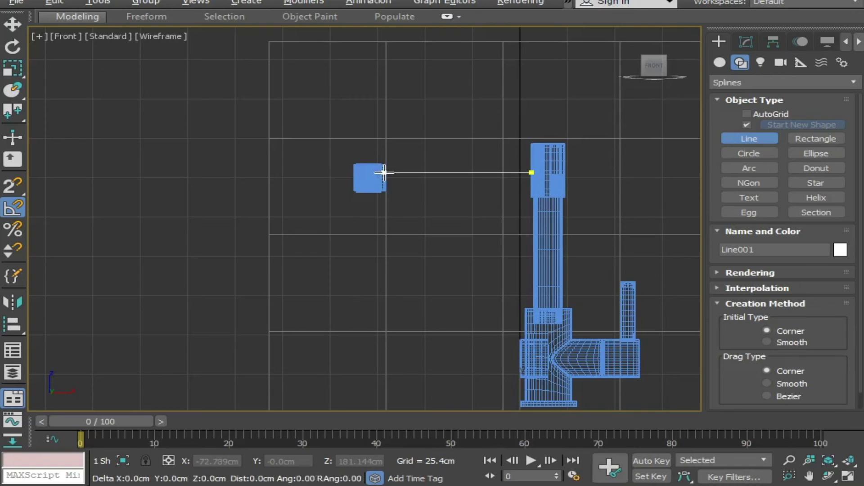
{"action": "right_click", "coordinate": [425, 192]}
Step: In the perspective view, move the line back to the ring clip's depth
{"action": "key", "text": "alt+w"}
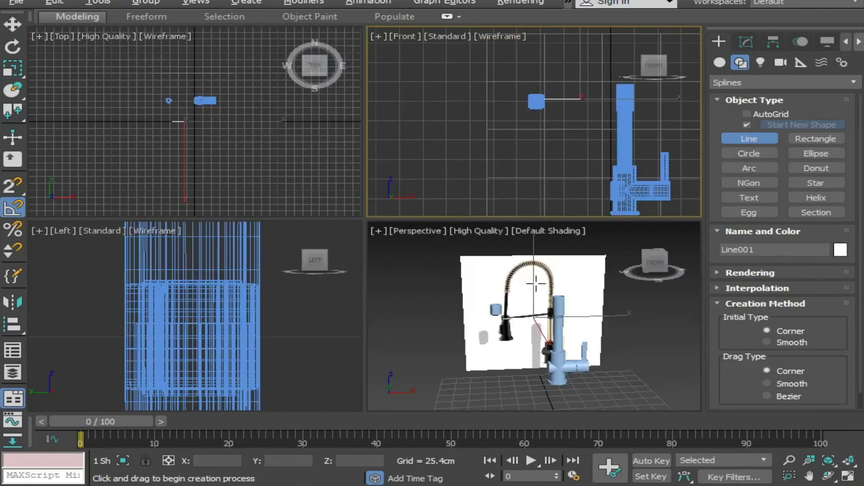
{"action": "middle_click_drag", "start_coordinate": [586, 356], "coordinate": [641, 377], "text": "alt"}
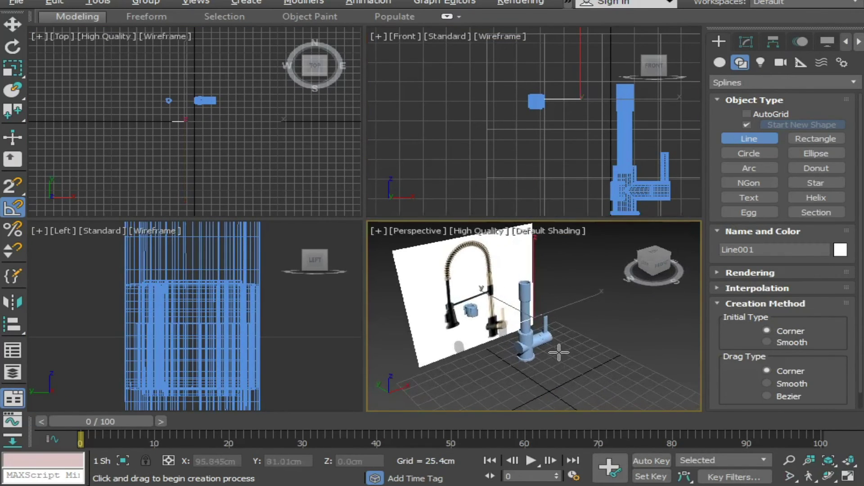
{"action": "key", "text": "alt+w"}
{"action": "middle_click_drag", "start_coordinate": [506, 340], "coordinate": [619, 368]}
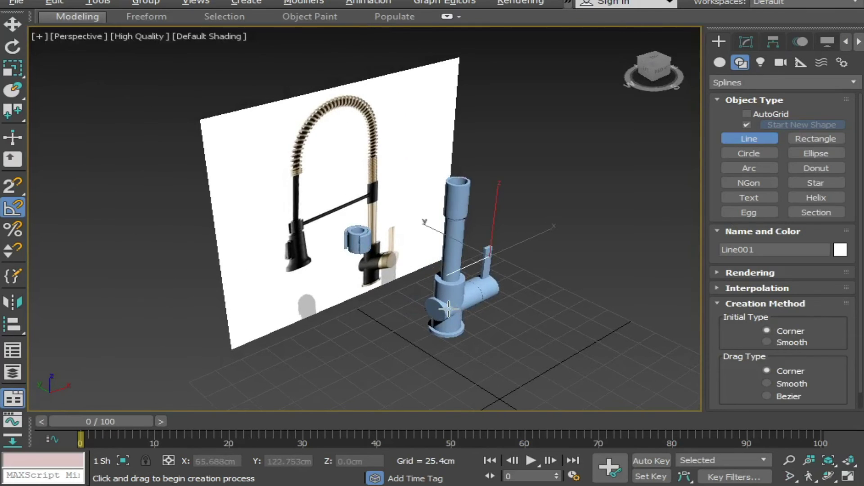
{"action": "middle_click_drag", "start_coordinate": [448, 309], "coordinate": [521, 325]}
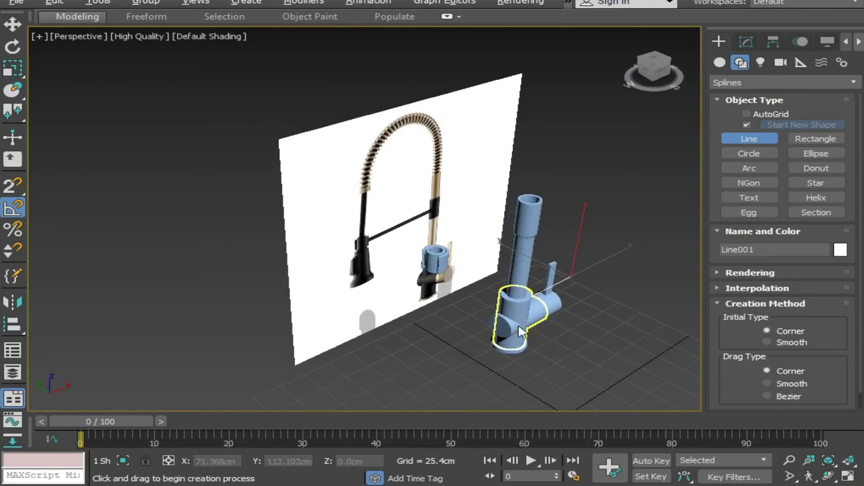
{"action": "key", "text": "w"}
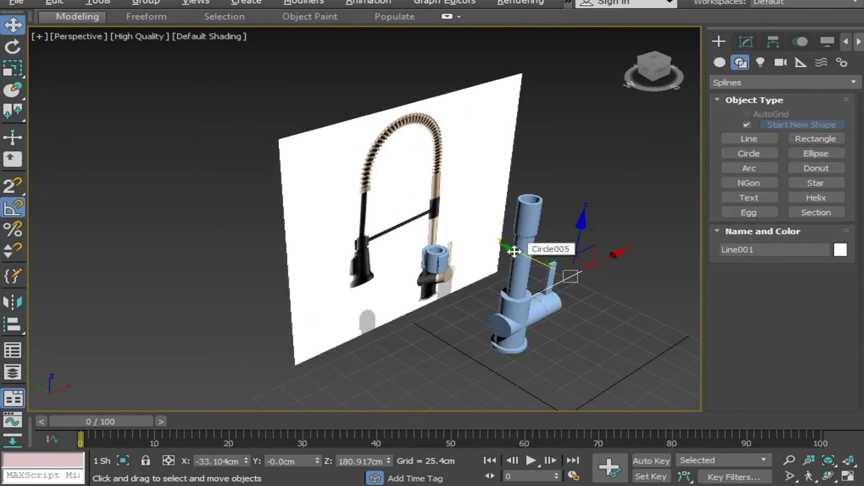
{"action": "left_click_drag", "start_coordinate": [516, 252], "coordinate": [425, 241]}
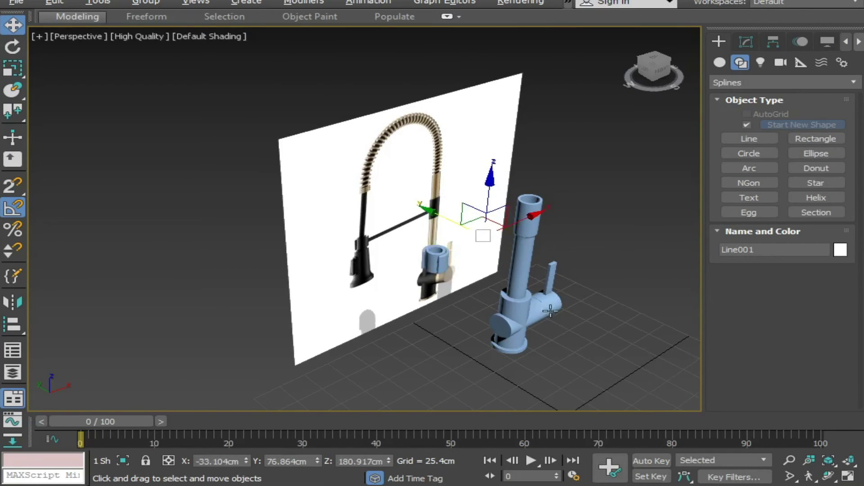
{"action": "key", "text": "alt+w"}
Step: Enable the line in renderer and viewport as a 2.54cm radial tube
{"action": "left_click", "coordinate": [755, 41]}
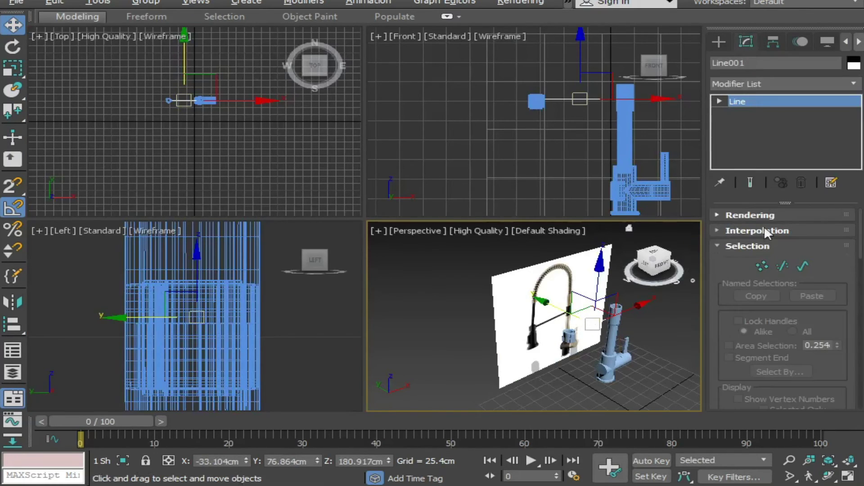
{"action": "left_click", "coordinate": [724, 216]}
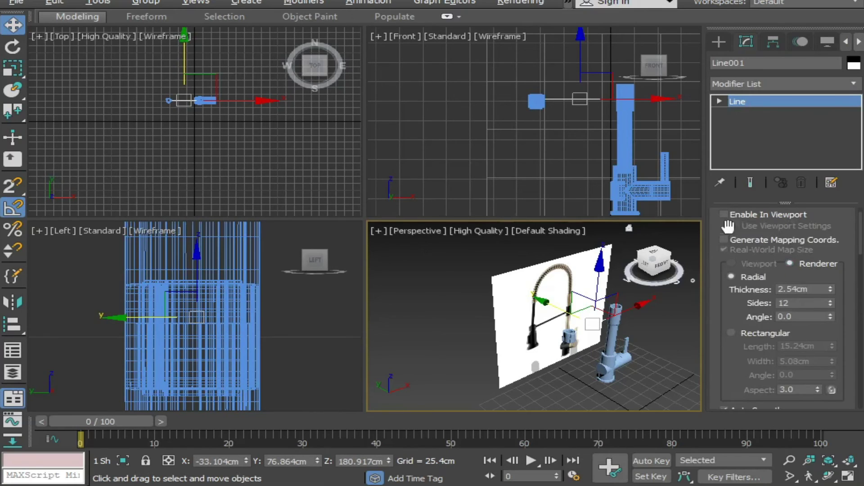
{"action": "left_click", "coordinate": [724, 229]}
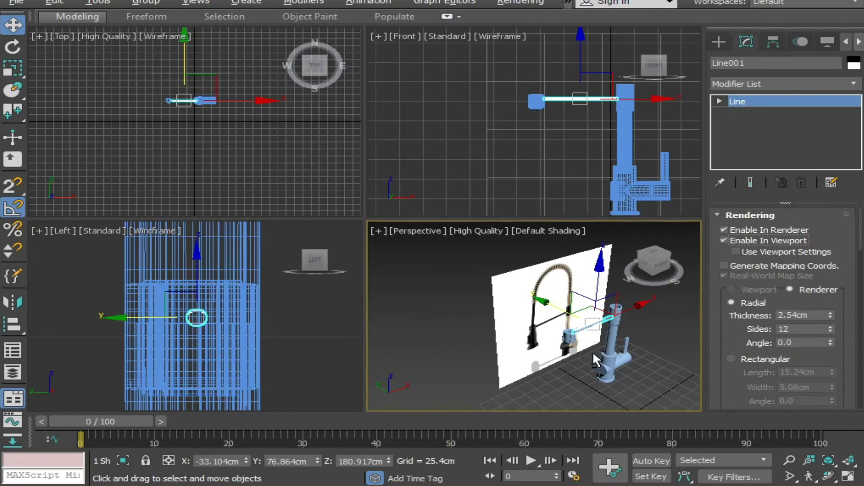
{"action": "key", "text": "alt+w"}
{"action": "scroll", "coordinate": [421, 311], "scroll_direction": "up", "scroll_amount": 2}
{"action": "key", "text": "alt+w"}
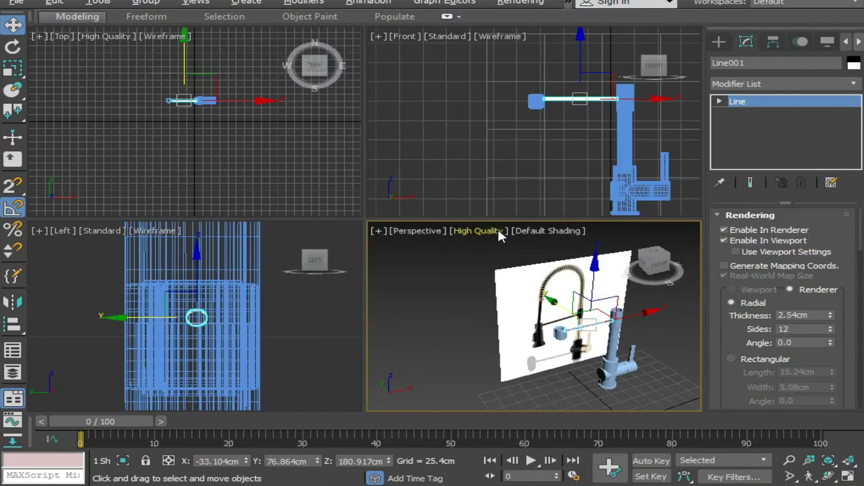
Step: In the maximized Top view, nudge the tube arm to align with the ring
{"action": "right_click", "coordinate": [280, 346]}
{"action": "right_click", "coordinate": [215, 113]}
{"action": "key", "text": "alt+w"}
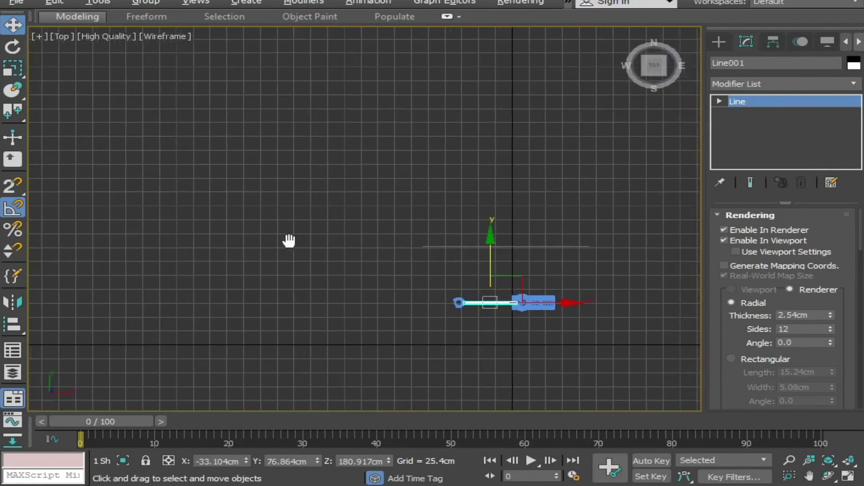
{"action": "scroll", "coordinate": [507, 320], "scroll_direction": "up", "scroll_amount": 2}
{"action": "scroll", "coordinate": [517, 318], "scroll_direction": "up", "scroll_amount": 3}
{"action": "middle_click_drag", "start_coordinate": [517, 317], "coordinate": [458, 335]}
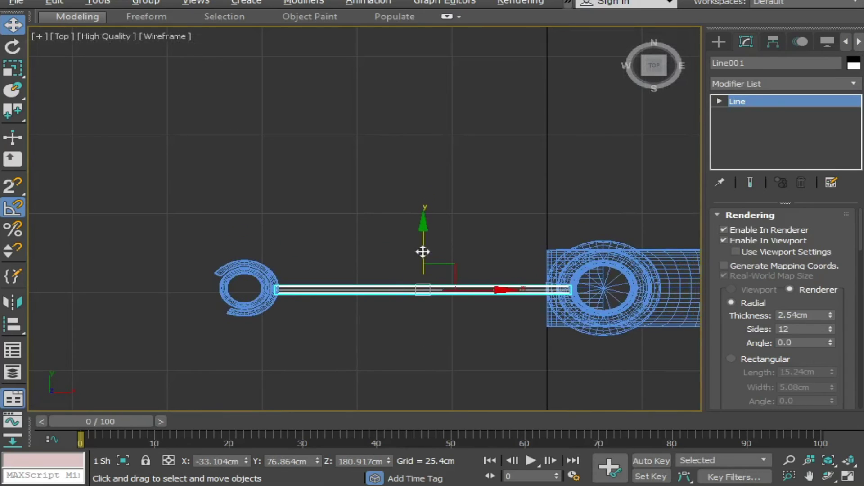
{"action": "left_click_drag", "start_coordinate": [424, 235], "coordinate": [422, 233]}
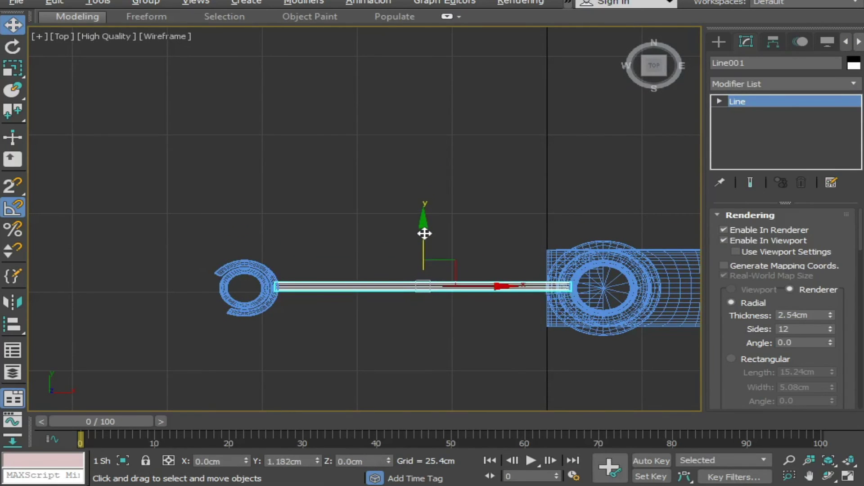
Step: Rotate the ring clip Circle007 slightly about Z, then maximize the perspective view
{"action": "left_click", "coordinate": [268, 307]}
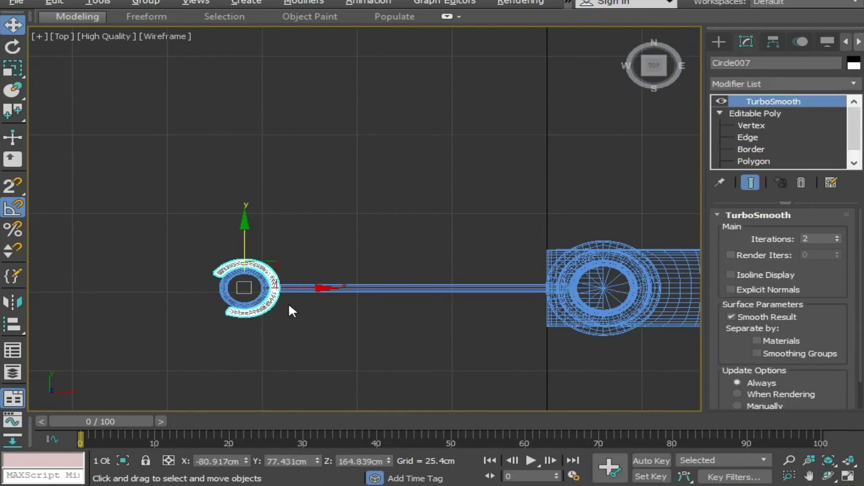
{"action": "key", "text": "e"}
{"action": "left_click_drag", "start_coordinate": [300, 328], "coordinate": [293, 332]}
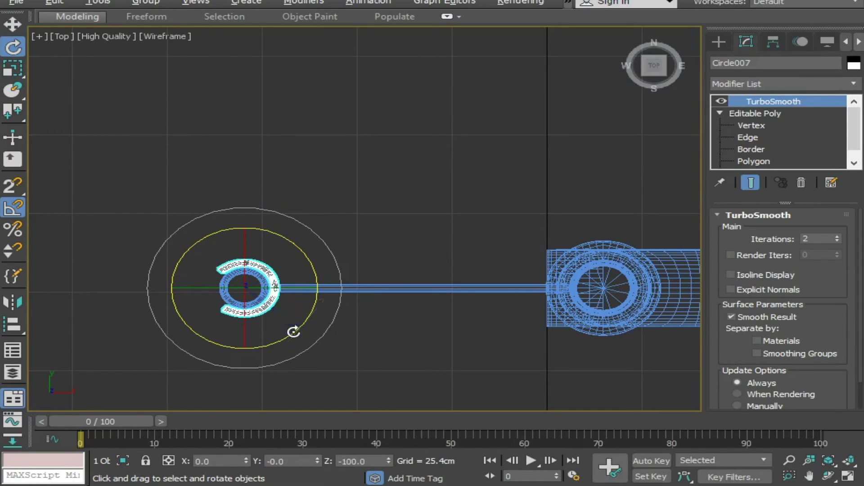
{"action": "left_click", "coordinate": [397, 356]}
{"action": "key", "text": "alt+w"}
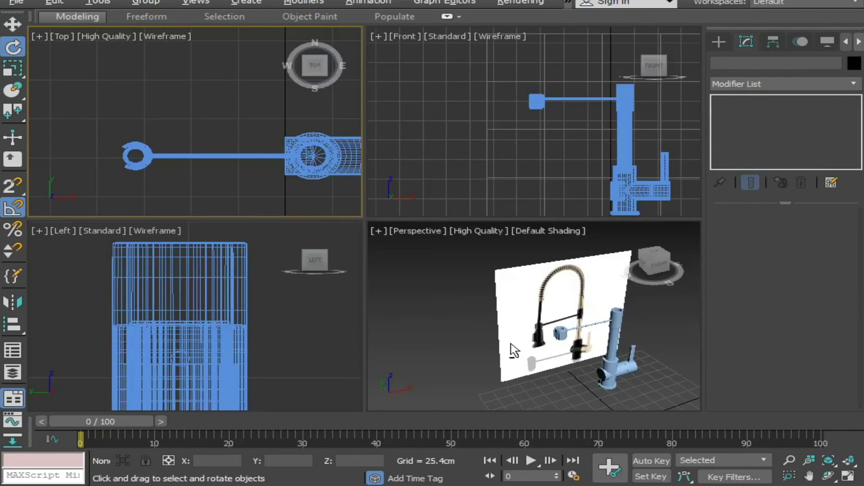
{"action": "left_click", "coordinate": [586, 373]}
{"action": "key", "text": "alt+w"}
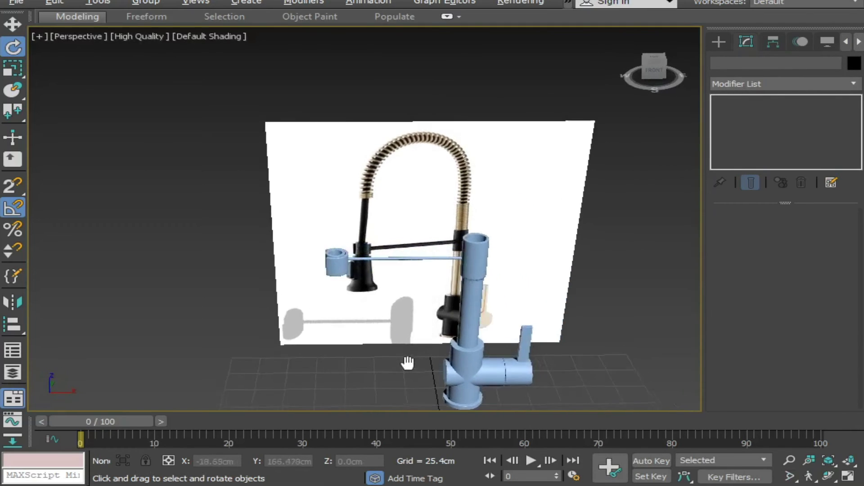
Step: Frame the faucet and try selecting the tube arm from a couple of angles
{"action": "mouse_move", "coordinate": [405, 351]}
{"action": "middle_mouse_down"}
{"action": "mouse_move", "coordinate": [409, 367]}
{"action": "mouse_move", "coordinate": [432, 329]}
{"action": "middle_mouse_up"}
{"action": "left_click", "coordinate": [428, 245]}
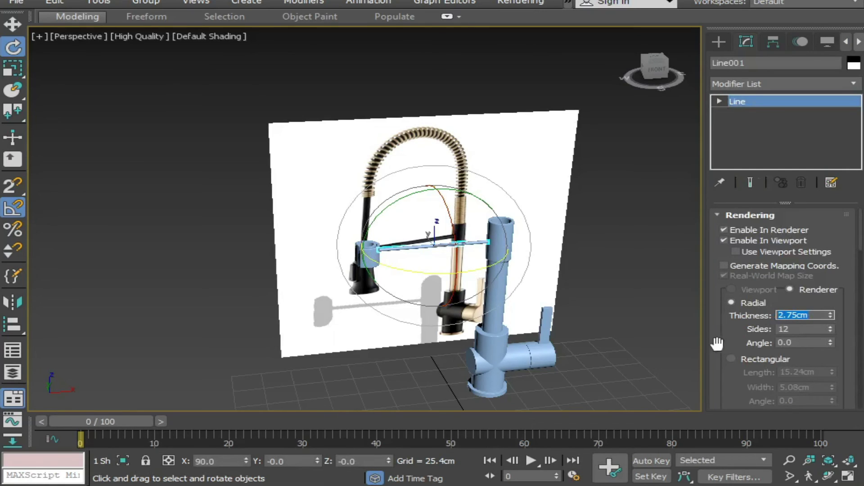
{"action": "left_click", "coordinate": [642, 328]}
{"action": "middle_click_drag", "start_coordinate": [642, 328], "coordinate": [679, 351], "text": "alt"}
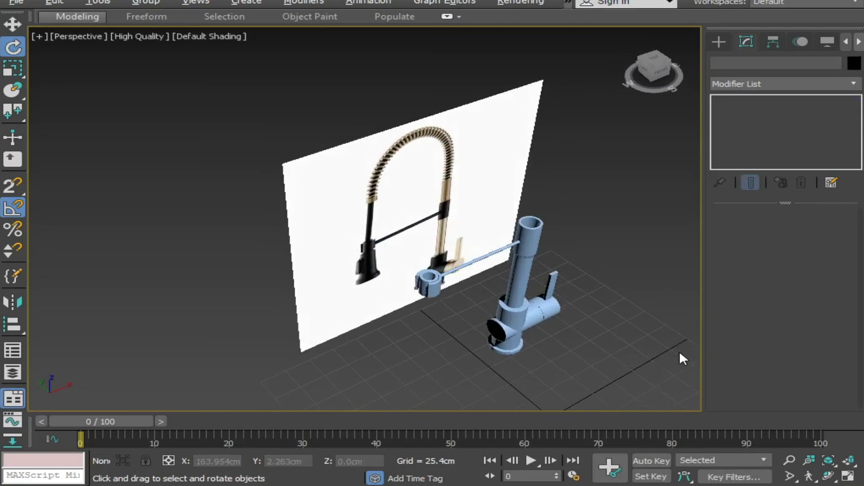
{"action": "left_click", "coordinate": [471, 261]}
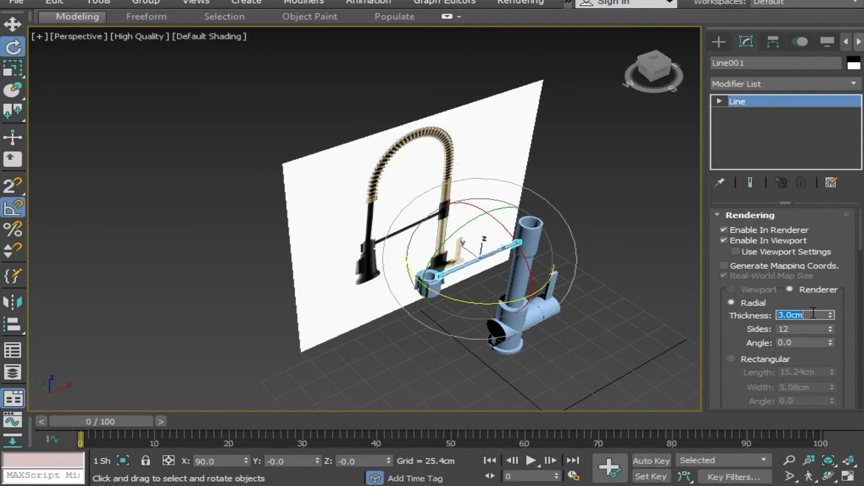
{"action": "left_click", "coordinate": [497, 372]}
Step: Orbit to a clear angle, select the Line001 rod, and isolate it with Alt+Q
{"action": "mouse_move", "coordinate": [497, 372]}
{"action": "middle_mouse_down", "text": "alt"}
{"action": "mouse_move", "coordinate": [492, 336]}
{"action": "mouse_move", "coordinate": [446, 321]}
{"action": "mouse_move", "coordinate": [456, 308]}
{"action": "middle_mouse_up", "text": "alt"}
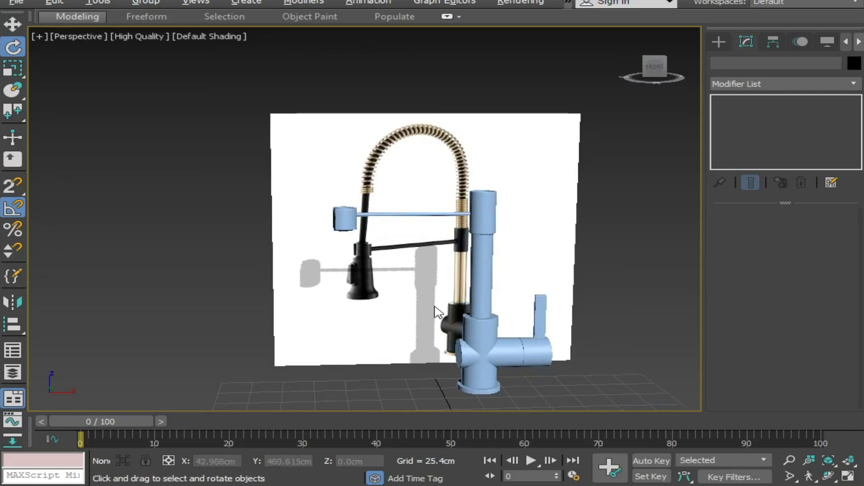
{"action": "middle_click_drag", "start_coordinate": [436, 310], "coordinate": [474, 352], "text": "alt"}
{"action": "scroll", "coordinate": [463, 329], "scroll_direction": "up", "scroll_amount": 5}
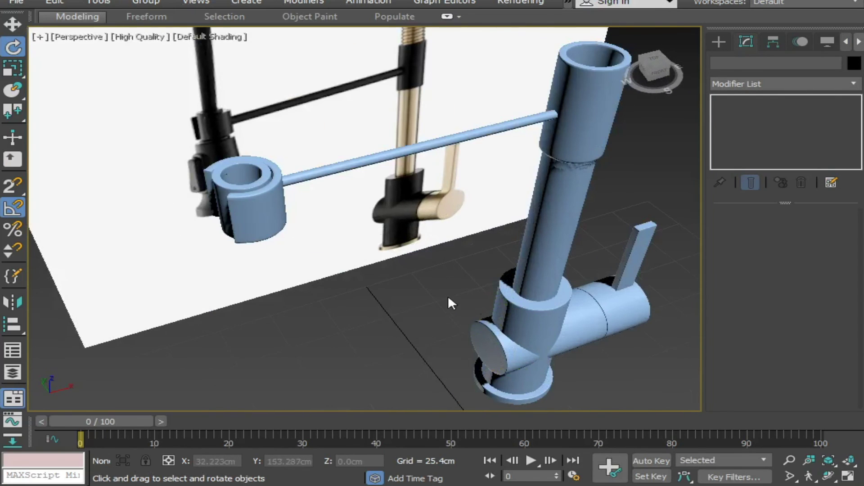
{"action": "middle_click_drag", "start_coordinate": [447, 295], "coordinate": [439, 320], "text": "alt"}
{"action": "left_click", "coordinate": [416, 267]}
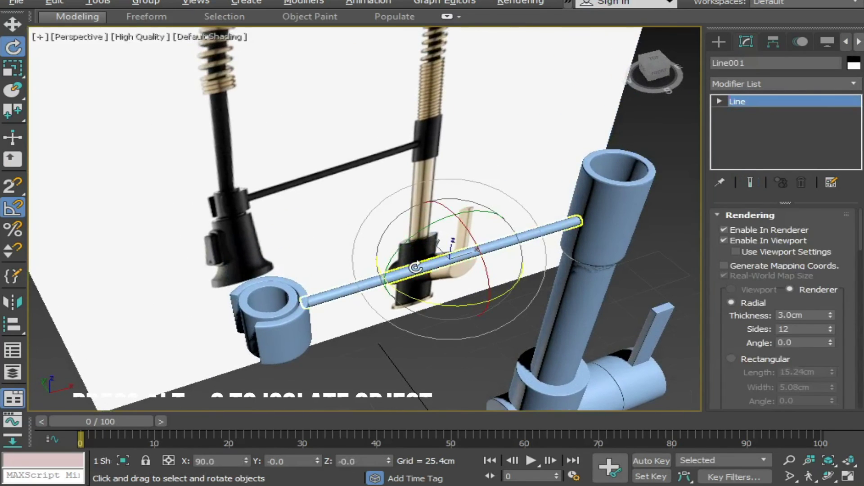
{"action": "key", "text": "alt+q"}
{"action": "mouse_move", "coordinate": [359, 287]}
{"action": "middle_mouse_down", "text": "alt"}
{"action": "mouse_move", "coordinate": [443, 255]}
{"action": "mouse_move", "coordinate": [450, 243]}
{"action": "middle_mouse_up", "text": "alt"}
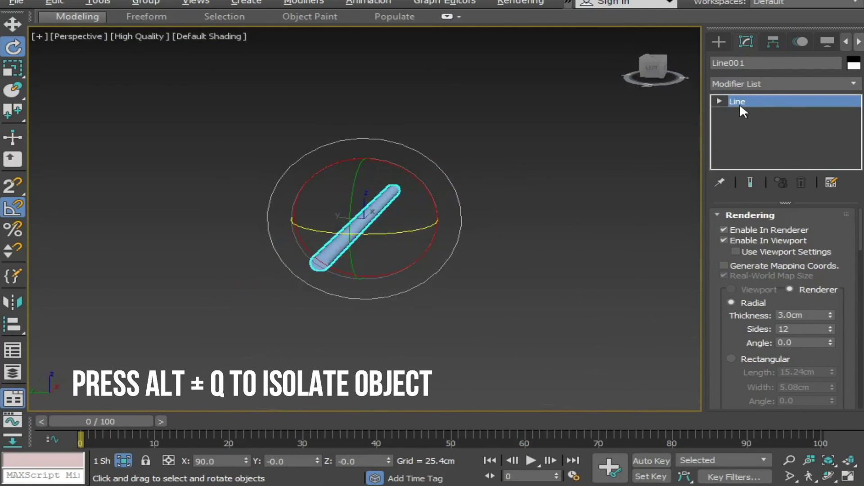
Step: Convert the rod to Editable Poly, enter Polygon level, and turn on Edged Faces
{"action": "right_click", "coordinate": [360, 214]}
{"action": "mouse_move", "coordinate": [398, 360]}
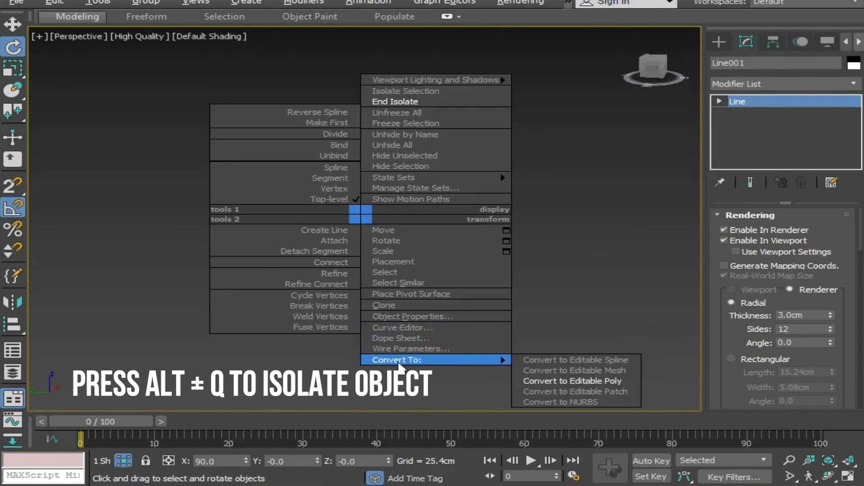
{"action": "left_click", "coordinate": [569, 381]}
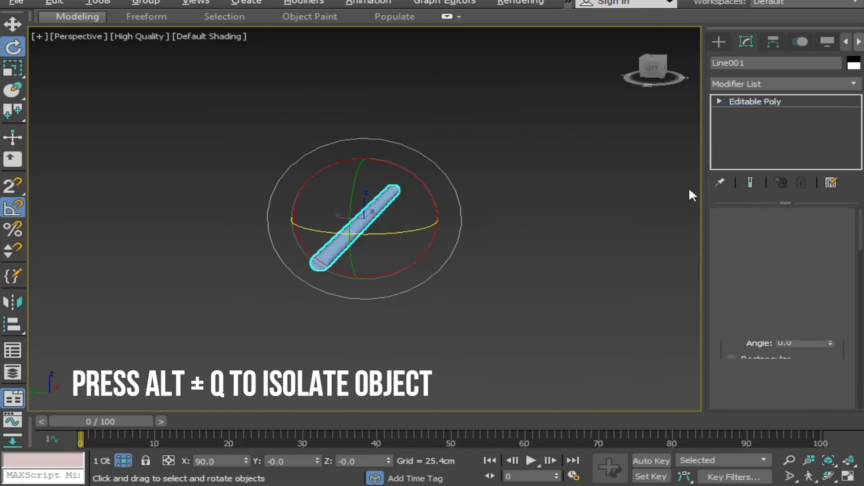
{"action": "left_click", "coordinate": [720, 101]}
{"action": "left_click", "coordinate": [754, 149]}
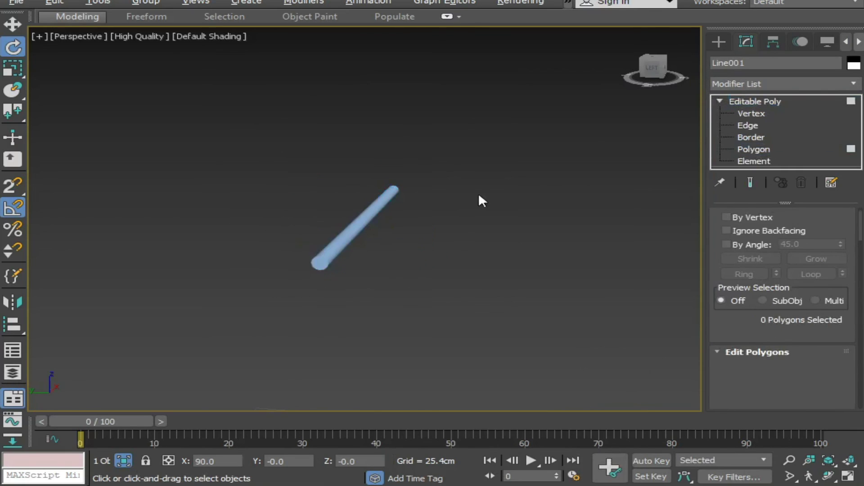
{"action": "mouse_move", "coordinate": [479, 192]}
{"action": "middle_mouse_down", "text": "alt"}
{"action": "mouse_move", "coordinate": [404, 209]}
{"action": "mouse_move", "coordinate": [354, 205]}
{"action": "middle_mouse_up", "text": "alt"}
{"action": "key", "text": "F4"}
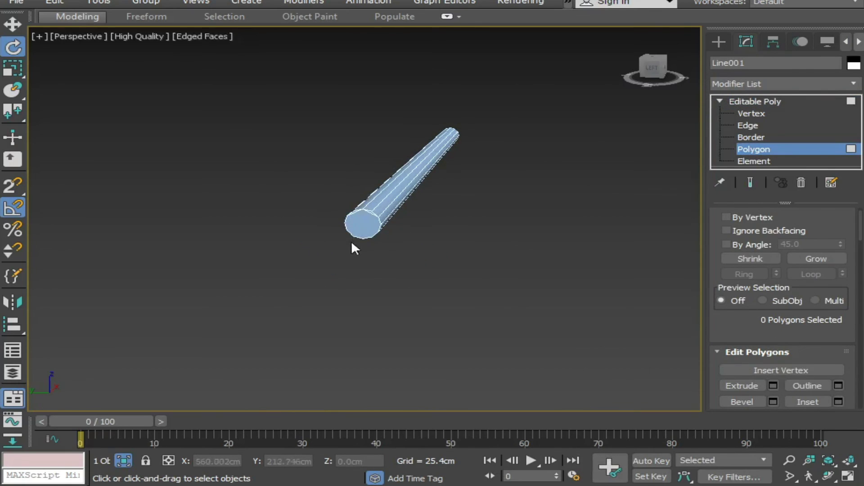
Step: Select the rod's end-cap and adjacent side polygons, viewing it from several angles
{"action": "left_click", "coordinate": [365, 223]}
{"action": "scroll", "coordinate": [360, 227], "scroll_direction": "up", "scroll_amount": 3}
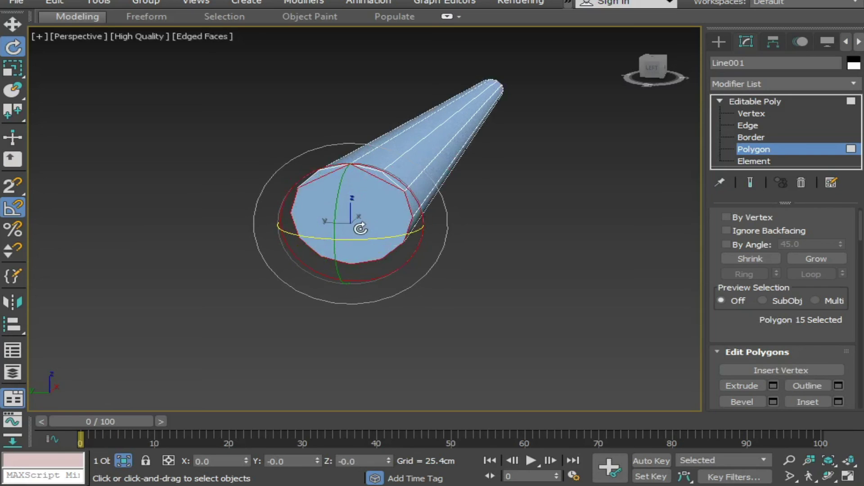
{"action": "left_click", "coordinate": [369, 176], "text": "ctrl"}
{"action": "left_click", "coordinate": [320, 176], "text": "ctrl"}
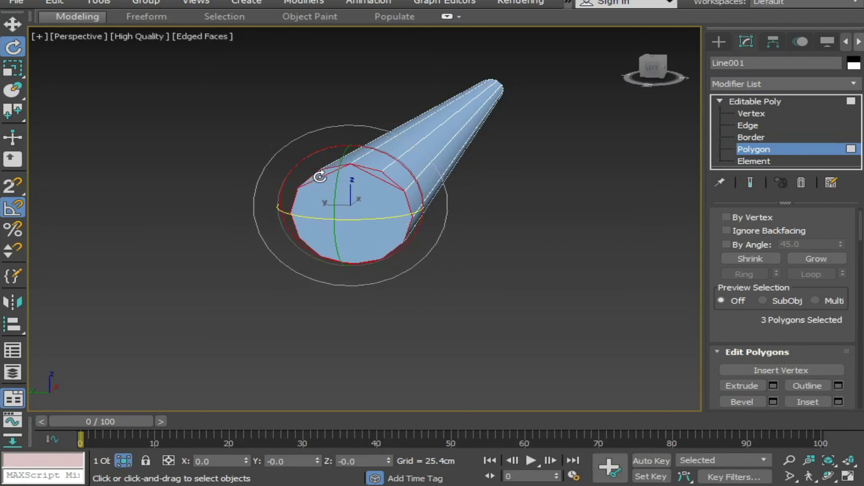
{"action": "mouse_move", "coordinate": [441, 191]}
{"action": "middle_mouse_down", "text": "alt"}
{"action": "mouse_move", "coordinate": [511, 224]}
{"action": "mouse_move", "coordinate": [569, 220]}
{"action": "mouse_move", "coordinate": [459, 224]}
{"action": "mouse_move", "coordinate": [484, 322]}
{"action": "mouse_move", "coordinate": [276, 227]}
{"action": "mouse_move", "coordinate": [420, 285]}
{"action": "mouse_move", "coordinate": [404, 272]}
{"action": "mouse_move", "coordinate": [382, 311]}
{"action": "mouse_move", "coordinate": [395, 248]}
{"action": "middle_mouse_up", "text": "alt"}
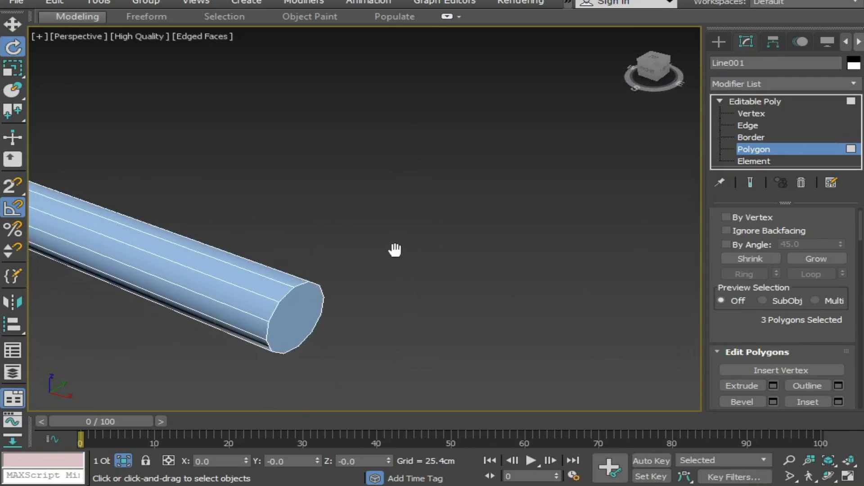
{"action": "left_click", "coordinate": [321, 309], "text": "ctrl"}
{"action": "left_click", "coordinate": [320, 312]}
{"action": "mouse_move", "coordinate": [319, 309]}
{"action": "middle_mouse_down", "text": "alt"}
{"action": "mouse_move", "coordinate": [265, 268]}
{"action": "mouse_move", "coordinate": [97, 261]}
{"action": "mouse_move", "coordinate": [318, 245]}
{"action": "mouse_move", "coordinate": [580, 245]}
{"action": "mouse_move", "coordinate": [532, 238]}
{"action": "middle_mouse_up", "text": "alt"}
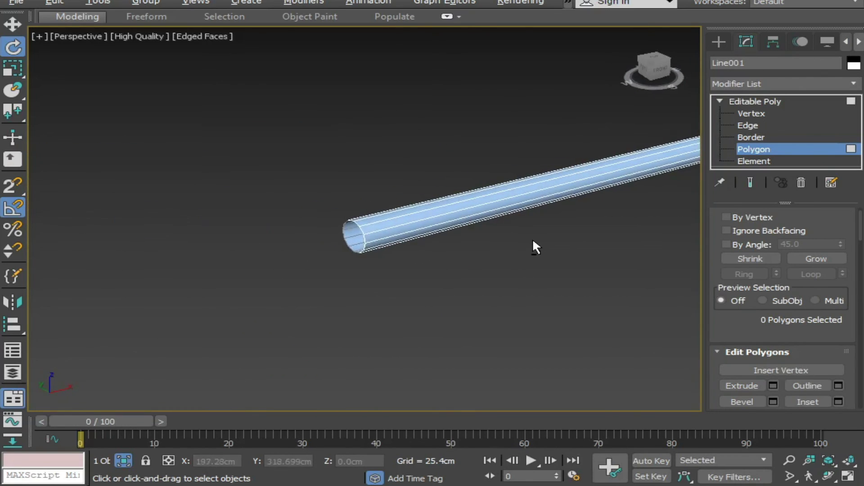
{"action": "left_click", "coordinate": [791, 81]}
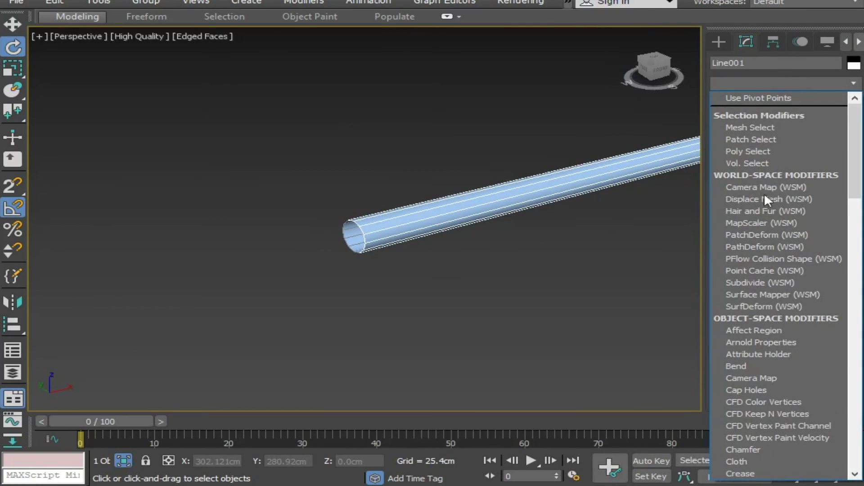
Step: Apply TurboSmooth to the rod with 2 iterations and frame it in view
{"action": "key", "text": "t"}
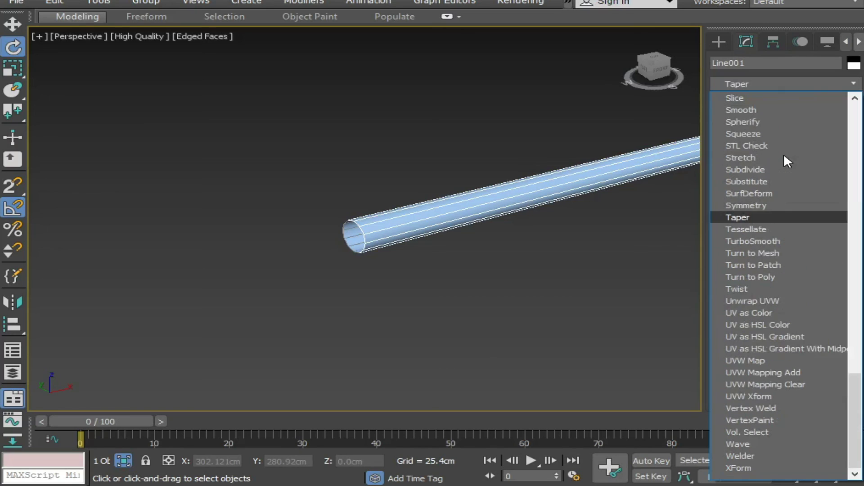
{"action": "key", "text": "t"}
{"action": "key", "text": "t"}
{"action": "key", "text": "Return"}
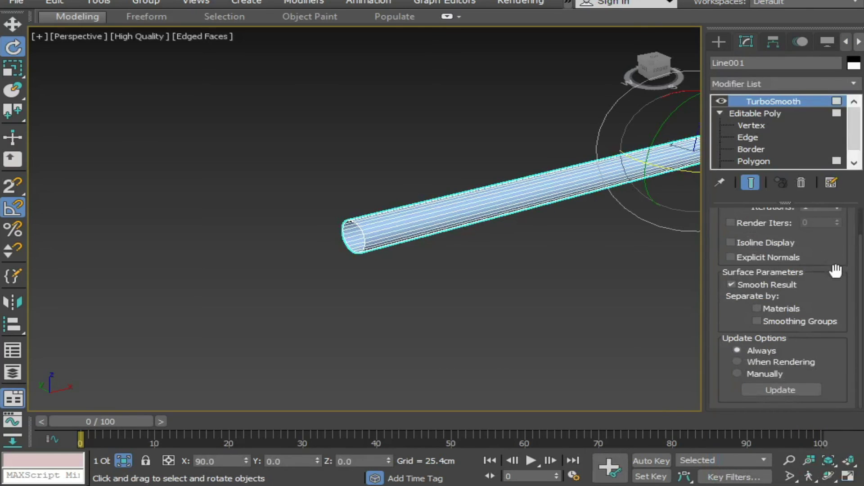
{"action": "scroll", "coordinate": [855, 250], "scroll_direction": "up", "scroll_amount": 2}
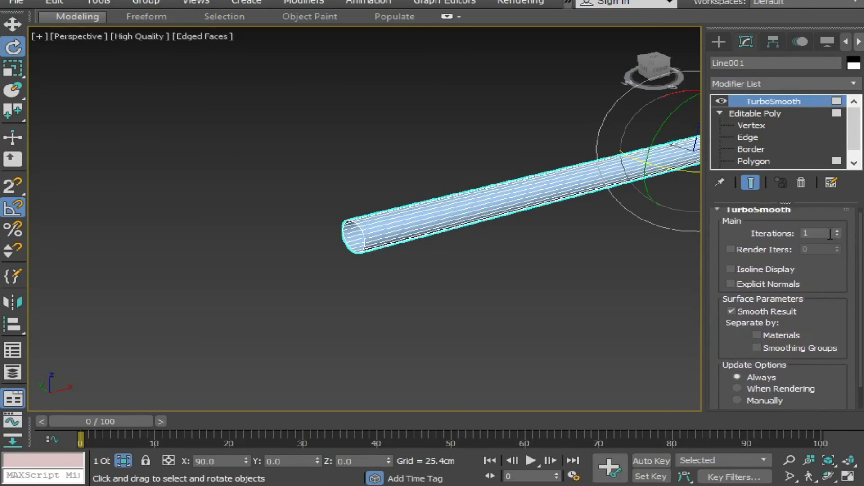
{"action": "type", "text": "2"}
{"action": "right_click", "coordinate": [473, 239]}
{"action": "left_click", "coordinate": [530, 136]}
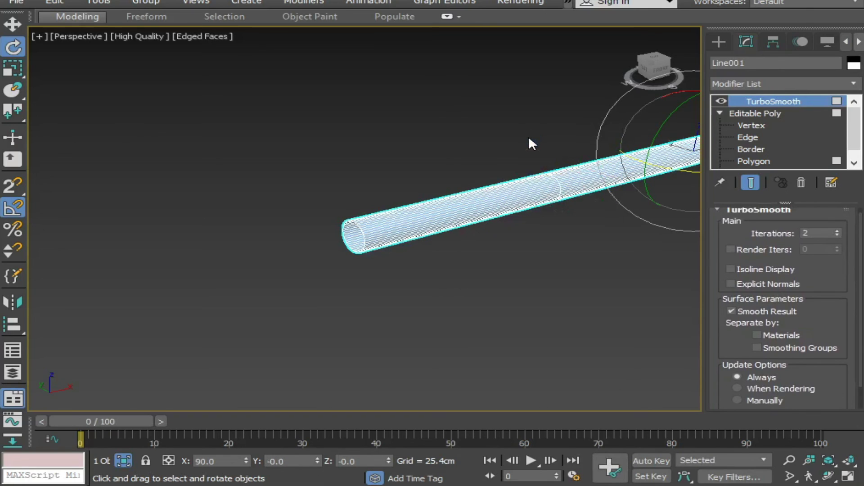
{"action": "right_click", "coordinate": [525, 132]}
{"action": "left_click", "coordinate": [558, 31]}
{"action": "key", "text": "z"}
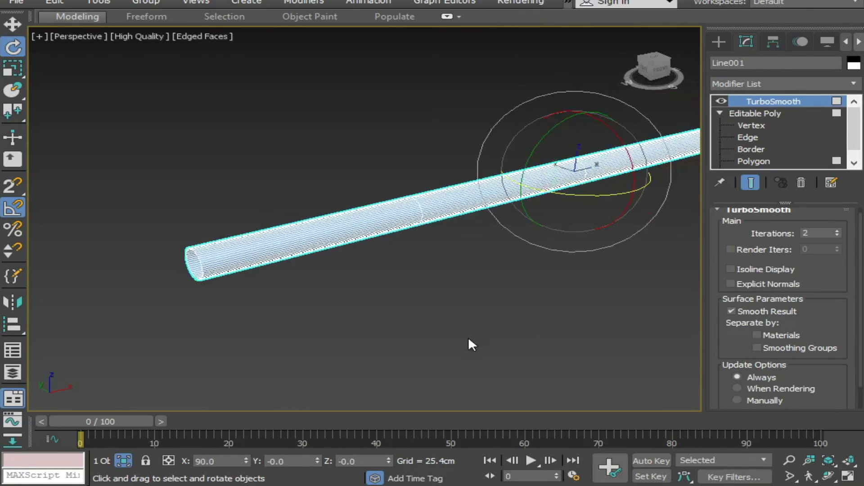
Step: End isolation and switch off Edged Faces to show the whole faucet normally
{"action": "right_click", "coordinate": [464, 187]}
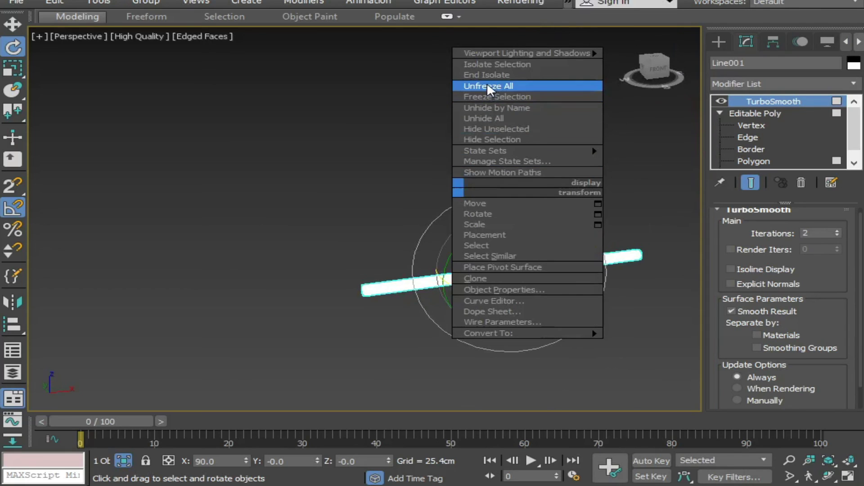
{"action": "left_click", "coordinate": [486, 71]}
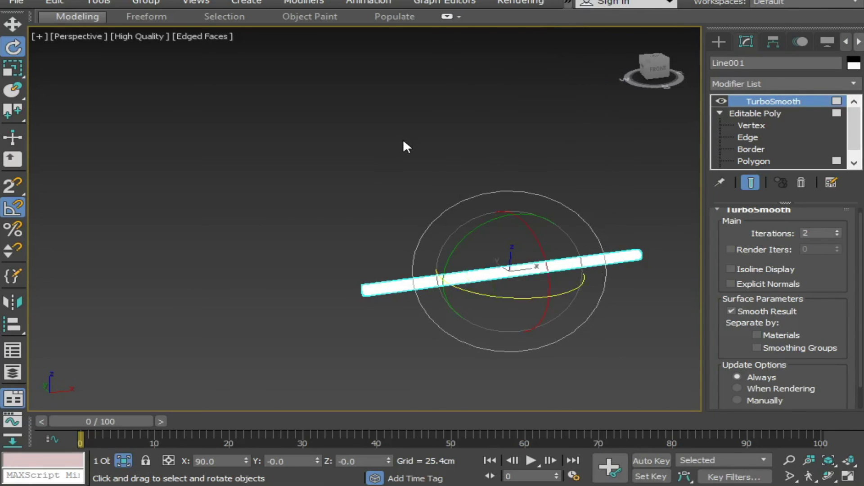
{"action": "left_click", "coordinate": [368, 130]}
{"action": "right_click", "coordinate": [368, 129]}
{"action": "left_click", "coordinate": [404, 25]}
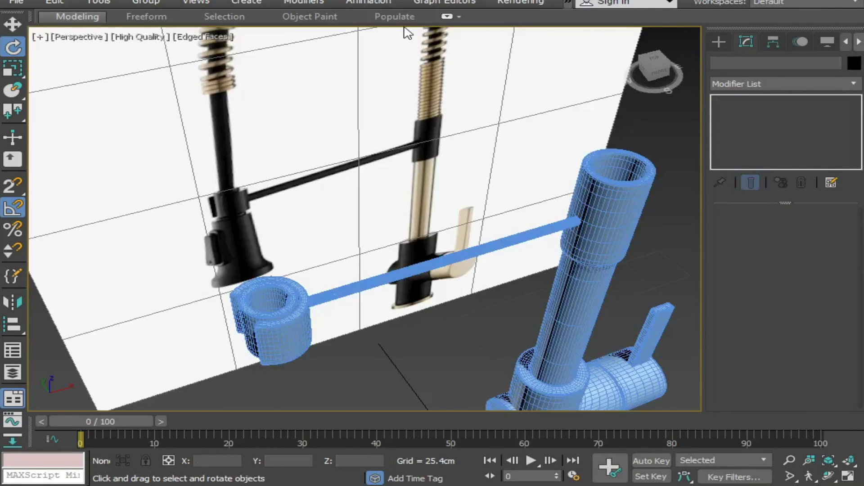
{"action": "scroll", "coordinate": [425, 323], "scroll_direction": "down", "scroll_amount": 6}
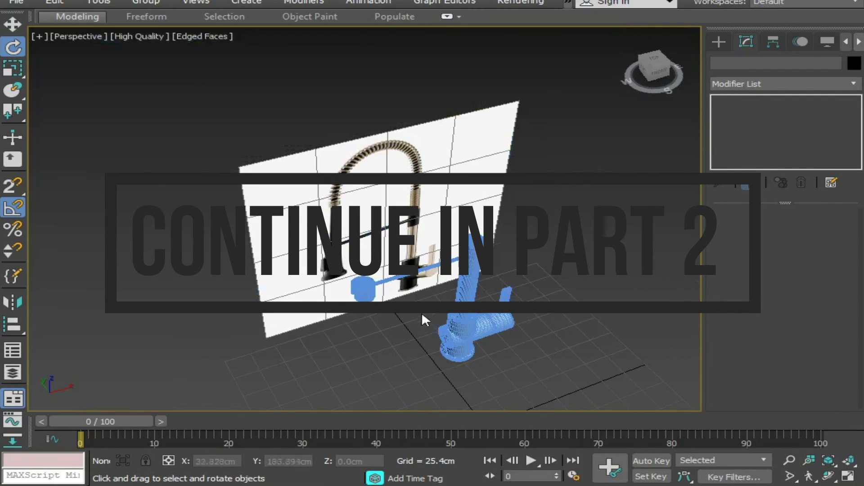
{"action": "key", "text": "F4"}
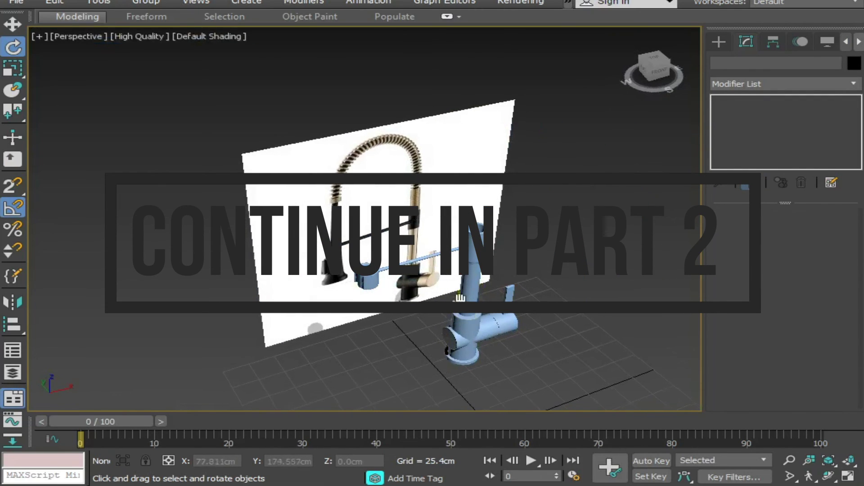
{"action": "mouse_move", "coordinate": [437, 315]}
{"action": "middle_mouse_down", "text": "alt"}
{"action": "mouse_move", "coordinate": [395, 323]}
{"action": "mouse_move", "coordinate": [416, 283]}
{"action": "middle_mouse_up", "text": "alt"}
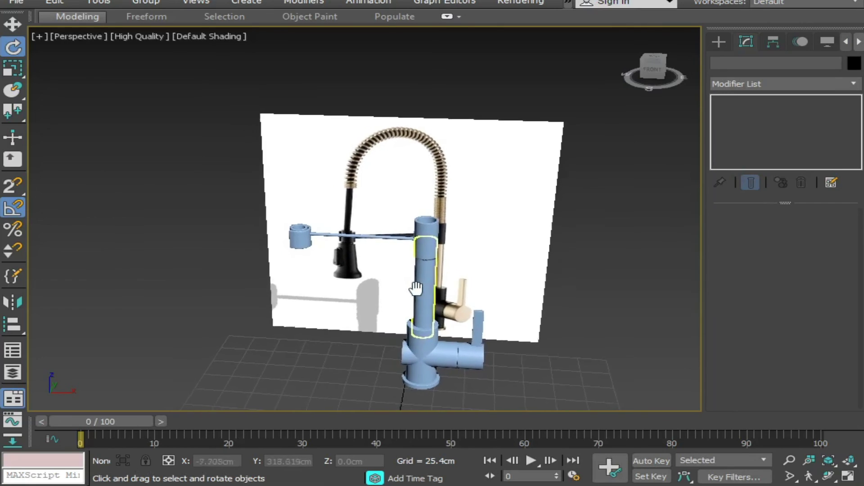